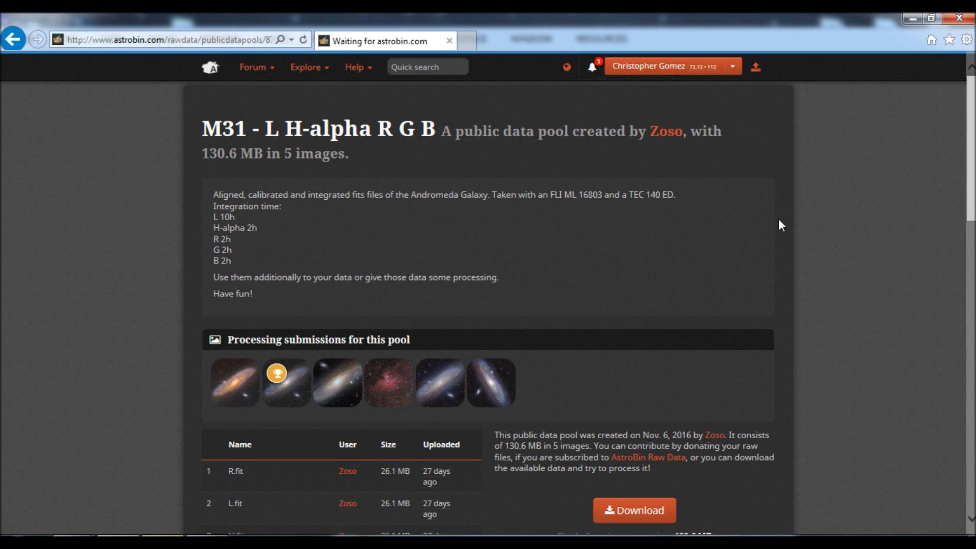
- Open AstroBin's public data pools and view the file list of the M31 - L H-alpha R G B pool
click(300, 71)
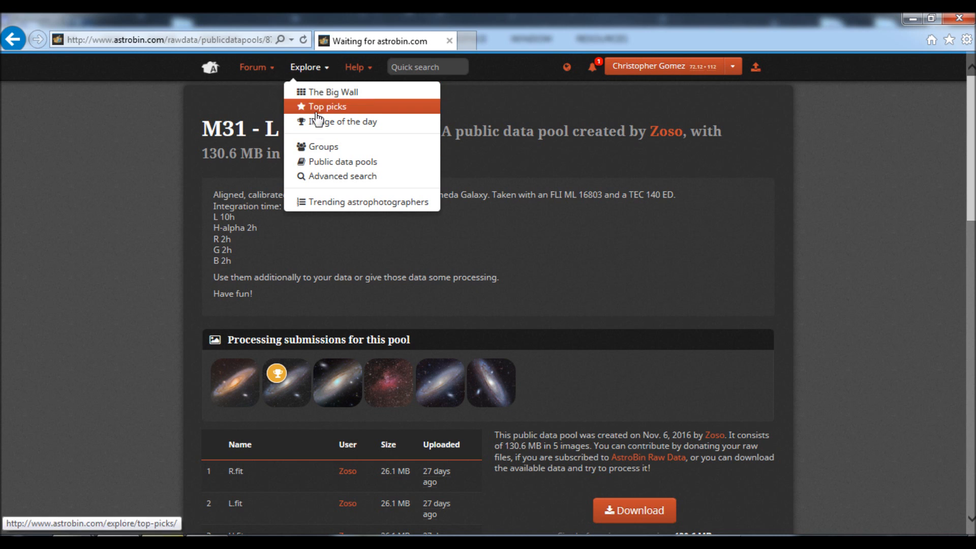
click(318, 162)
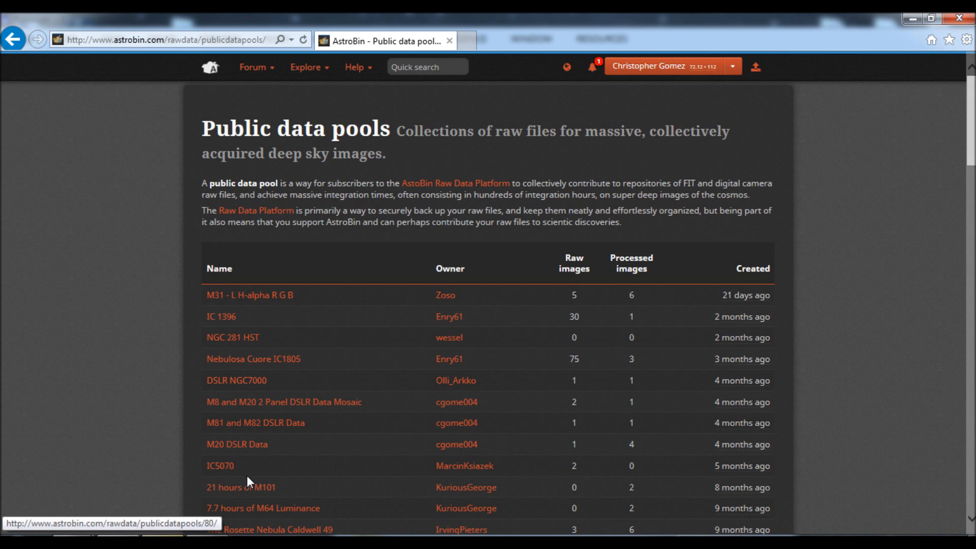
drag(970, 106, 970, 36)
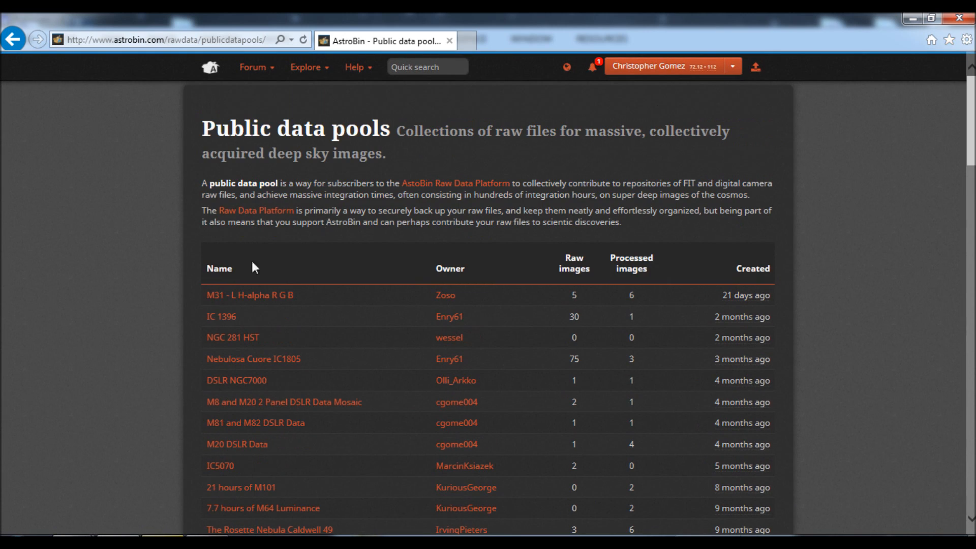
click(225, 297)
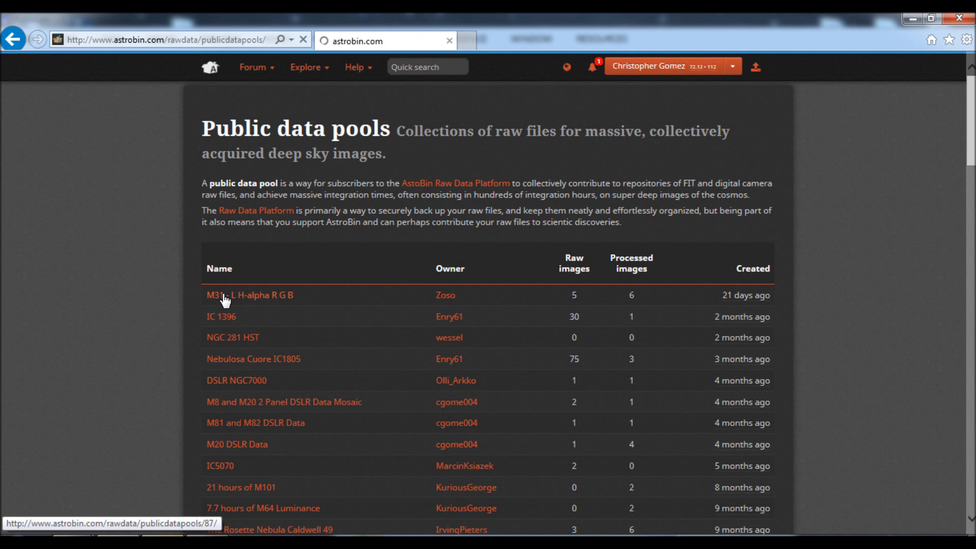
drag(972, 196, 972, 281)
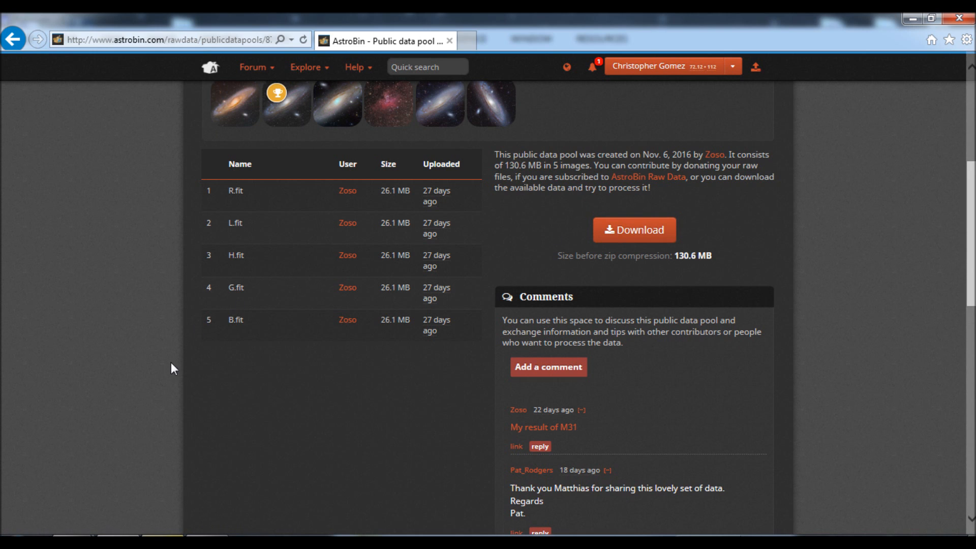
- Launch PixInsight and load B.fit, G.fit, H.fit, L.fit and R.fit from the M31 folder into its workspace
click(15, 534)
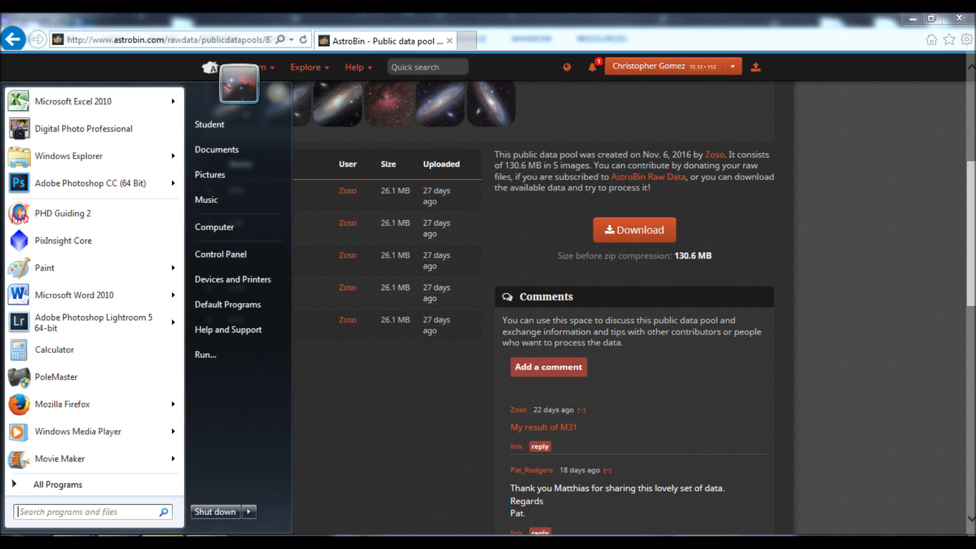
click(48, 249)
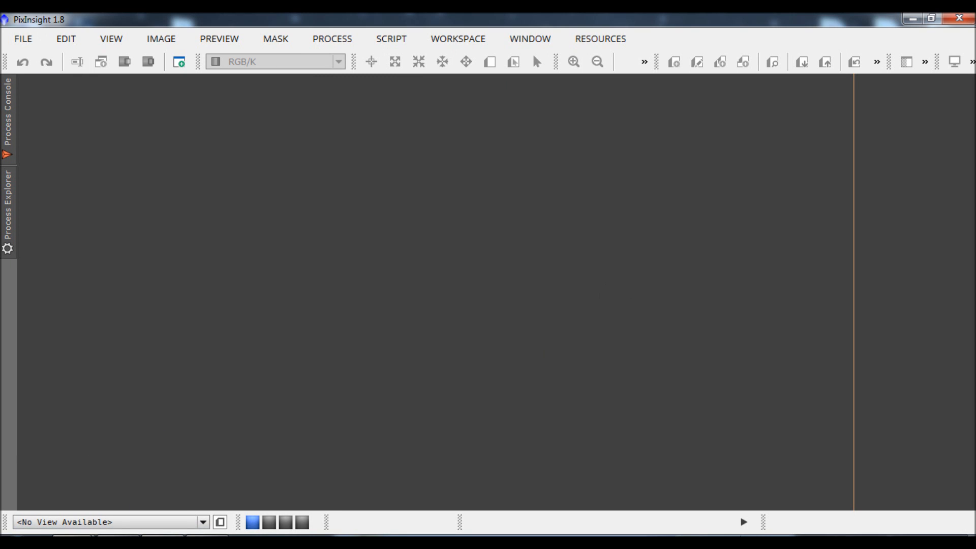
mouse_move(170, 542)
click(75, 498)
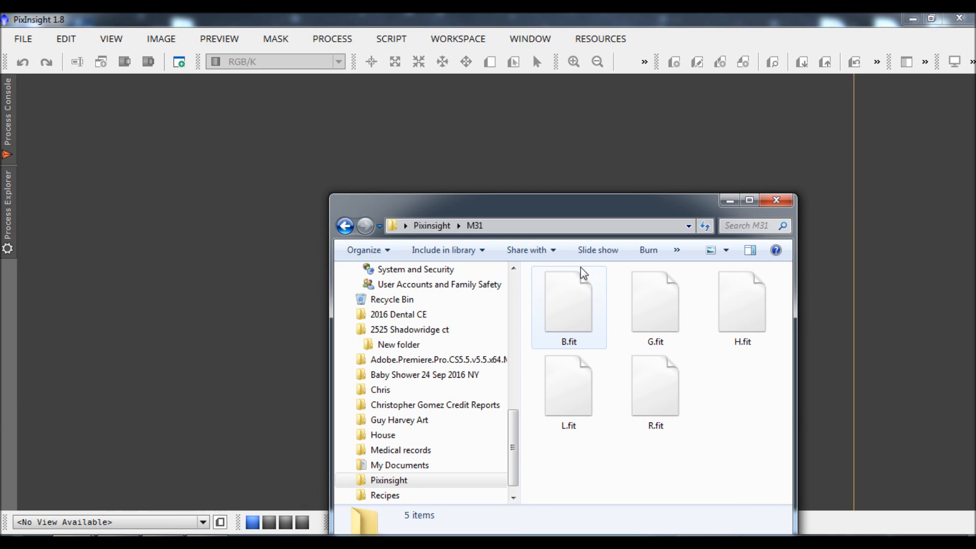
click(569, 298)
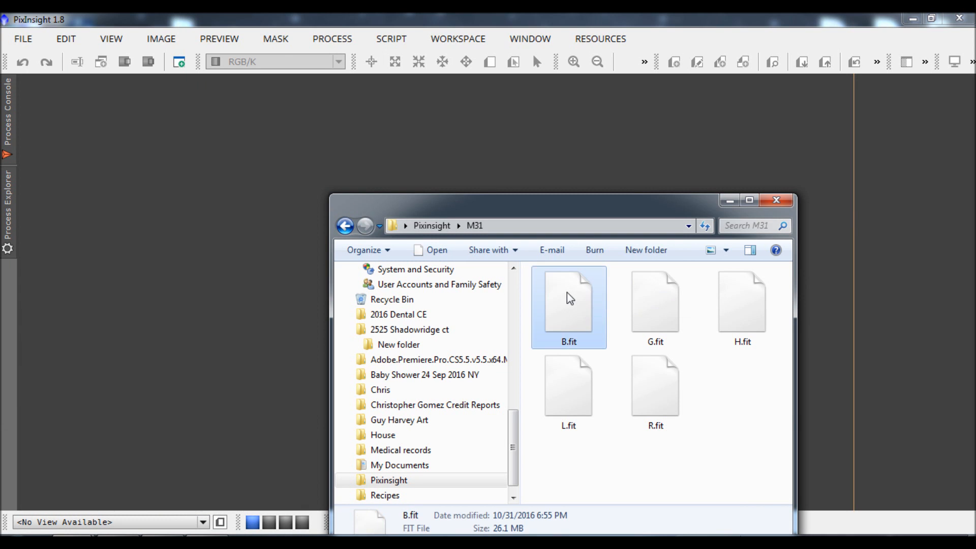
shift+click(659, 376)
drag(659, 377, 163, 160)
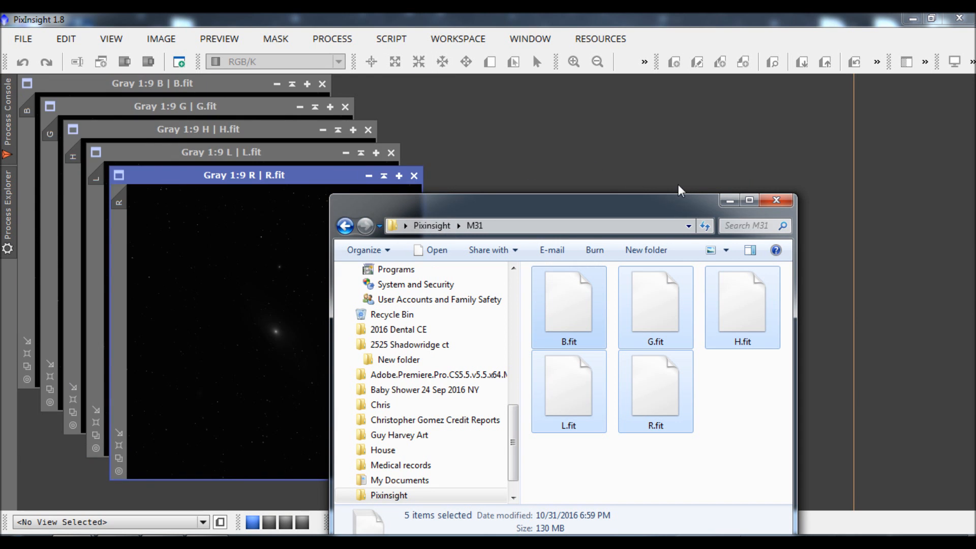
click(737, 202)
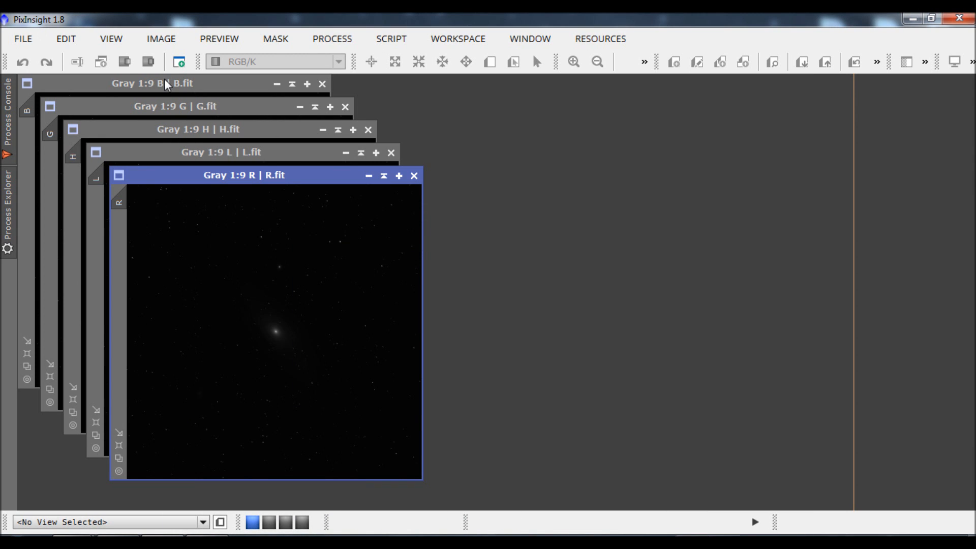
- Iconize the L and H images and park their icons together in the empty area of the workspace
drag(243, 160, 626, 87)
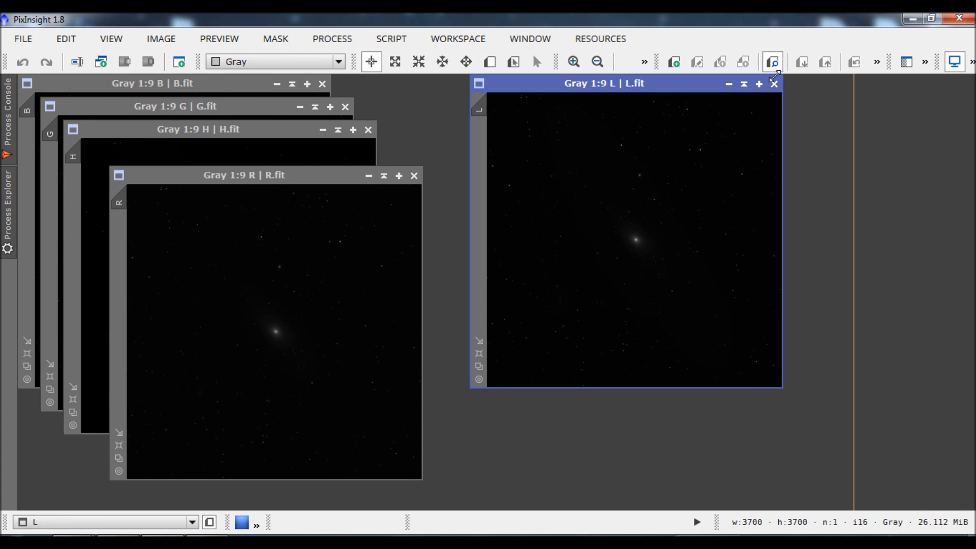
click(729, 84)
drag(639, 238, 611, 87)
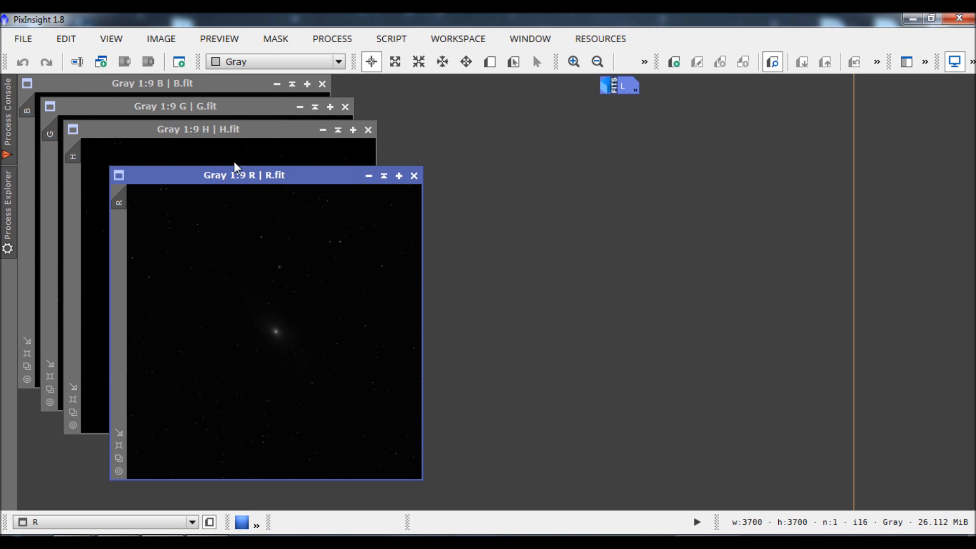
click(323, 130)
drag(246, 285, 627, 113)
- Rearrange the R and B image windows around the G window so that each of the three can be reached
drag(242, 175, 174, 130)
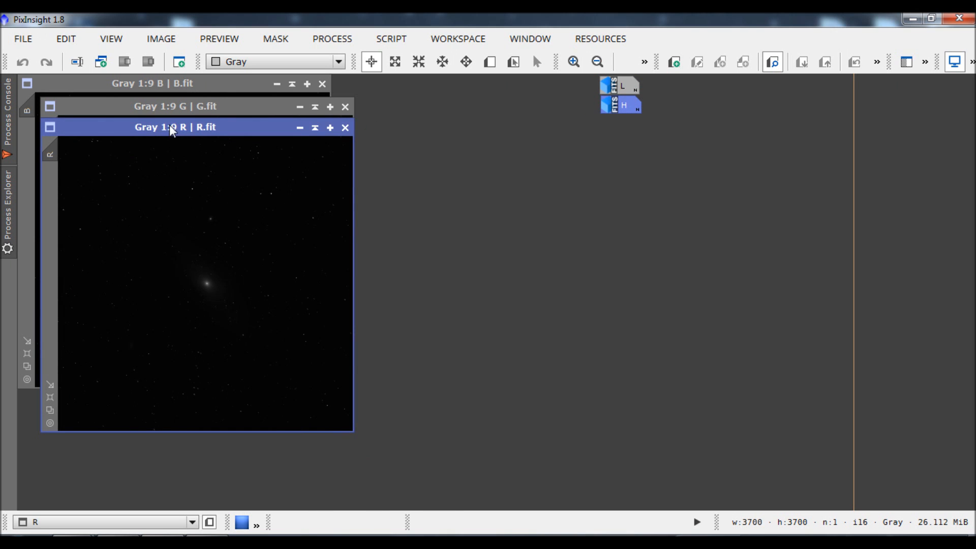
drag(152, 87, 170, 86)
click(184, 413)
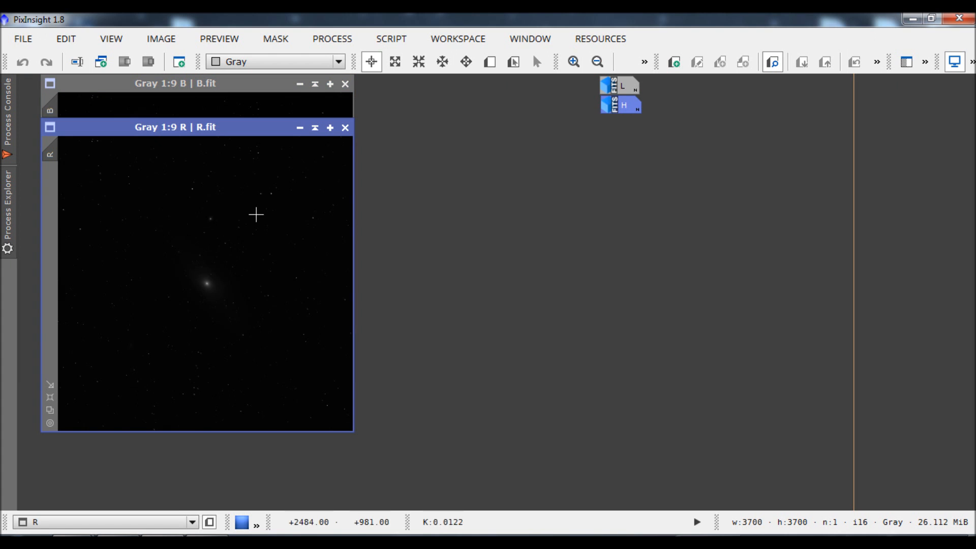
drag(114, 134, 130, 135)
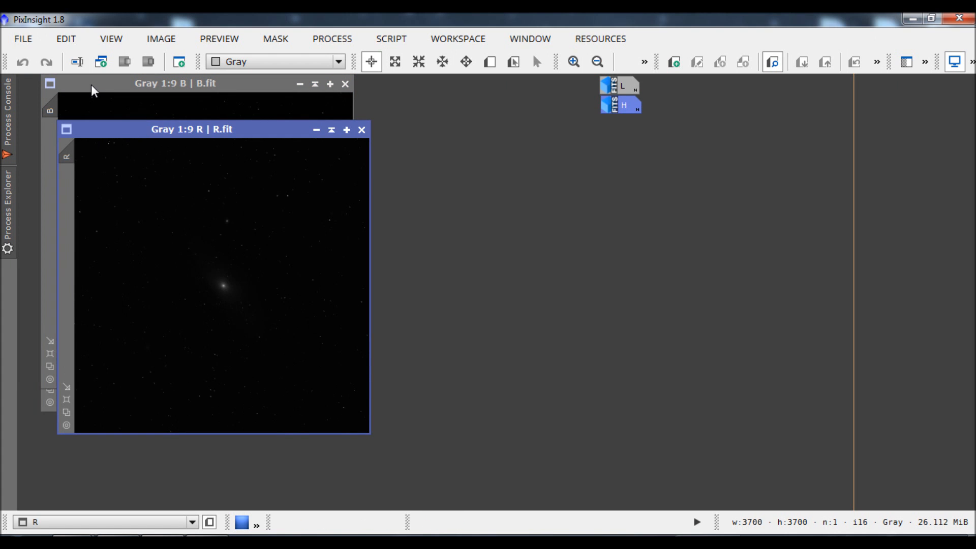
drag(93, 91, 116, 90)
click(50, 107)
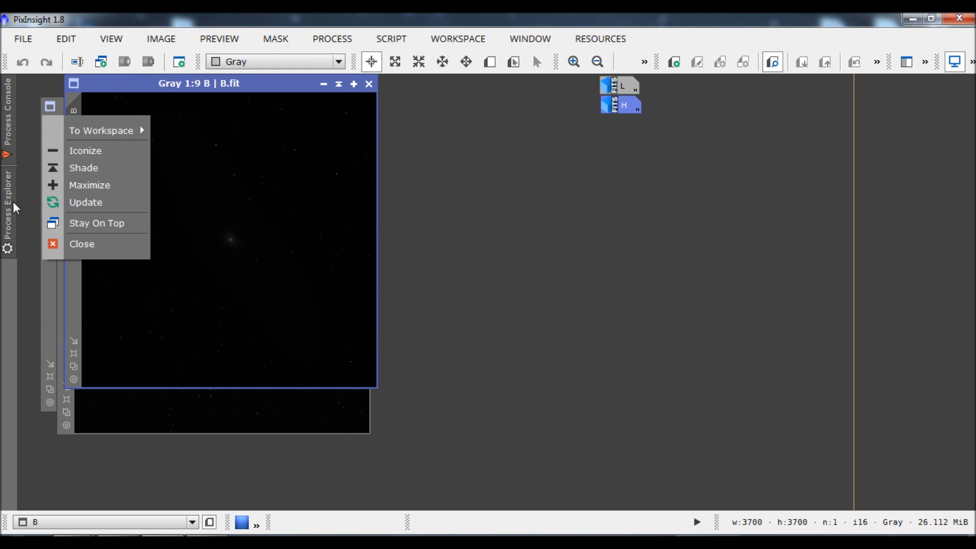
click(7, 115)
- Place a ScreenTransferFunction process icon on the workspace and open the process from it
mouse_move(10, 228)
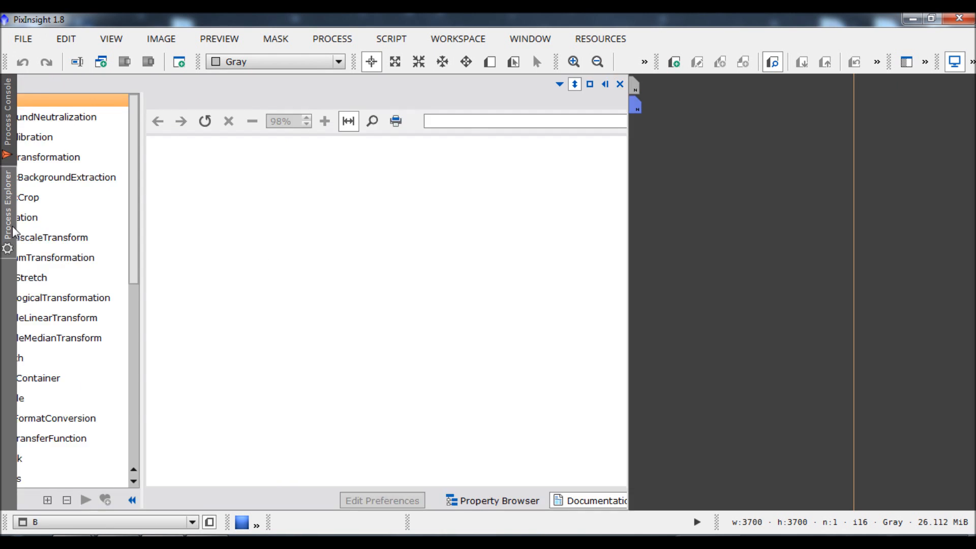
drag(108, 434, 866, 91)
double_click(865, 90)
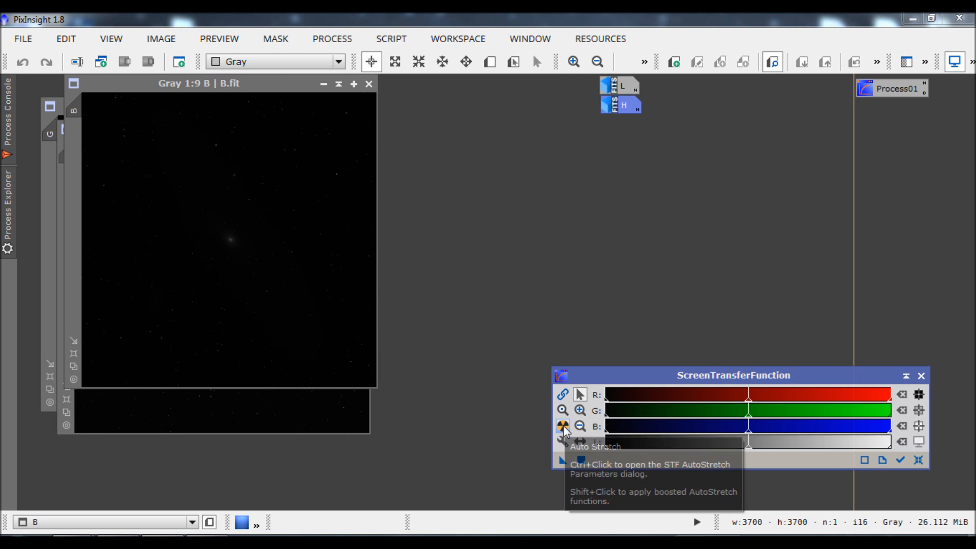
- Apply an Auto Stretch screen transfer function to the B, R and G images, moving the B and G windows apart
click(562, 426)
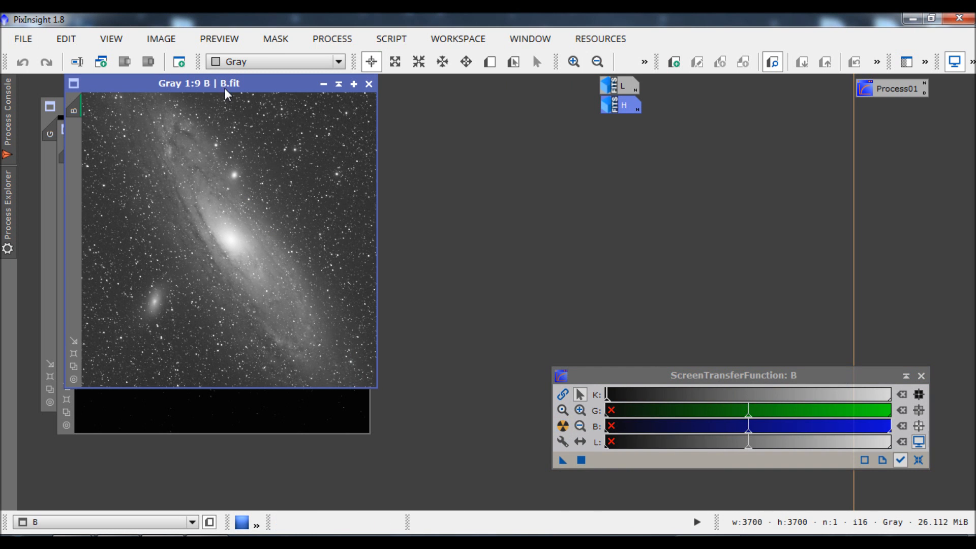
drag(226, 94, 405, 94)
click(202, 134)
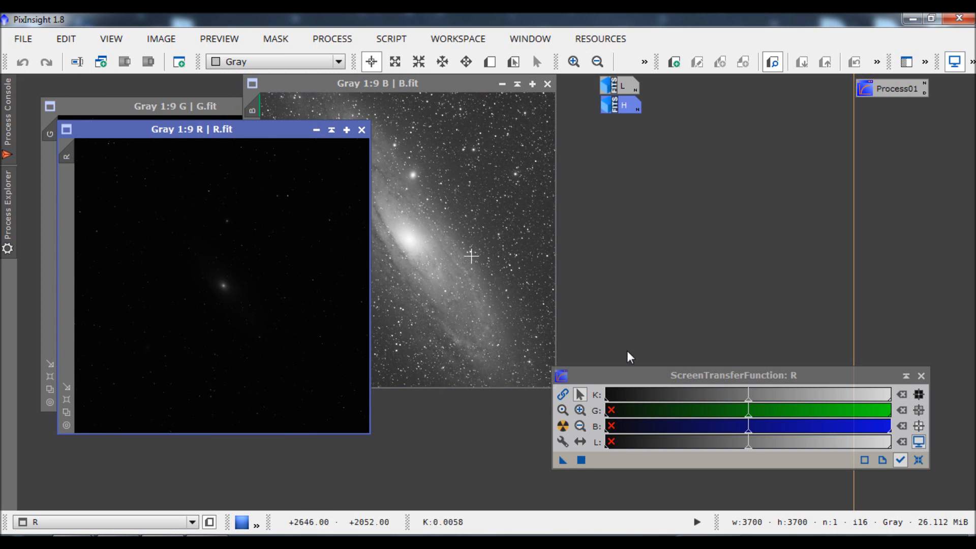
click(563, 427)
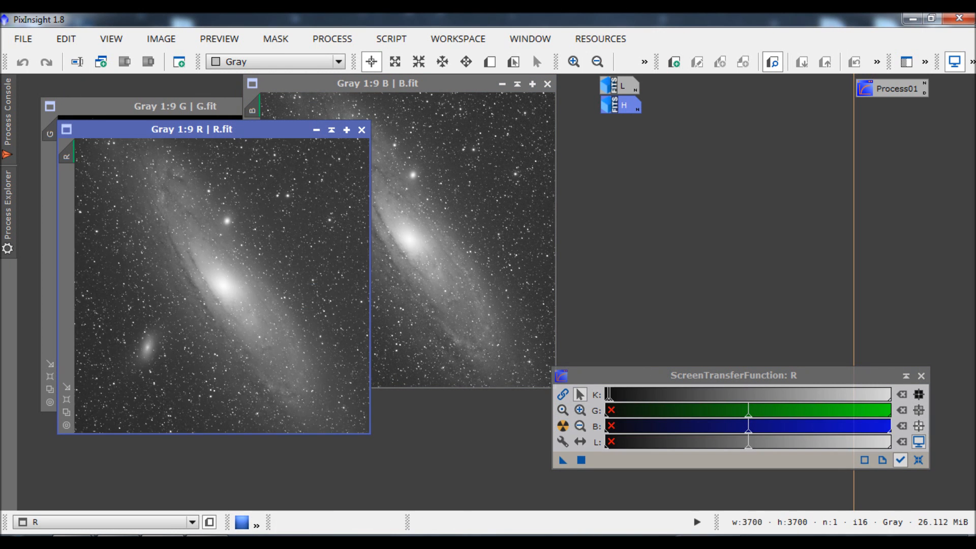
click(188, 109)
click(563, 426)
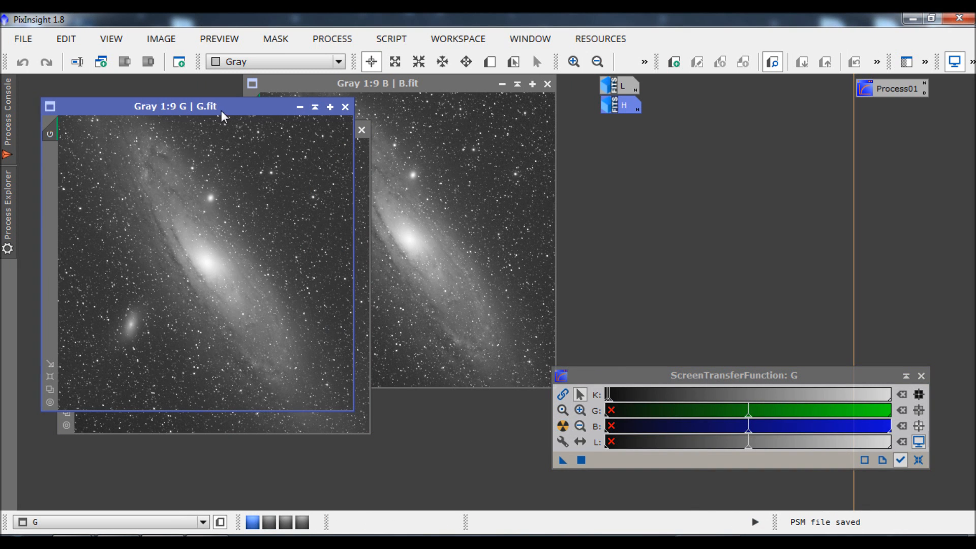
drag(220, 114, 196, 91)
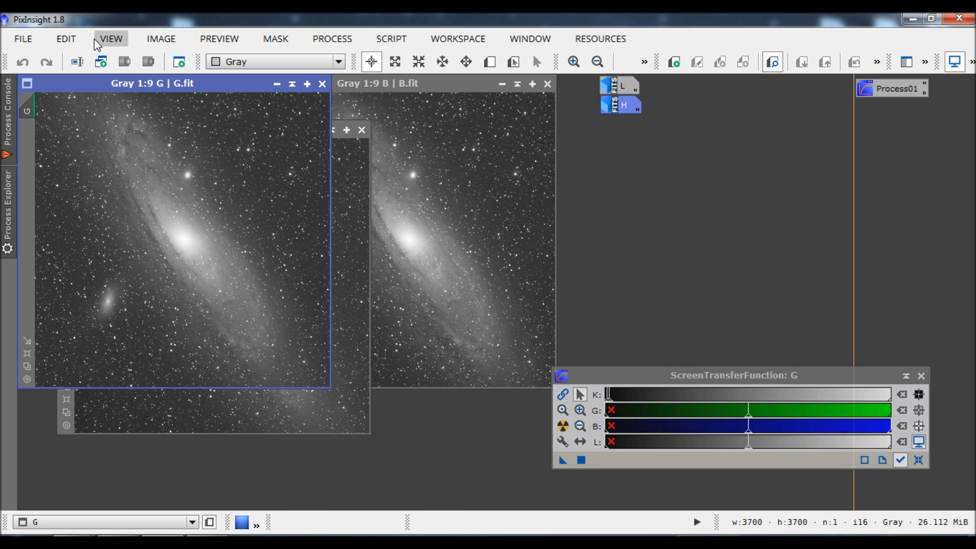
- Rotate the G and R images 90° counter-clockwise
click(161, 39)
mouse_move(223, 209)
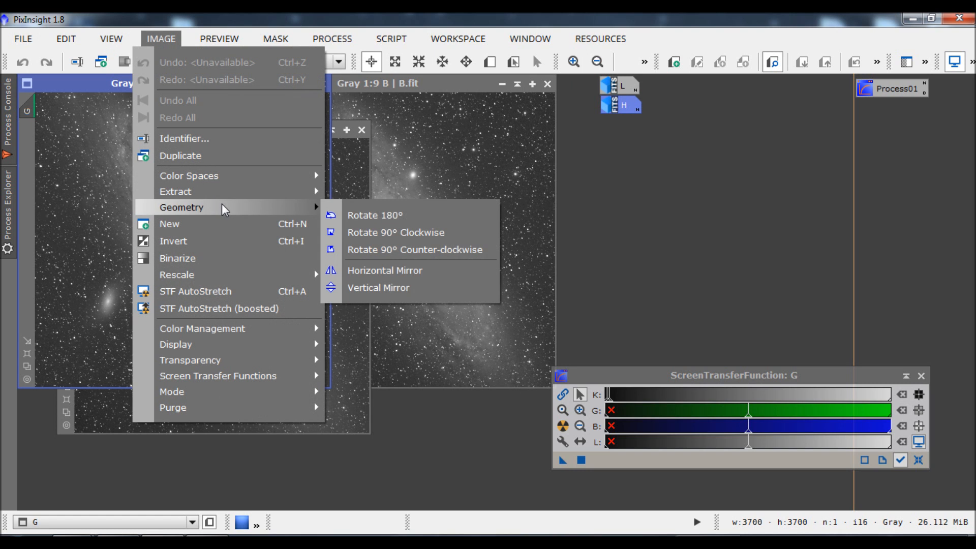
click(379, 250)
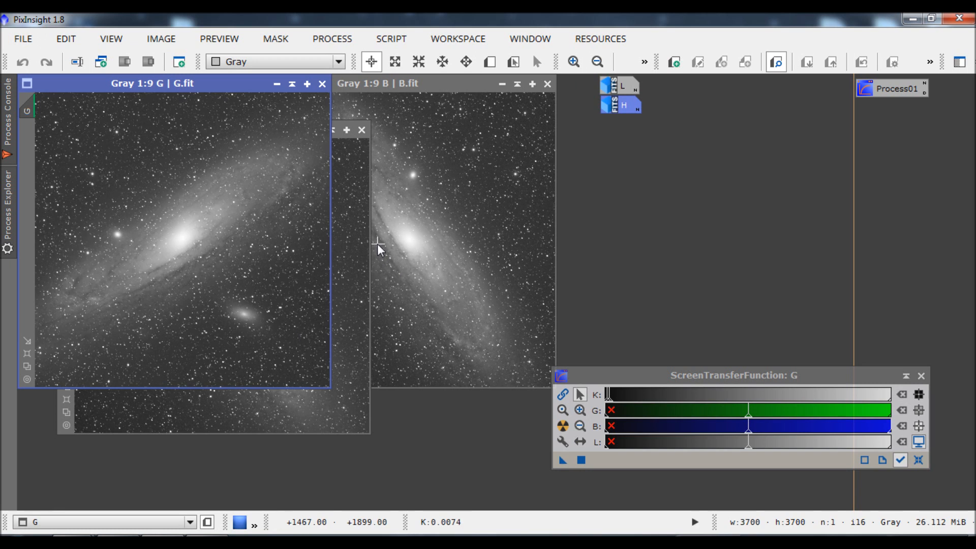
click(351, 248)
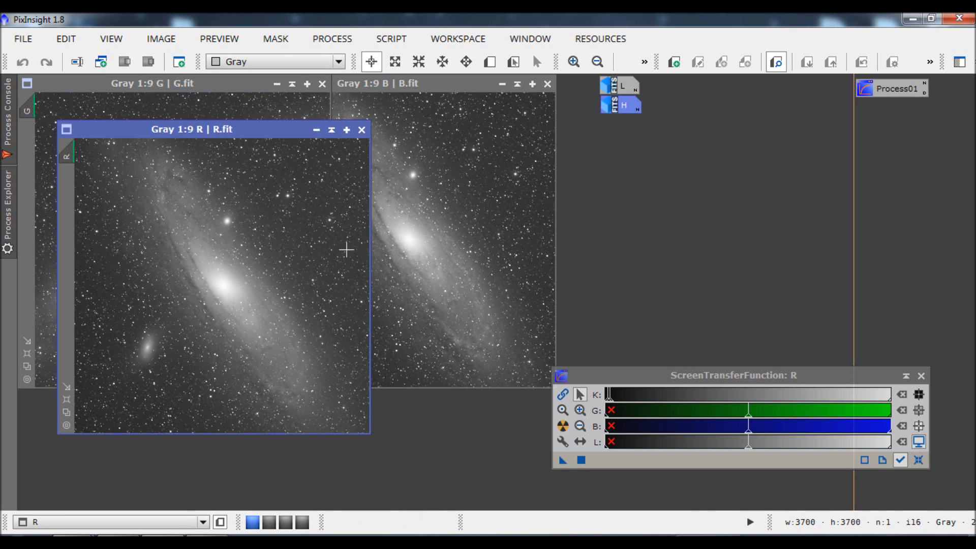
click(161, 39)
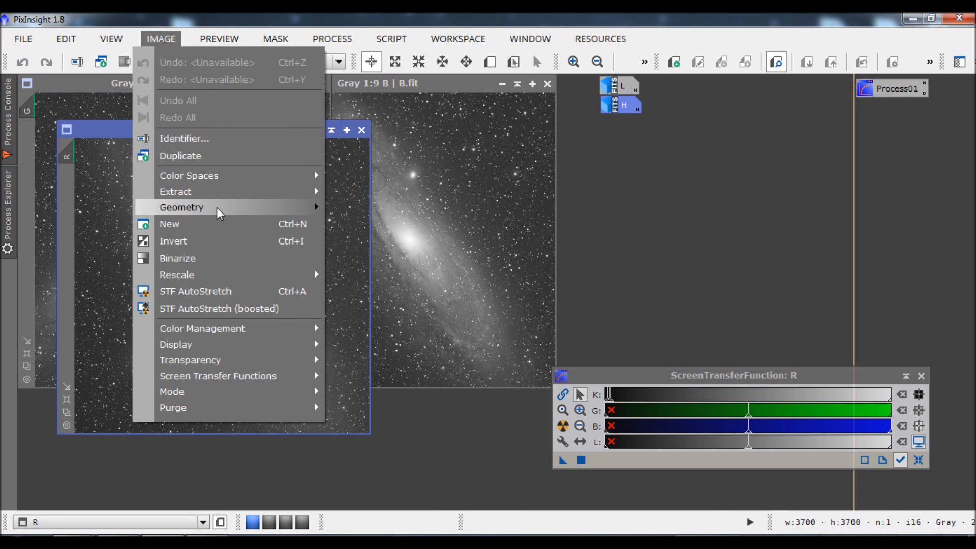
mouse_move(219, 210)
click(379, 250)
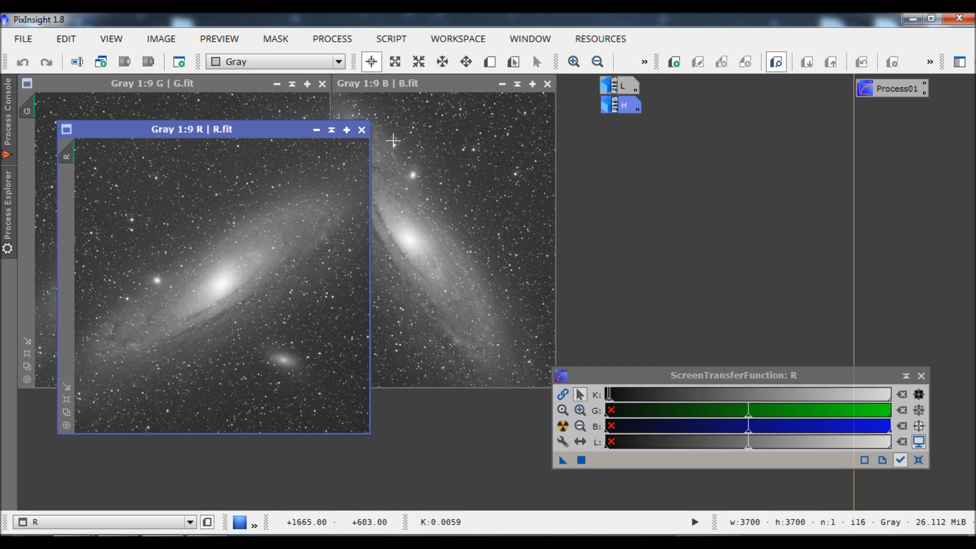
- Rotate the B image 90° counter-clockwise and place its window over R with the R title bar exposed
click(421, 87)
click(161, 38)
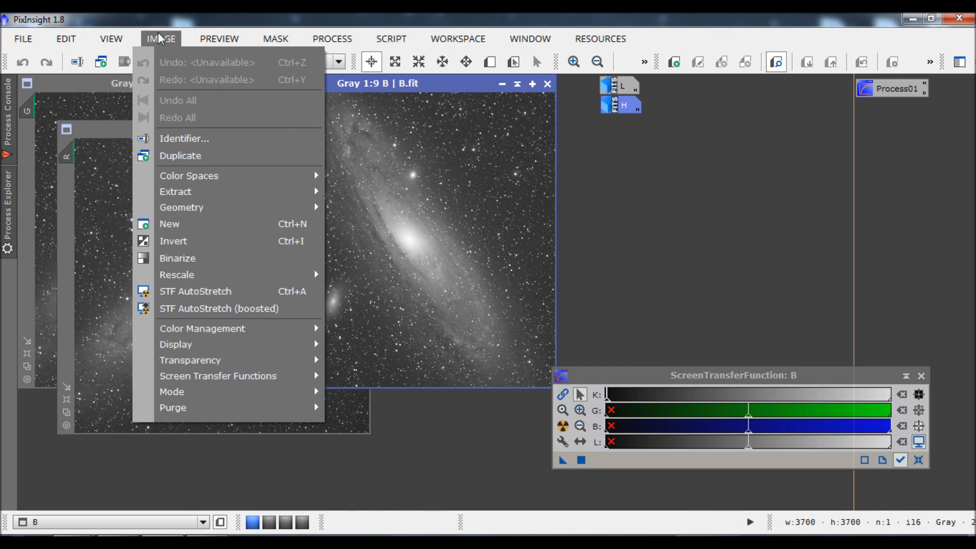
mouse_move(218, 208)
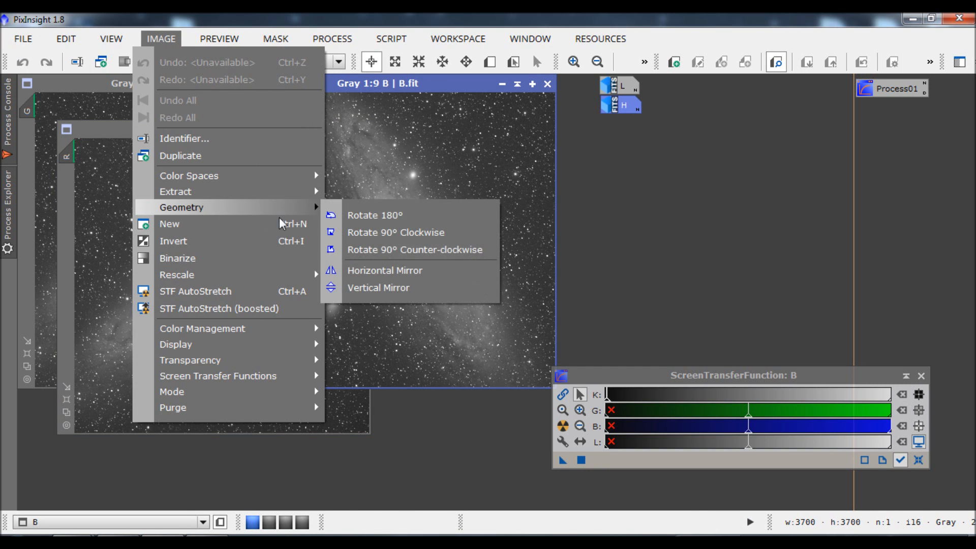
click(378, 252)
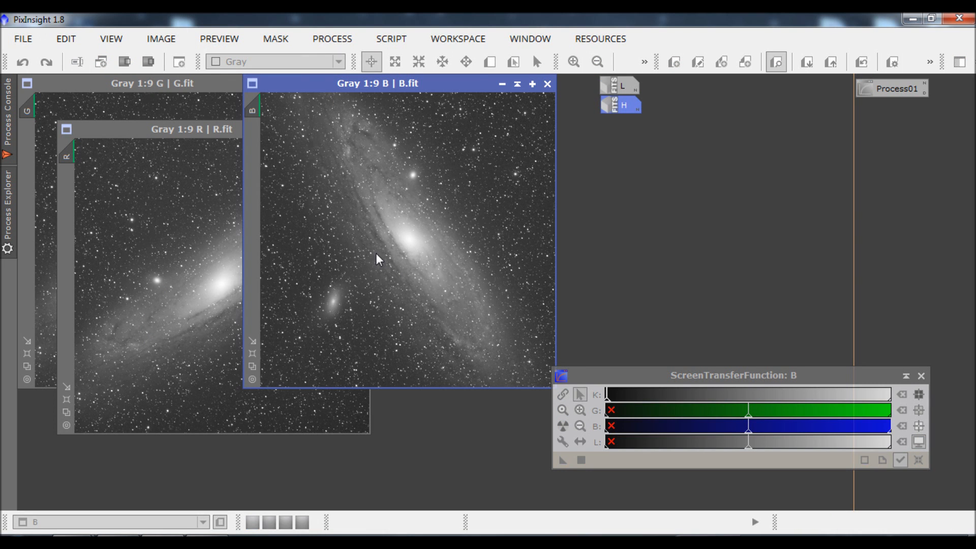
drag(402, 87, 219, 135)
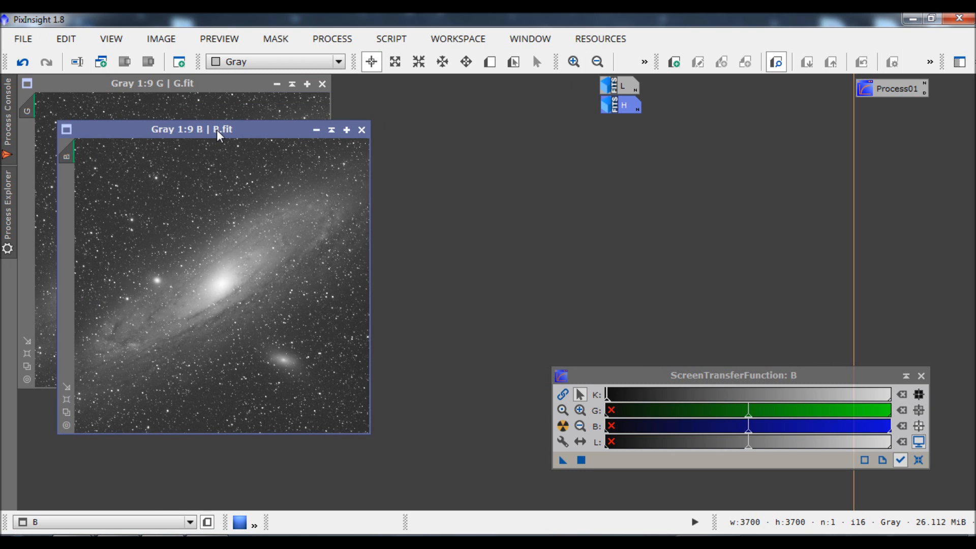
drag(218, 136, 221, 156)
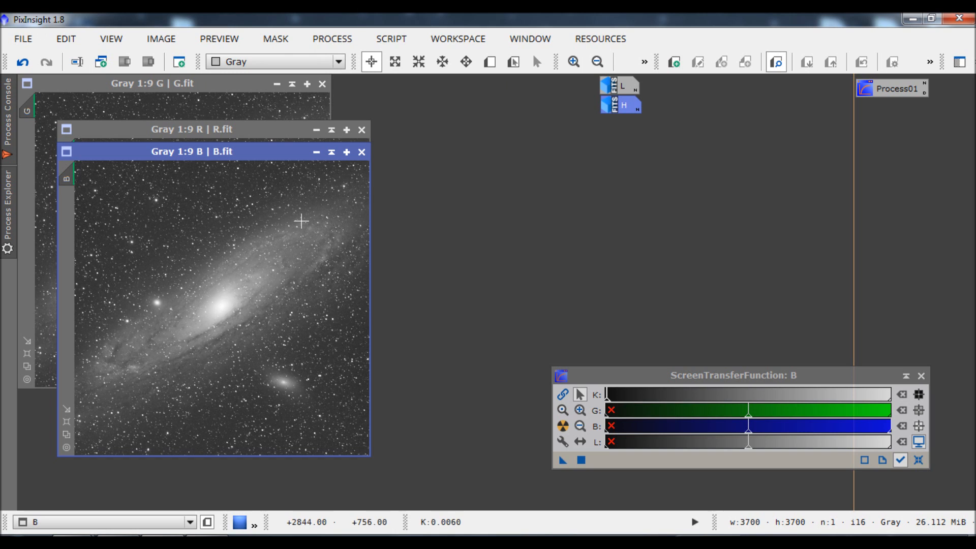
- Open the ChannelCombination process
click(335, 40)
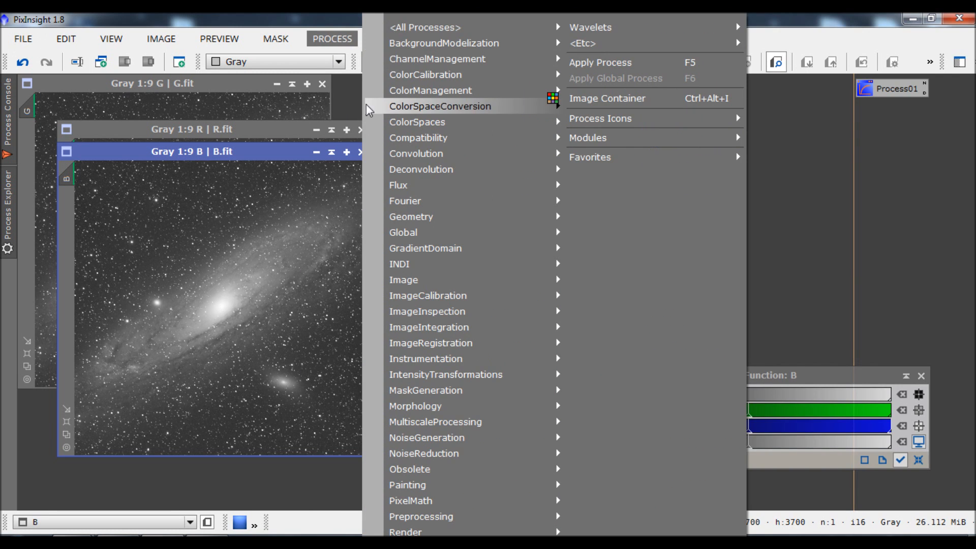
mouse_move(405, 33)
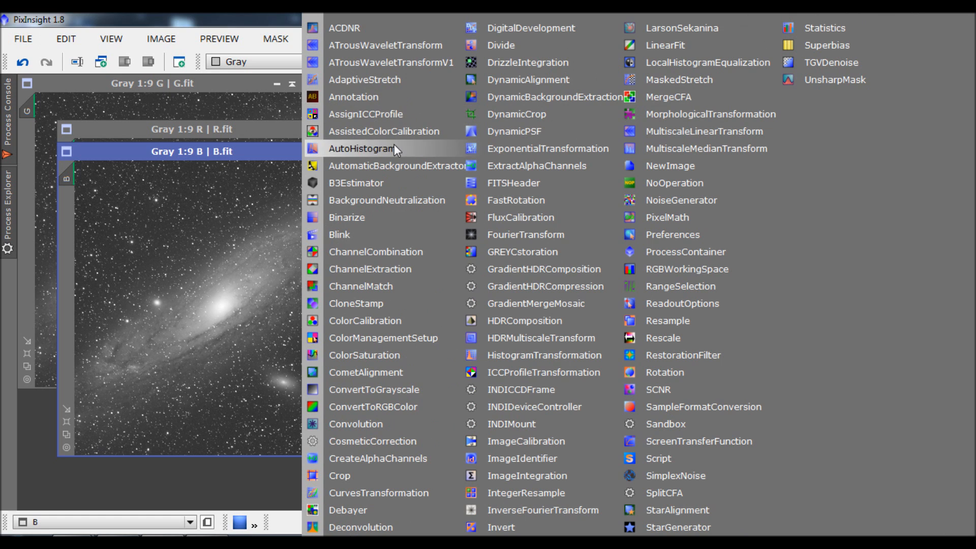
click(386, 252)
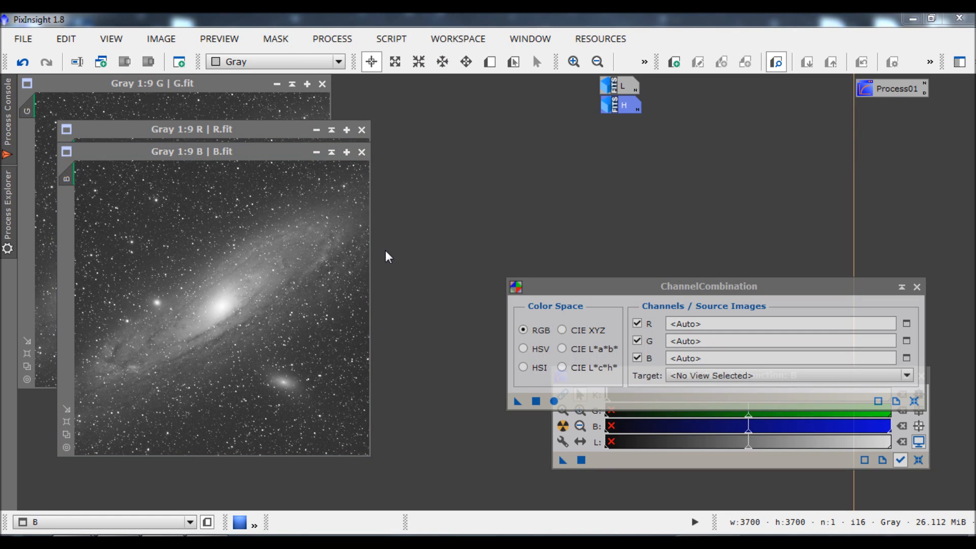
click(906, 324)
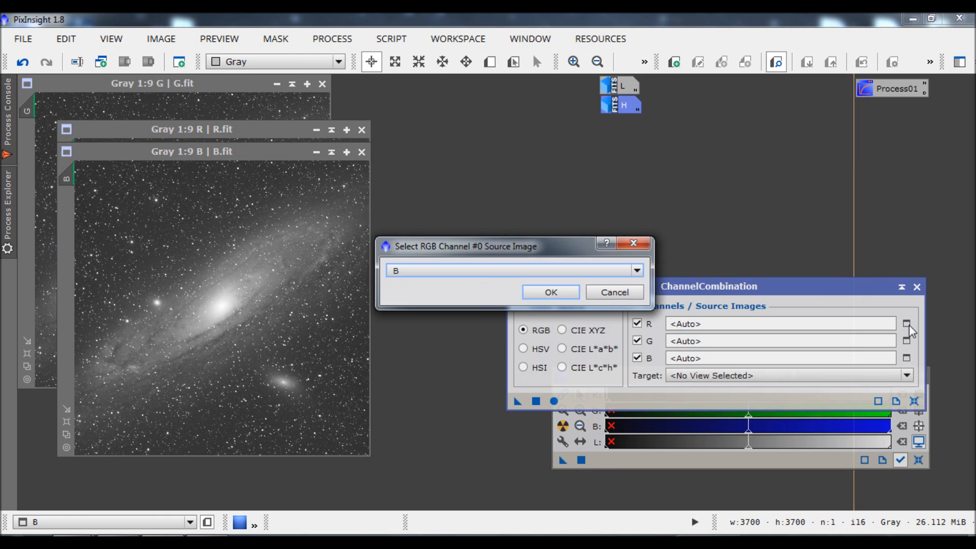
click(503, 271)
click(465, 295)
click(551, 293)
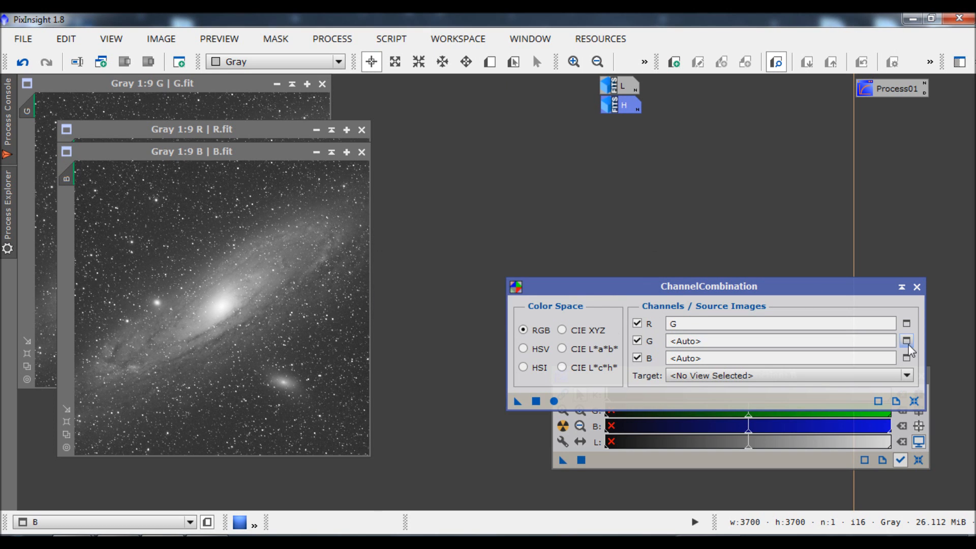
- Assign the G image as the green channel source and the R image as the red channel source in ChannelCombination
click(907, 341)
click(542, 269)
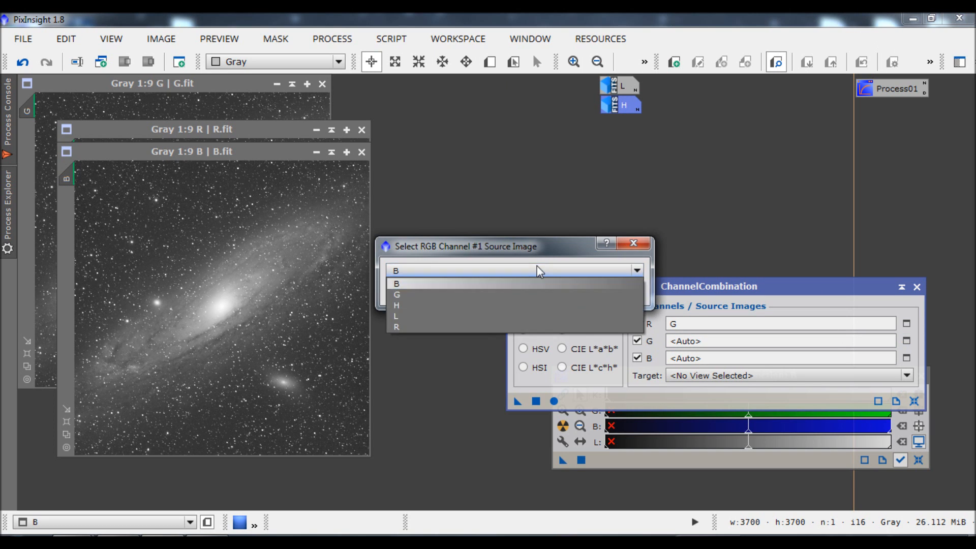
click(459, 296)
click(551, 293)
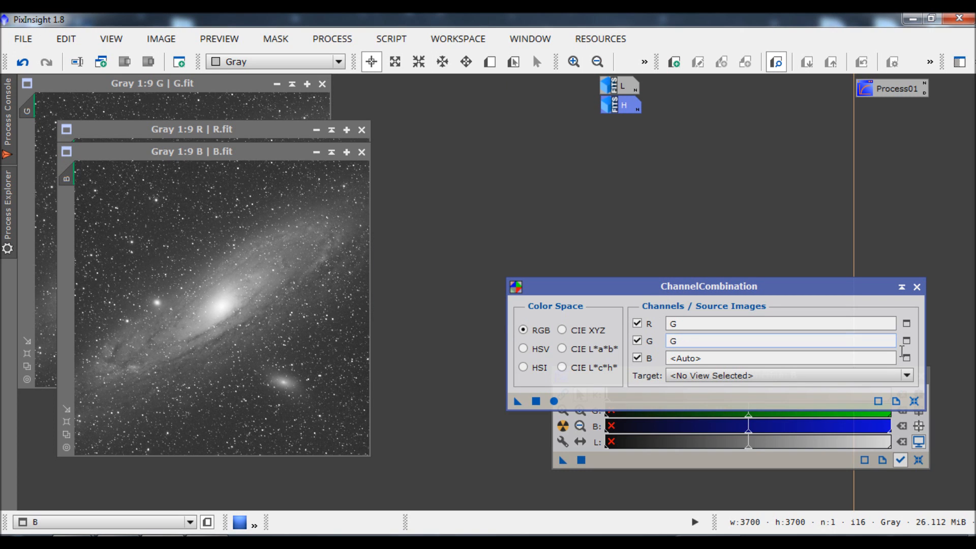
click(908, 359)
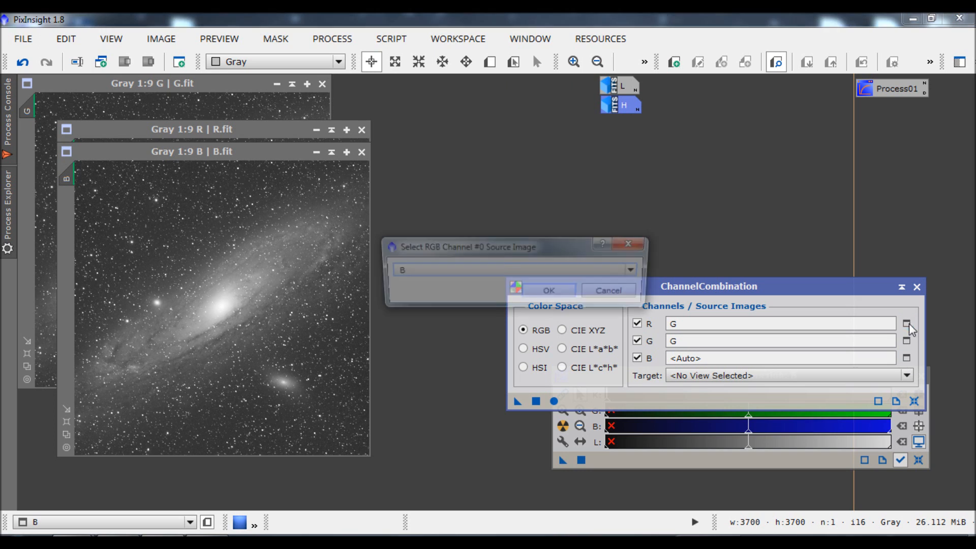
click(636, 271)
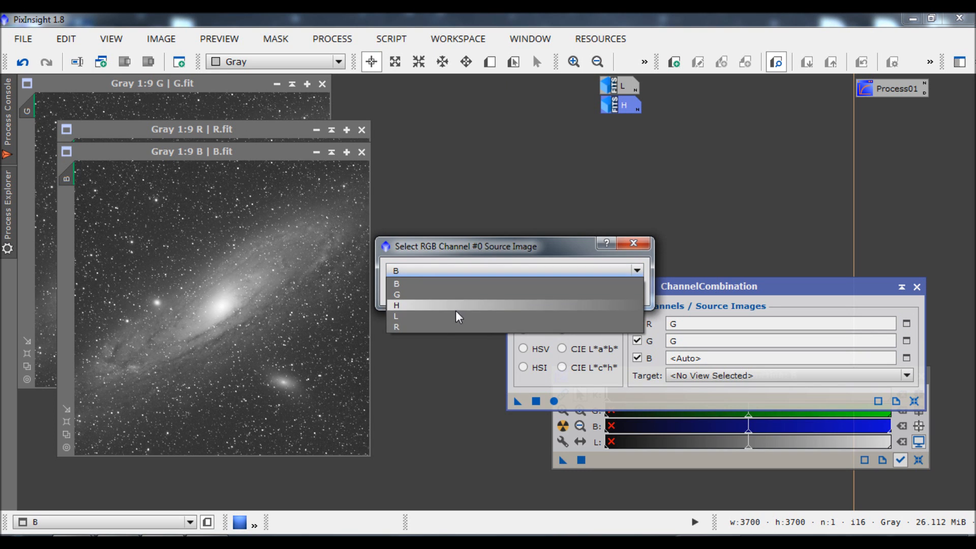
click(453, 327)
click(551, 292)
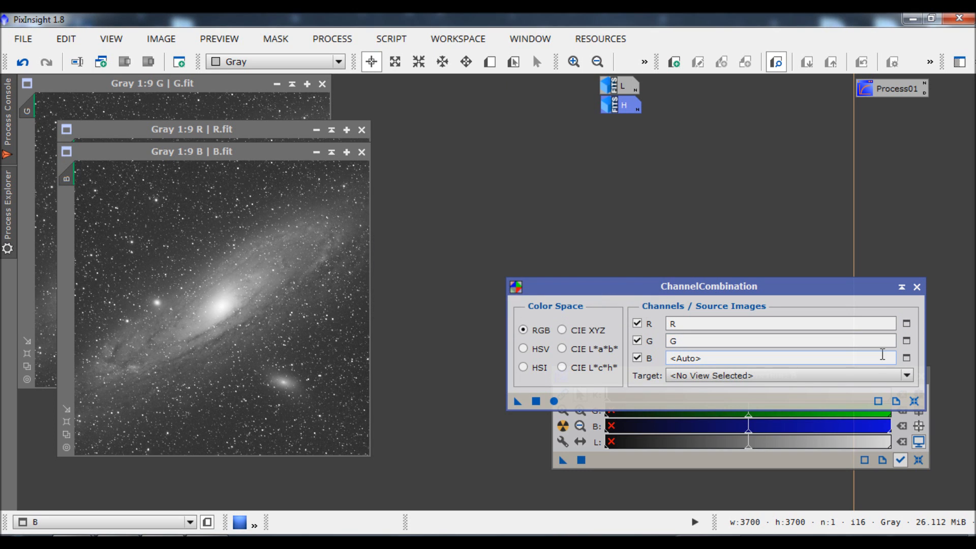
- Assign the B image as the blue channel source and combine the three channels into a new RGB image
click(907, 358)
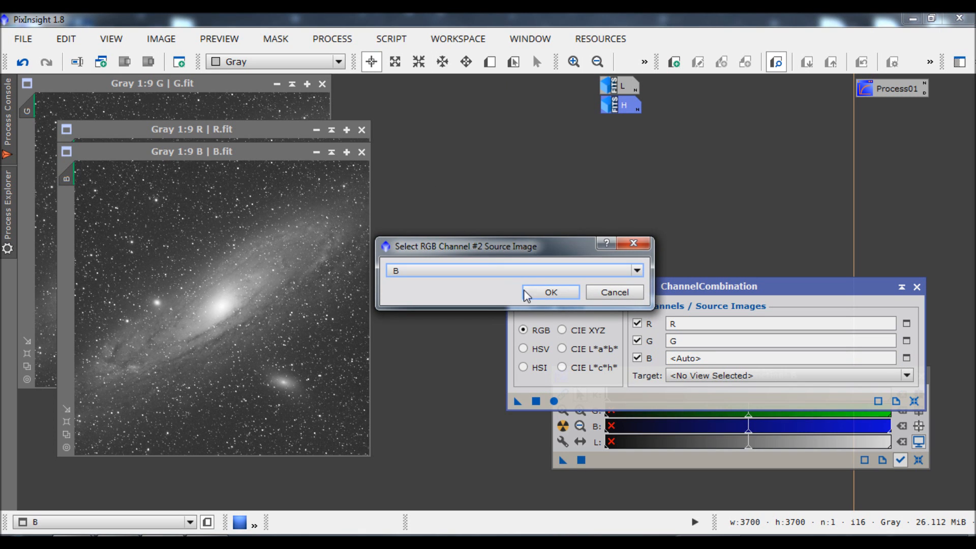
click(551, 291)
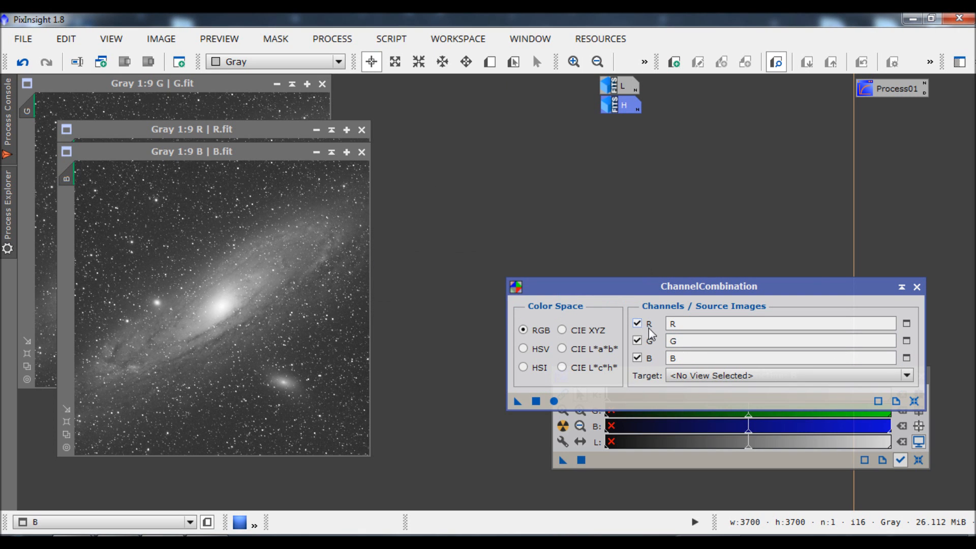
click(554, 402)
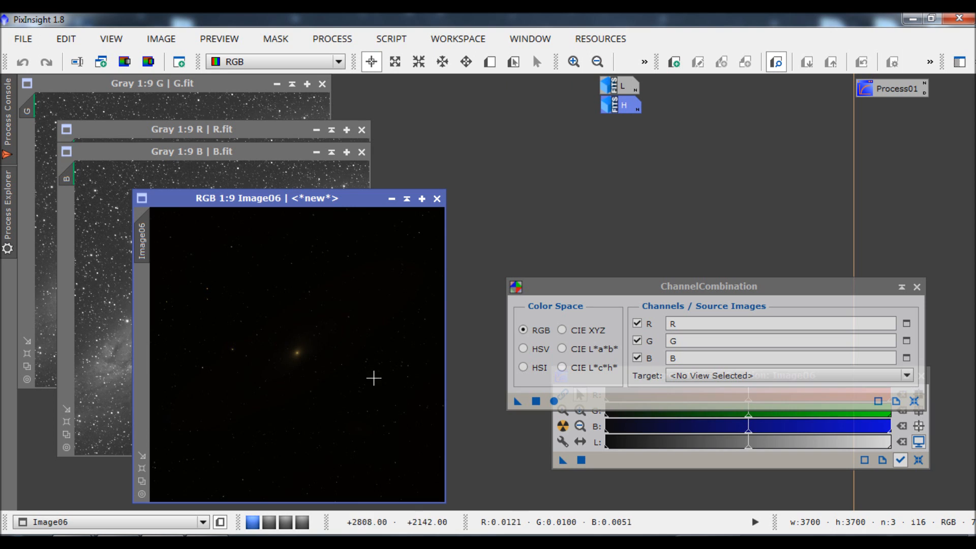
- Close ChannelCombination and apply an unlinked Auto Stretch screen transfer function to the new RGB image
click(917, 288)
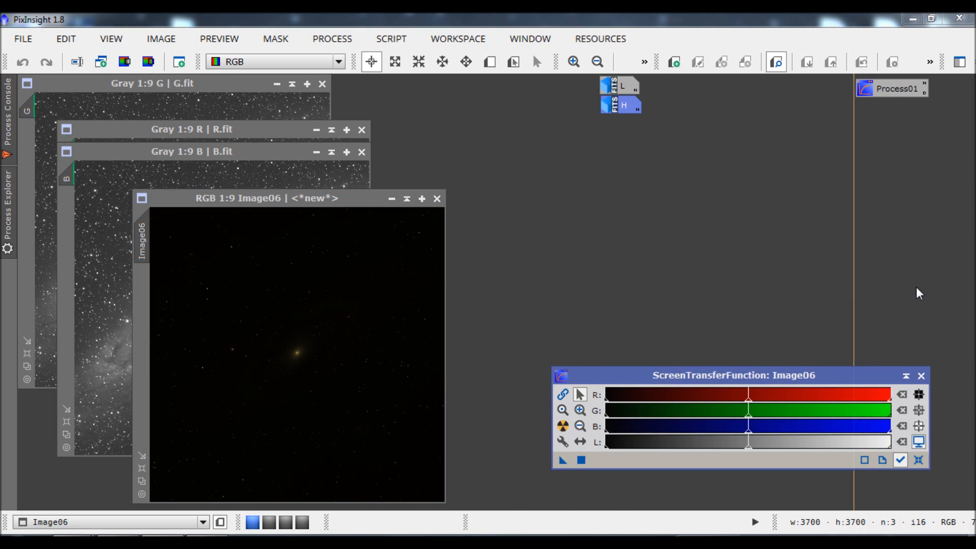
click(563, 426)
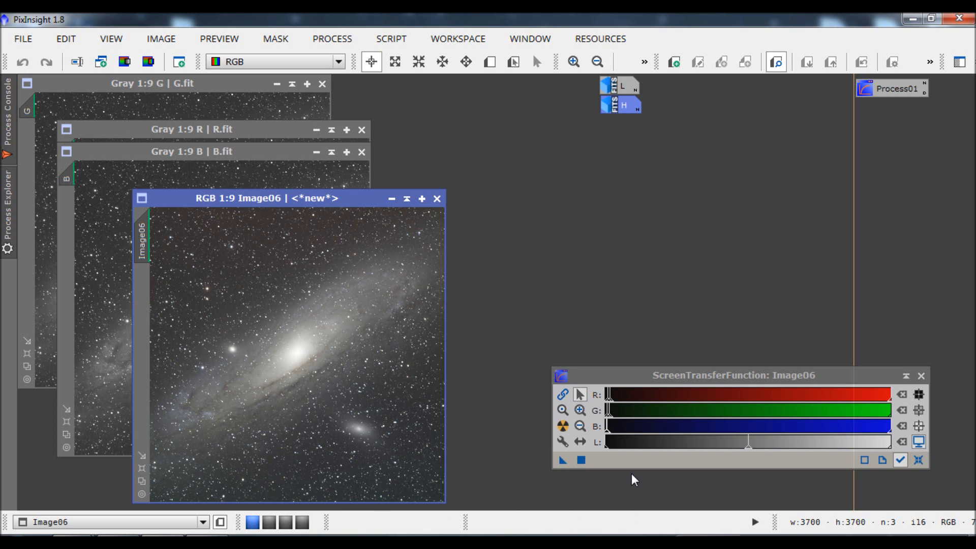
- Try an Auto Stretch with linked RGB channels on the combined image and revert to the unlinked stretch
click(562, 398)
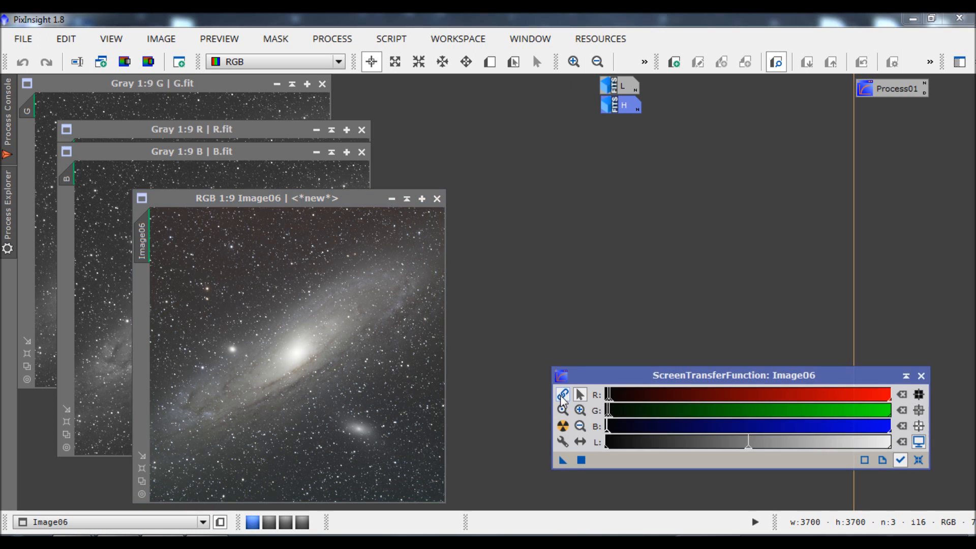
click(565, 429)
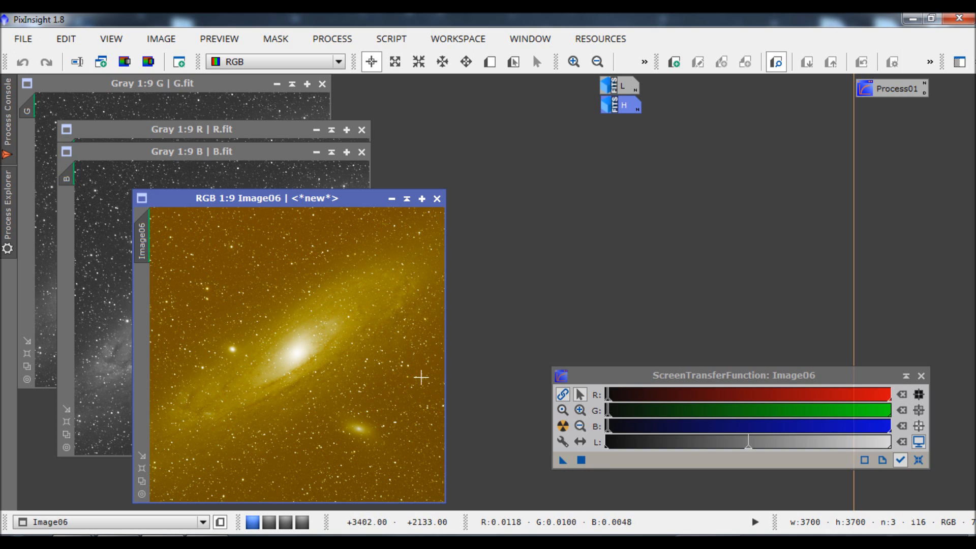
click(570, 402)
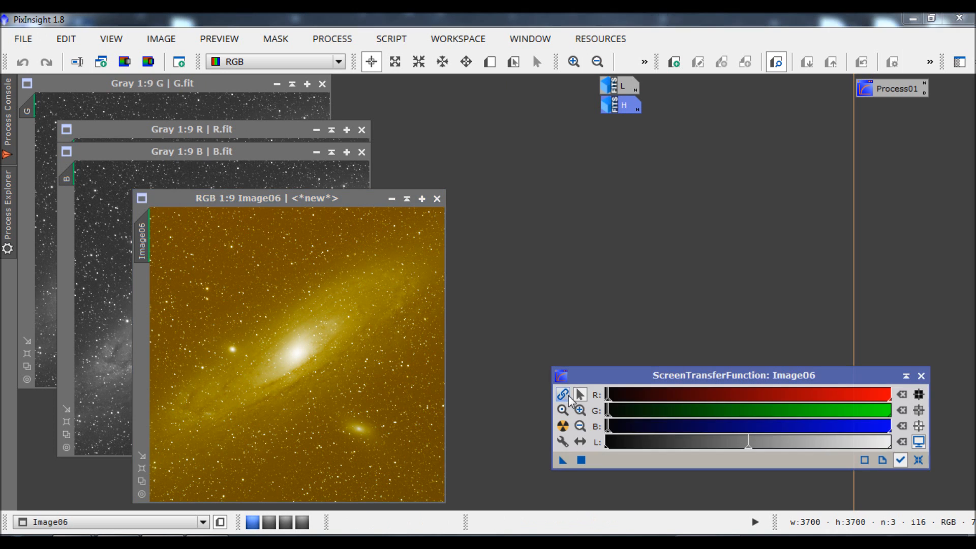
click(565, 429)
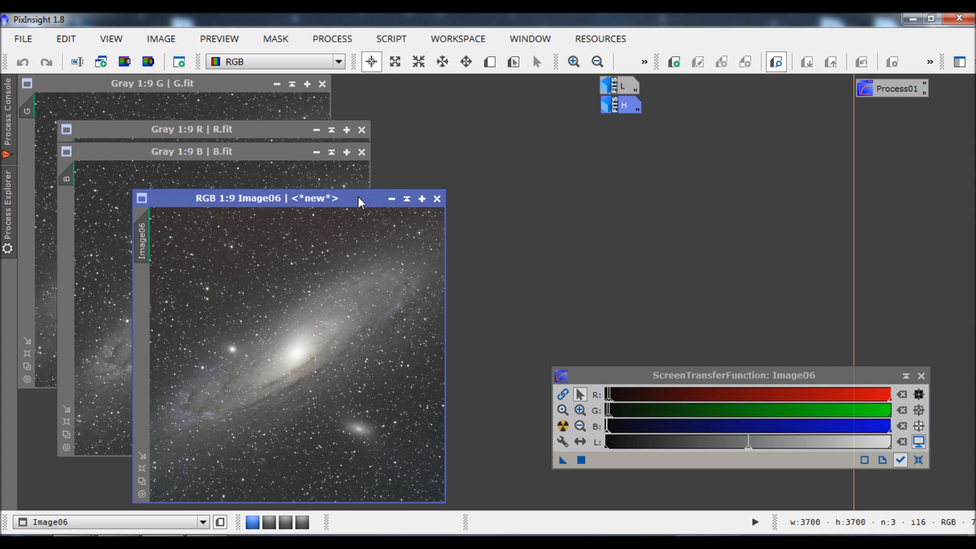
- Place the RGB image window below the B title bar and minimize the B, R and G images to icons
drag(358, 202, 285, 178)
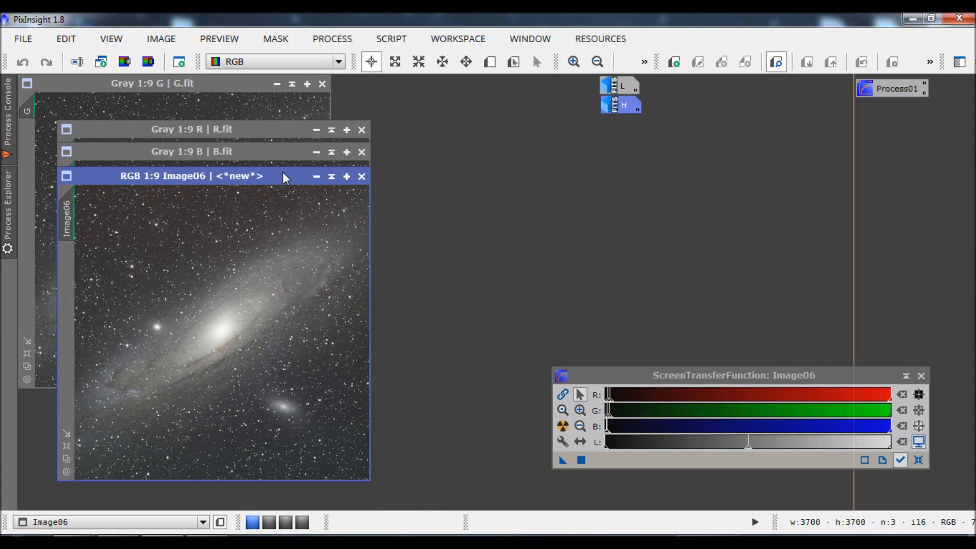
click(316, 152)
click(317, 130)
click(277, 83)
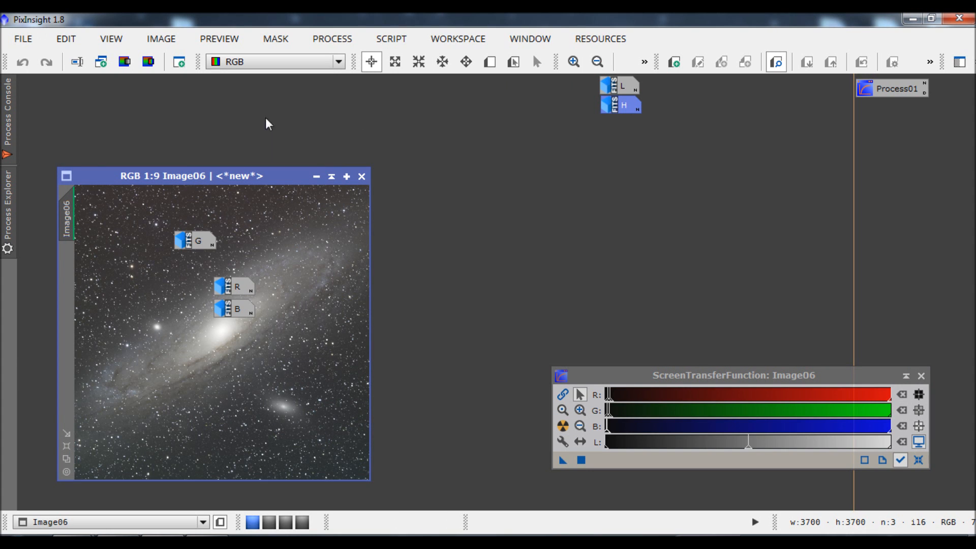
- Stack the G, R and B image icons beside the L and H icons, and enlarge and reposition the RGB image window
drag(201, 239, 585, 94)
drag(231, 287, 575, 106)
drag(232, 309, 575, 126)
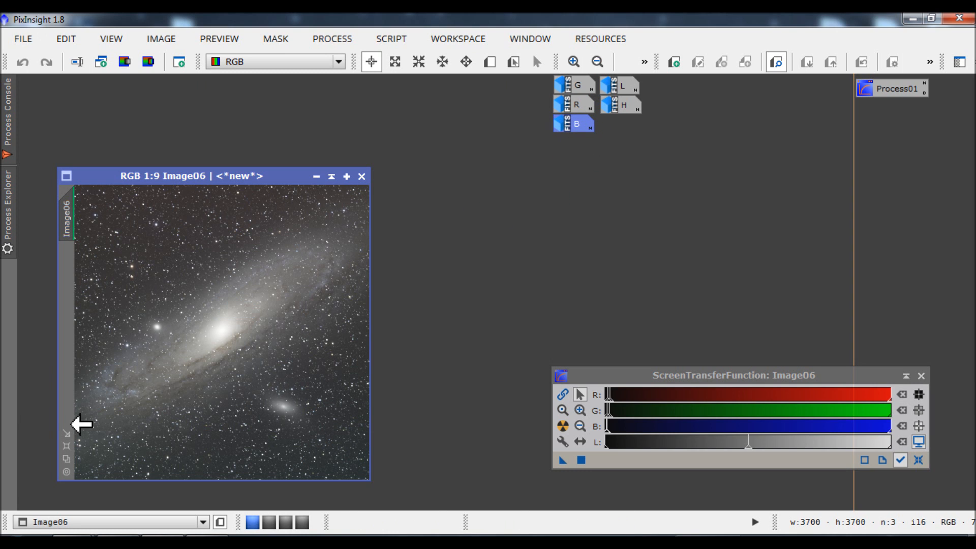
click(66, 446)
drag(257, 125, 223, 97)
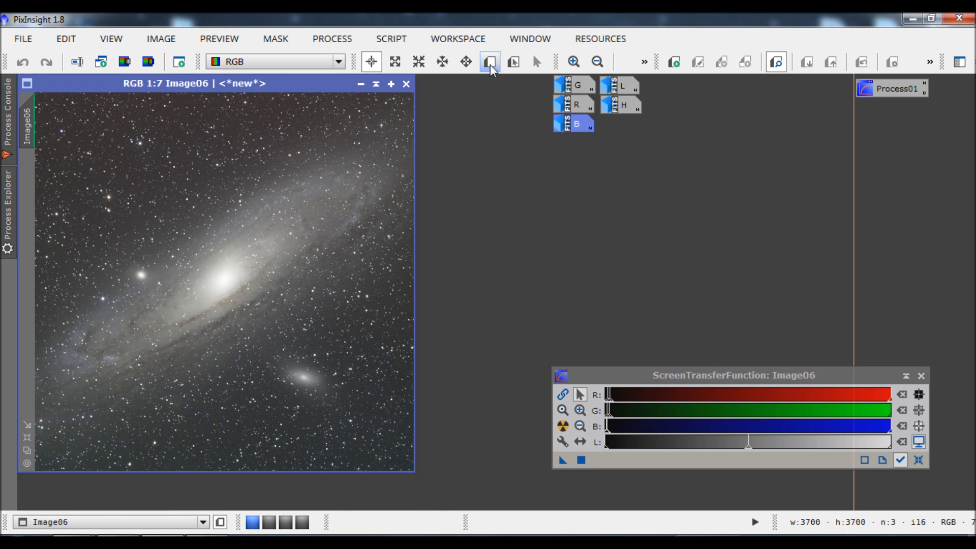
- Examine the galaxy's core, outer arms and dust lanes in the RGB image at 1:3 zoom
click(574, 62)
click(574, 62)
click(575, 62)
click(575, 62)
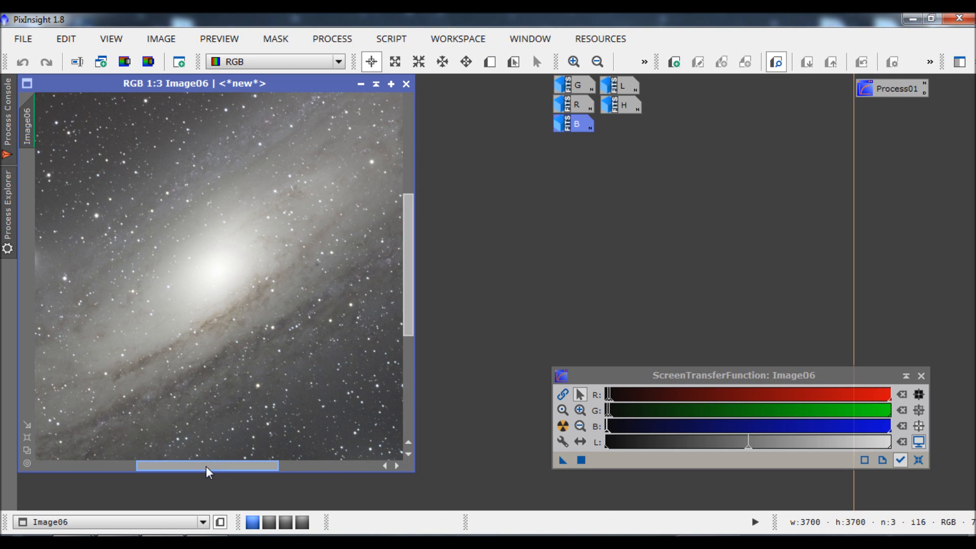
drag(209, 466, 275, 467)
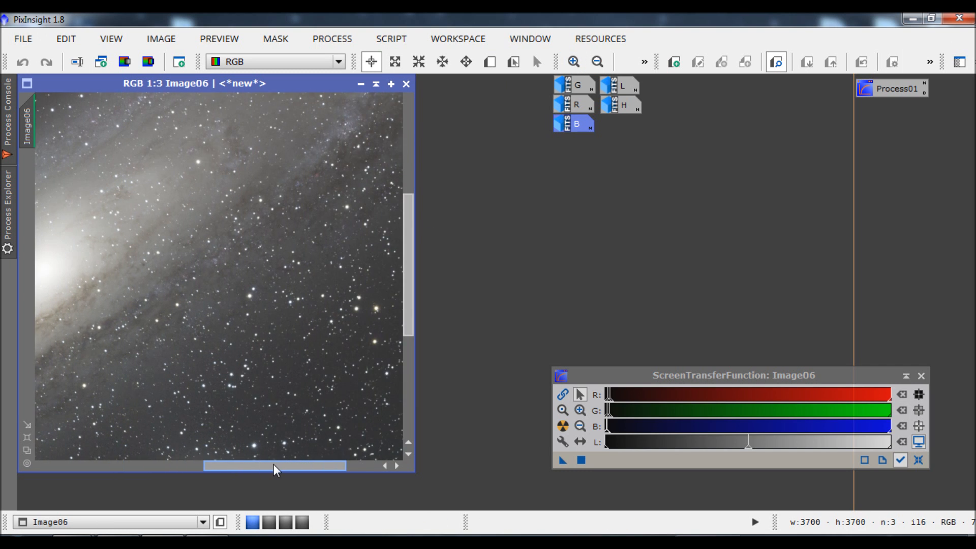
drag(410, 269, 413, 216)
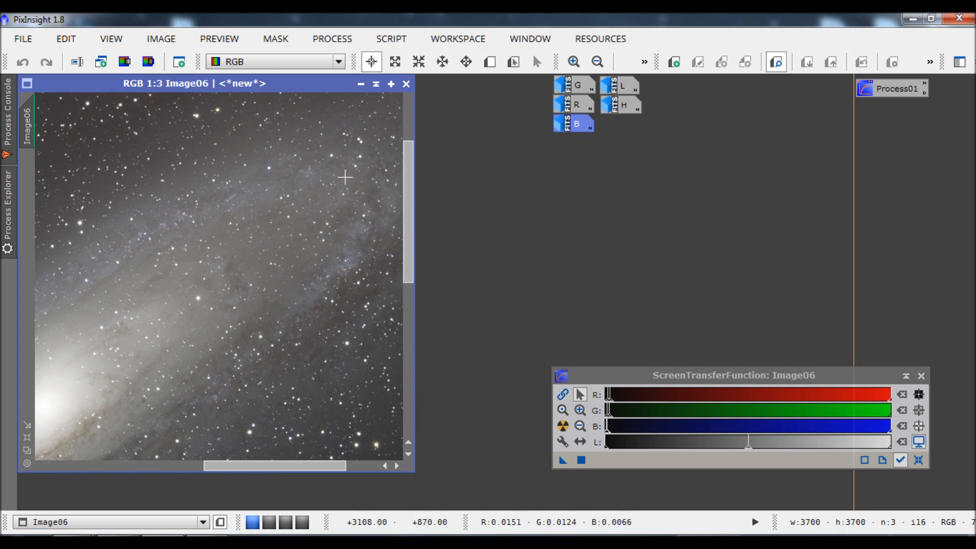
drag(250, 470, 176, 468)
drag(410, 211, 419, 293)
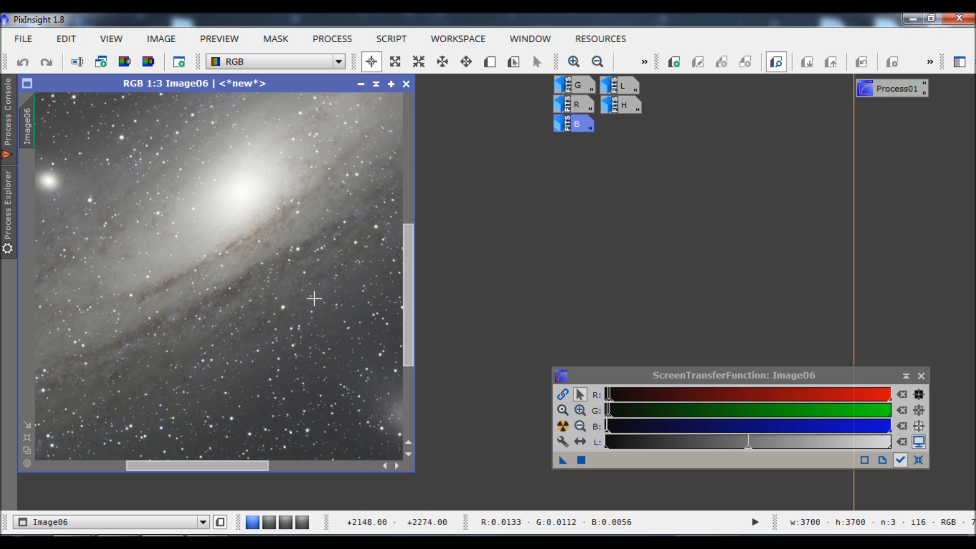
click(600, 61)
click(600, 62)
click(600, 62)
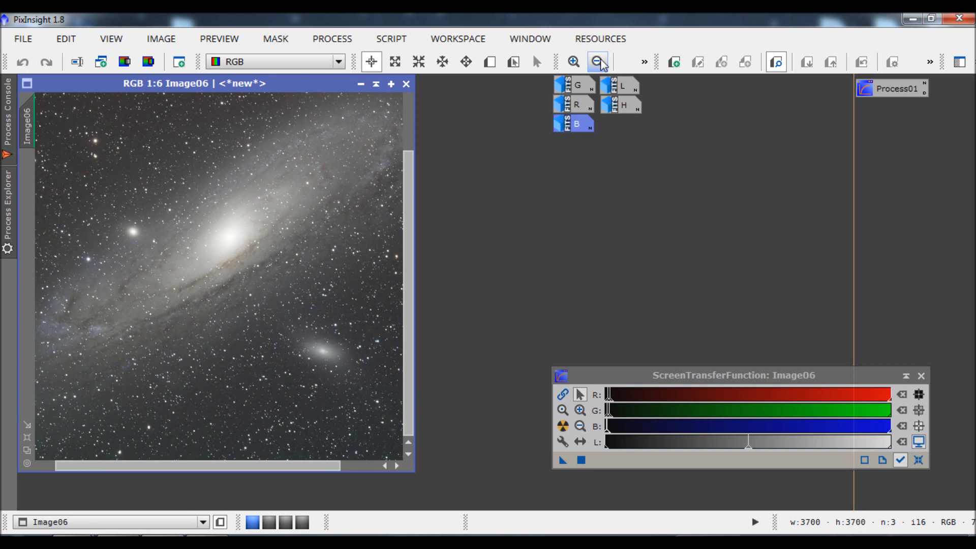
click(600, 61)
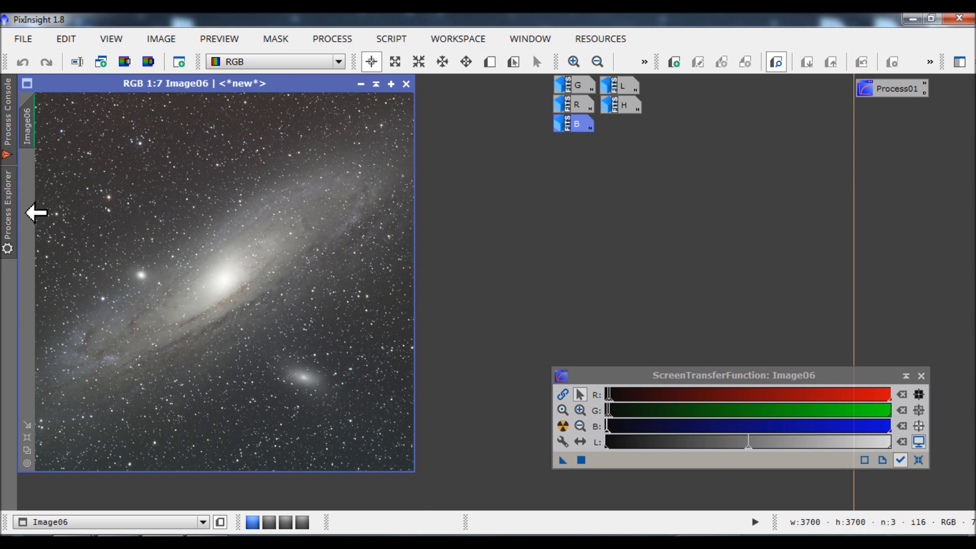
- Place a DynamicBackgroundExtraction process icon beside the ScreenTransferFunction icon and open the process from it
click(14, 210)
drag(96, 185, 790, 86)
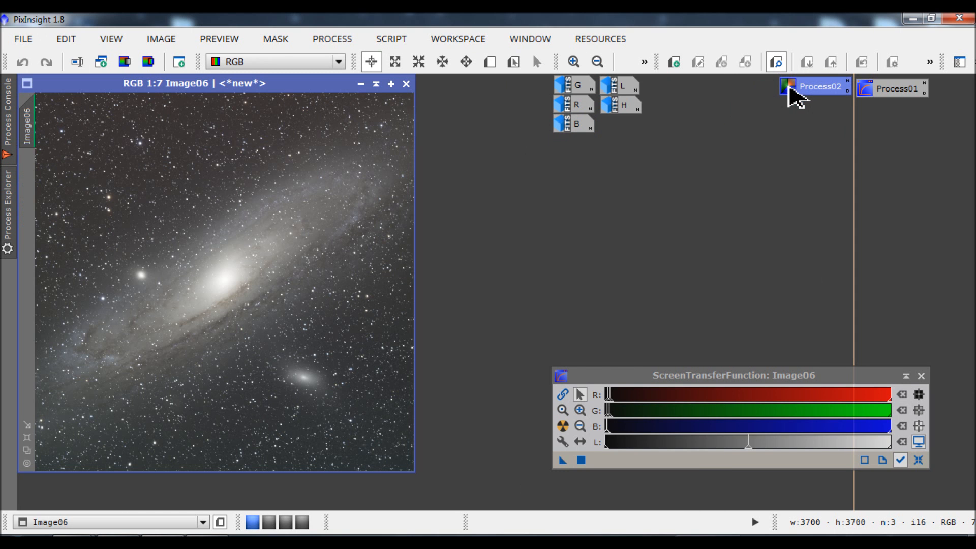
double_click(791, 86)
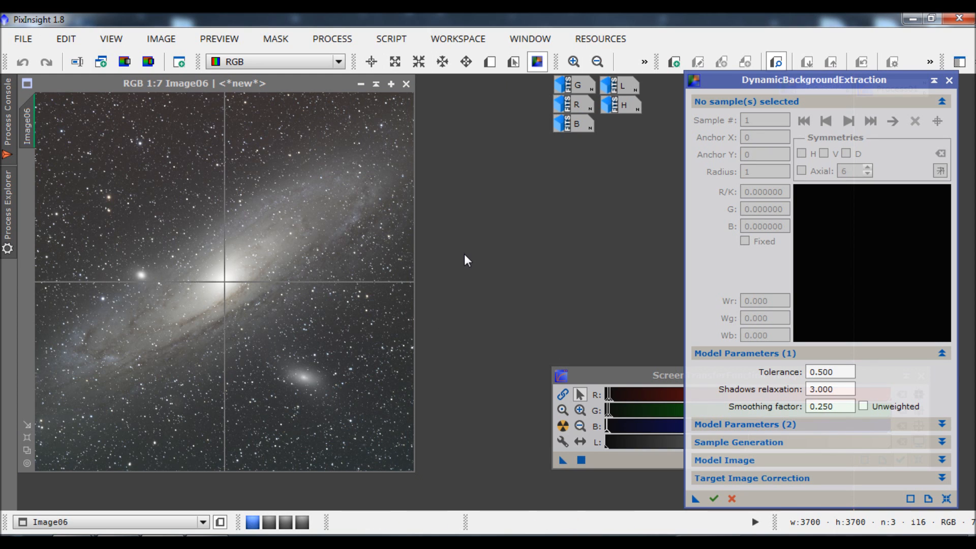
- Set the default sample radius to 15 and samples per row to 25, and generate background samples on the RGB image
click(942, 101)
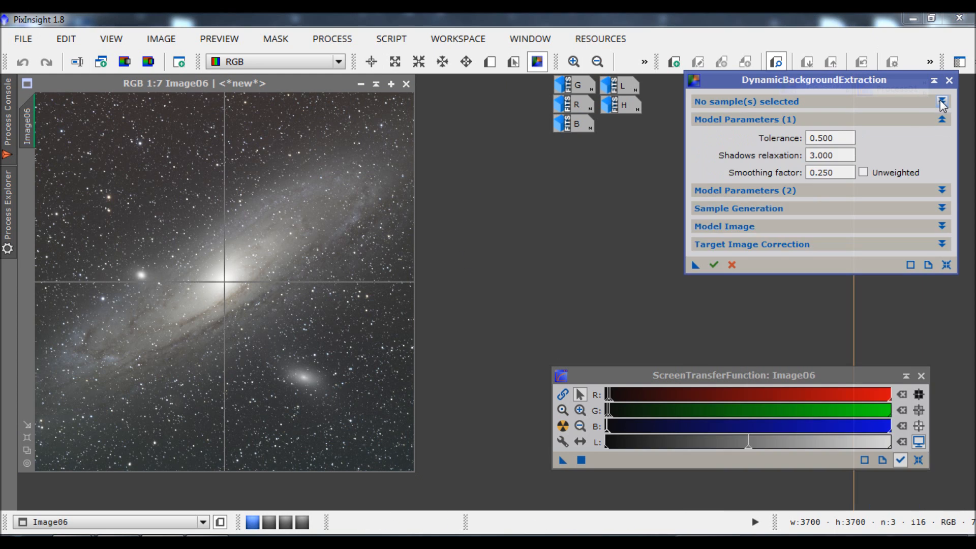
click(770, 195)
click(770, 193)
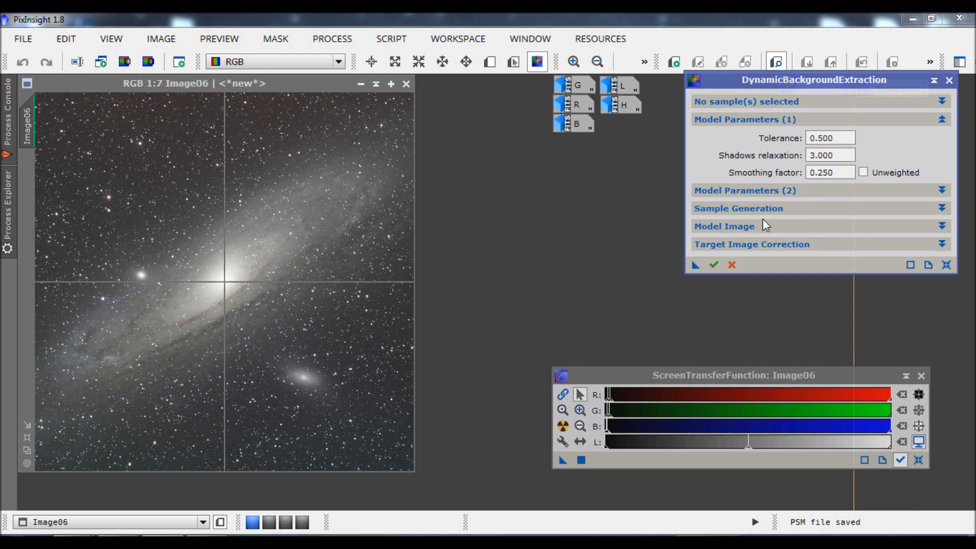
click(761, 208)
click(829, 228)
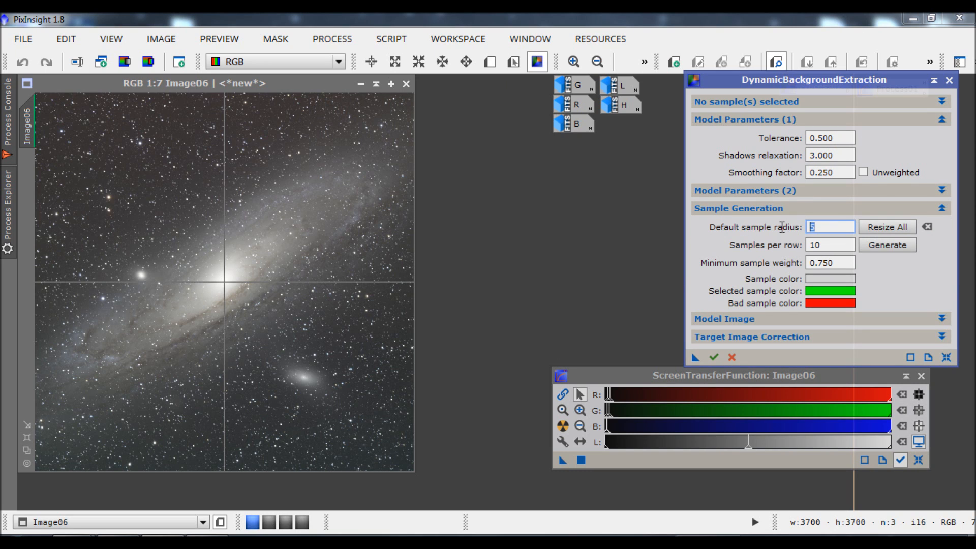
click(828, 245)
click(879, 250)
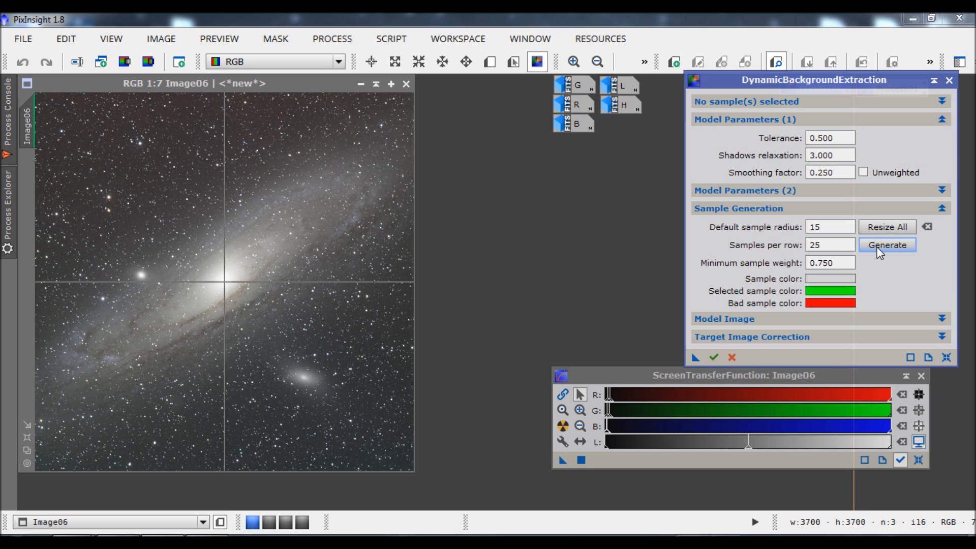
- Set the minimum sample weight to 0.050 and regenerate the background samples across the RGB image
click(824, 263)
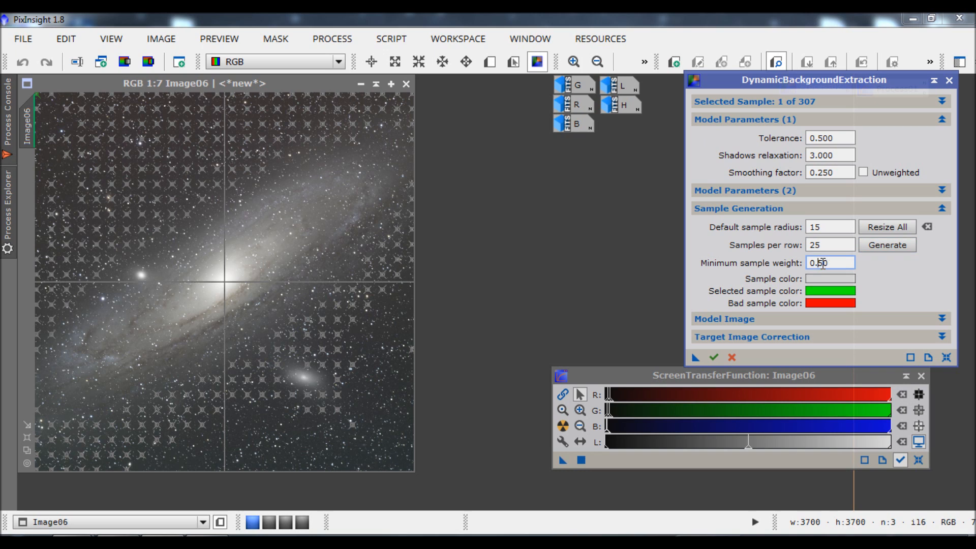
click(876, 247)
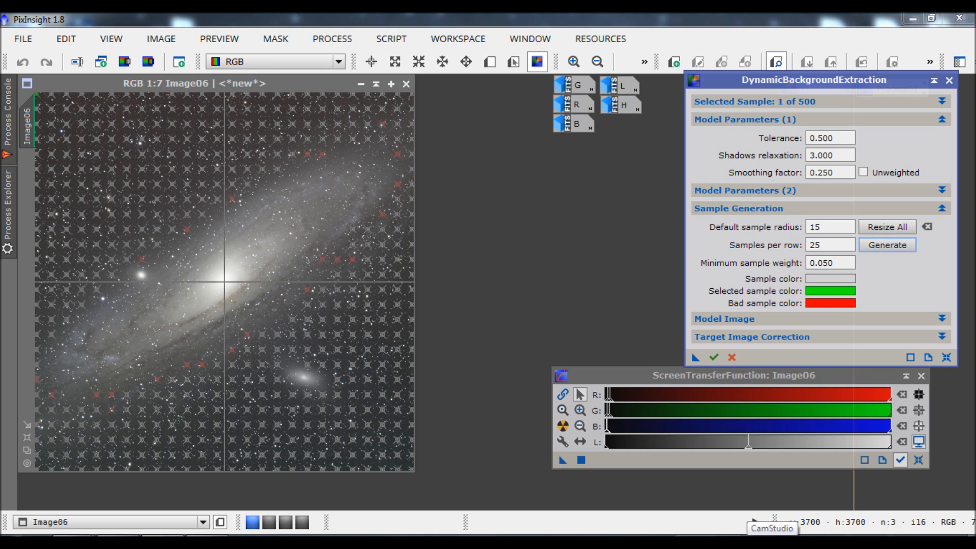
click(755, 523)
click(178, 203)
click(158, 201)
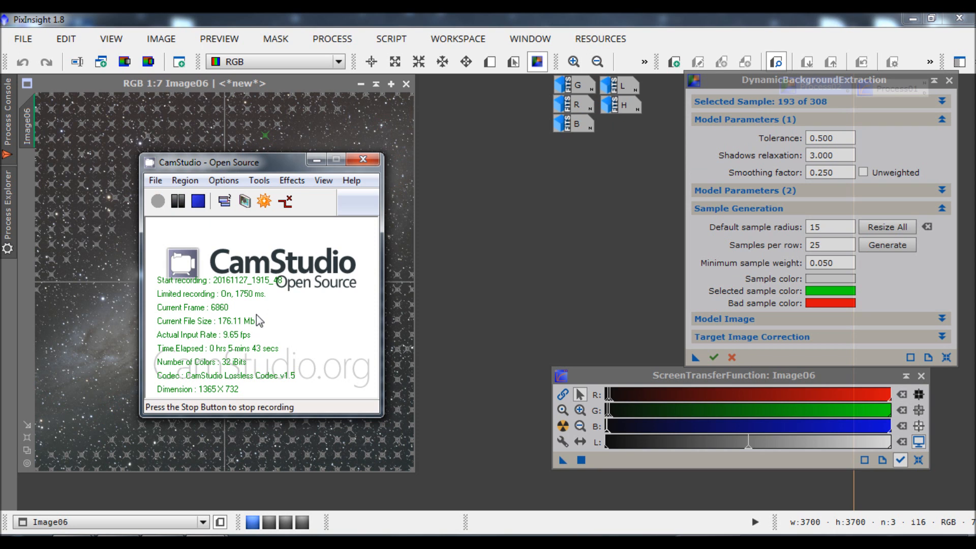
click(314, 160)
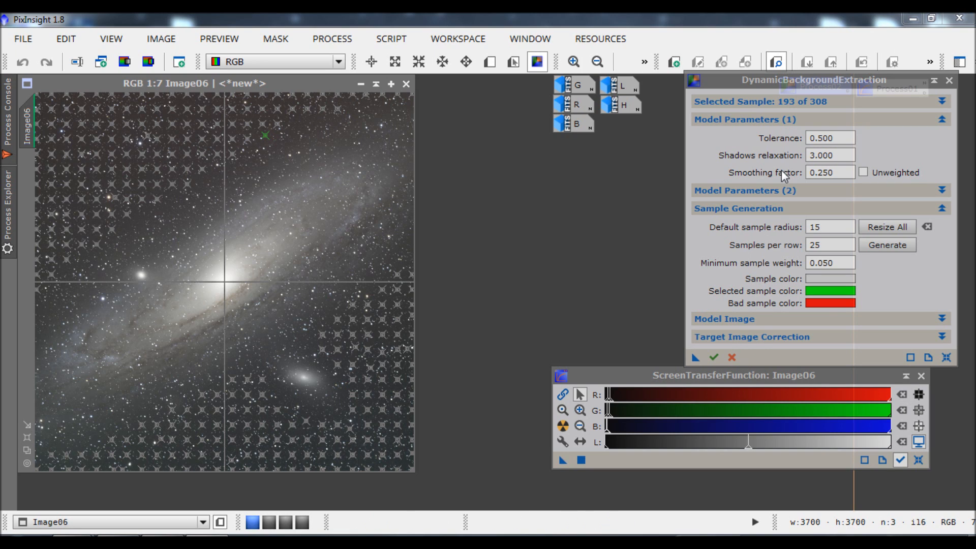
- Set the target image correction to Subtraction and execute DynamicBackgroundExtraction on the RGB image
click(769, 336)
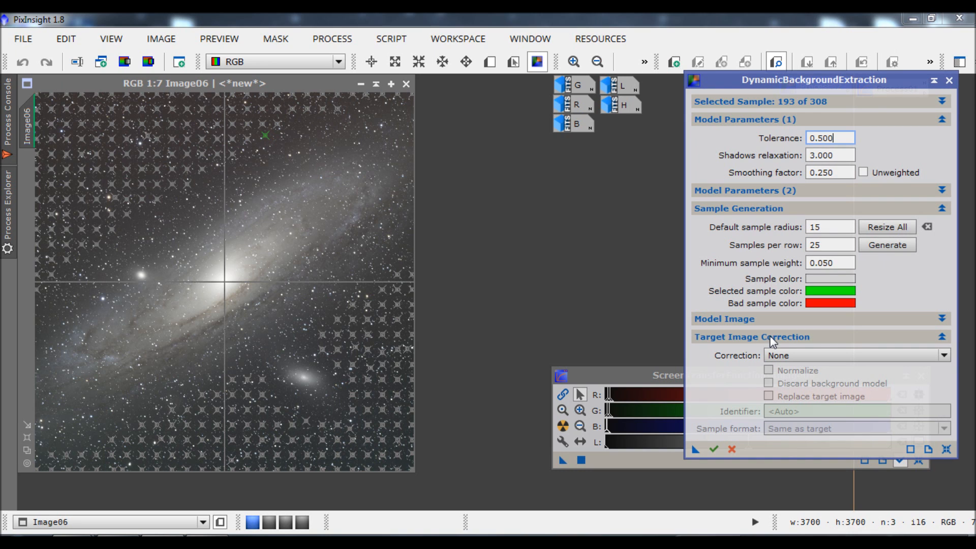
click(786, 355)
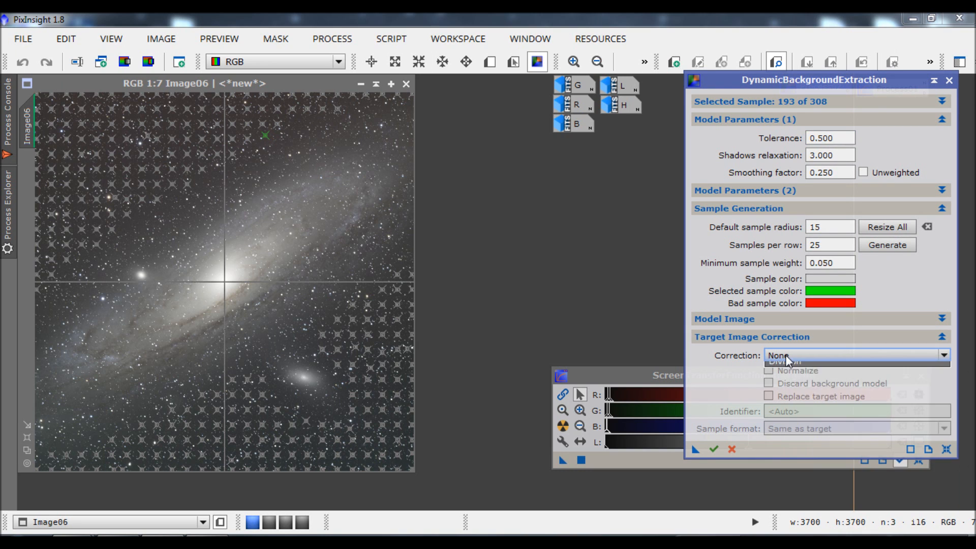
click(791, 380)
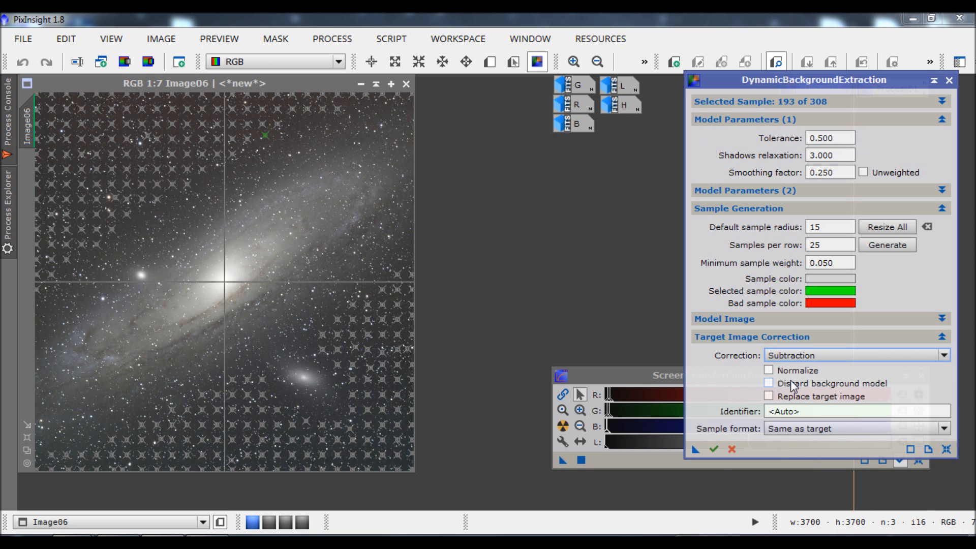
click(713, 450)
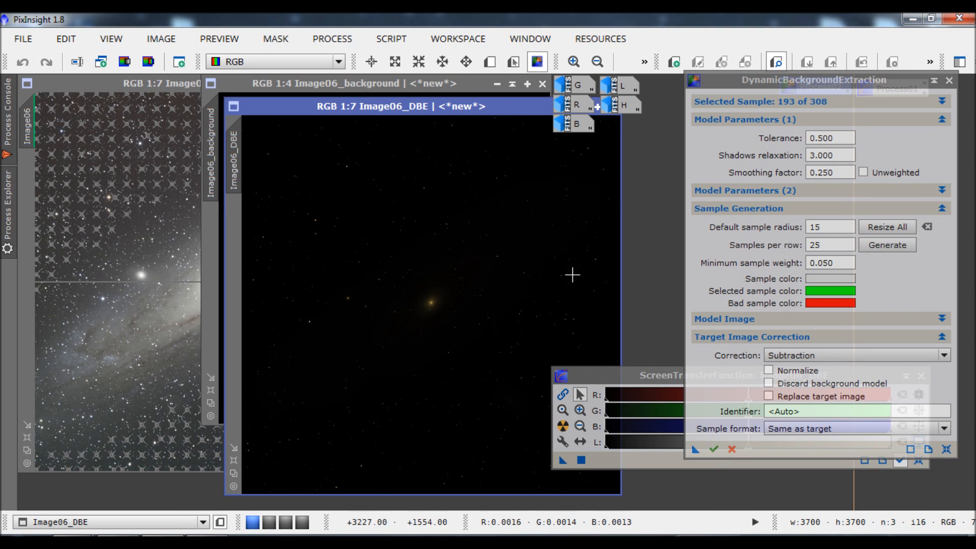
- Auto-stretch the Image06_background model to inspect the extracted gradient, and close that image
click(598, 377)
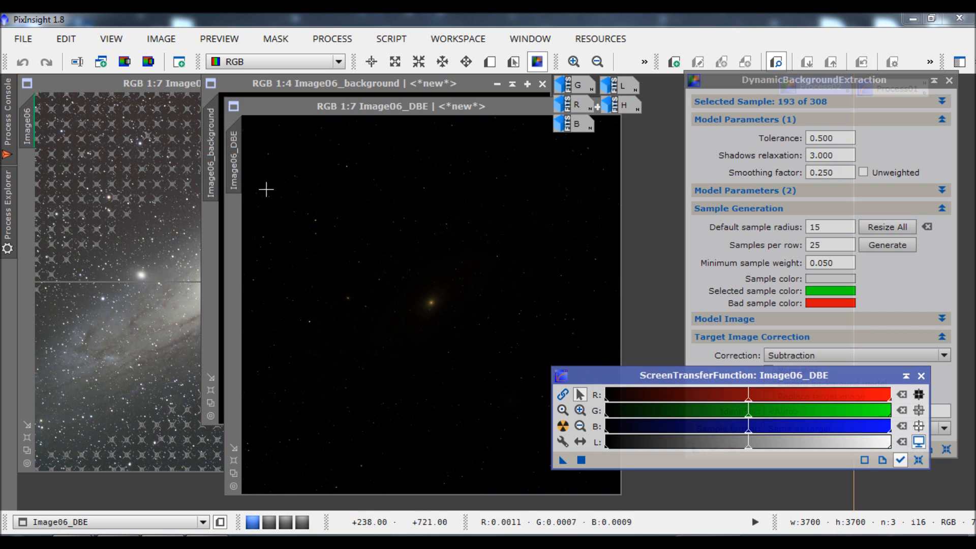
click(223, 167)
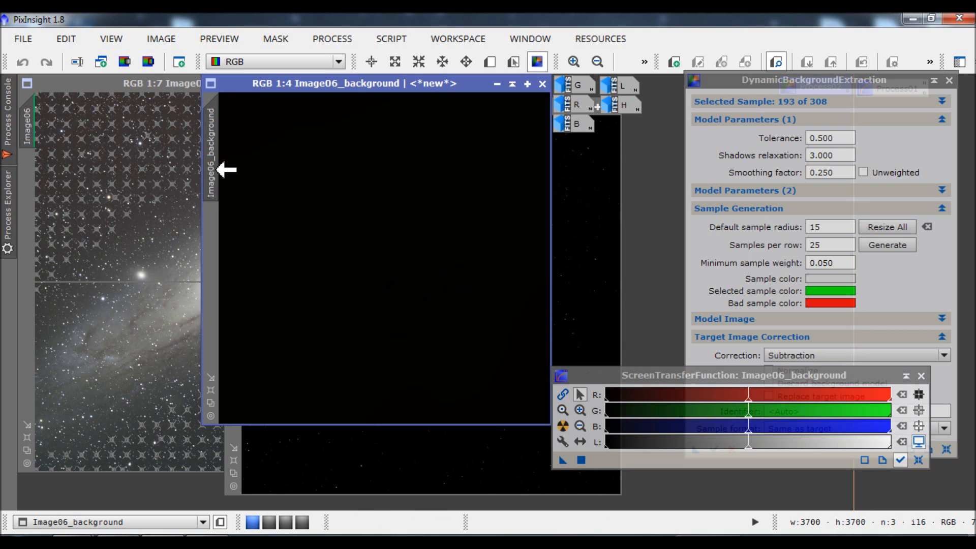
click(563, 427)
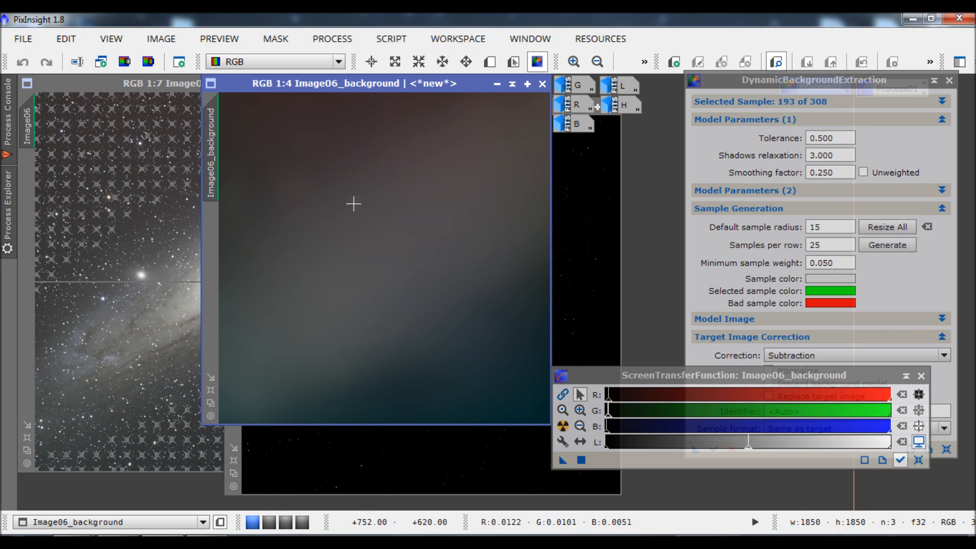
click(543, 84)
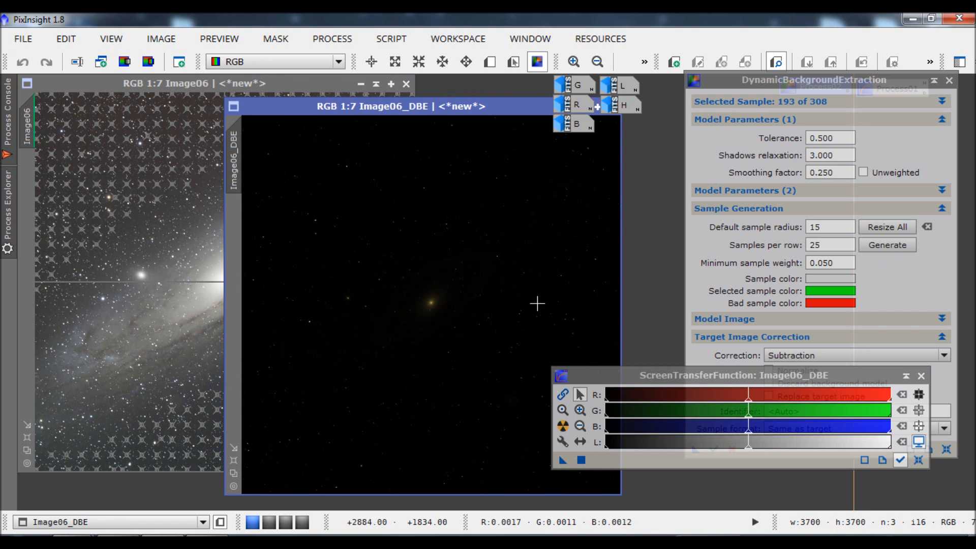
- Auto-stretch the corrected Image06_DBE image and move its window up beside the original for comparison
click(563, 427)
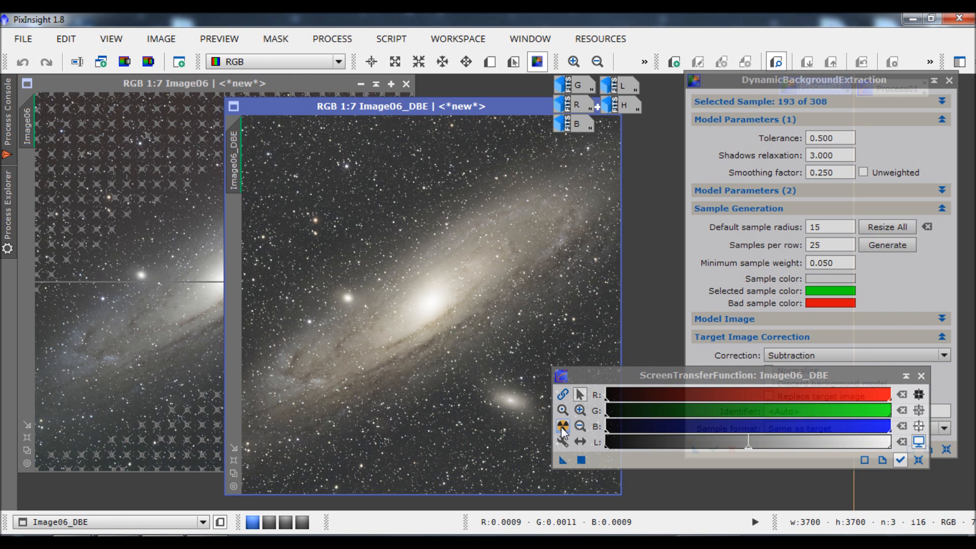
drag(438, 109, 358, 86)
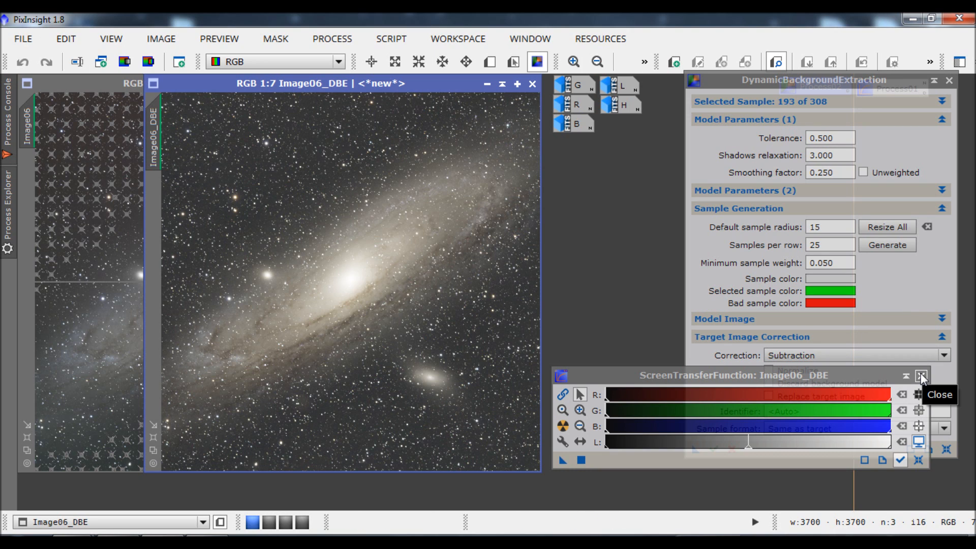
- Save the DynamicBackgroundExtraction settings and samples as a process icon on the workspace, and end the extraction session
click(707, 353)
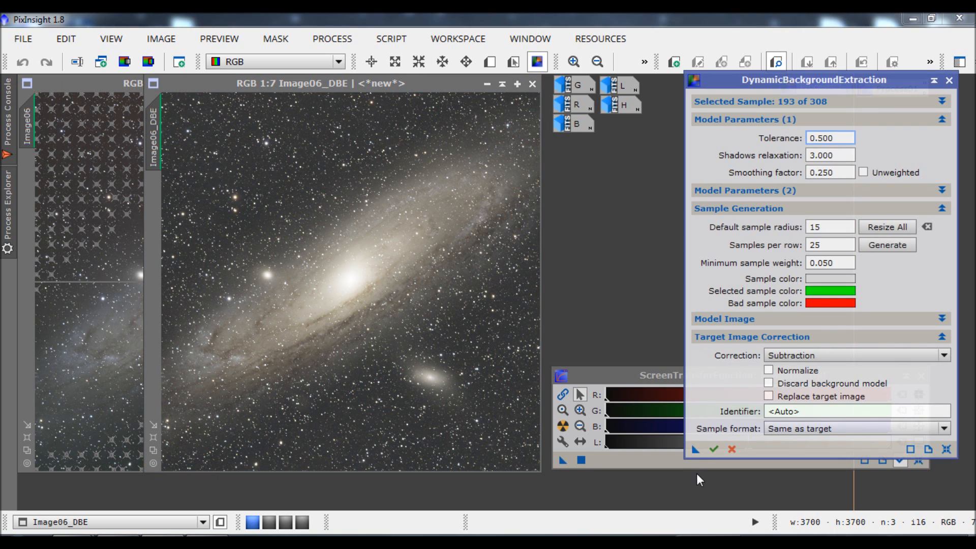
drag(695, 449, 698, 496)
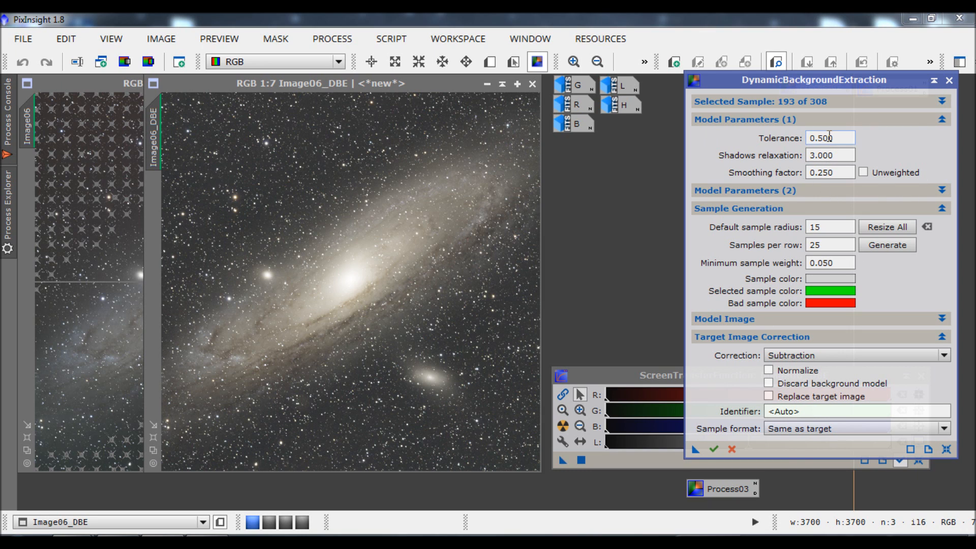
click(948, 81)
click(483, 300)
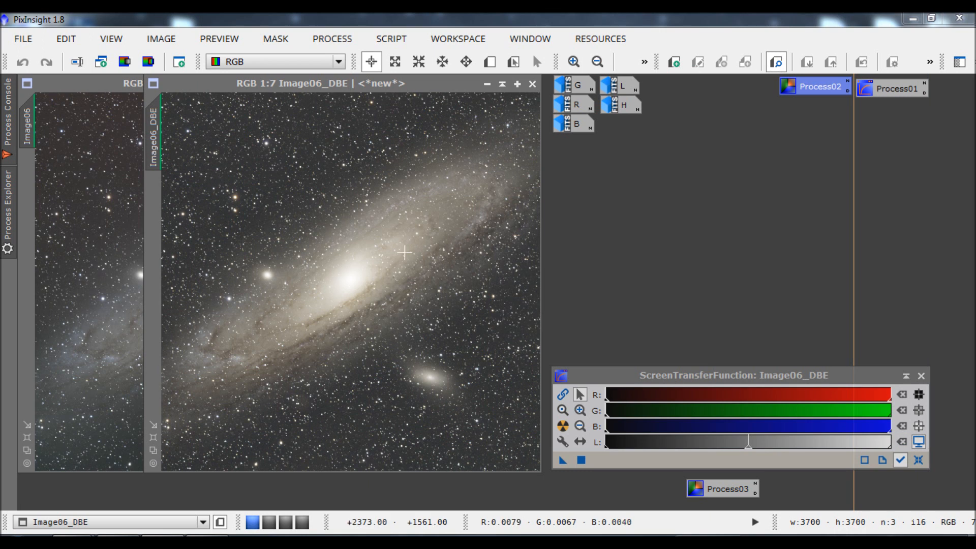
- Iconize the original Image06 window and place its icon beneath the B image icon
click(115, 84)
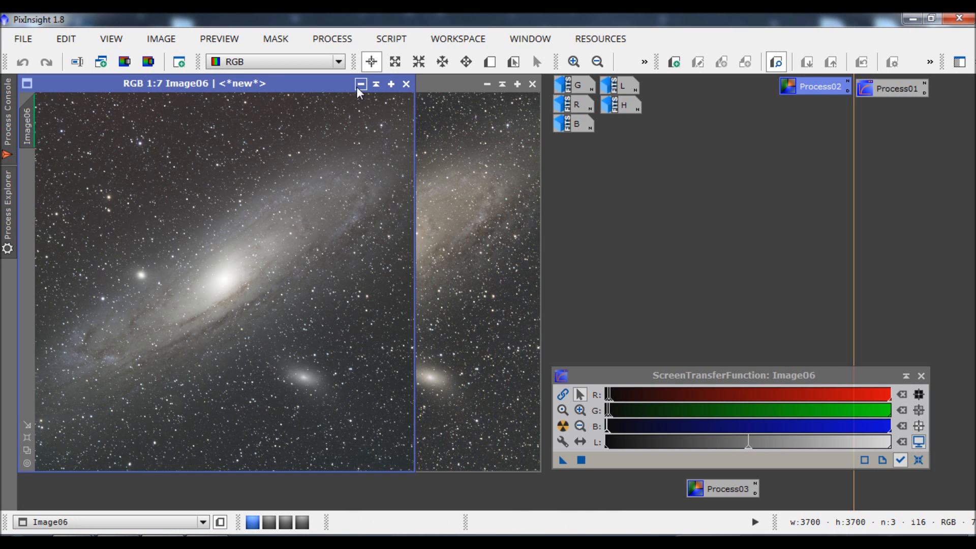
click(361, 85)
drag(243, 286, 584, 163)
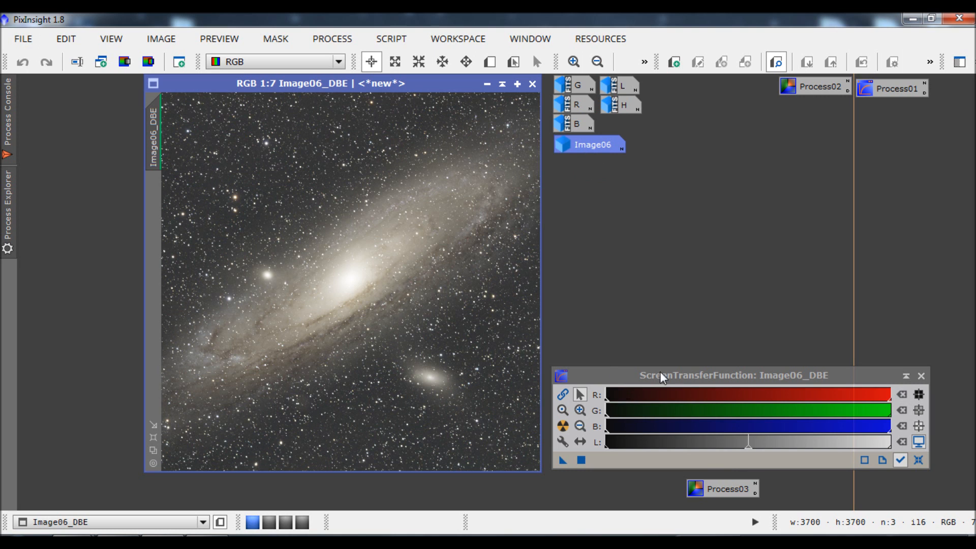
- Reopen the saved extraction settings on Image06_DBE to check the stored samples, and cancel the session
double_click(718, 489)
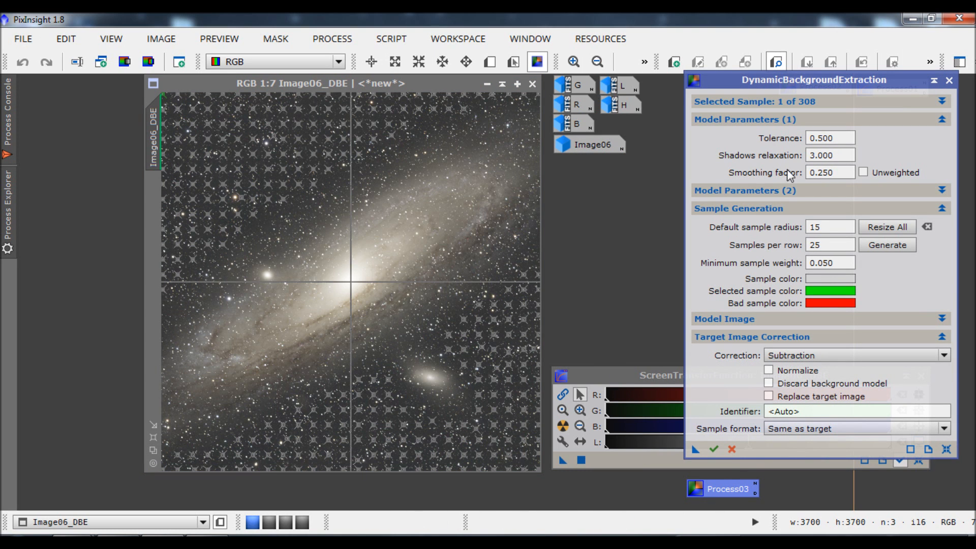
click(949, 80)
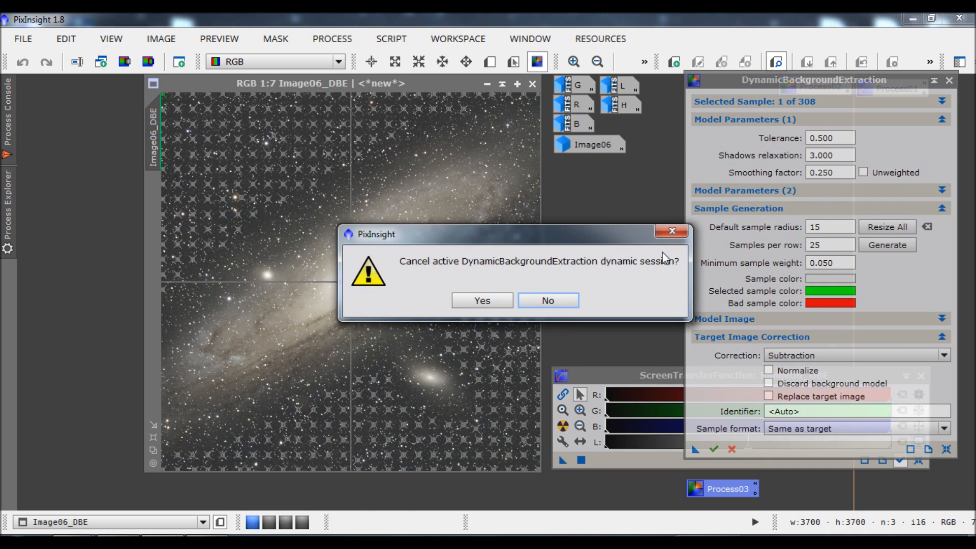
click(470, 301)
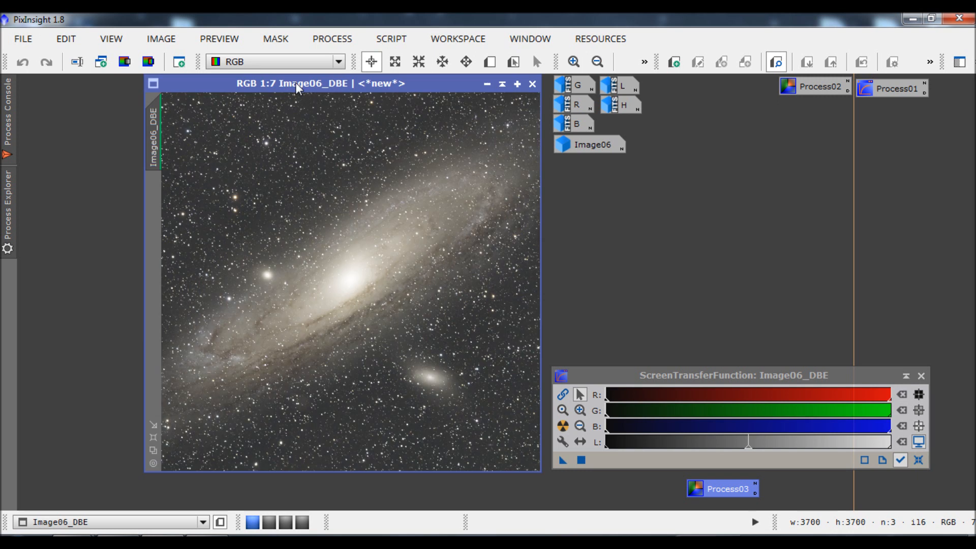
- Move the Image06_DBE window to the workspace edge, reset its screen stretch to show the linear data, and auto-stretch it again
drag(295, 83, 173, 81)
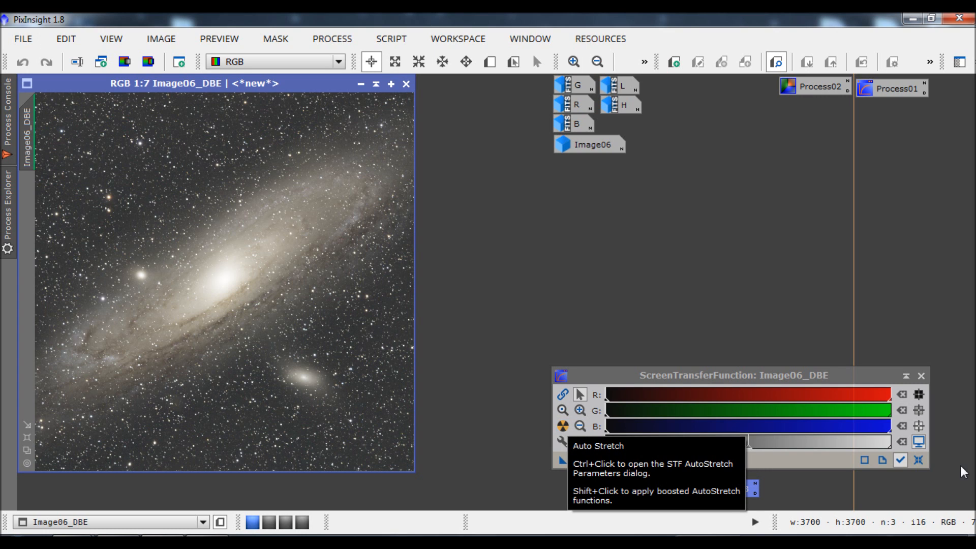
click(920, 458)
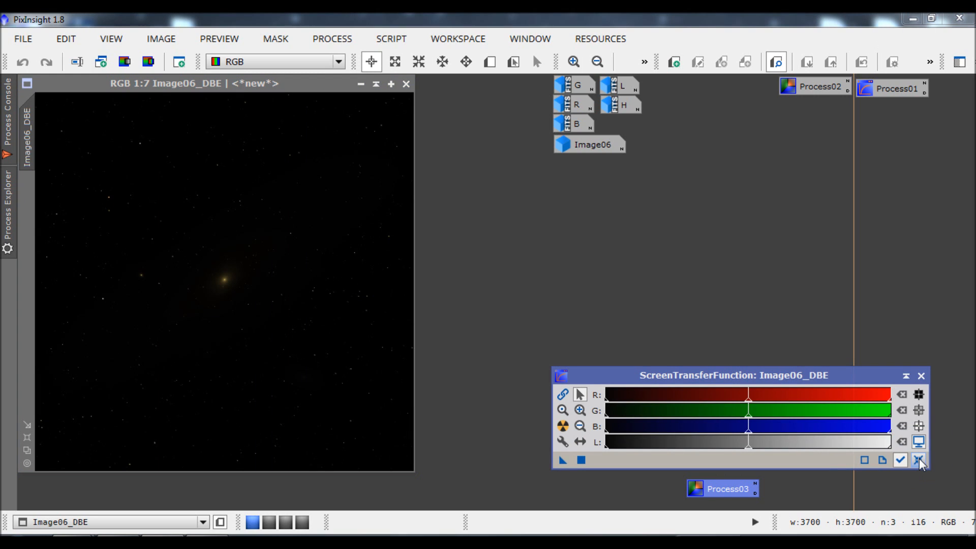
click(564, 425)
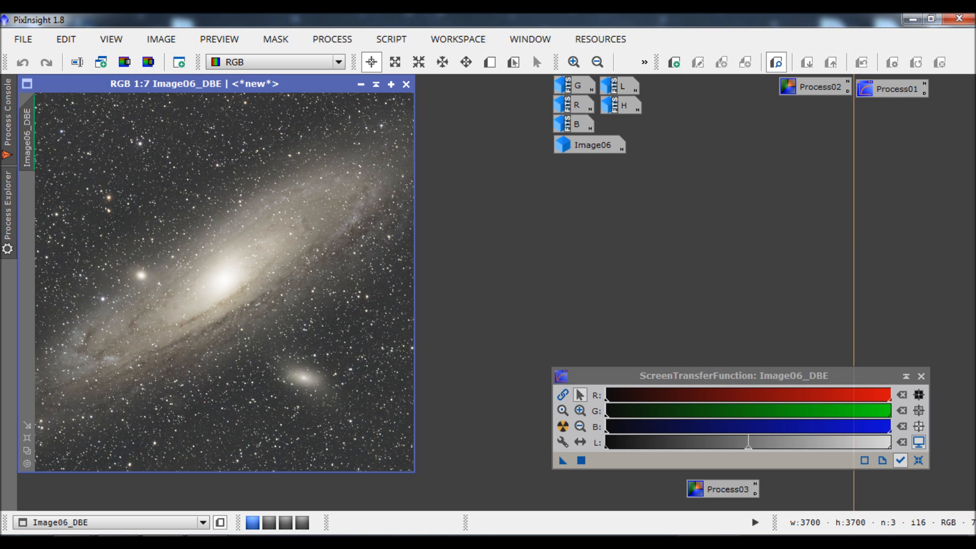
- Restore the H image, rotate it 90° counter-clockwise, and offset its window to compare its orientation with Image06_DBE
click(614, 110)
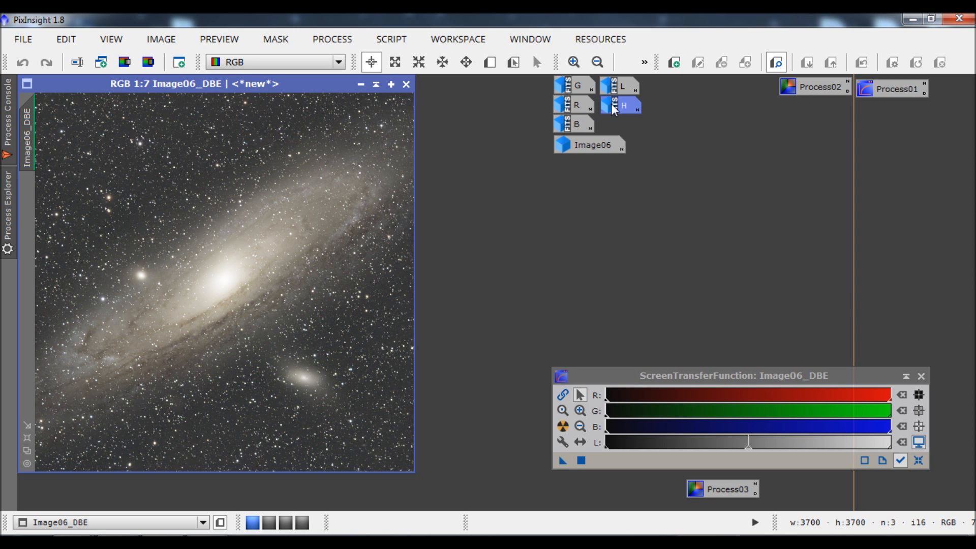
double_click(614, 108)
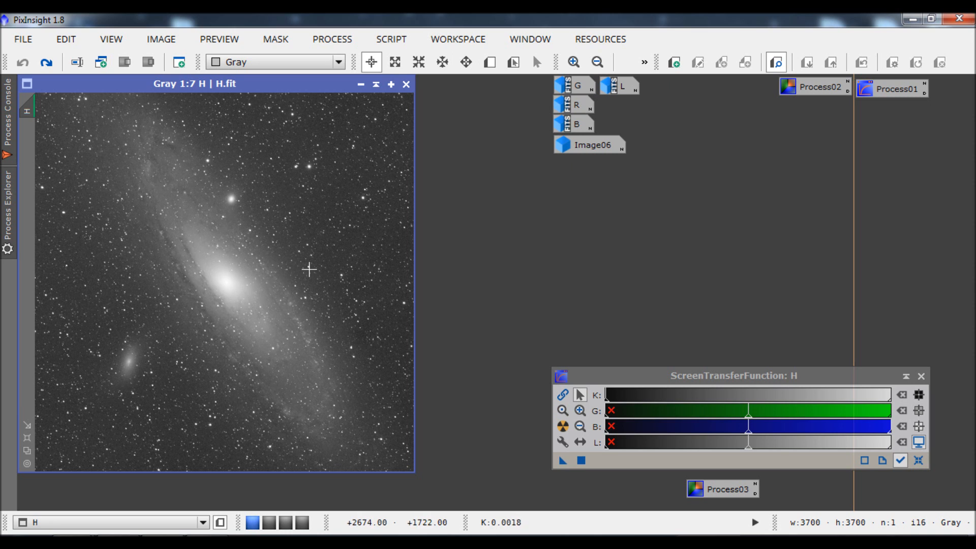
click(152, 40)
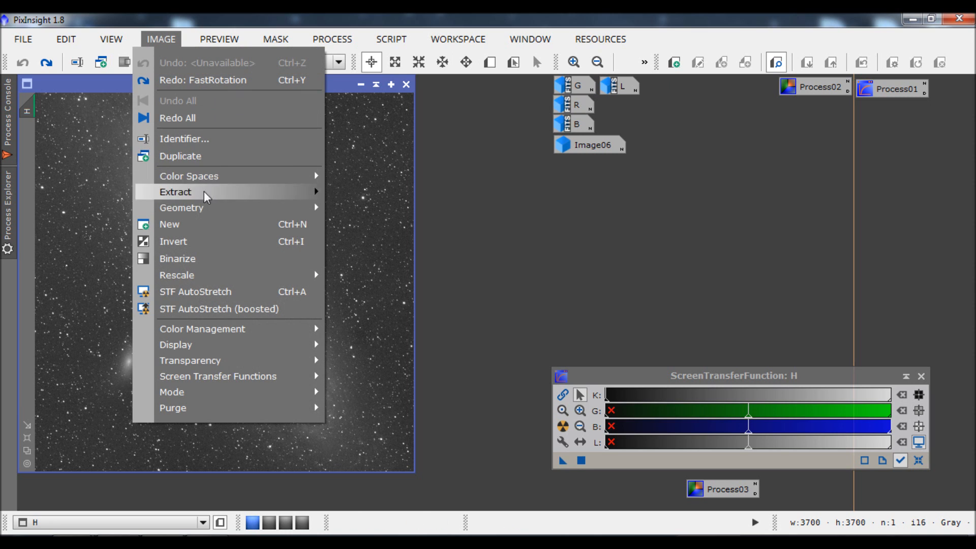
mouse_move(232, 208)
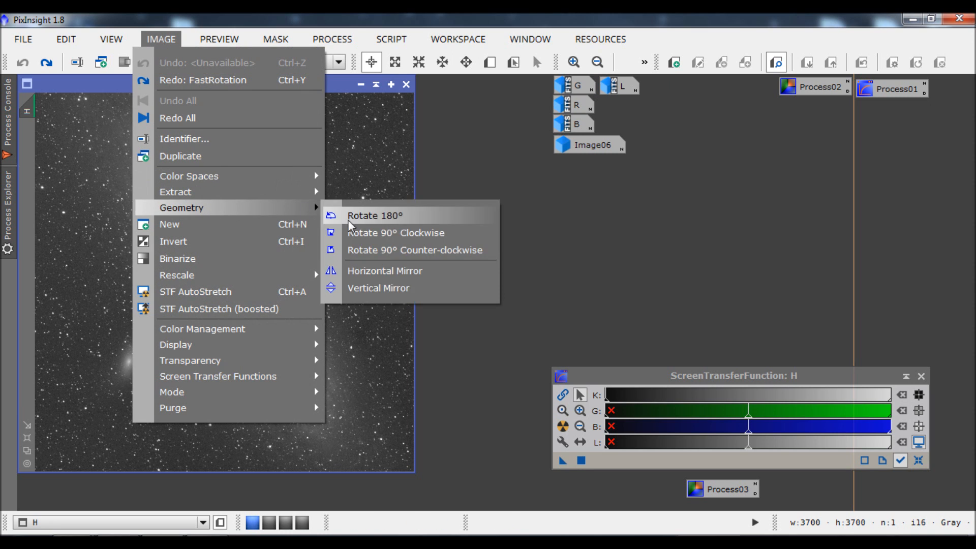
click(359, 249)
drag(235, 85, 312, 84)
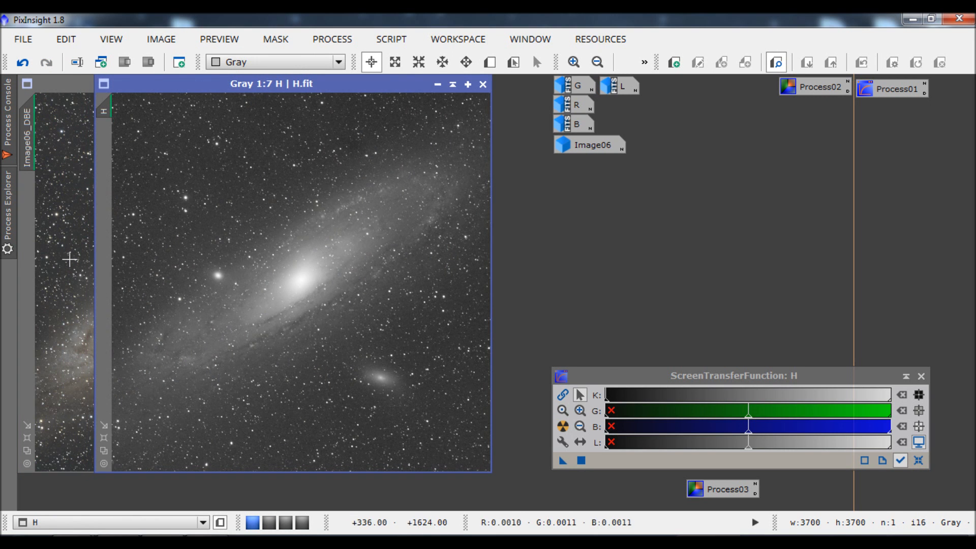
click(50, 278)
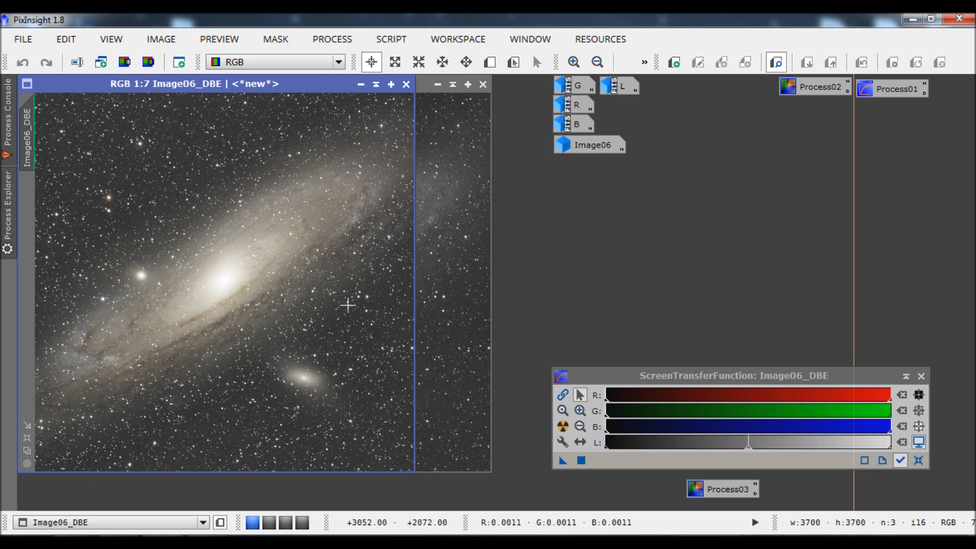
click(451, 270)
- Run the saved DynamicBackgroundExtraction settings on the H image, close the generated background model, and end the session
double_click(714, 490)
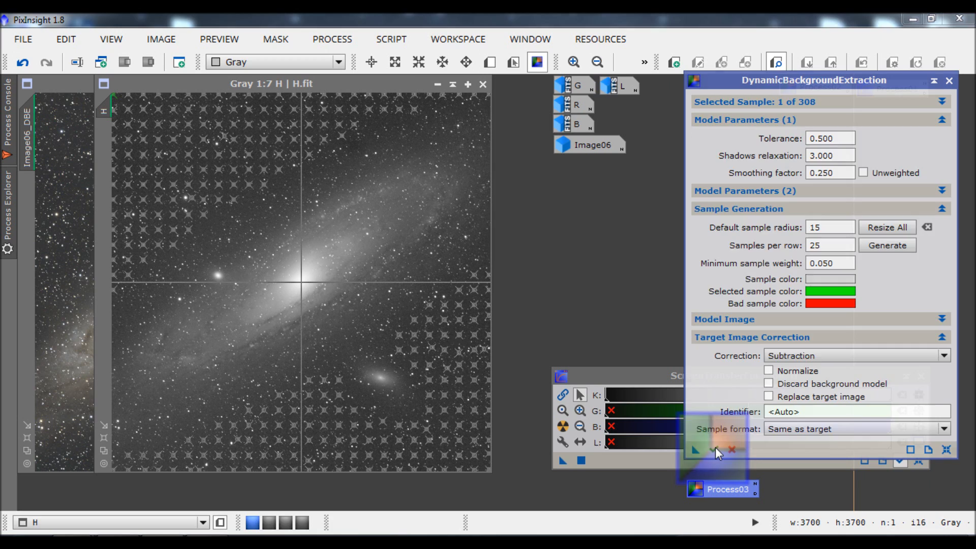
click(714, 449)
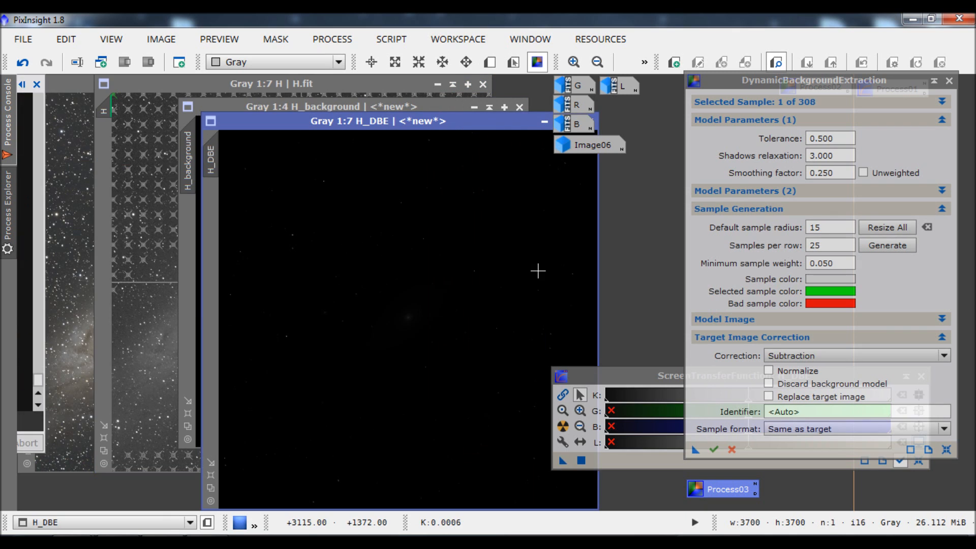
drag(474, 122, 462, 166)
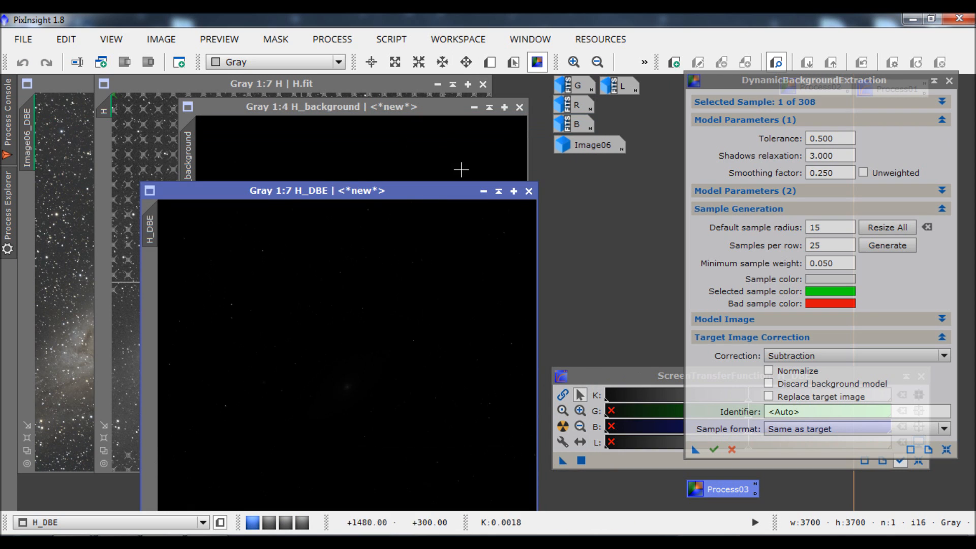
click(520, 106)
click(949, 82)
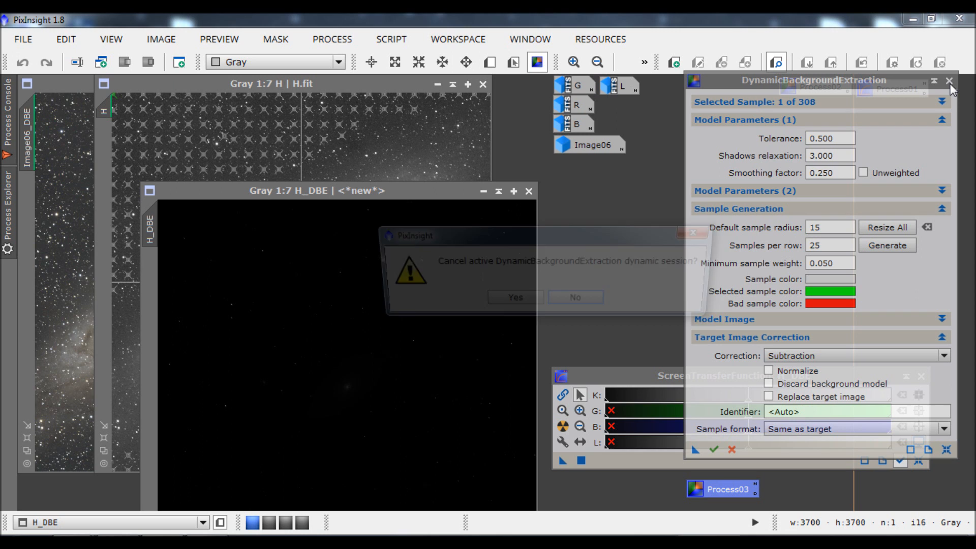
click(524, 305)
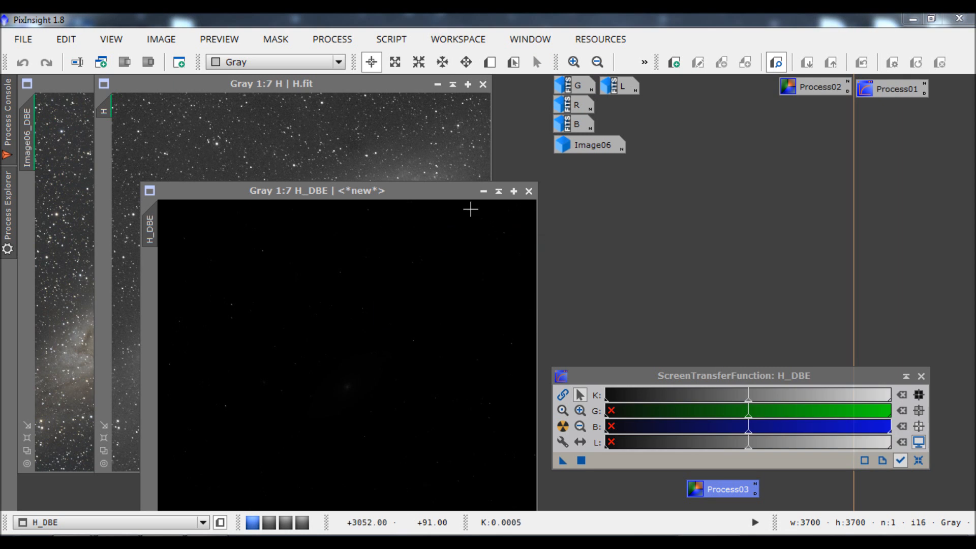
- Iconize the original H image, place the H_DBE window beside Image06_DBE, and auto-stretch its display
click(438, 84)
drag(438, 192, 434, 86)
click(563, 426)
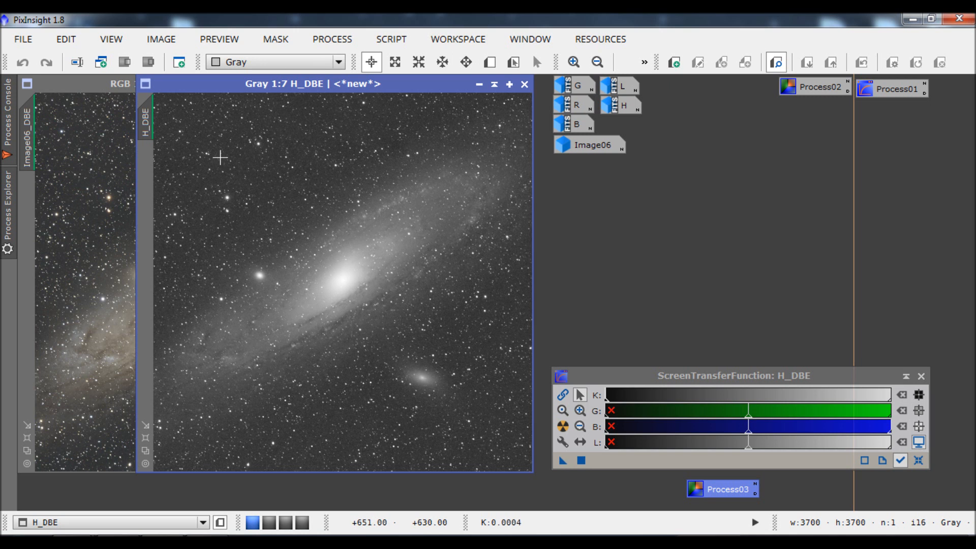
drag(256, 87, 273, 87)
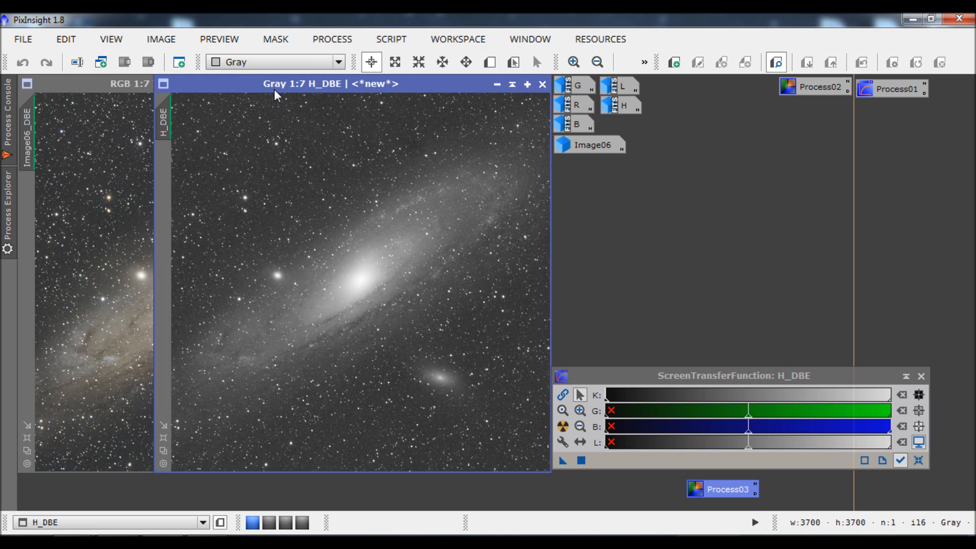
- Run the NBRGBCombination script with Image06_DBE as RGB source and H_DBE as narrowband source for the R channel
click(394, 41)
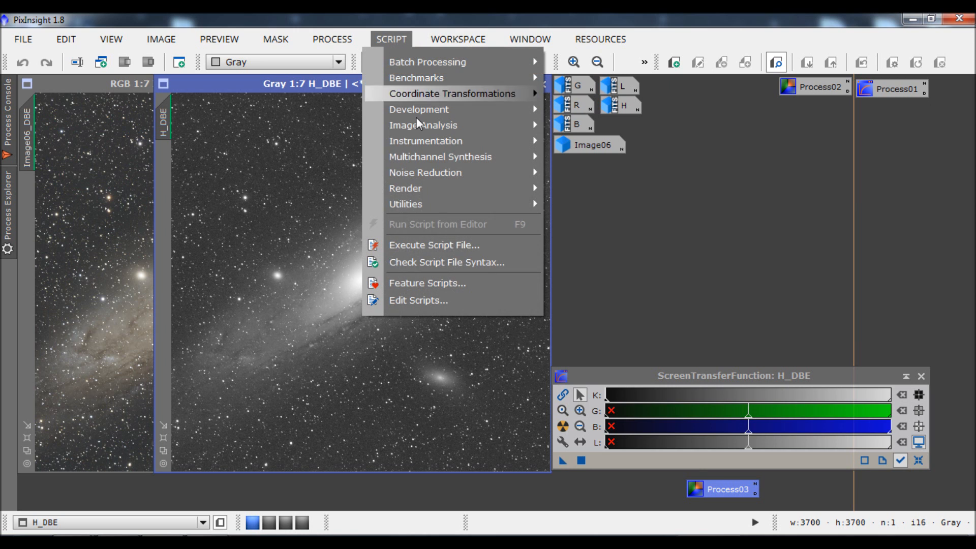
mouse_move(441, 204)
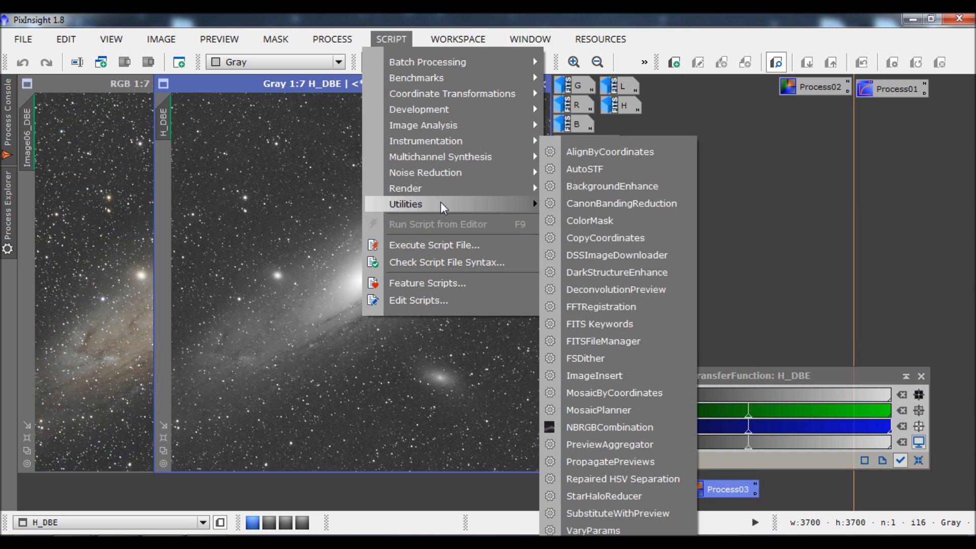
click(630, 427)
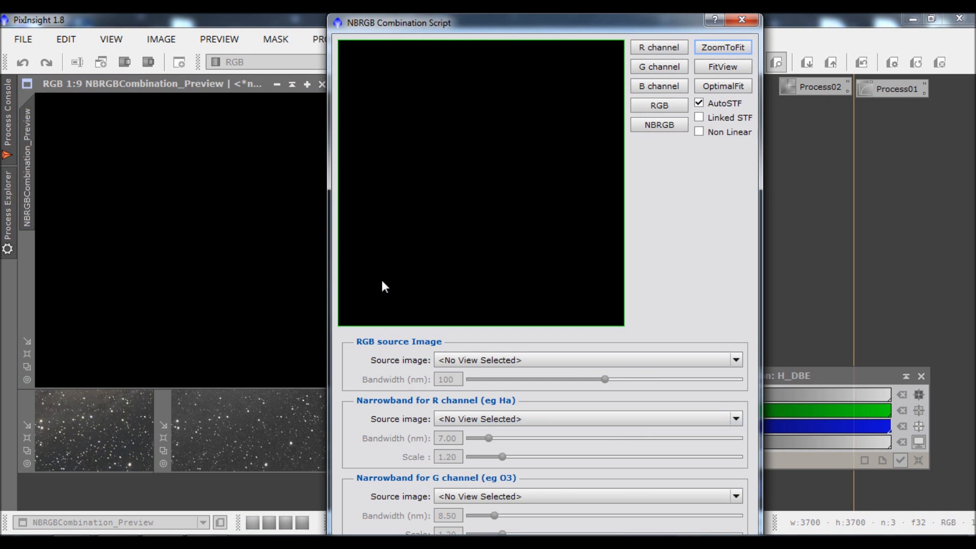
click(560, 359)
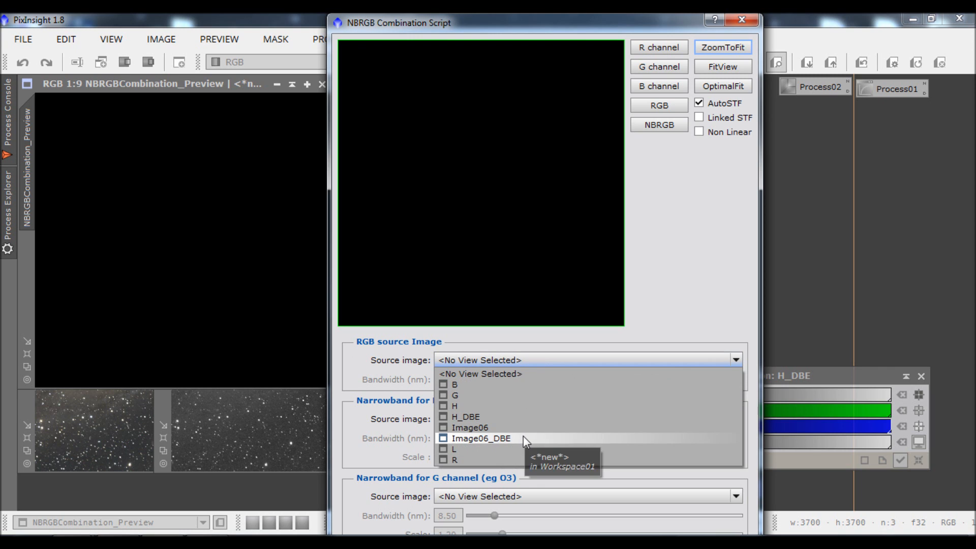
click(523, 437)
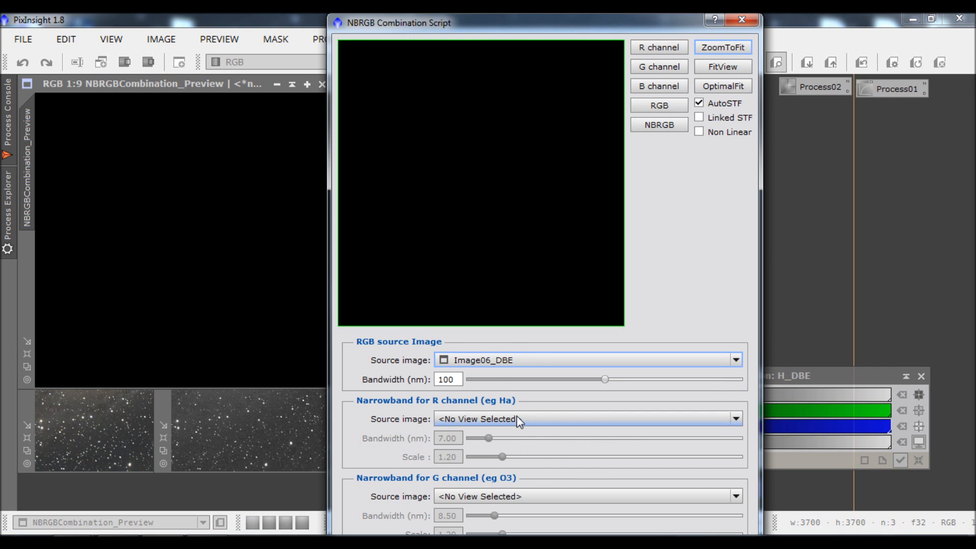
click(517, 419)
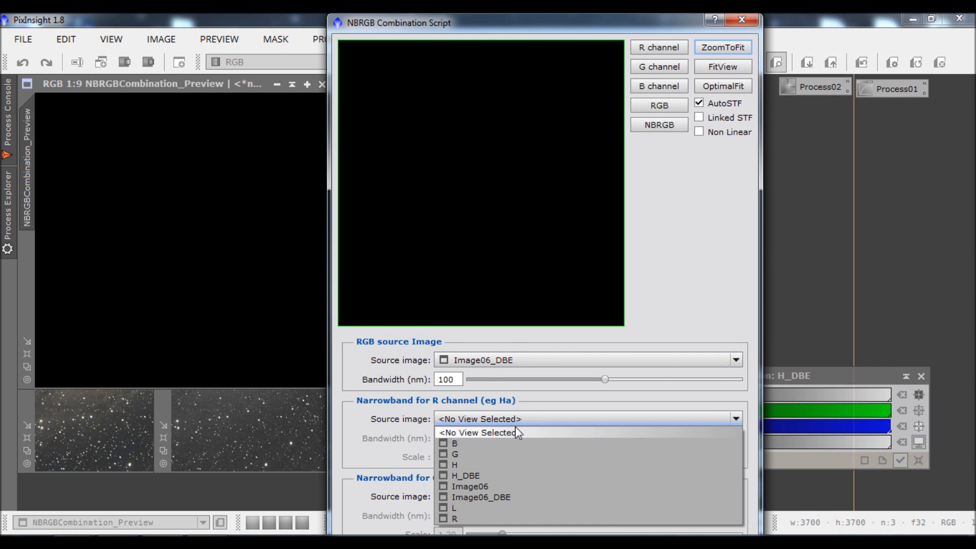
click(491, 472)
- Set the R channel's narrowband bandwidth to 5.00 nm and generate the NBRGB preview
drag(489, 438, 487, 438)
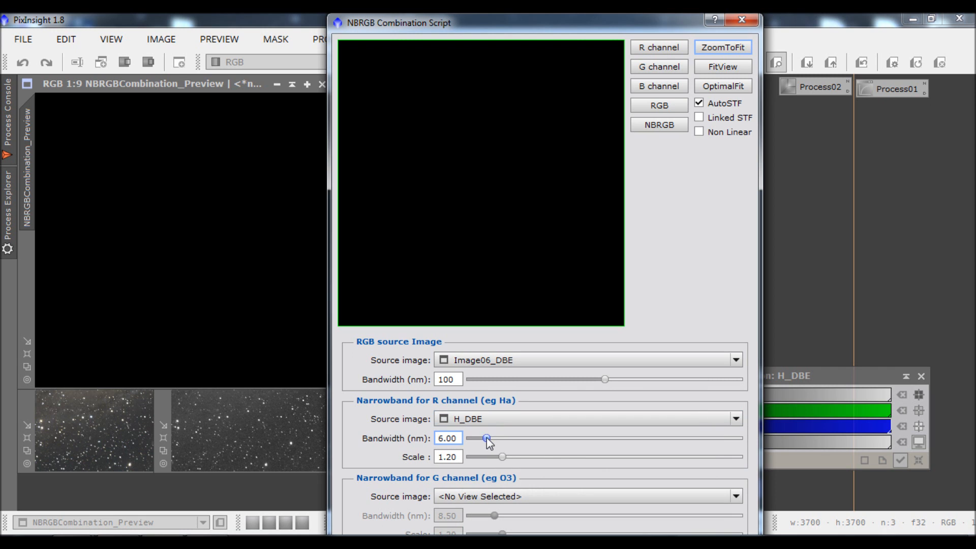
click(448, 439)
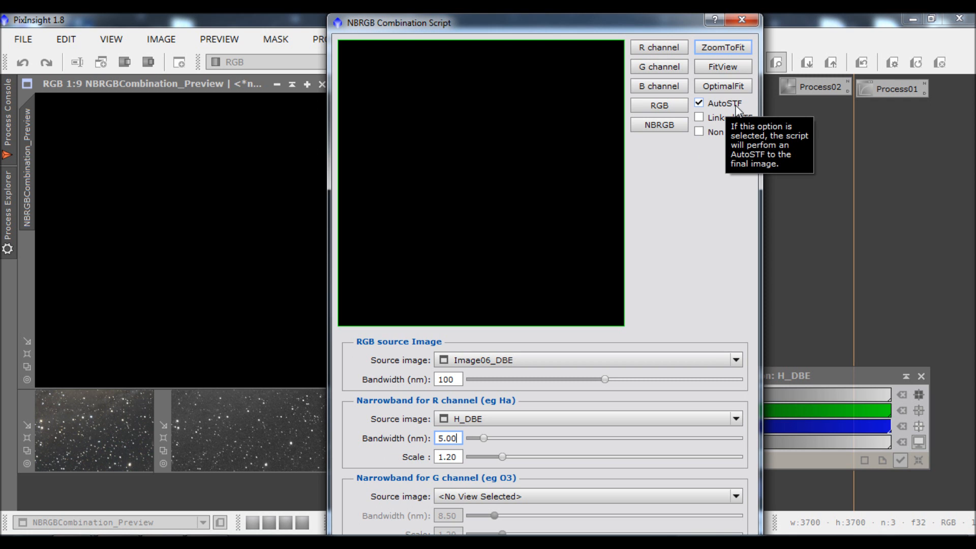
click(657, 129)
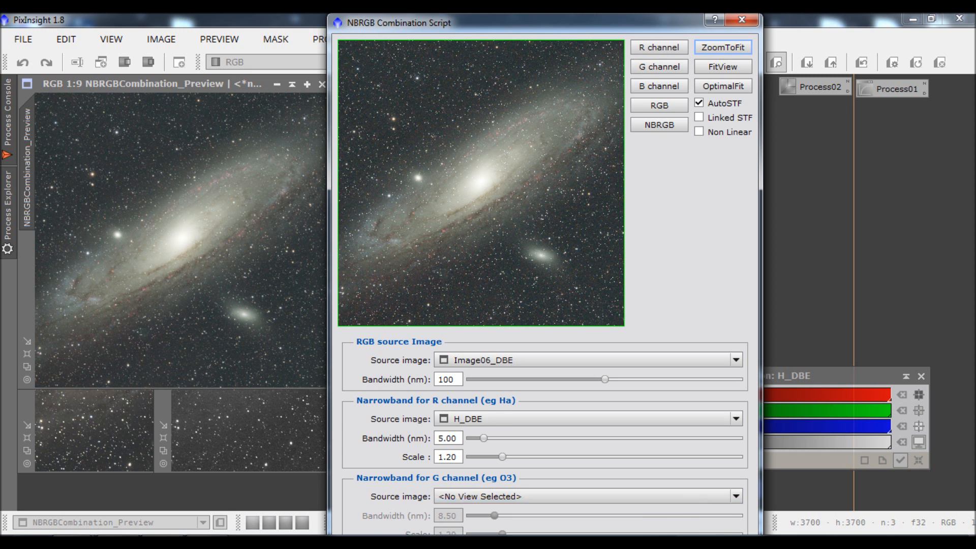
- Shift the script dialog until its lower edge is reachable and accept the settings to create the combined image
drag(692, 548, 691, 537)
key(Up)
key(Up)
key(Up)
key(Up)
key(Up)
key(Up)
key(Up)
key(Up)
key(Up)
key(Up)
key(Up)
key(Up)
key(Up)
key(Up)
key(Up)
key(Up)
key(Up)
key(Up)
key(Up)
key(Up)
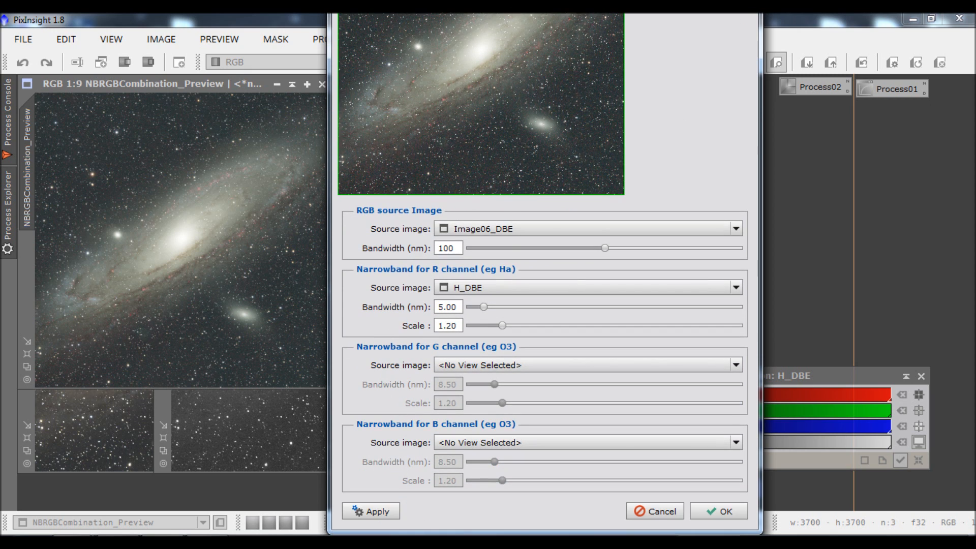
click(718, 511)
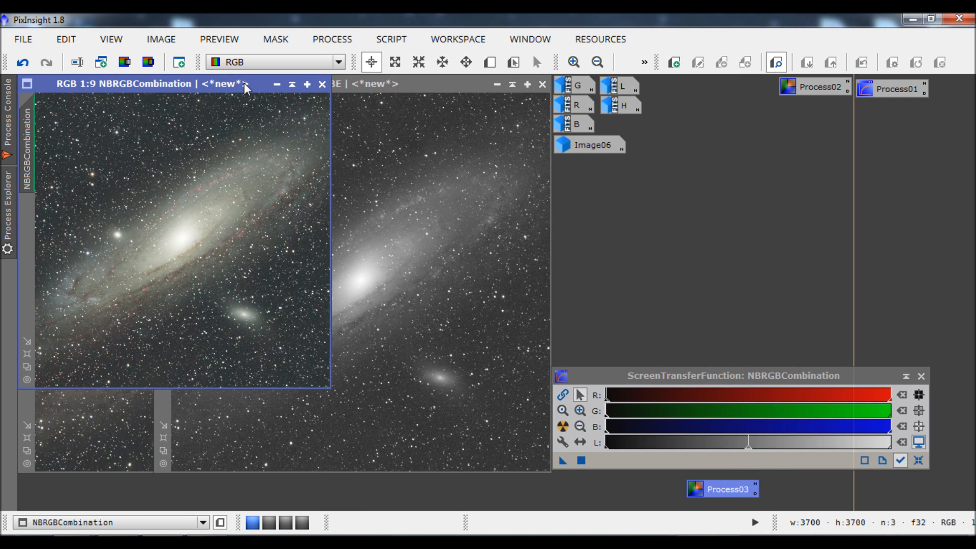
- Offset the NBRGBCombination window, reset its screen stretch to show the linear data, auto-stretch it again, and enlarge it to 1:7
drag(244, 83, 263, 83)
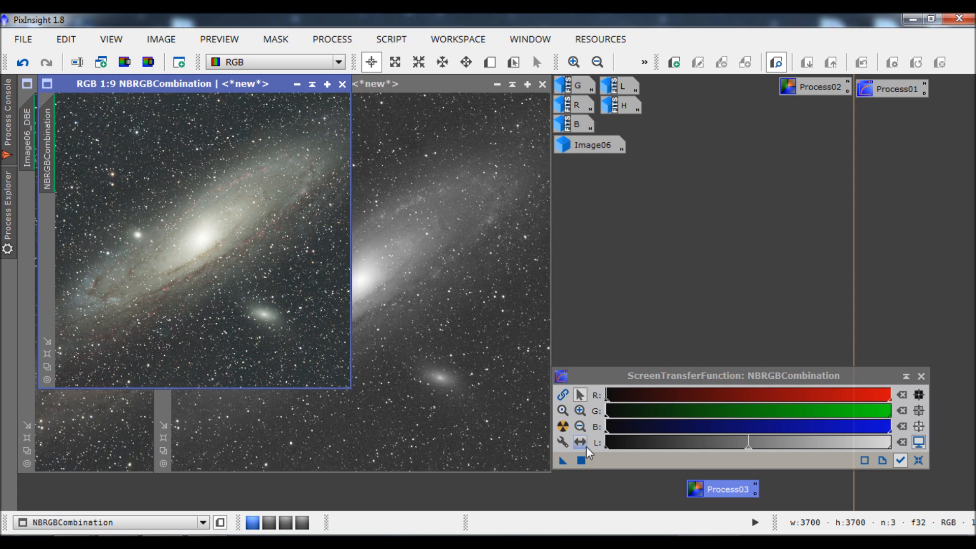
click(918, 461)
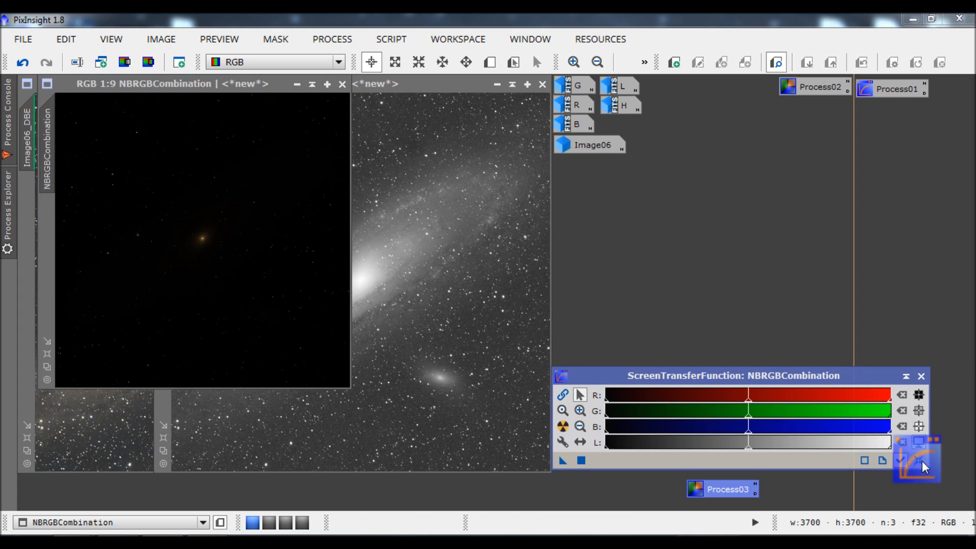
click(563, 426)
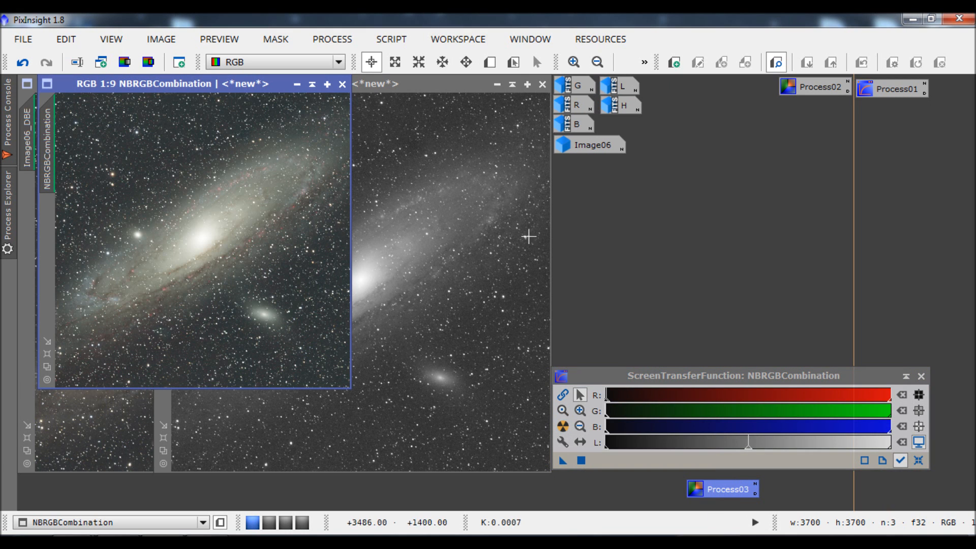
click(46, 354)
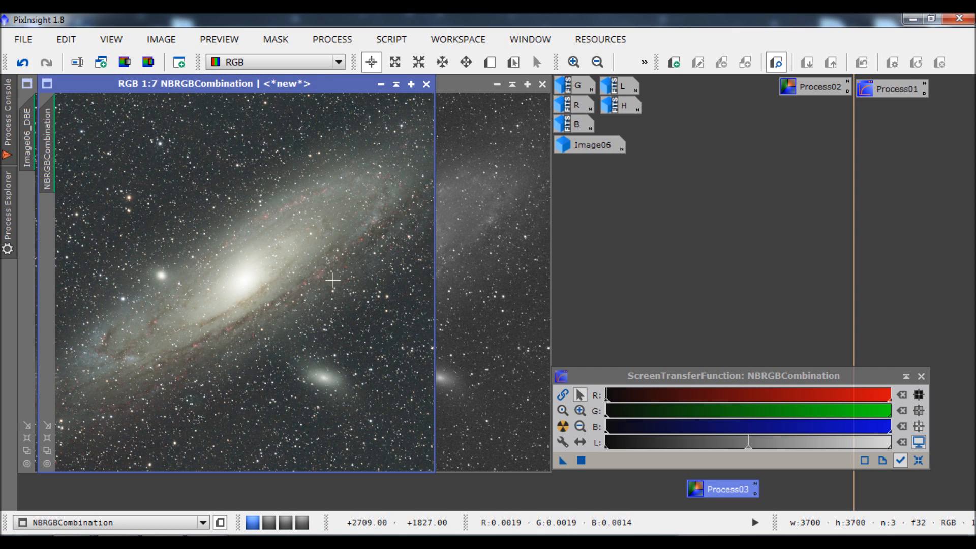
- Examine the hydrogen-alpha regions along the galaxy's arms in NBRGBCombination at 1:3 zoom
click(573, 62)
click(573, 62)
click(573, 62)
click(574, 62)
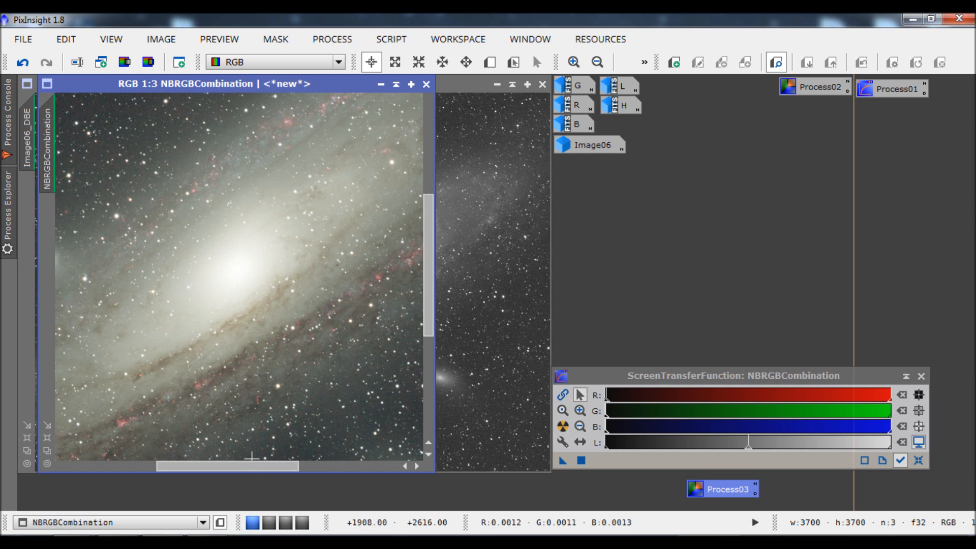
drag(246, 468, 191, 469)
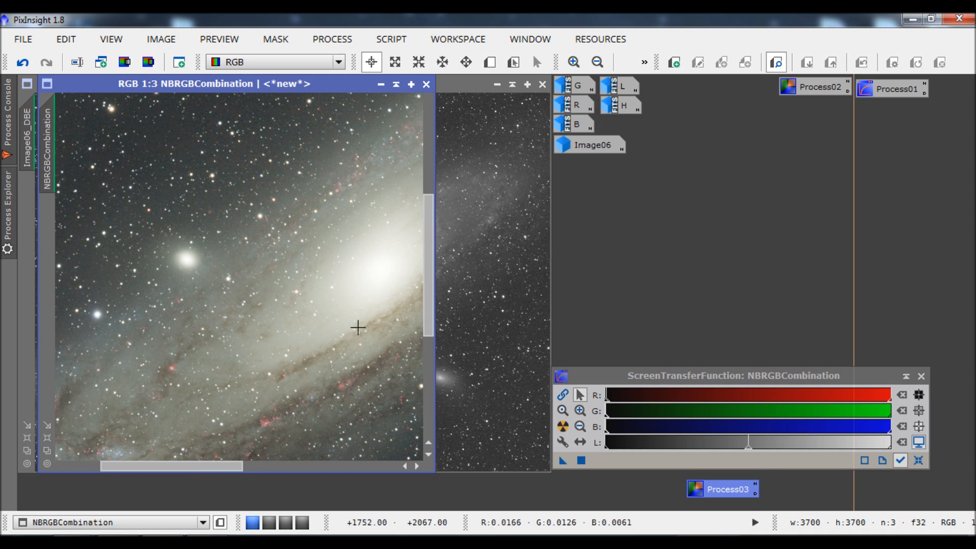
drag(432, 301, 456, 352)
drag(177, 464, 313, 456)
drag(427, 314, 429, 225)
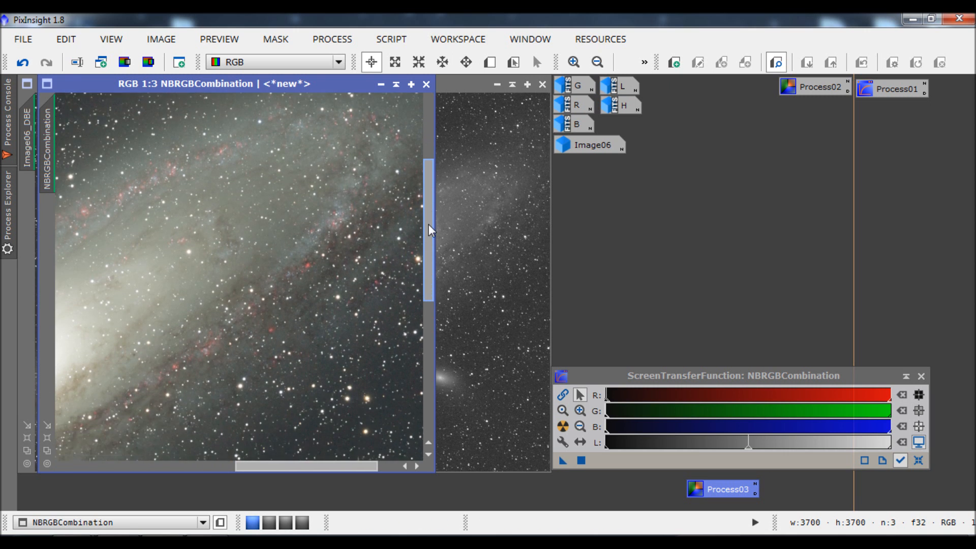
- Inspect H_DBE at 1:3 zoom, iconize it, and place its icon beneath the H icon
click(457, 217)
click(573, 61)
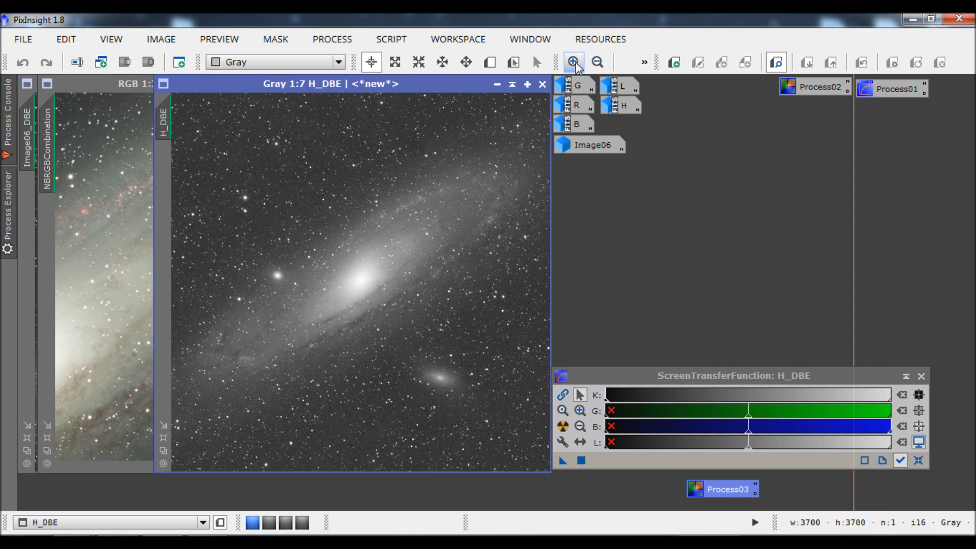
click(574, 62)
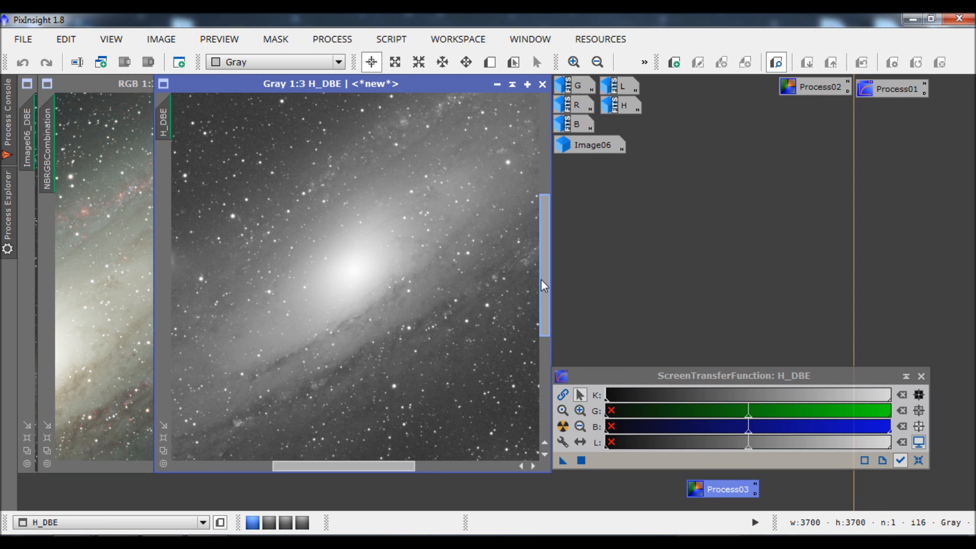
click(497, 84)
drag(387, 288, 635, 133)
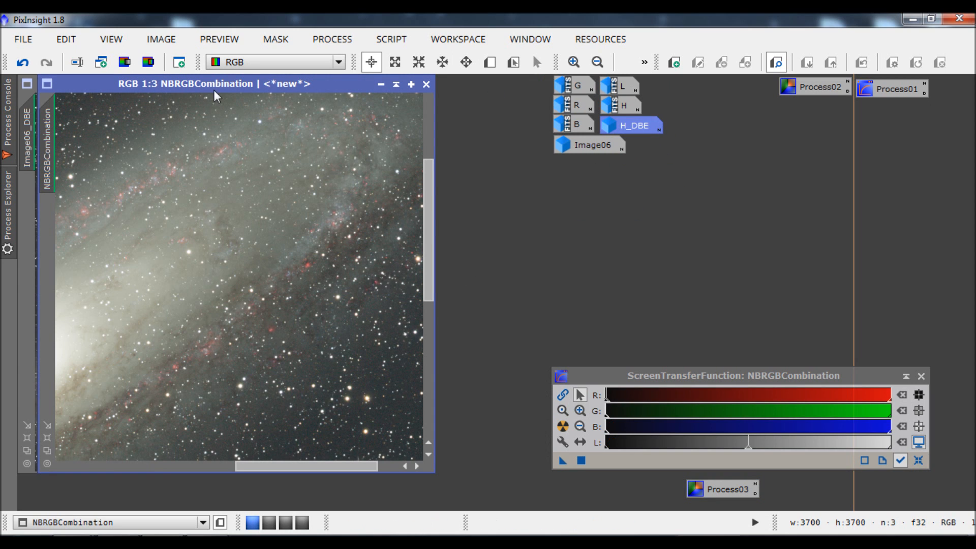
- Move NBRGBCombination aside to uncover Image06_DBE, and zoom Image06_DBE to 1:3 for comparison
drag(215, 82, 424, 84)
click(179, 78)
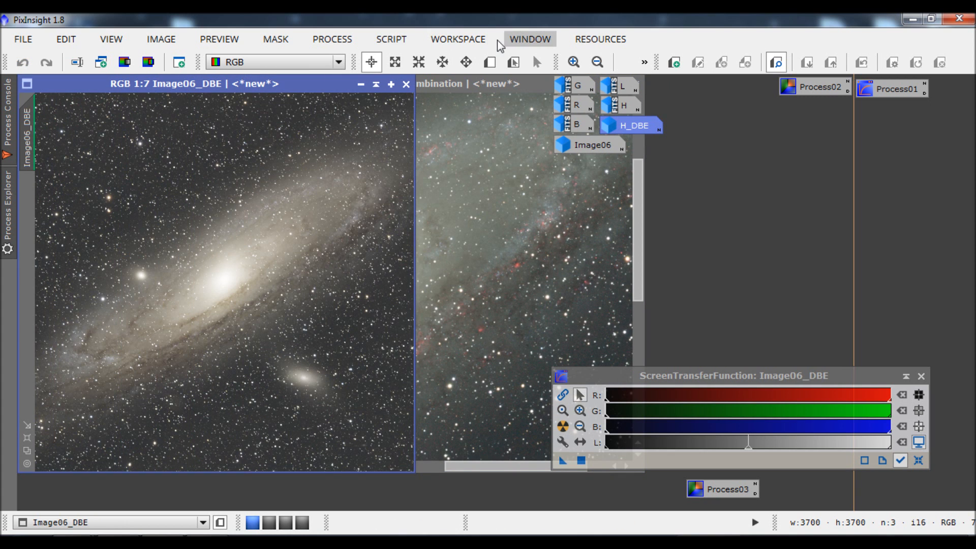
click(574, 62)
click(573, 62)
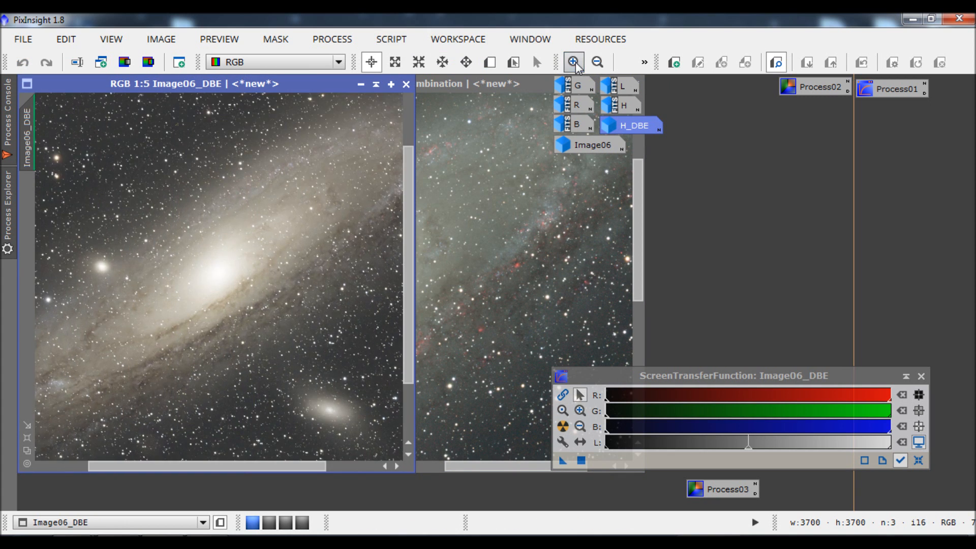
click(574, 62)
click(573, 62)
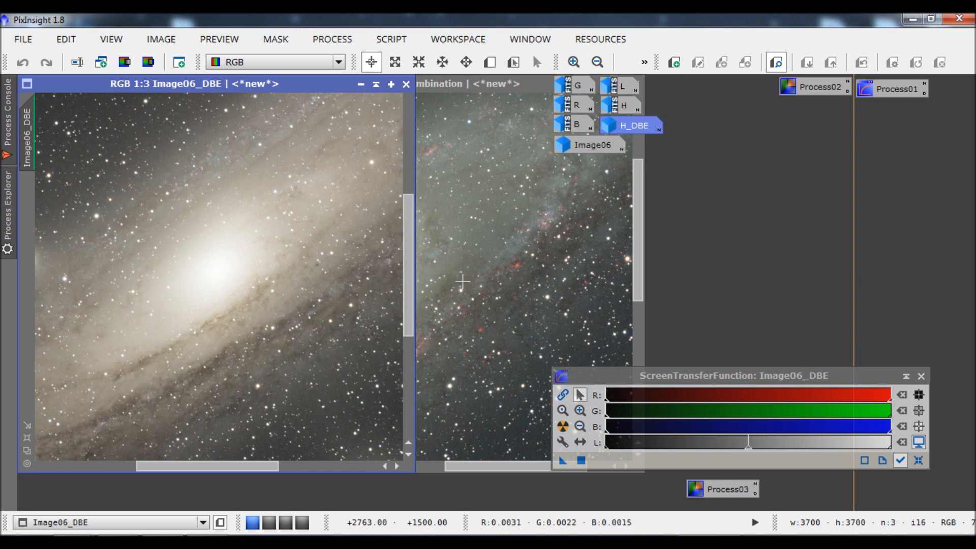
- Compare matching galaxy arm areas in NBRGBCombination and Image06_DBE, and return NBRGBCombination to a 1:9 full view
drag(492, 467, 484, 468)
drag(644, 281, 644, 322)
click(239, 465)
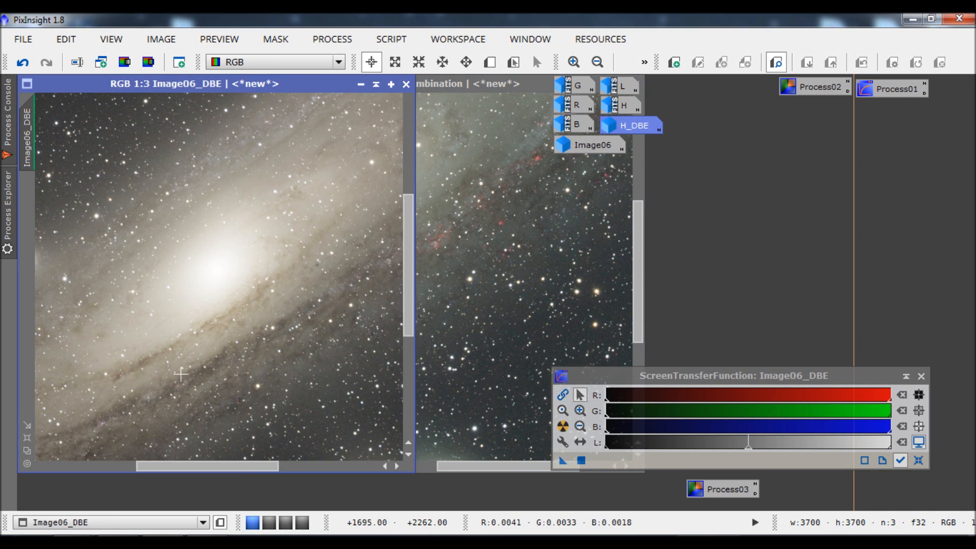
drag(258, 466, 300, 466)
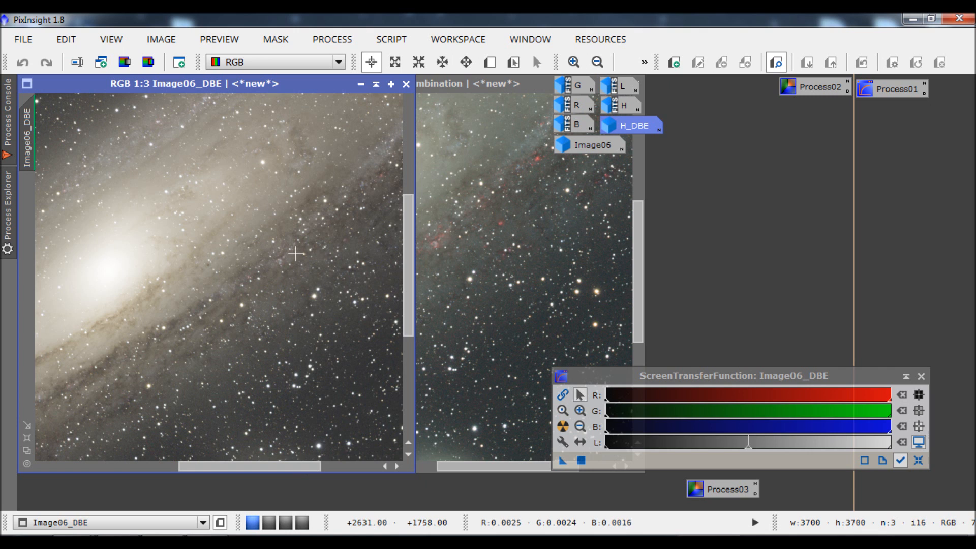
click(452, 323)
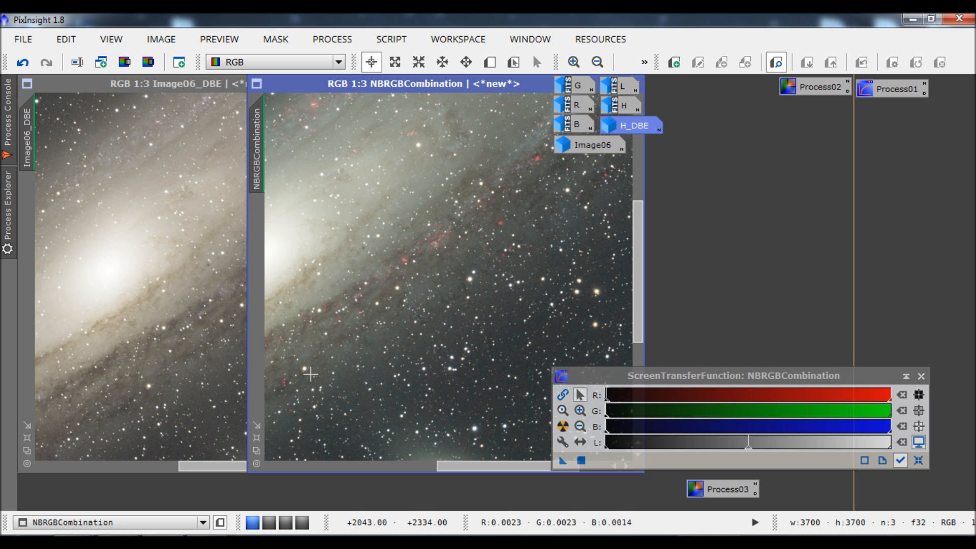
click(257, 450)
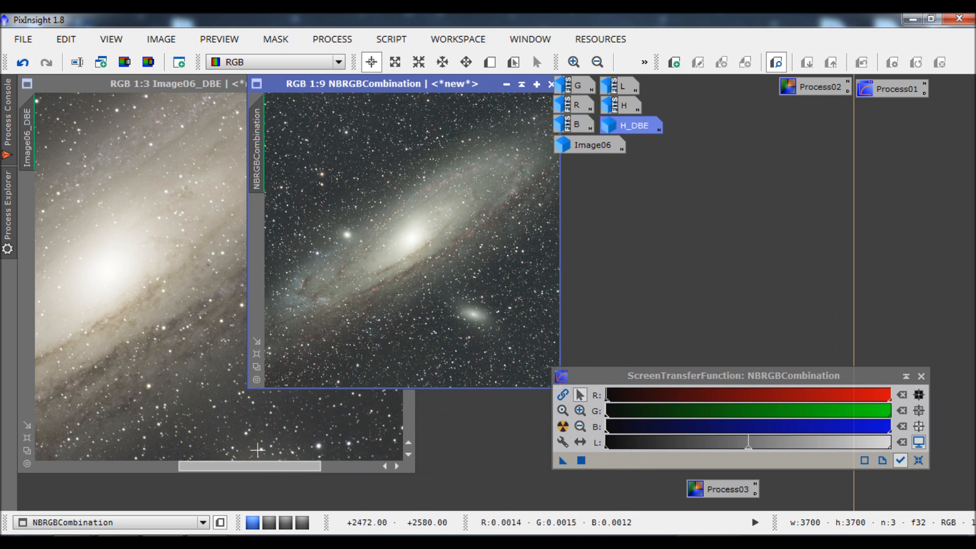
- Position NBRGBCombination over Image06_DBE and define two small previews: one on the galaxy core, one on empty background near its lower edge
click(257, 354)
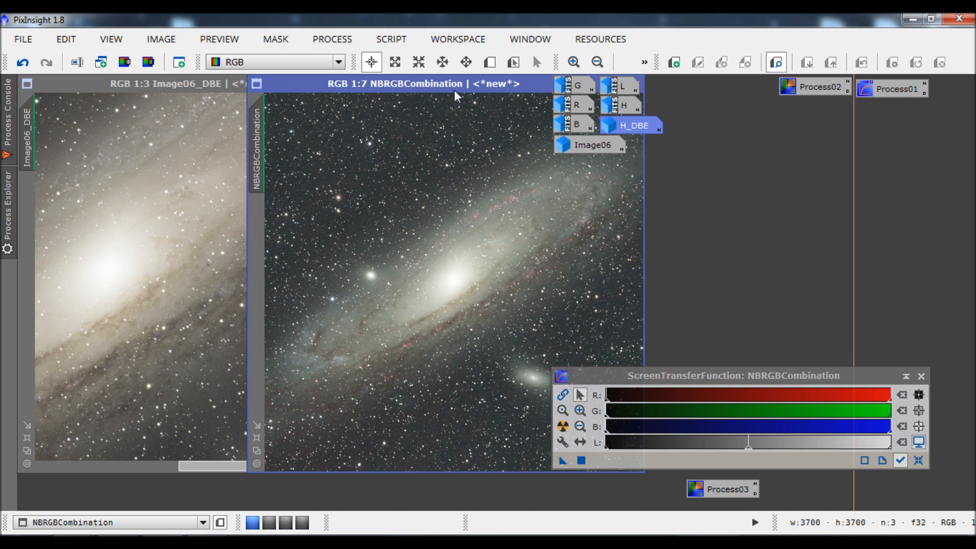
drag(454, 81, 242, 82)
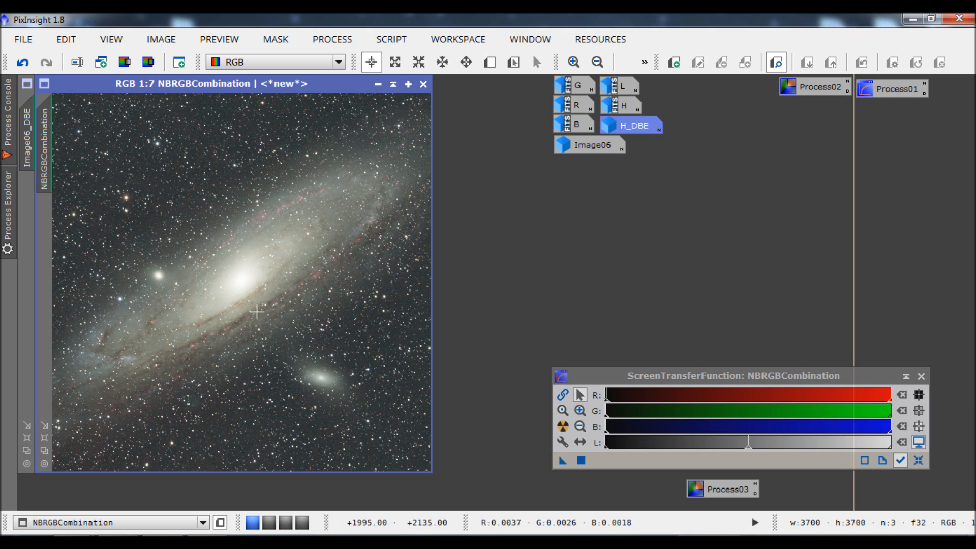
key(alt+n)
drag(239, 279, 249, 287)
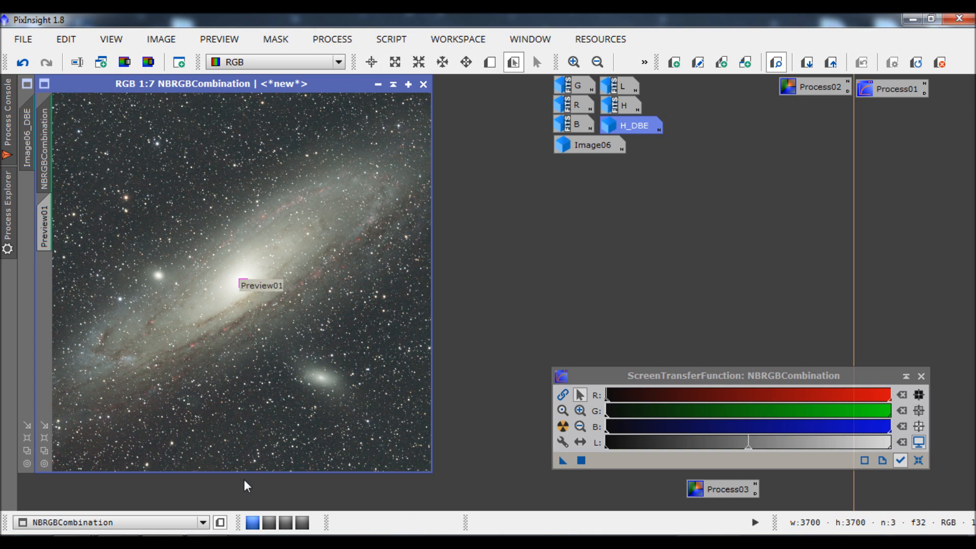
key(alt+n)
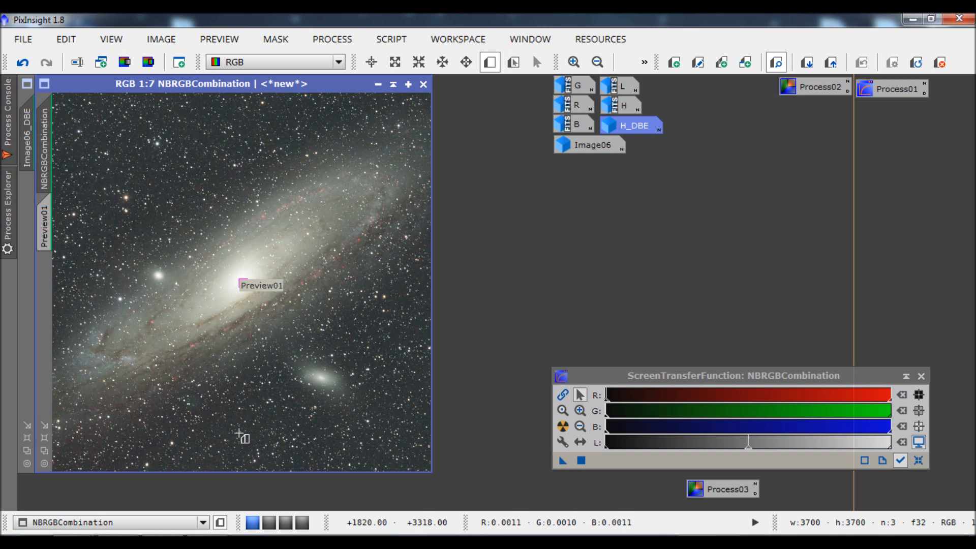
drag(237, 432, 263, 456)
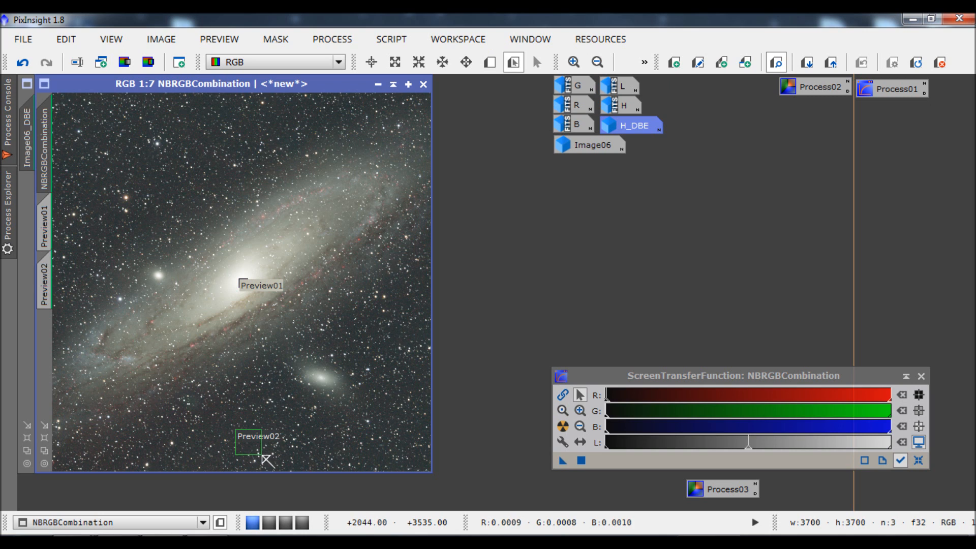
- Open ColorCalibration and set its white reference image to NBRGBCombination->Preview01
click(326, 43)
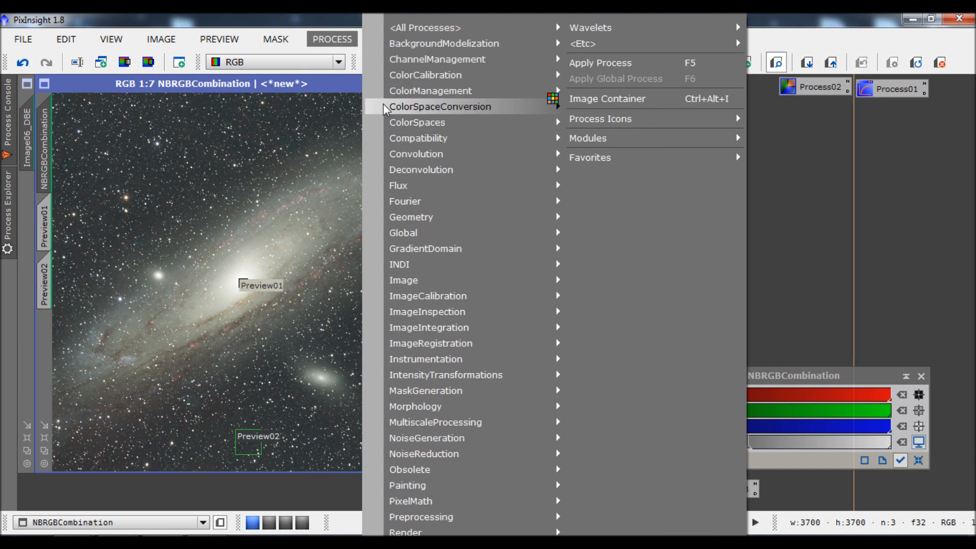
click(402, 29)
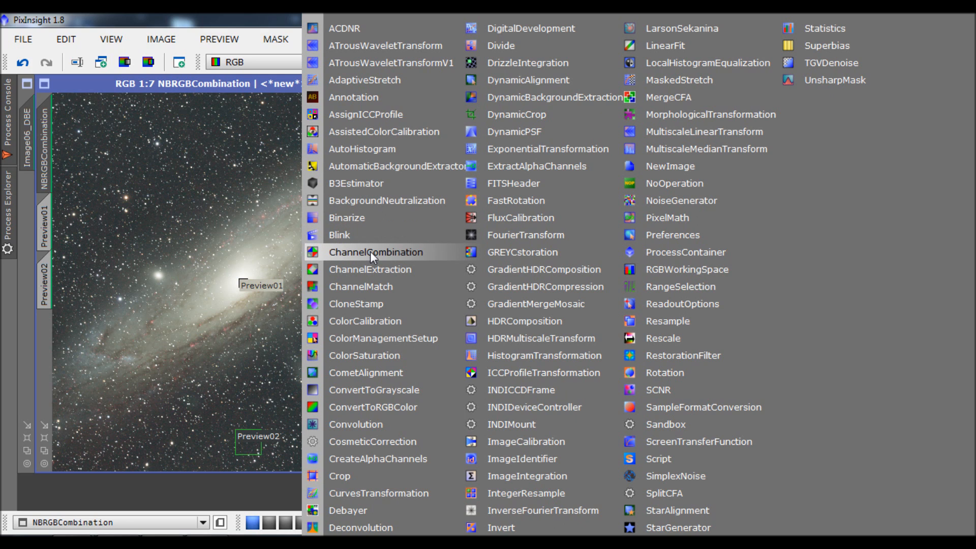
click(372, 321)
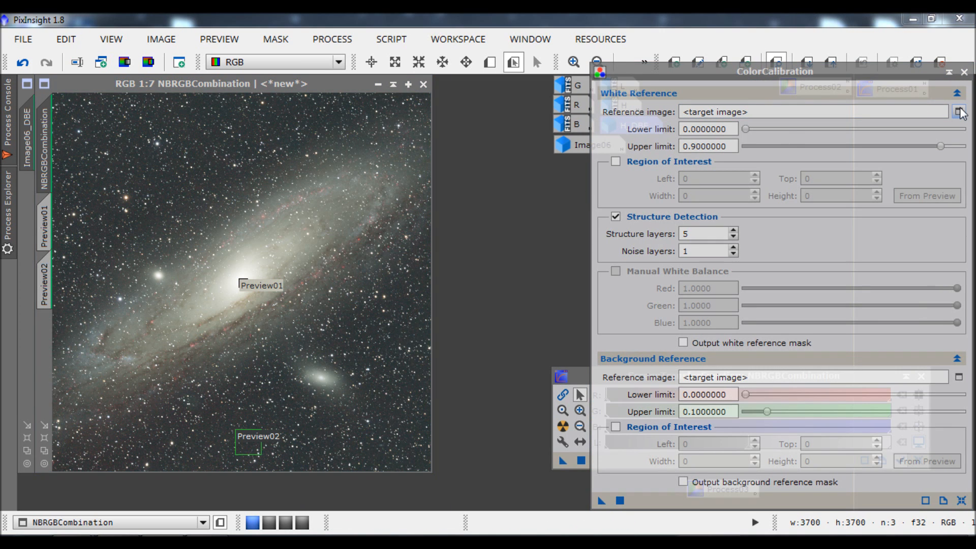
click(959, 111)
click(571, 257)
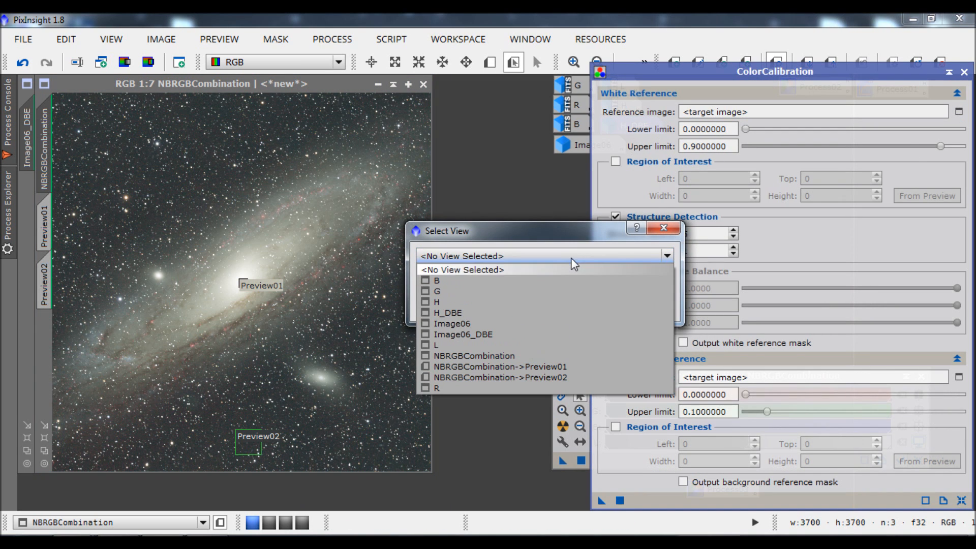
click(482, 364)
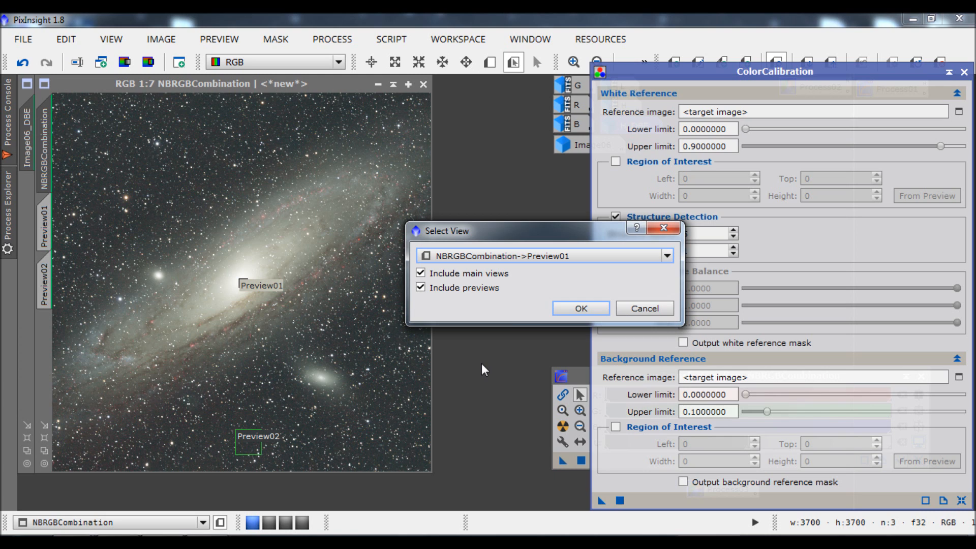
click(569, 307)
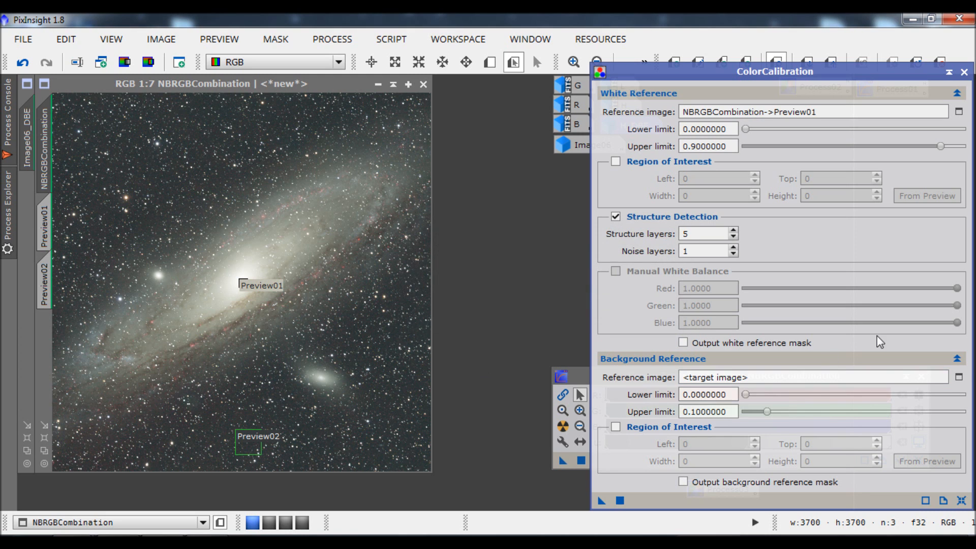
- Use NBRGBCombination->Preview02 as the background reference with mask output enabled, and disable Structure Detection for the white reference
click(957, 359)
click(957, 359)
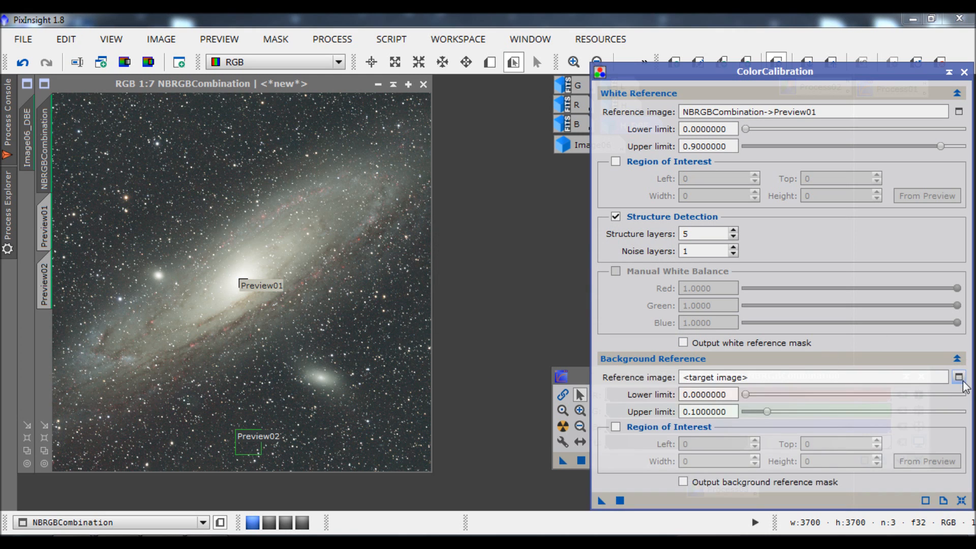
click(959, 376)
click(609, 261)
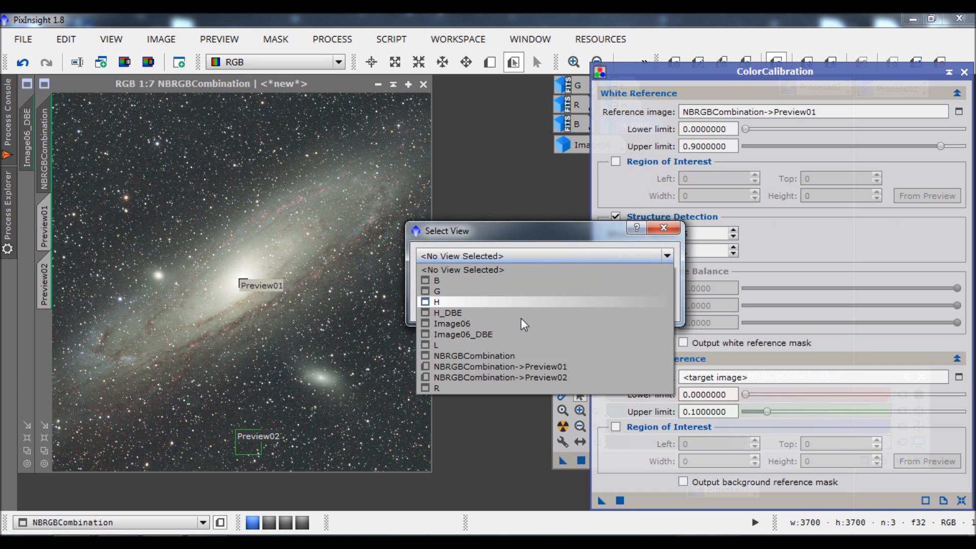
click(497, 374)
click(569, 305)
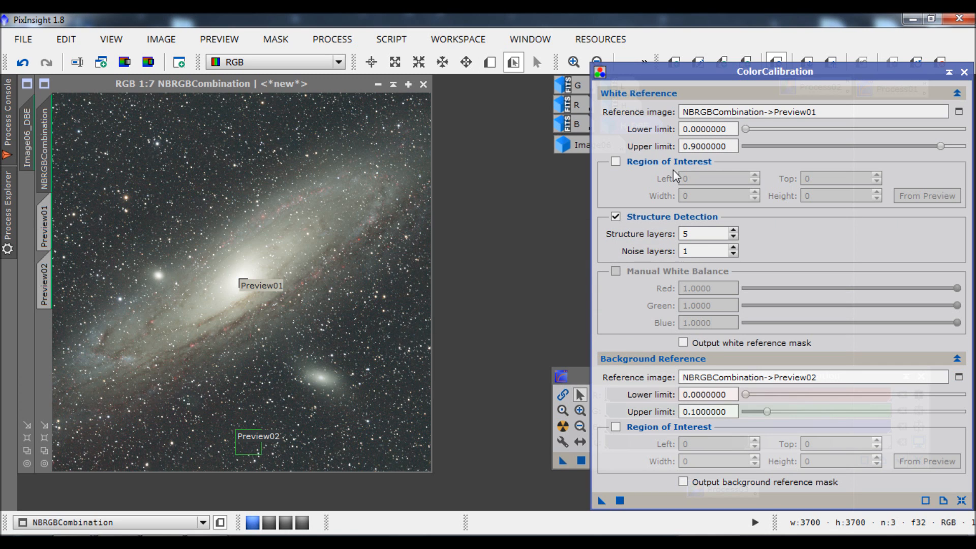
click(616, 217)
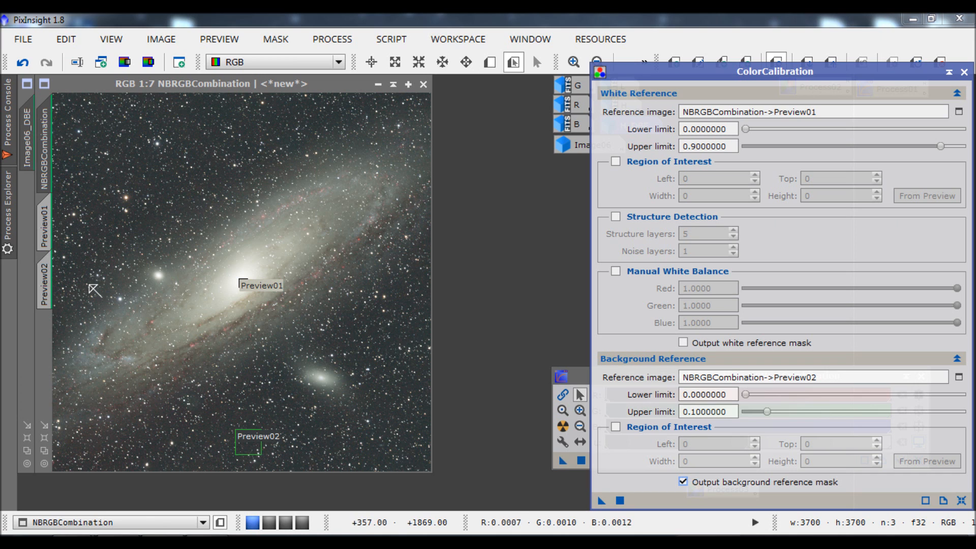
- Check the background and core previews of NBRGBCombination, and return to its full image
click(49, 277)
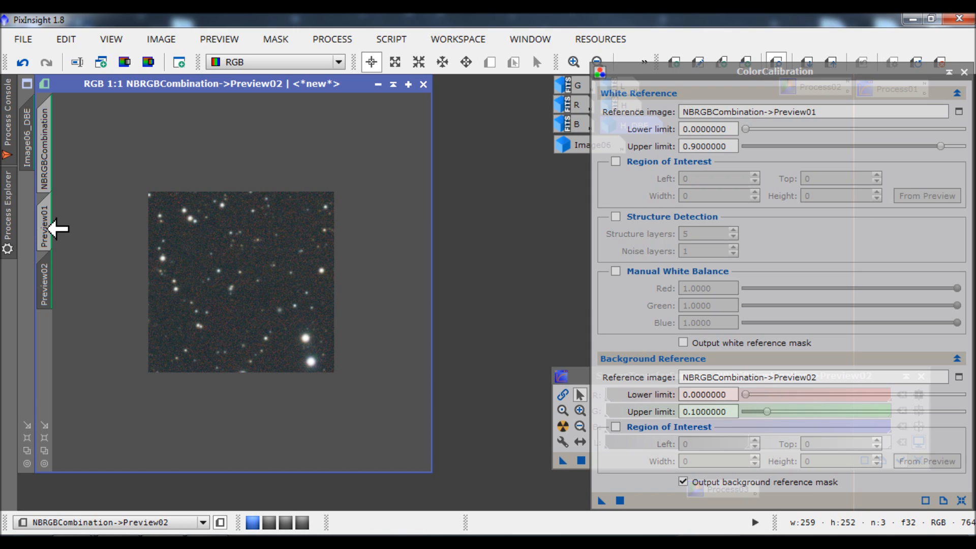
mouse_move(45, 230)
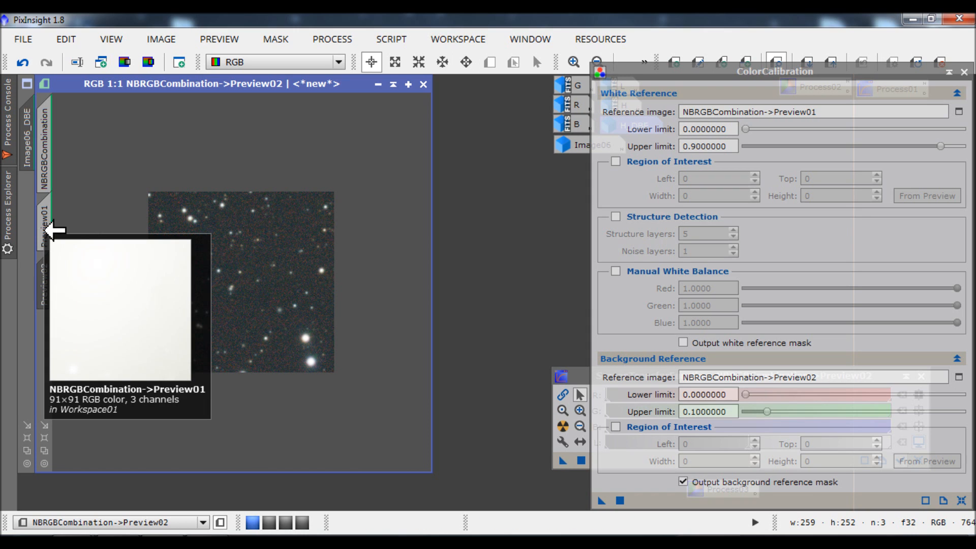
click(45, 230)
click(44, 184)
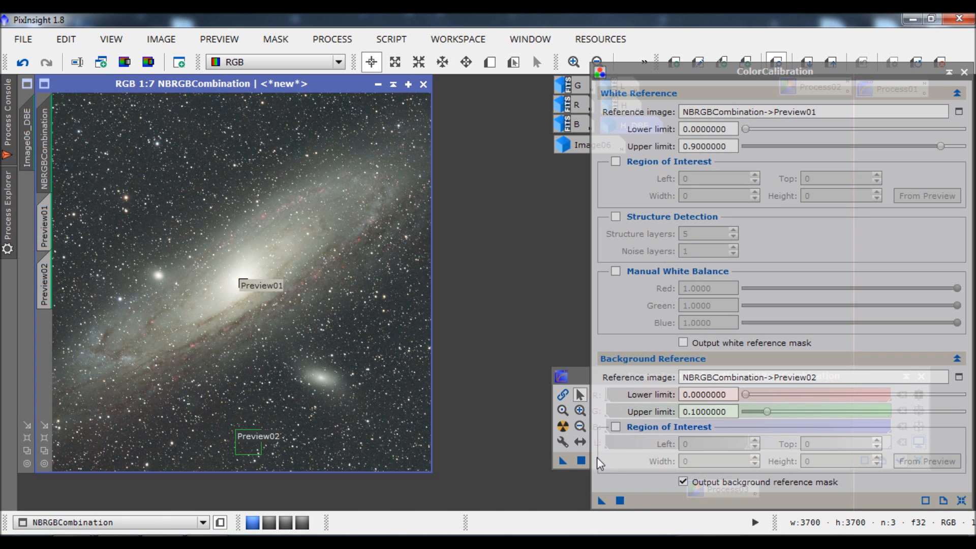
- Try ColorCalibration on NBRGBCombination with a background upper limit of 0.1, compare the mask with Preview02, and undo the calibration
drag(602, 500, 396, 350)
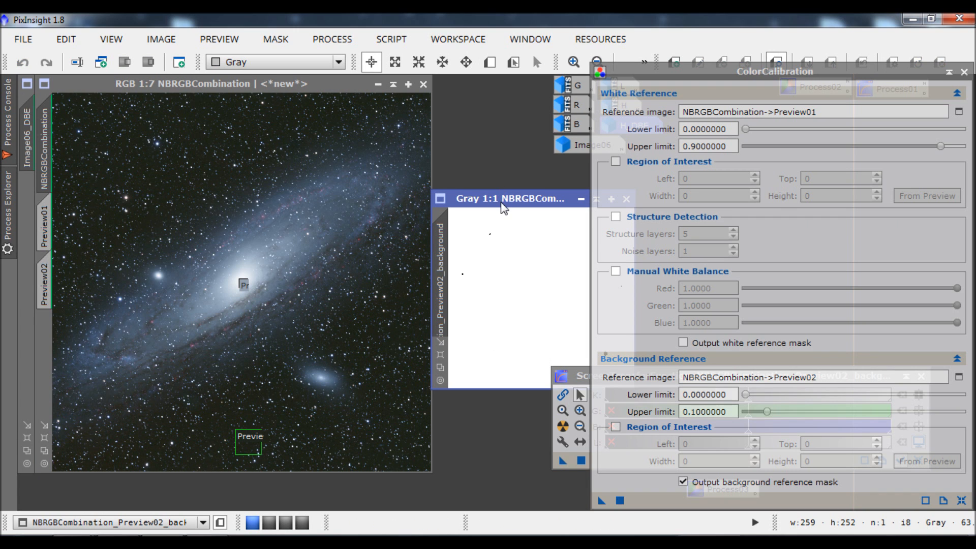
click(46, 298)
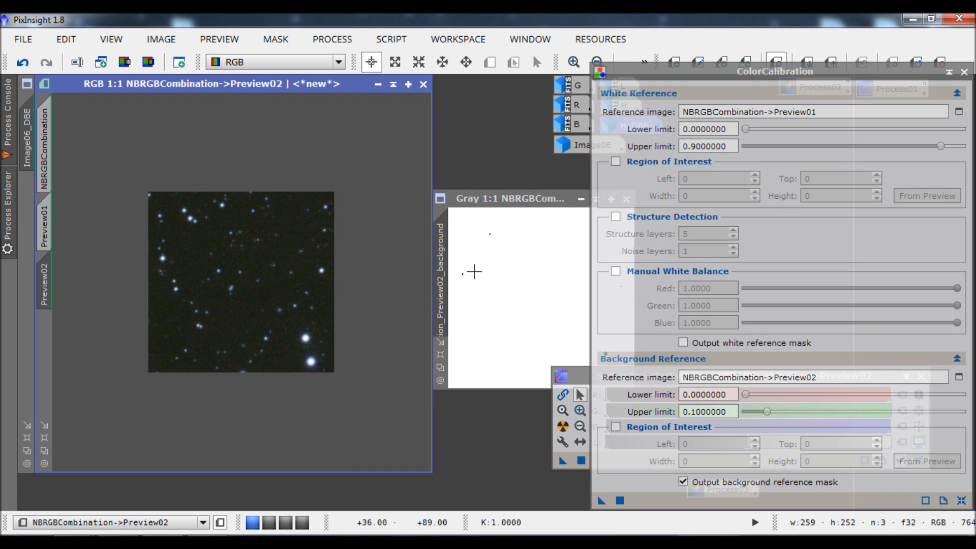
drag(490, 207, 400, 201)
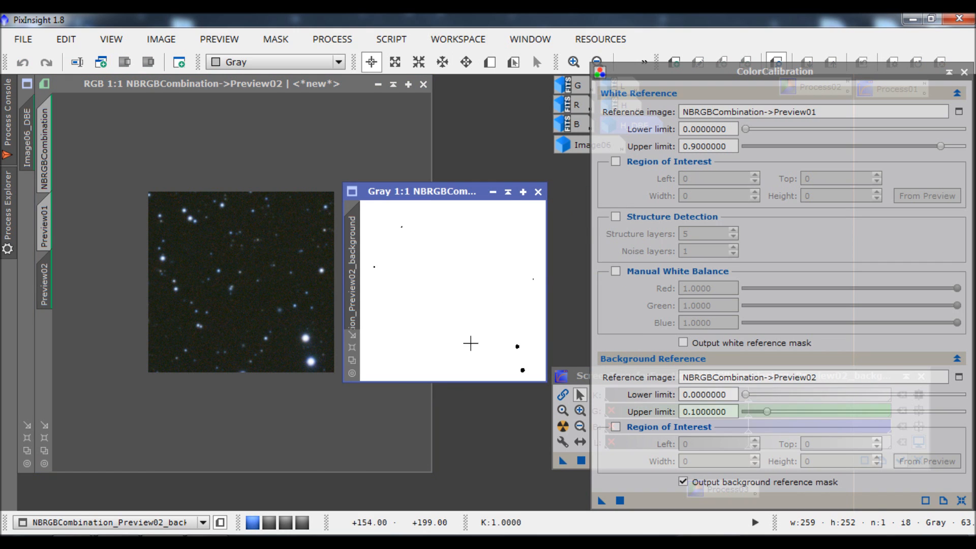
click(541, 194)
click(43, 152)
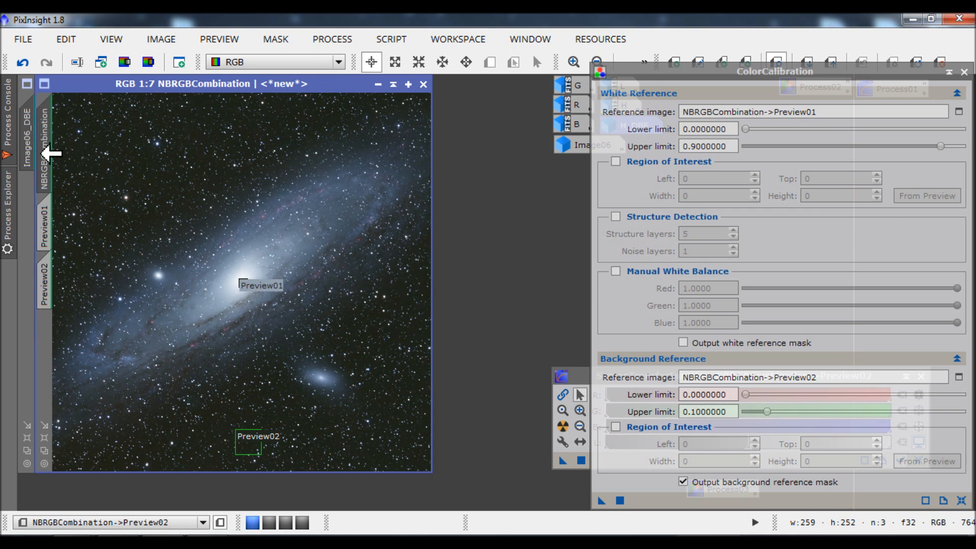
click(24, 65)
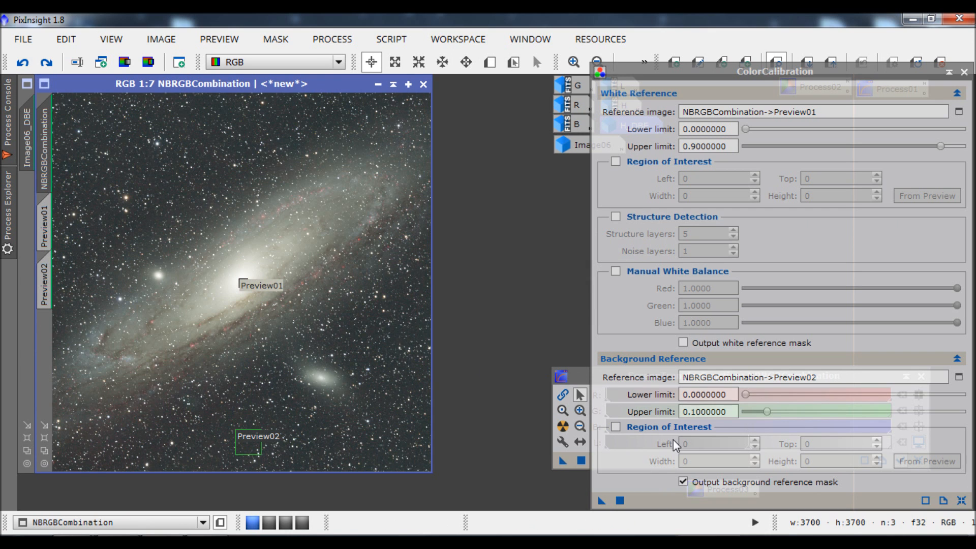
- Try ColorCalibration on NBRGBCombination with a background upper limit of 0.03, inspect the output background mask, and close it
drag(766, 411, 756, 416)
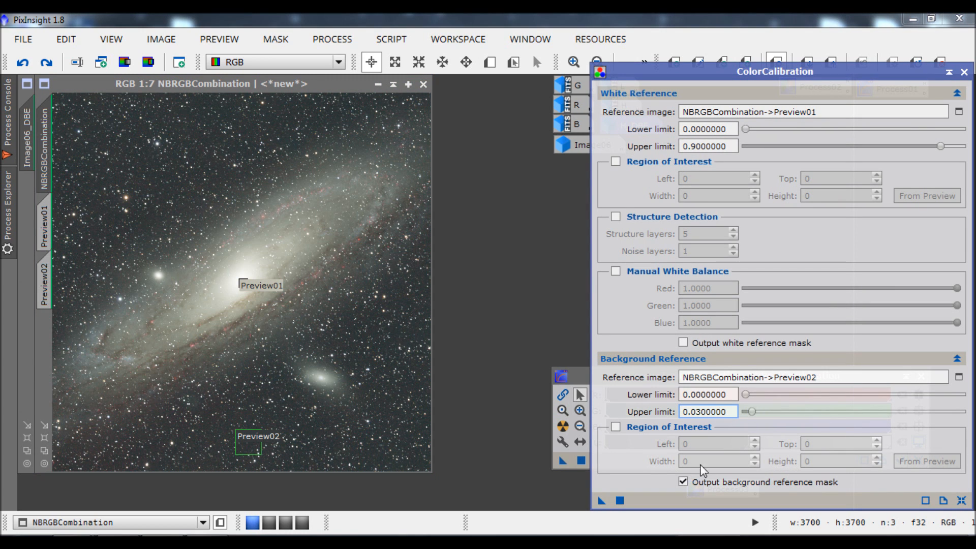
click(600, 502)
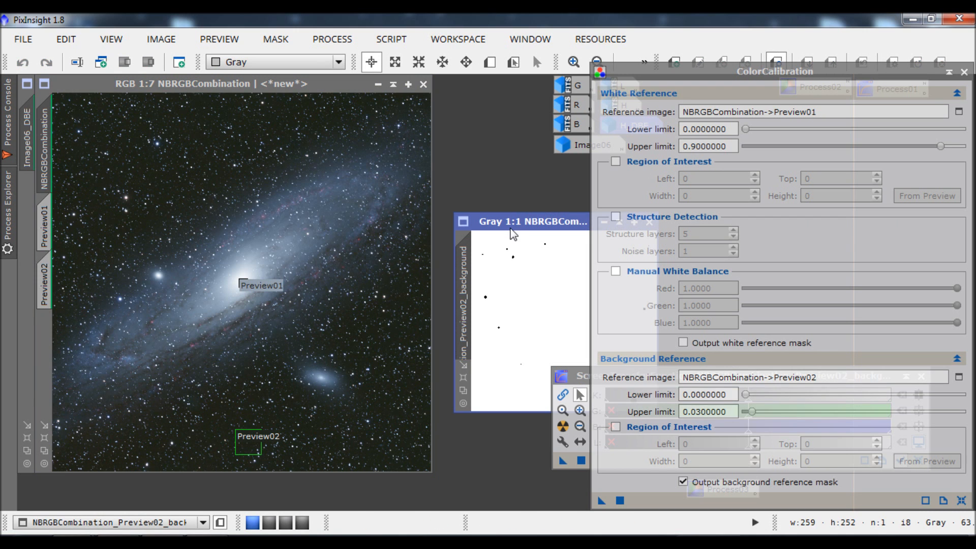
drag(509, 227, 325, 186)
click(464, 180)
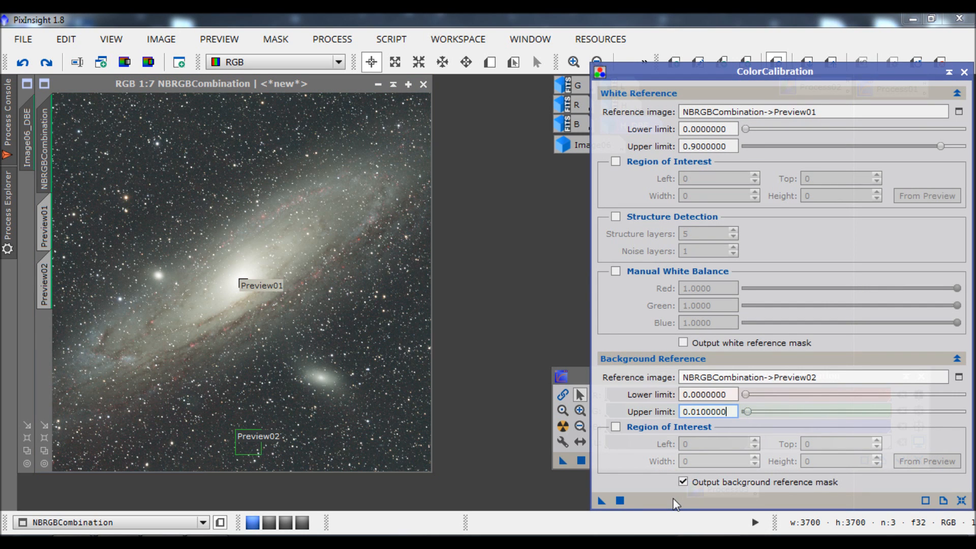
- Apply ColorCalibration to NBRGBCombination with a background upper limit of 0.01, check and close the mask, and auto-stretch the display
drag(602, 502, 286, 319)
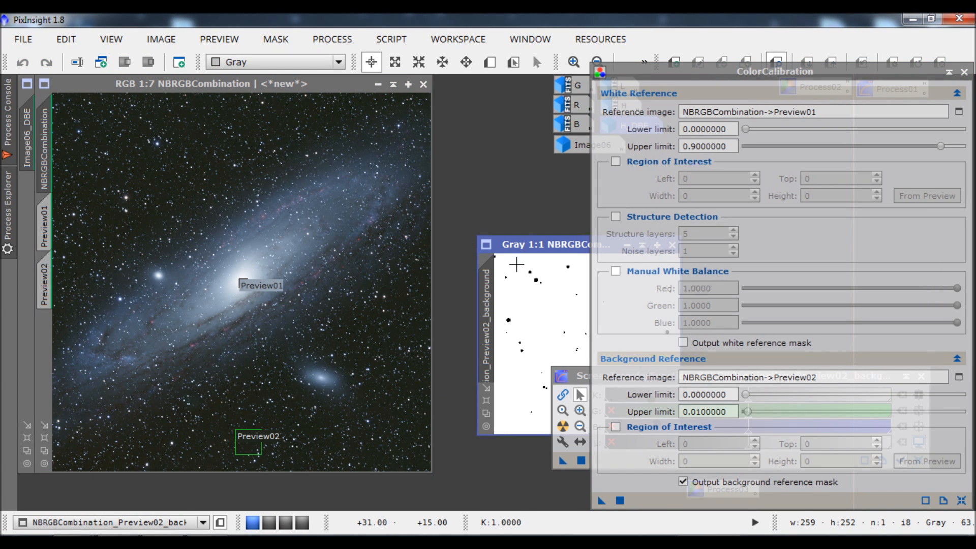
drag(521, 248, 304, 221)
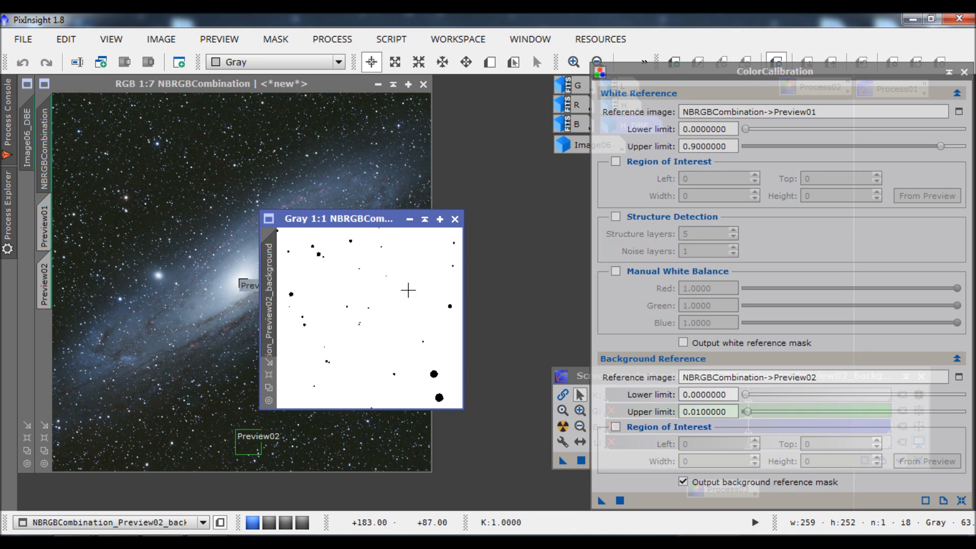
click(455, 220)
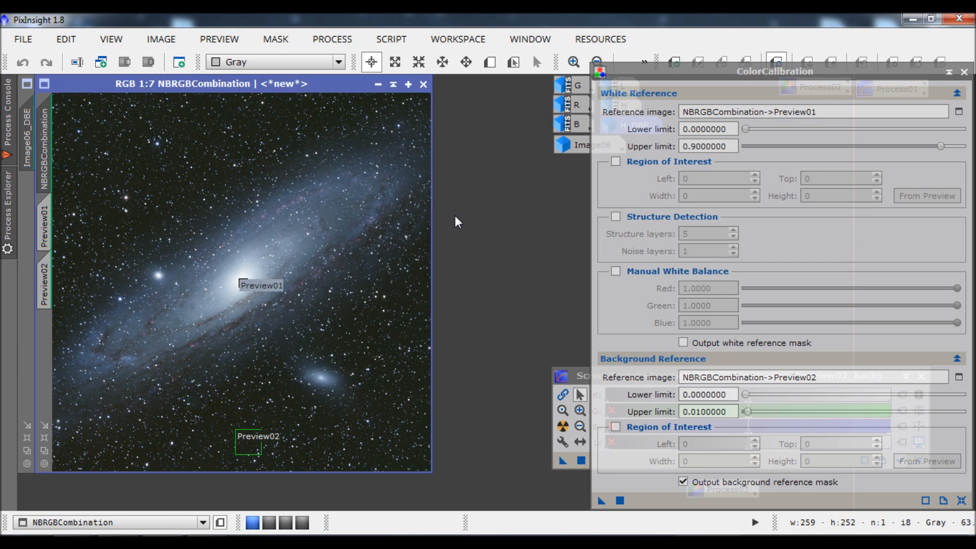
click(563, 427)
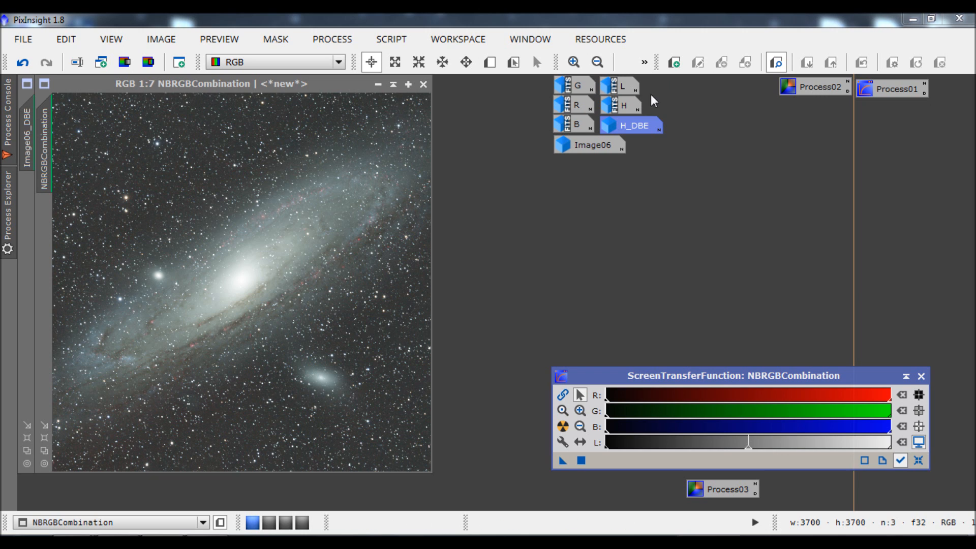
- Reset the screen stretch on NBRGBCombination, and open HistogramTransformation from a new process icon placed beneath Process01
mouse_move(635, 87)
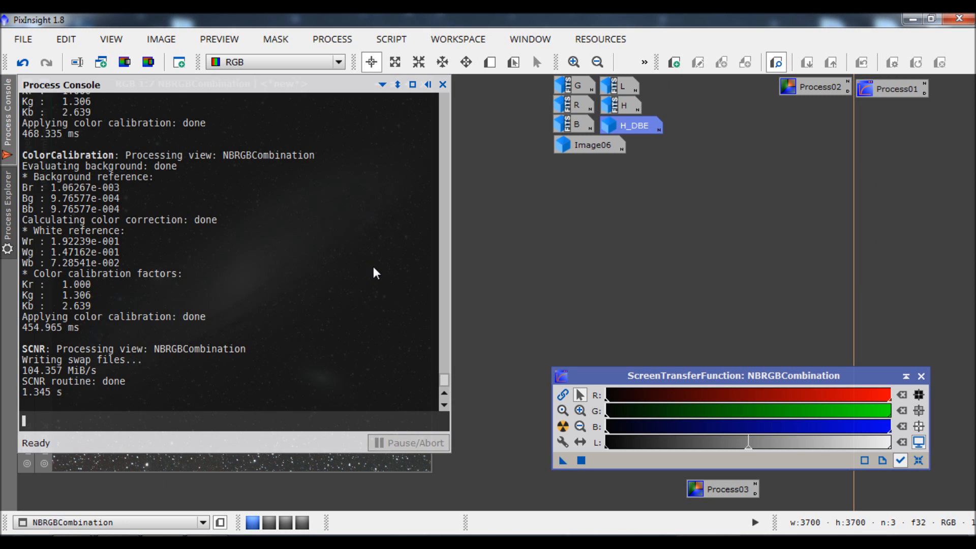
click(919, 461)
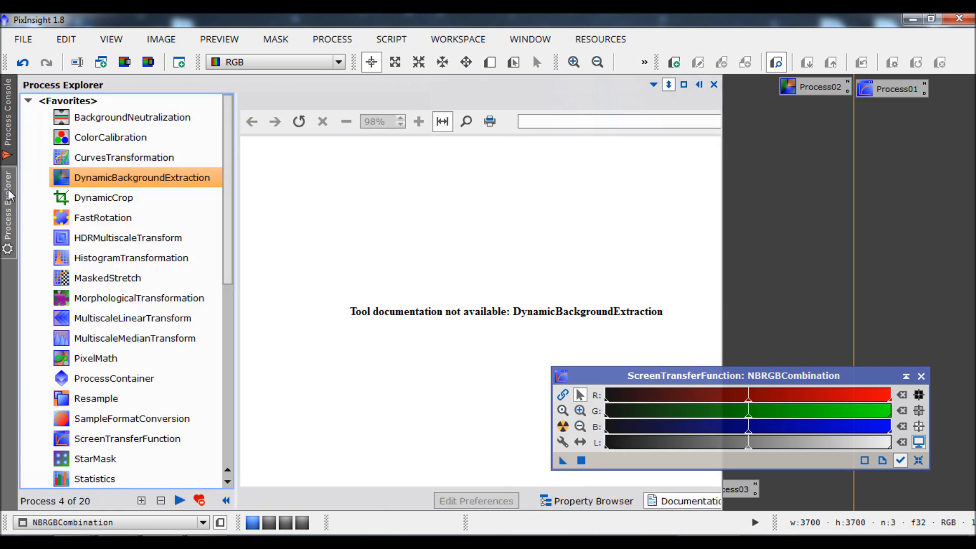
click(9, 194)
click(9, 195)
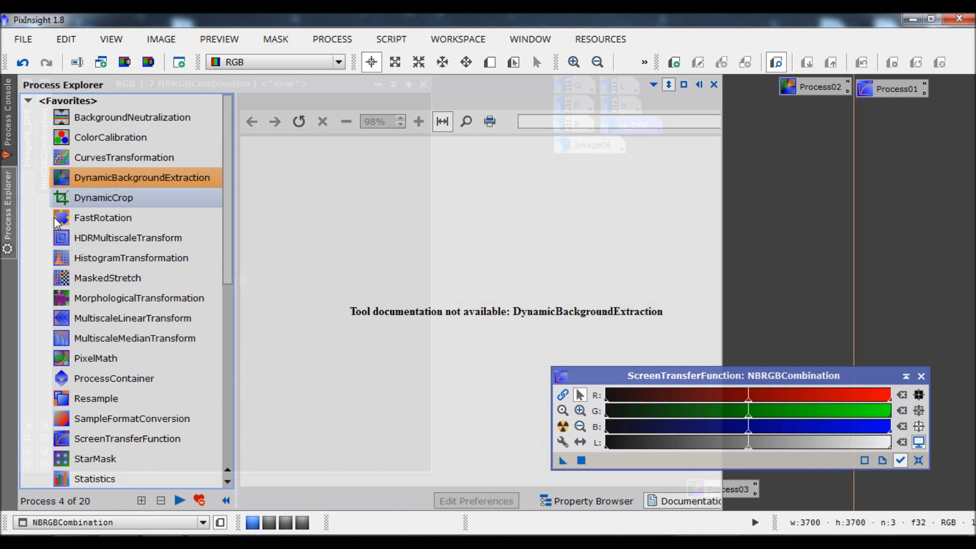
drag(103, 261, 869, 117)
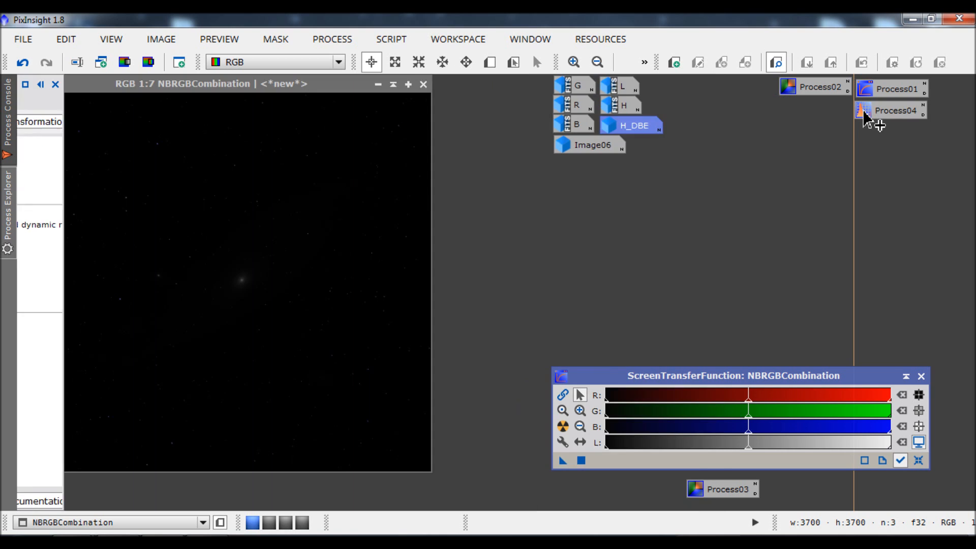
double_click(868, 113)
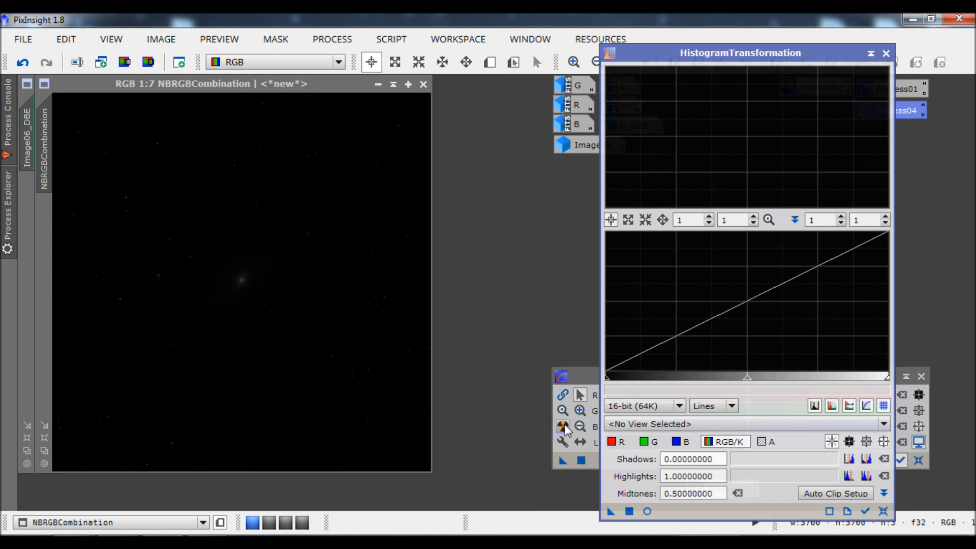
- Auto-stretch NBRGBCombination, transfer the stretch to HistogramTransformation and apply it, and reset and close ScreenTransferFunction
click(563, 426)
drag(563, 461, 676, 514)
click(628, 513)
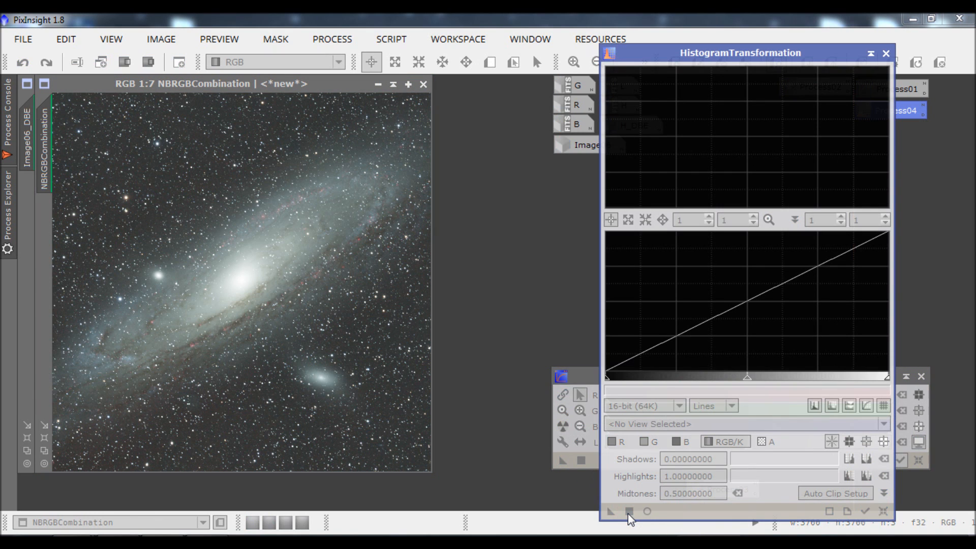
click(628, 514)
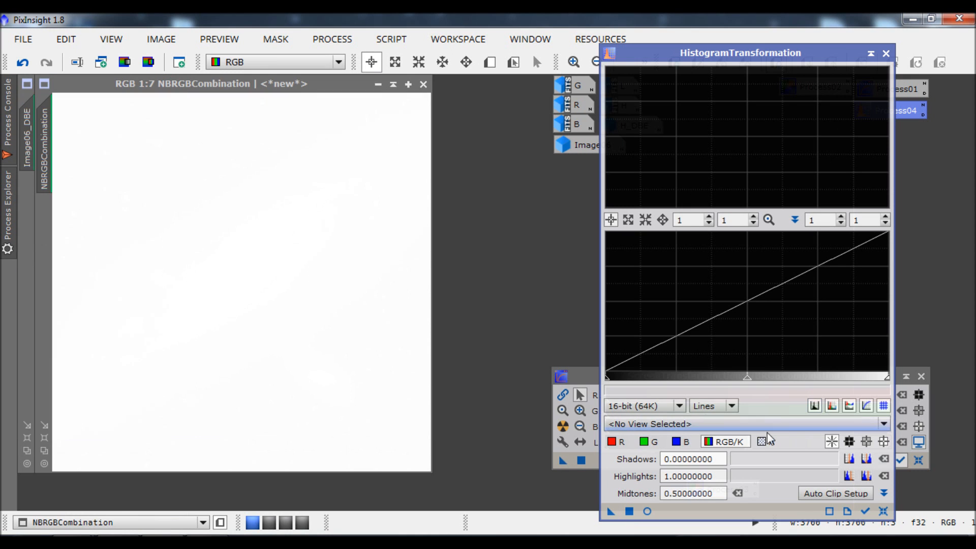
click(919, 460)
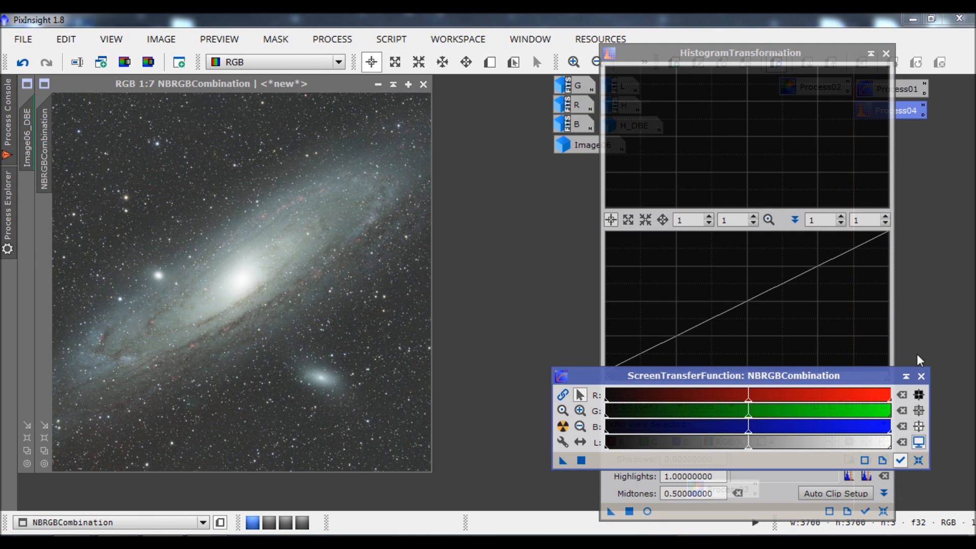
click(921, 376)
- Load NBRGBCombination as the view in HistogramTransformation and reset the process parameters
click(740, 426)
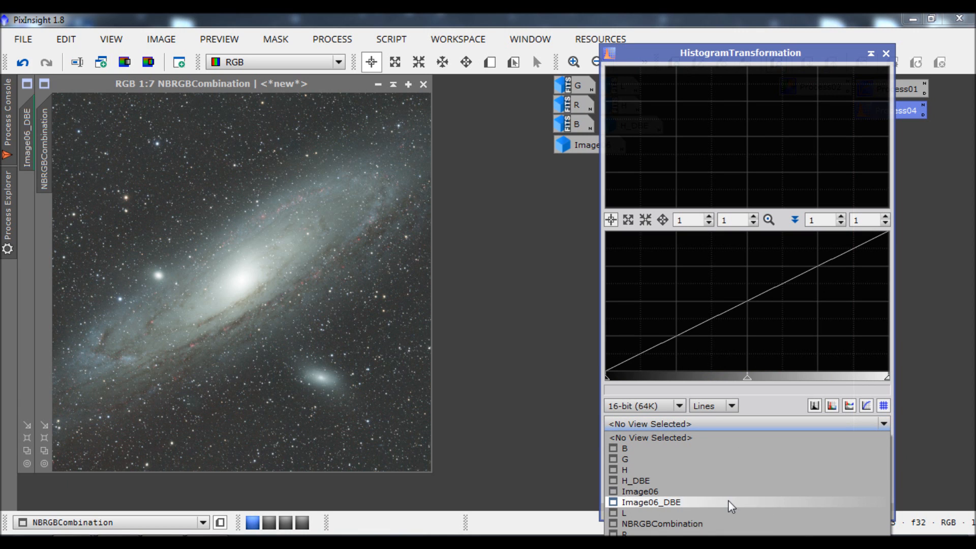
click(699, 525)
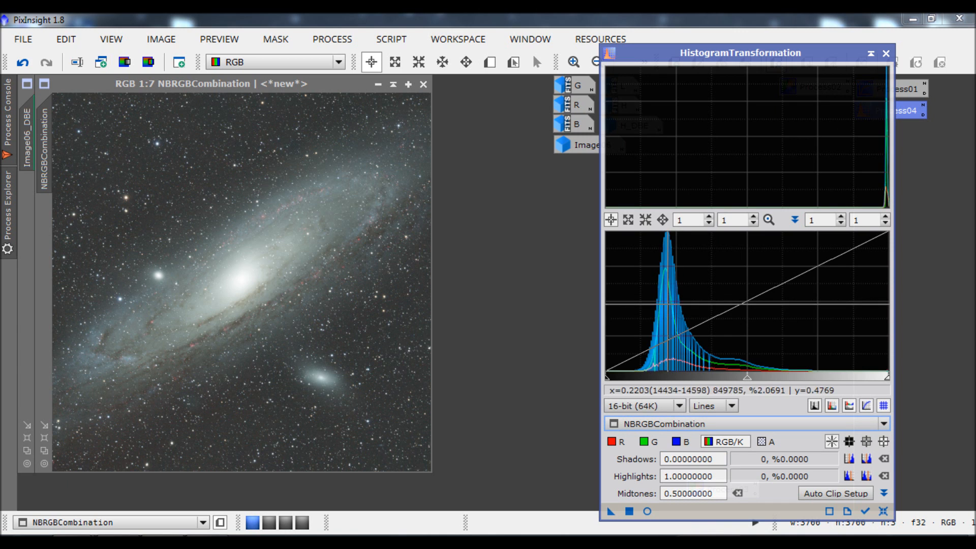
drag(613, 381, 591, 381)
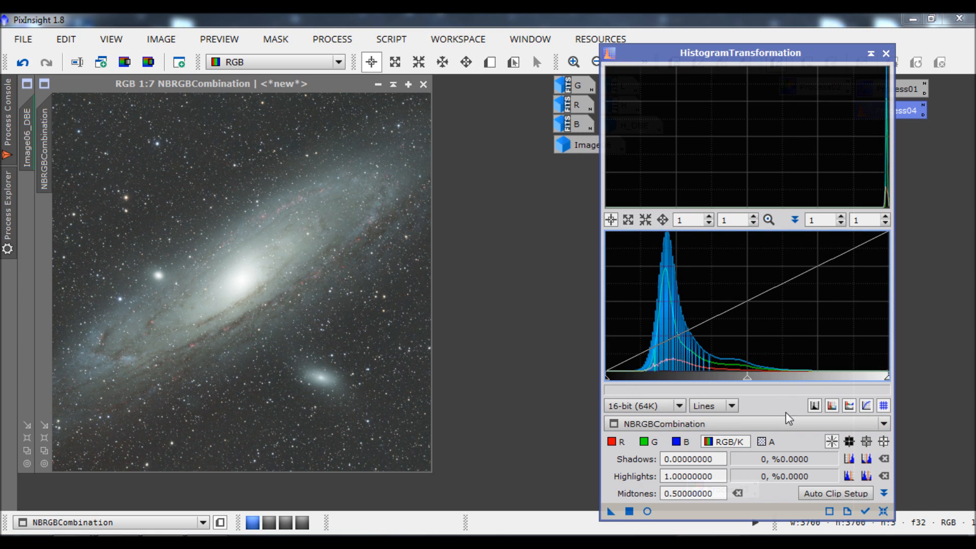
click(883, 512)
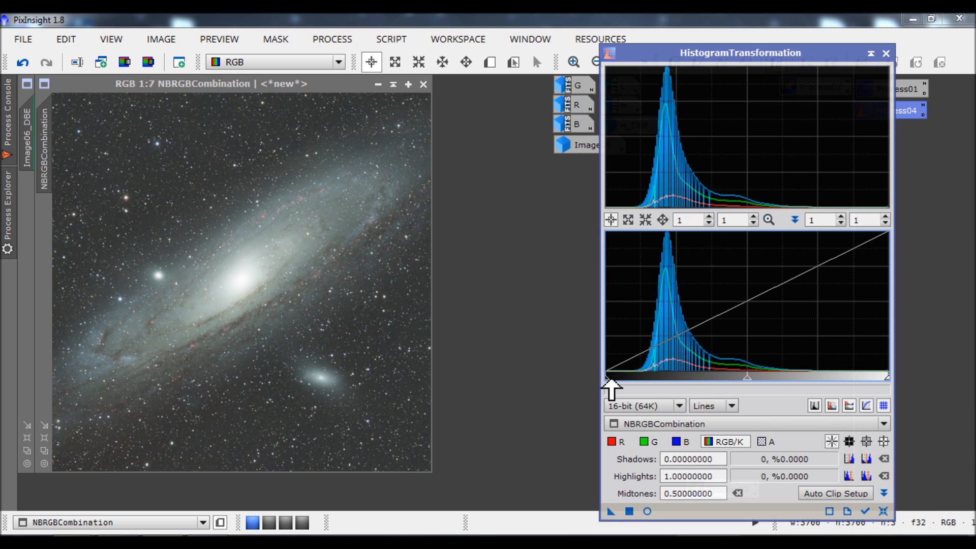
- Clip the shadows of NBRGBCombination at about 0.0835 with HistogramTransformation, and reset the parameters after applying
drag(611, 380, 637, 381)
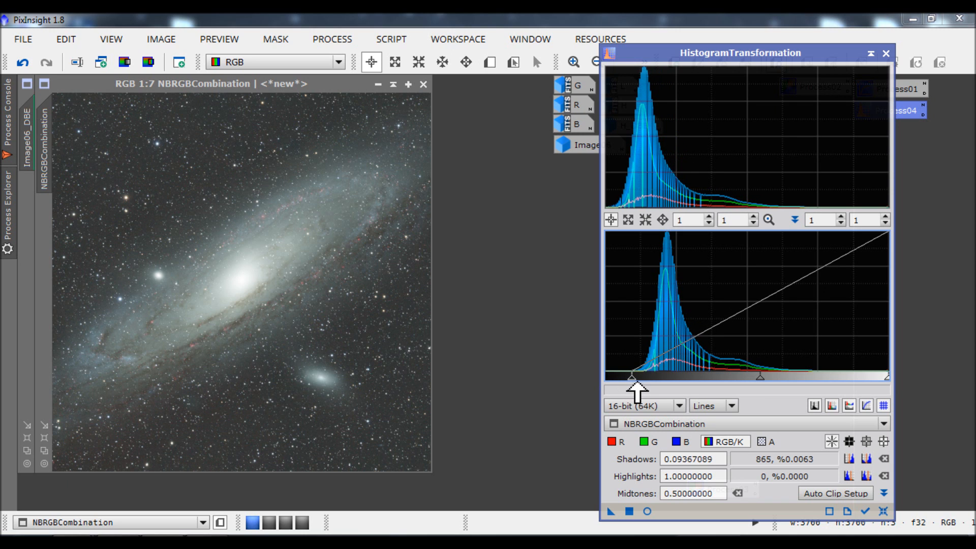
drag(637, 383, 614, 382)
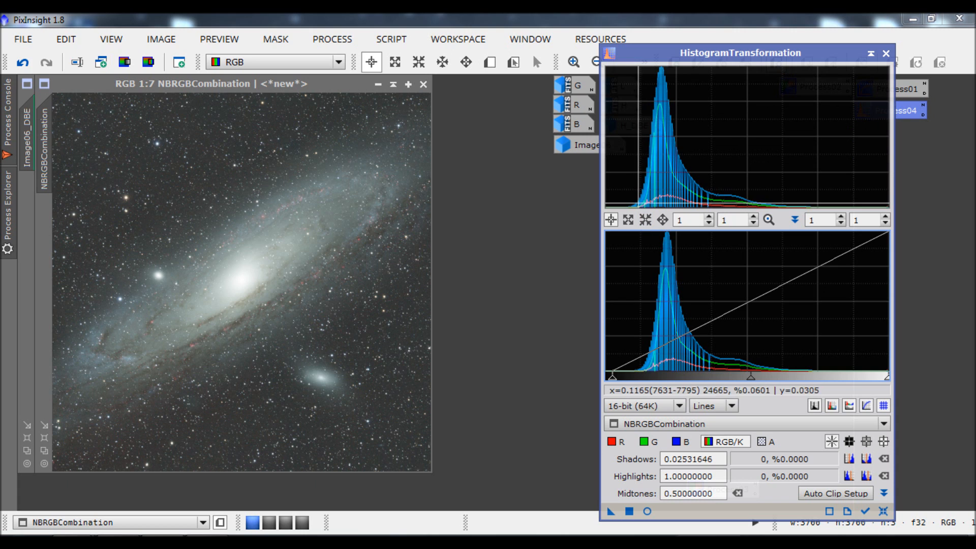
drag(616, 379, 634, 382)
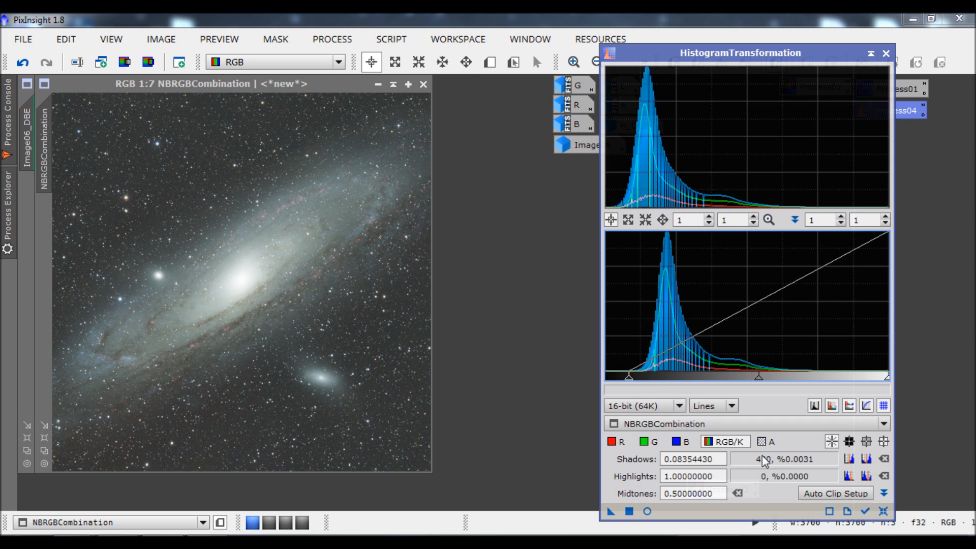
click(627, 510)
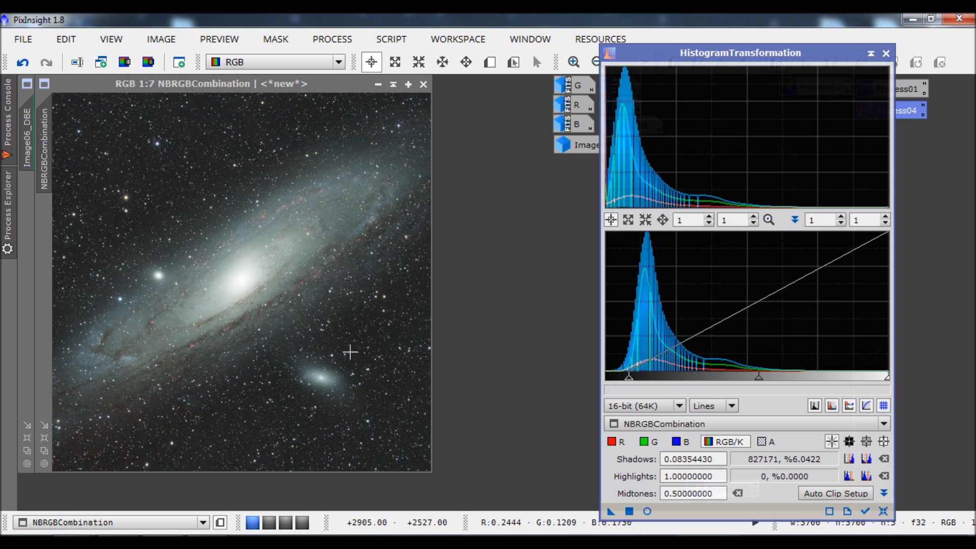
click(883, 512)
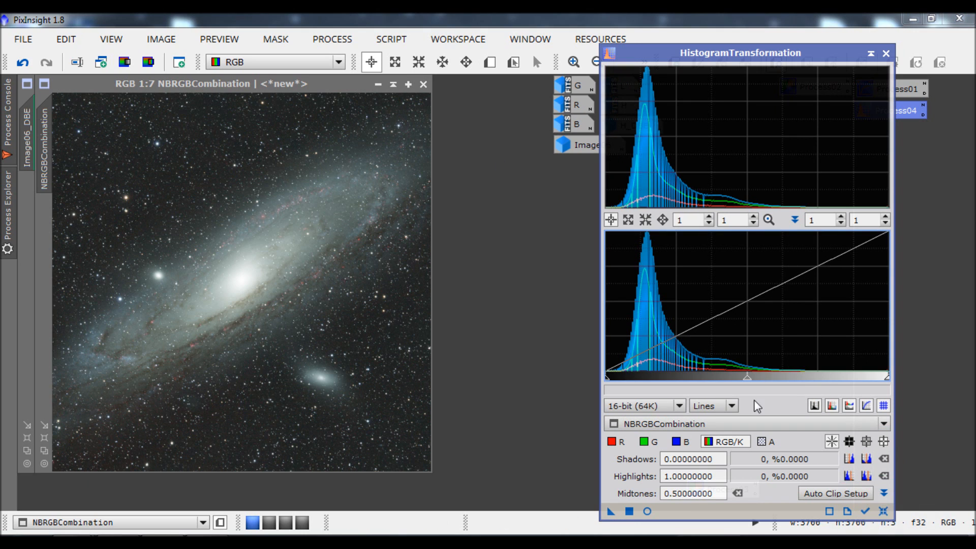
- Extract the lightness of NBRGBCombination, place the new image over the RGB image, and select it in HistogramTransformation
click(123, 62)
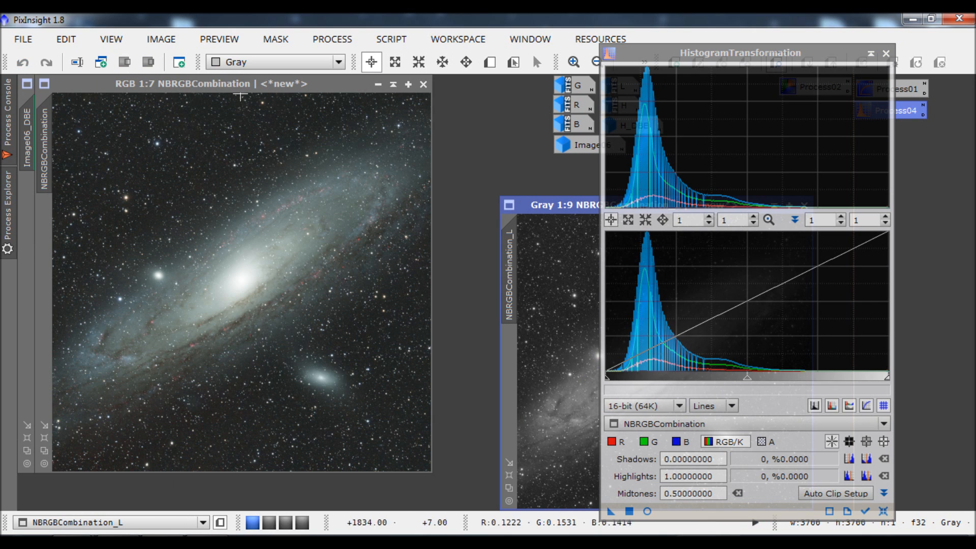
drag(534, 202, 178, 106)
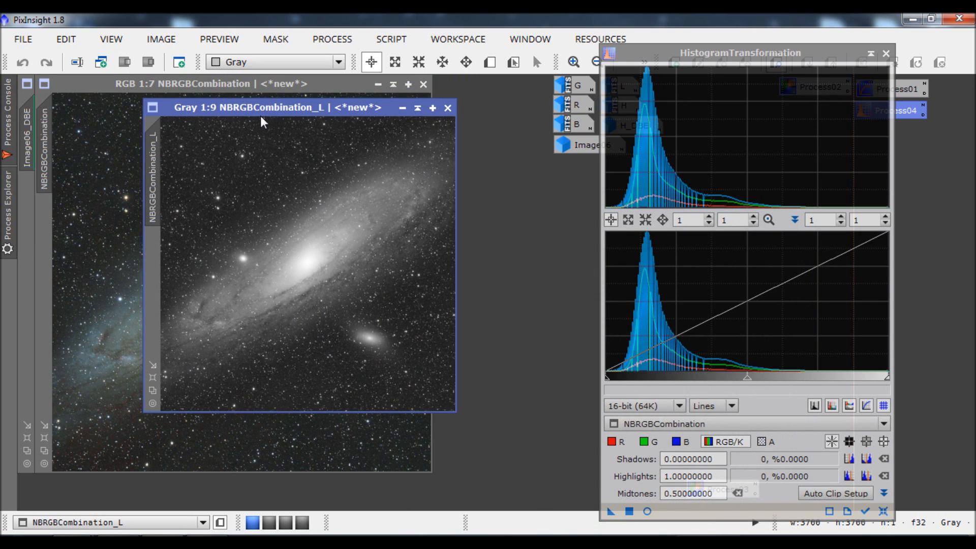
click(722, 424)
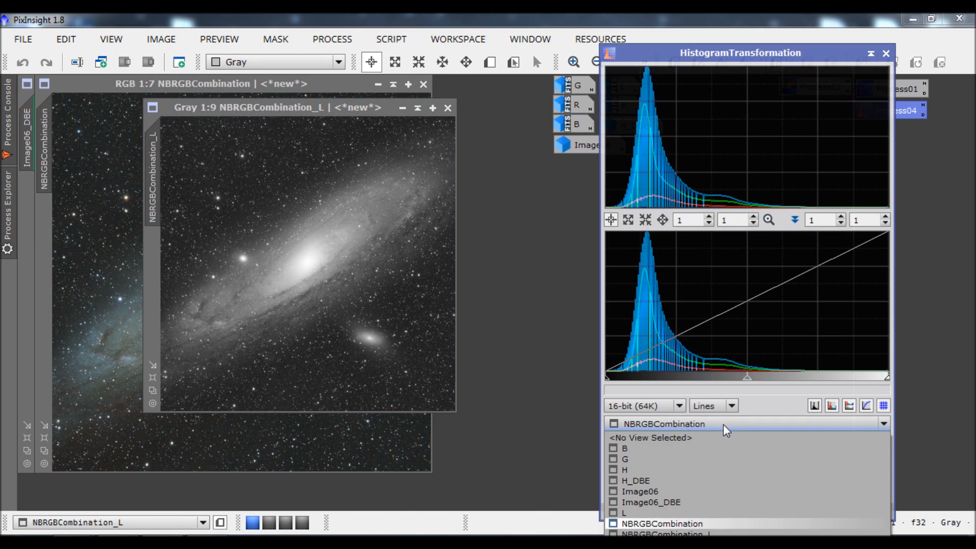
click(682, 533)
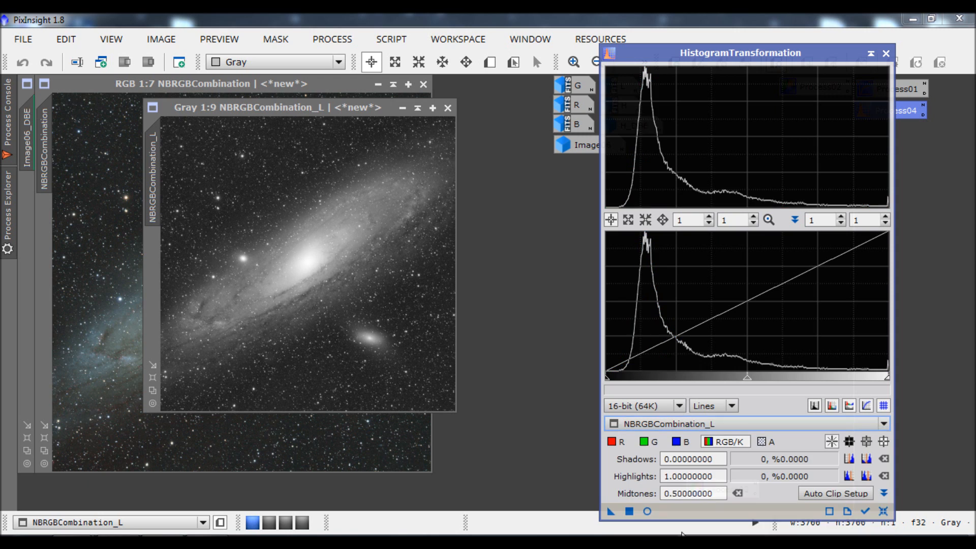
- Clip the shadows of NBRGBCombination_L at about 0.0557, and reset and close HistogramTransformation
drag(613, 381, 627, 382)
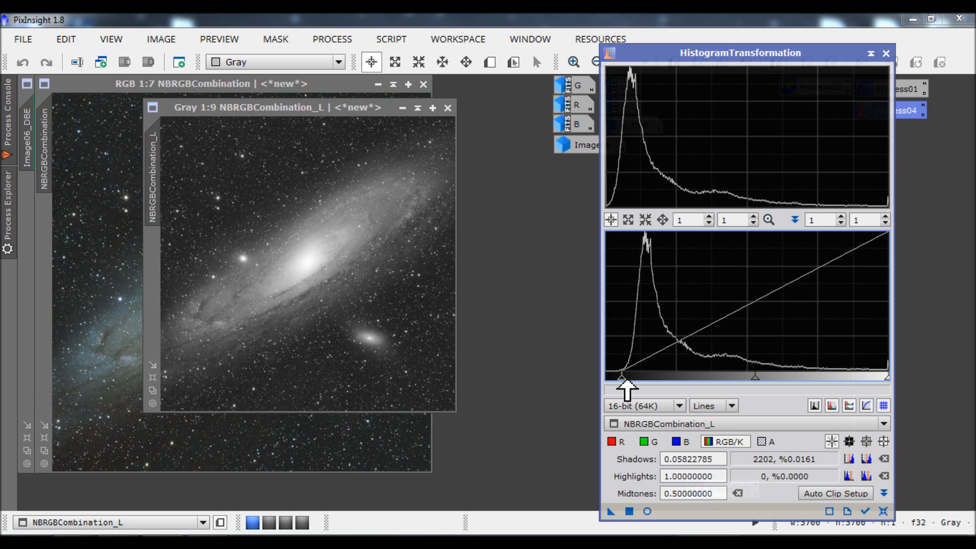
drag(626, 381, 621, 381)
click(630, 511)
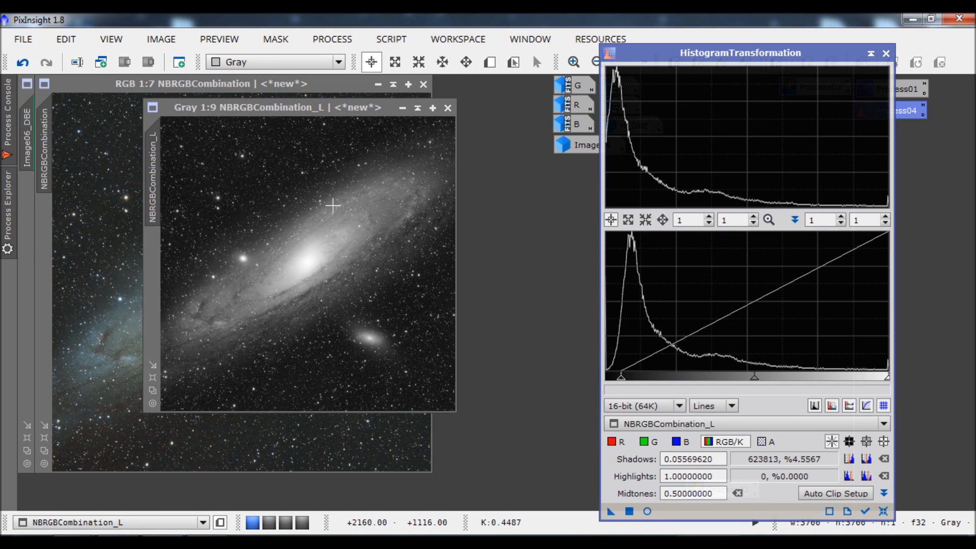
click(884, 511)
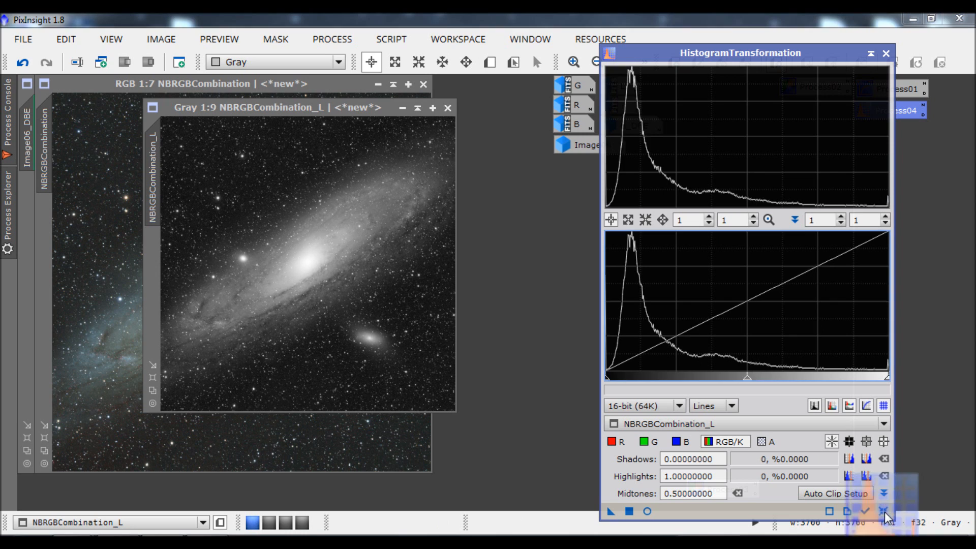
click(887, 53)
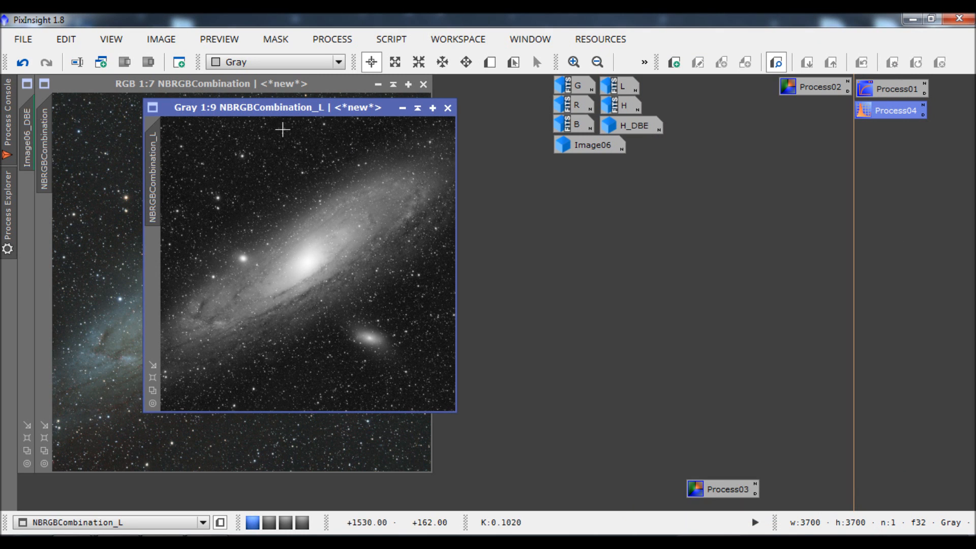
- Apply NBRGBCombination_L as a mask to NBRGBCombination, iconize the mask image beneath Image06, and hide the mask overlay
drag(158, 196, 48, 261)
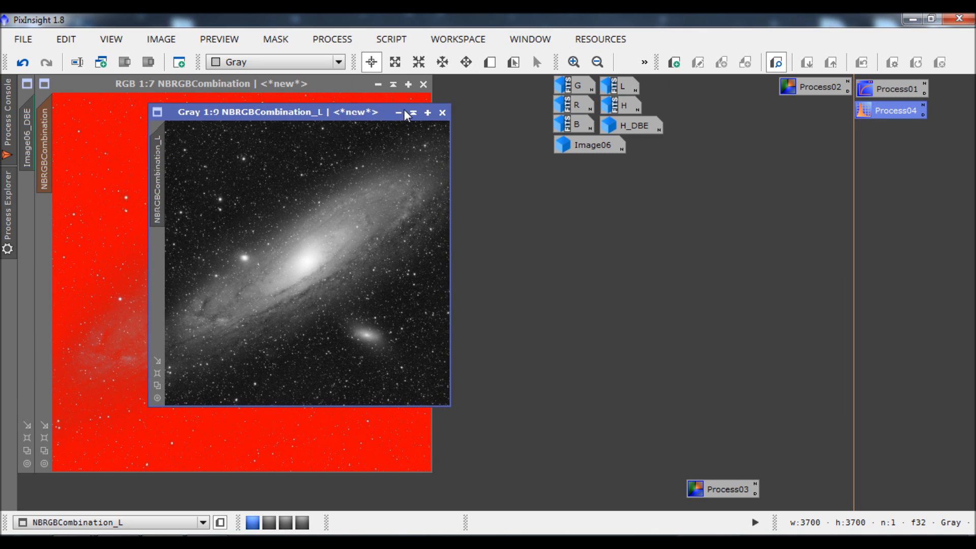
click(402, 108)
drag(368, 264, 629, 178)
click(275, 40)
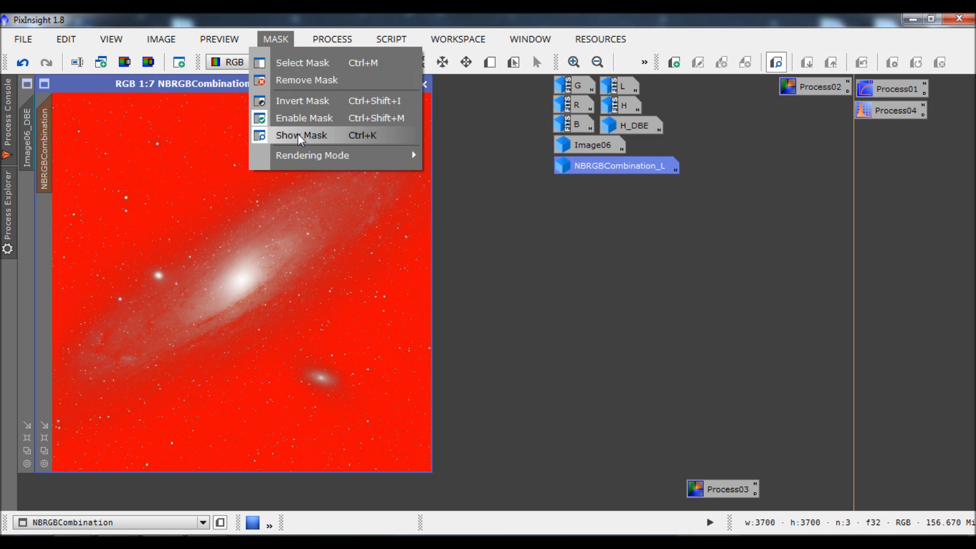
click(300, 135)
- Create a CurvesTransformation process icon beneath Process04 and open it
click(8, 196)
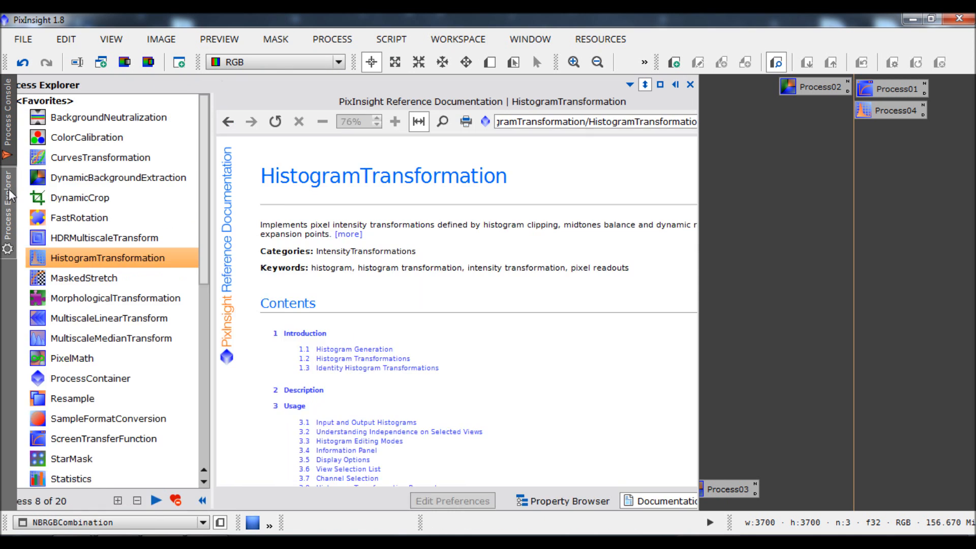
drag(95, 163, 863, 137)
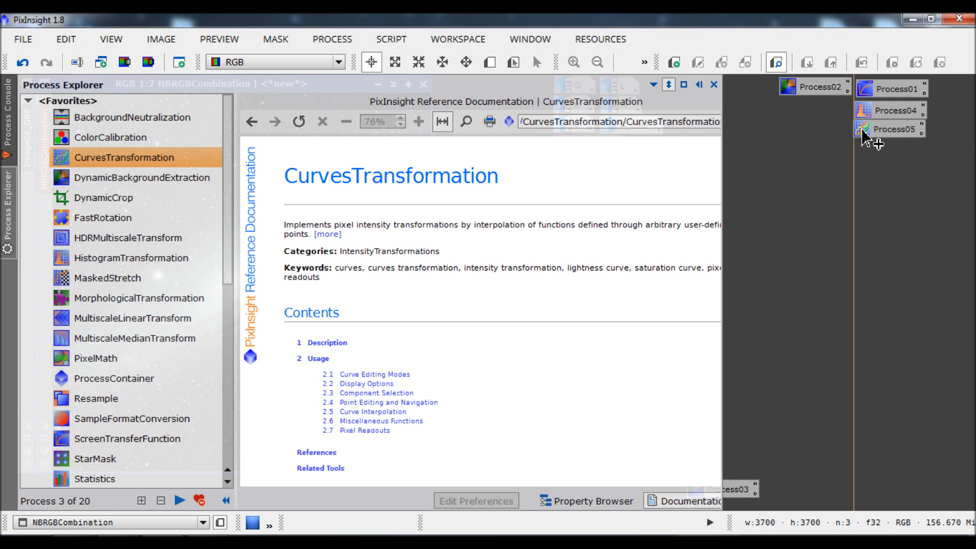
double_click(867, 133)
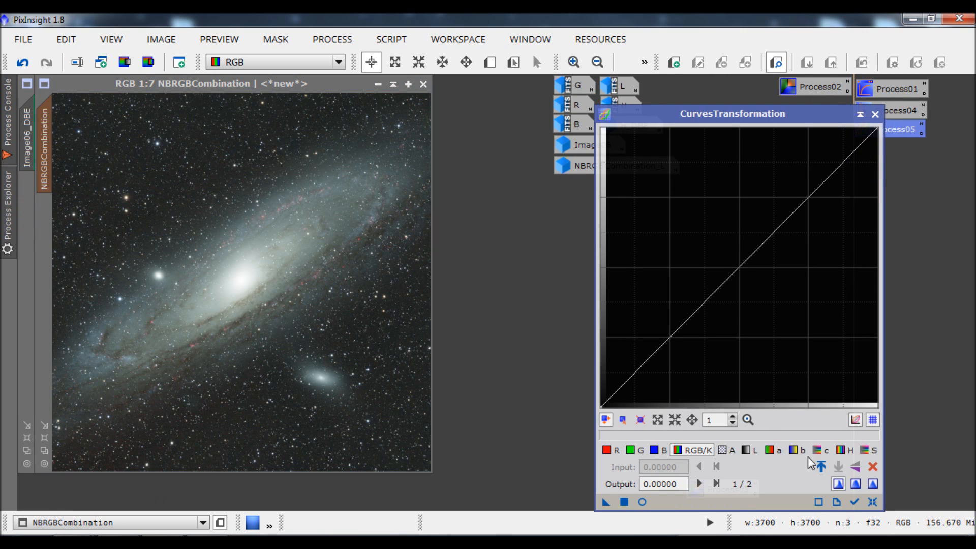
- Raise the saturation curve with a point at input 0.37209, output 0.62148, and open the real-time preview
click(867, 450)
drag(725, 282, 704, 233)
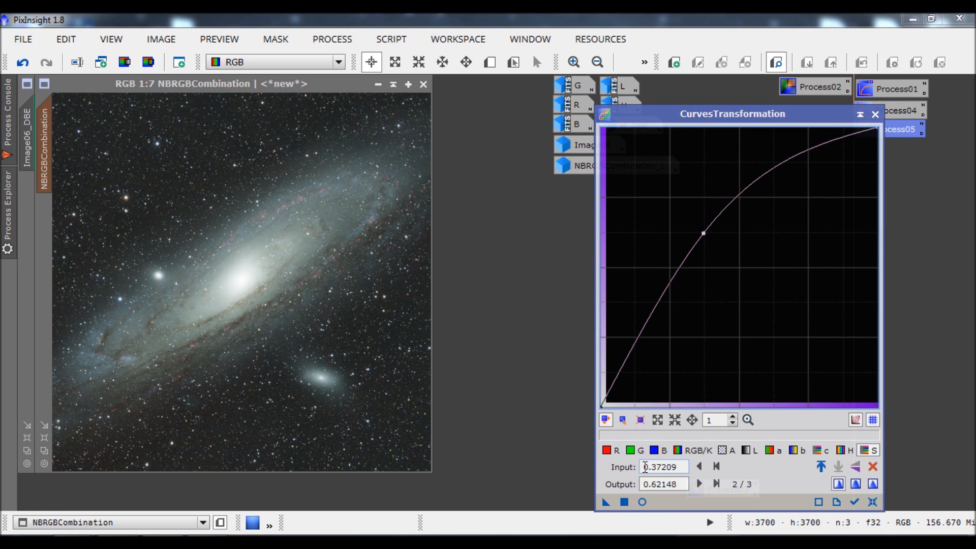
click(643, 502)
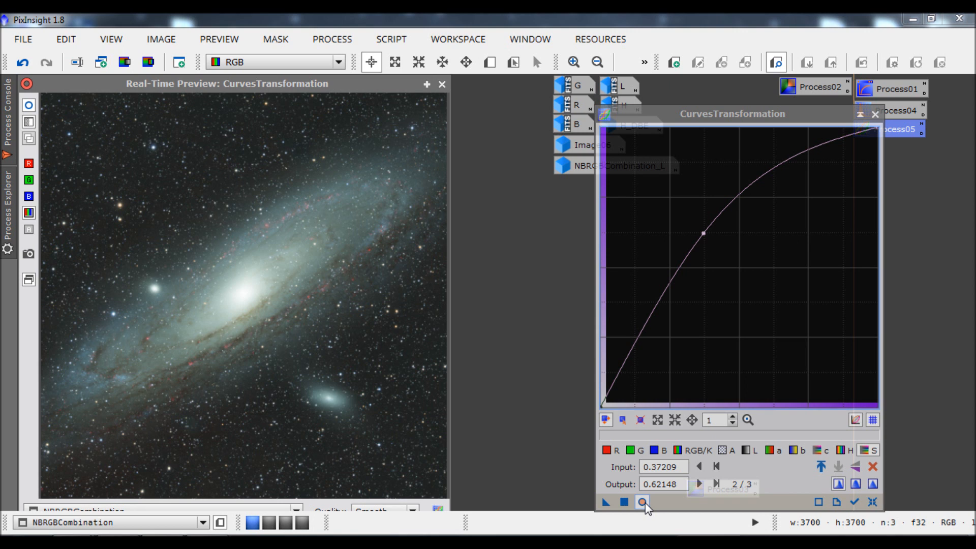
- Raise the chroma (c) curve at input 0.44186 to output 0.53453, apply the curves to NBRGBCombination, and reset them
click(812, 452)
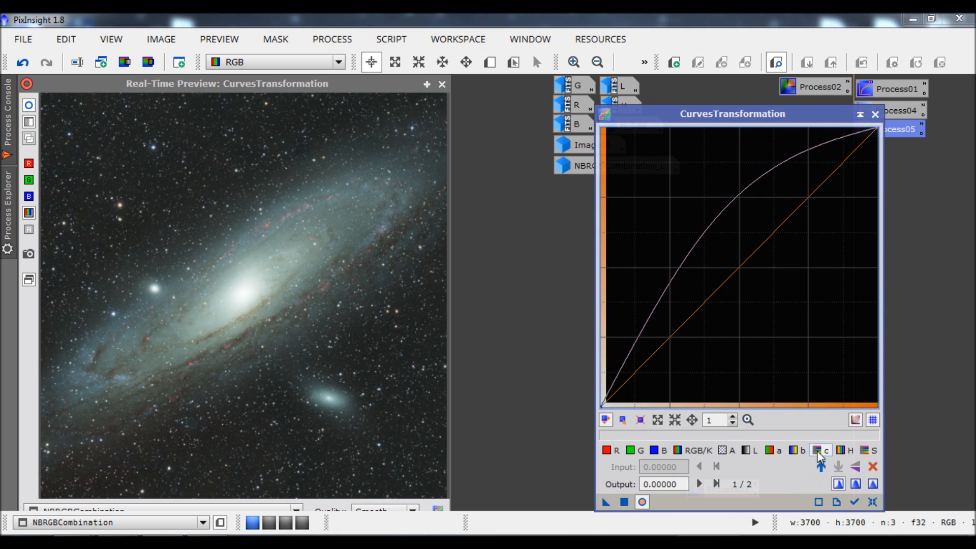
click(740, 269)
drag(738, 269, 723, 258)
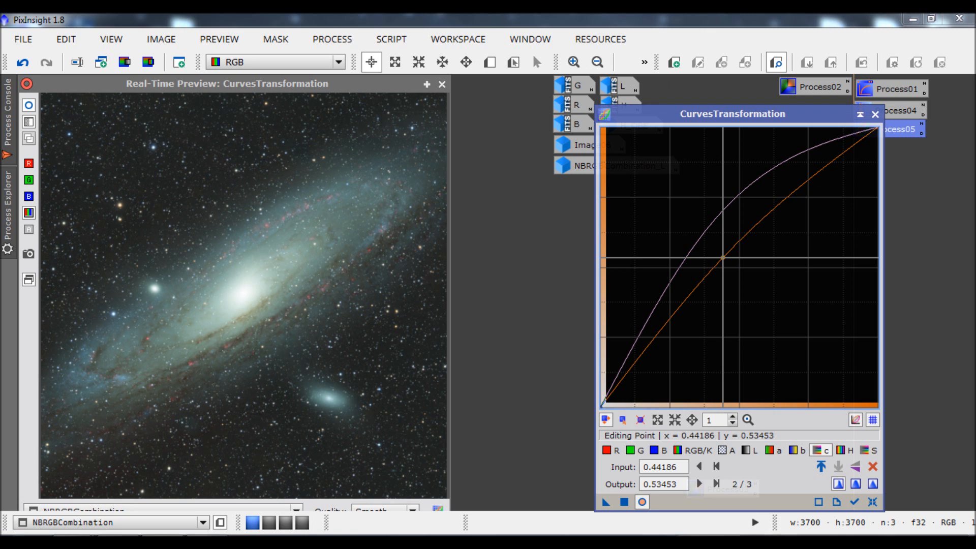
click(624, 503)
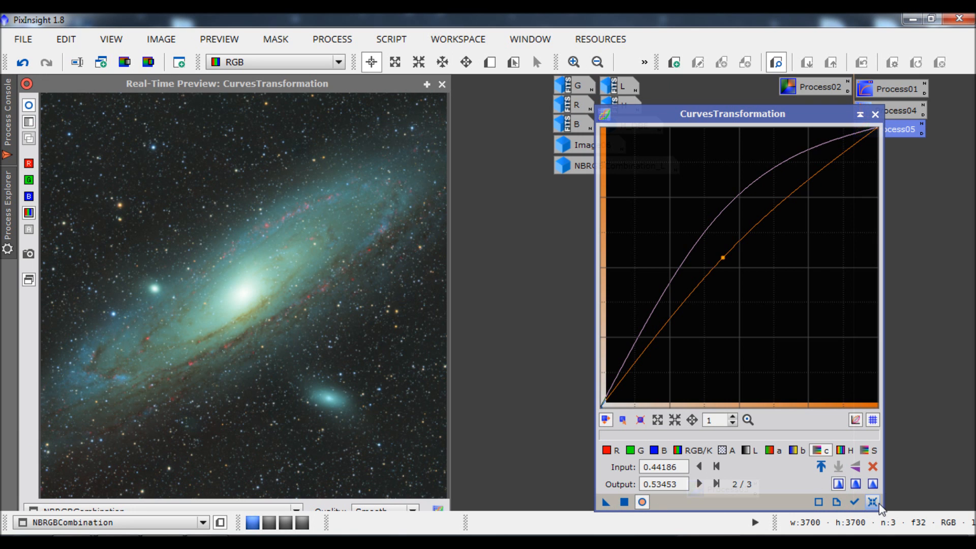
click(873, 502)
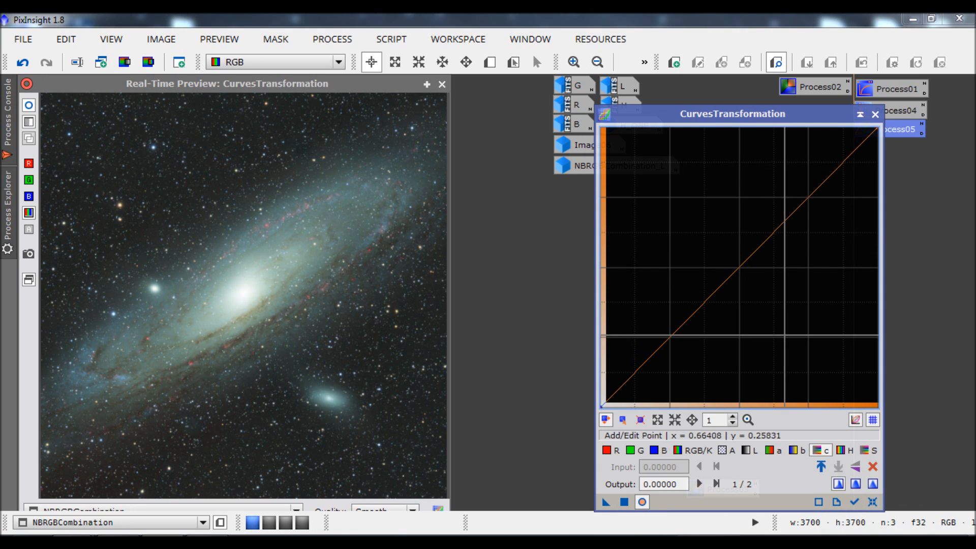
- Raise the saturation curve at input 0.40827 to output 0.58568, apply it to NBRGBCombination, and reset the curves
click(864, 450)
click(739, 267)
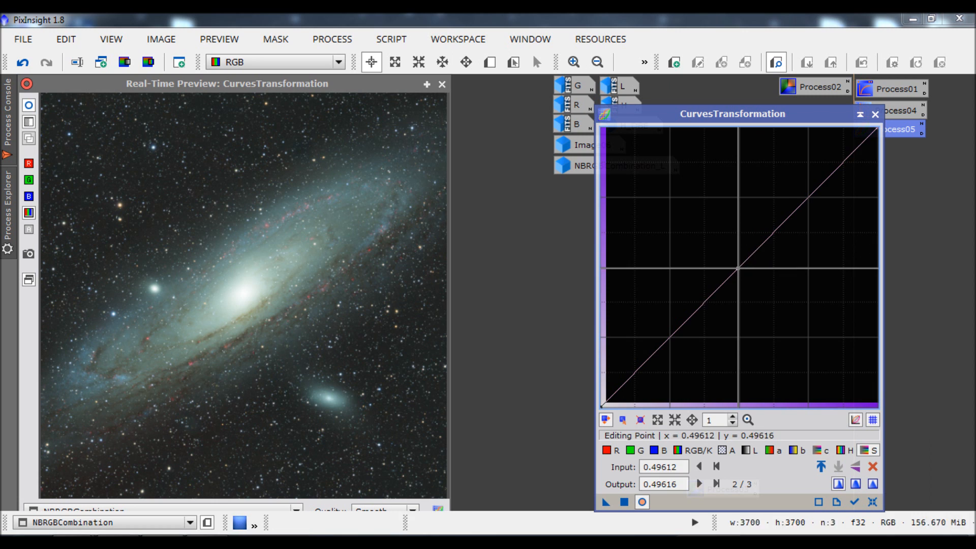
drag(738, 268, 714, 243)
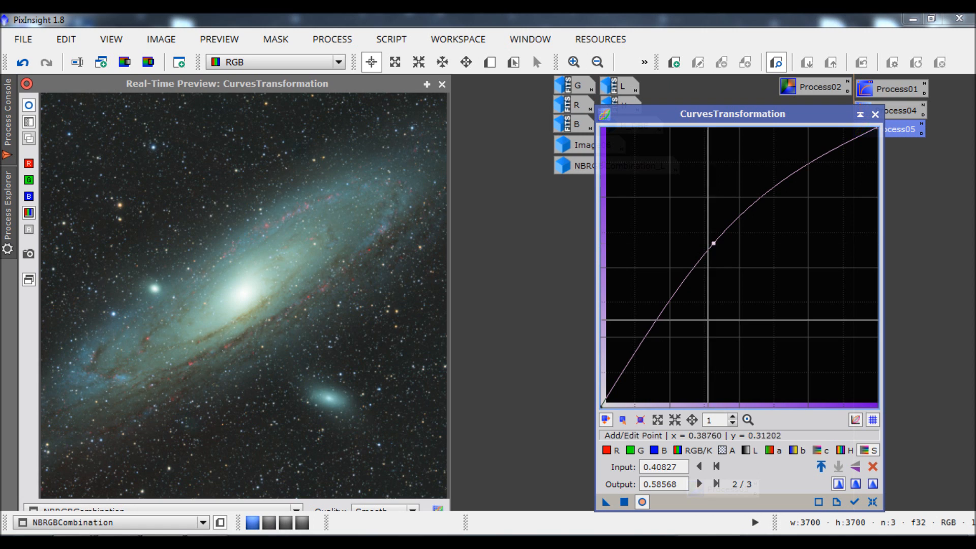
click(625, 503)
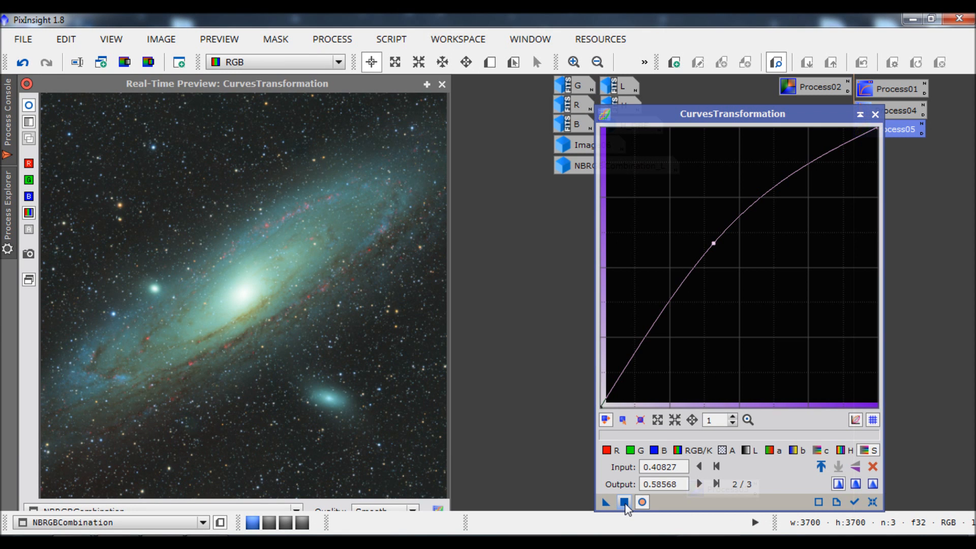
click(873, 502)
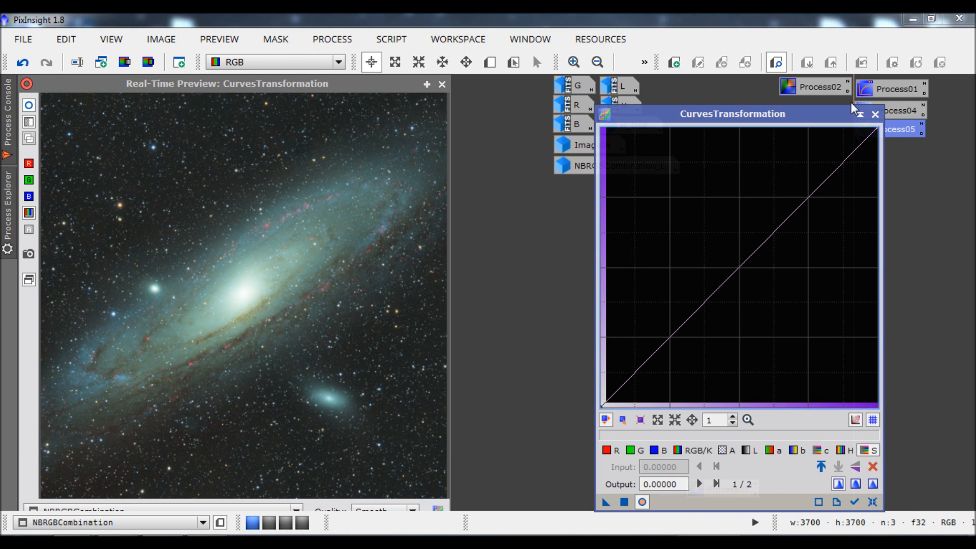
- Close the real-time preview and CurvesTransformation, and remove the mask from NBRGBCombination
click(442, 84)
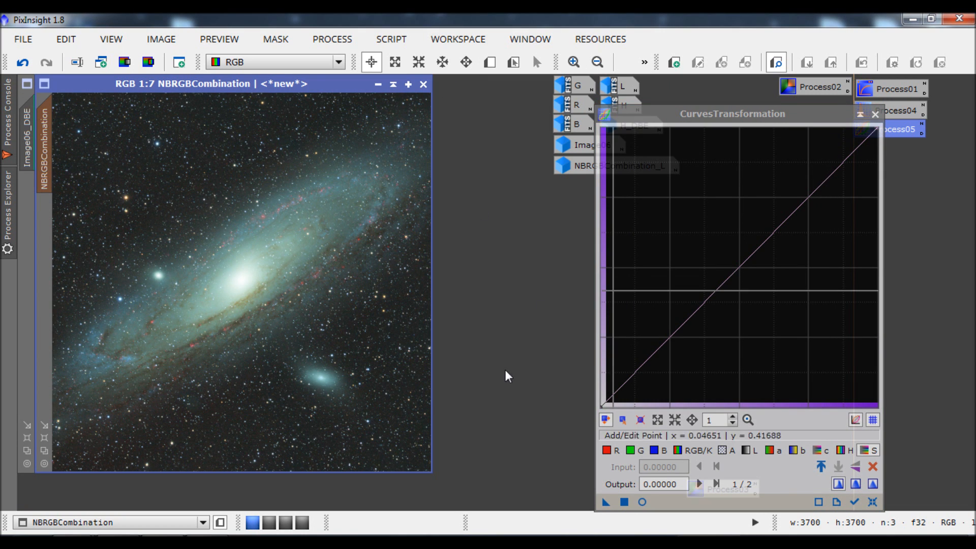
click(877, 117)
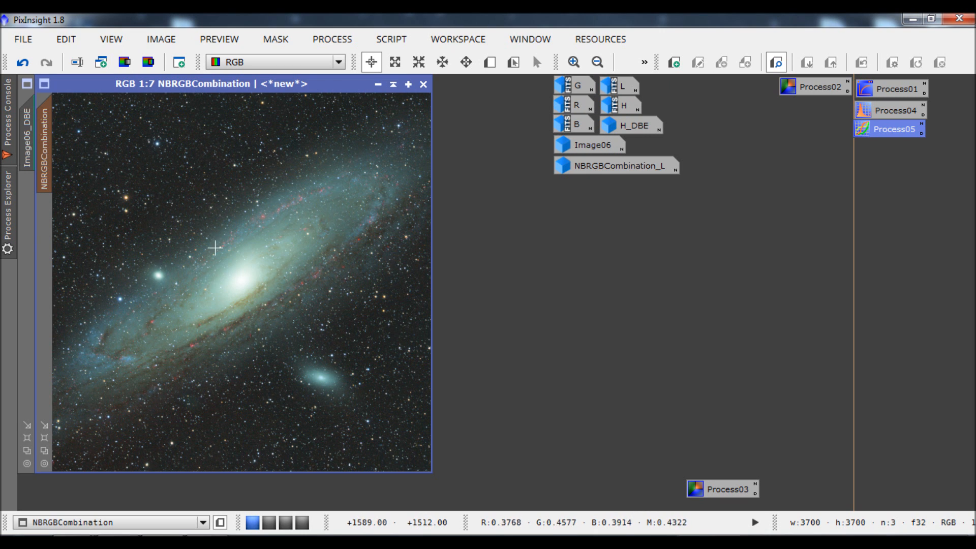
click(220, 41)
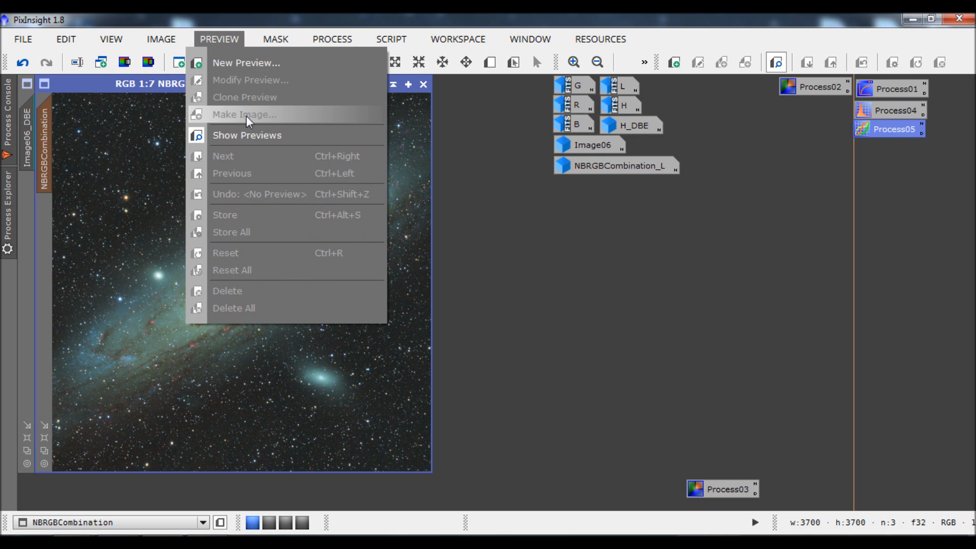
mouse_move(270, 40)
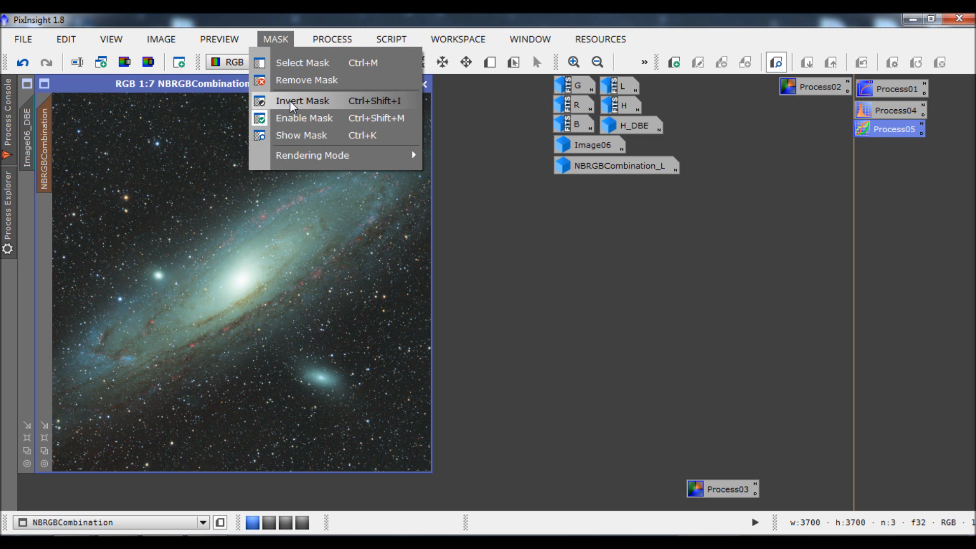
click(295, 82)
- Apply SCNR to NBRGBCombination to remove green with Average Neutral protection at amount 1.00, and compare the image before and after
click(346, 44)
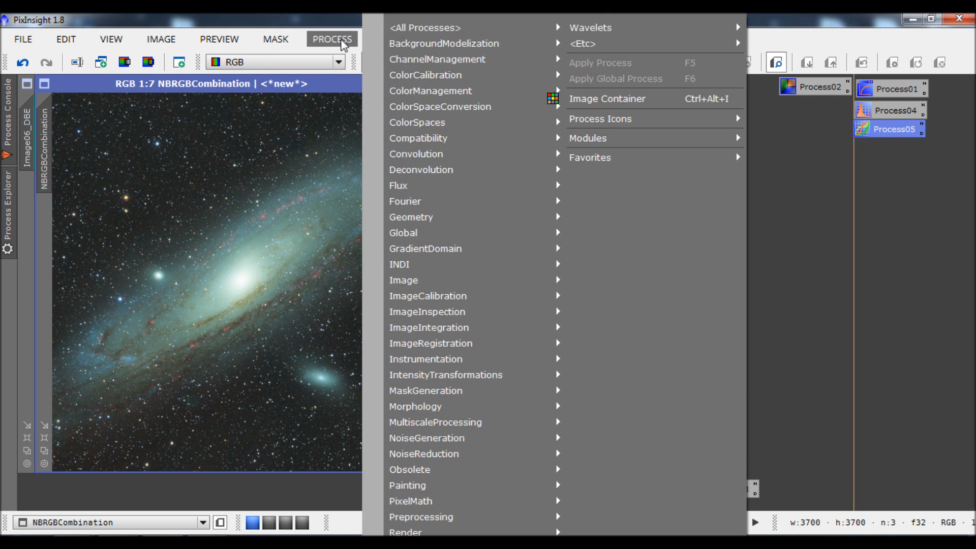
mouse_move(402, 26)
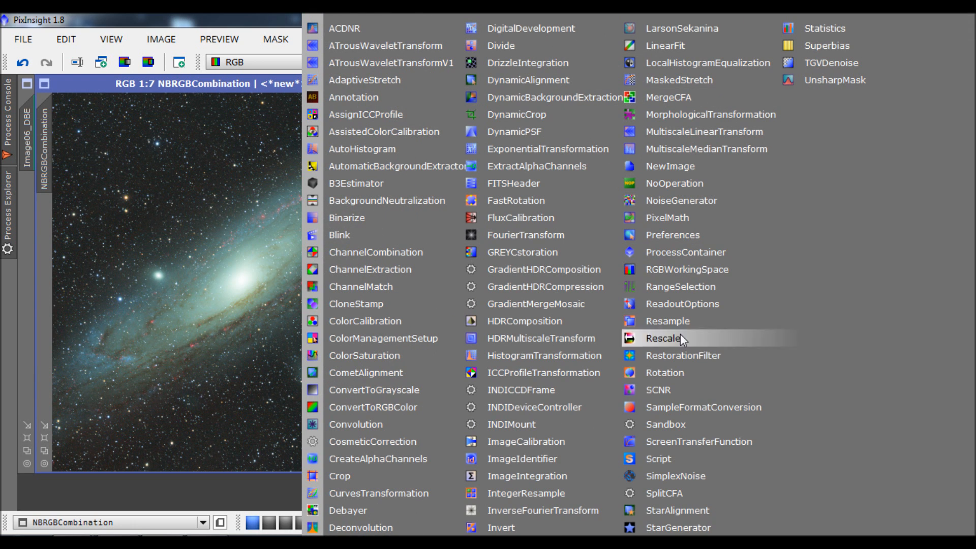
click(682, 389)
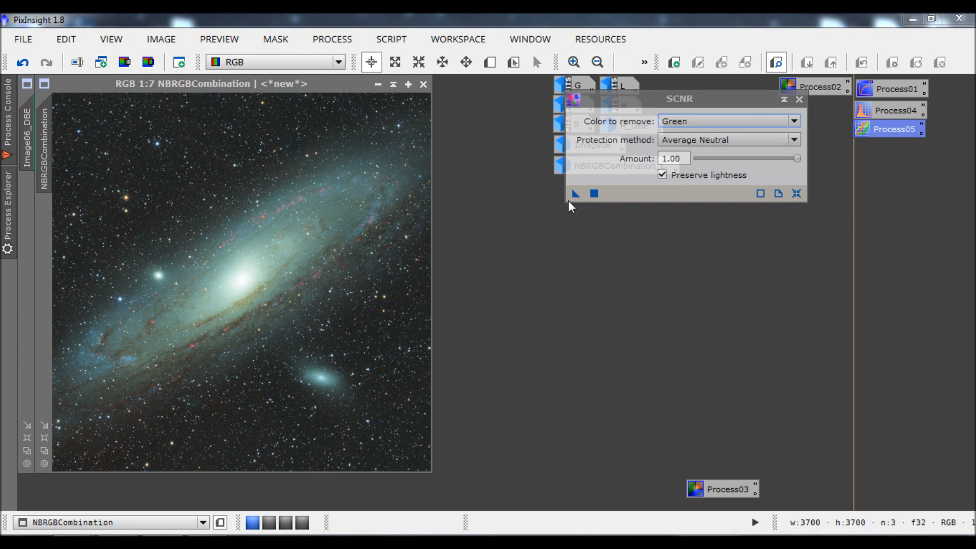
drag(572, 194, 161, 178)
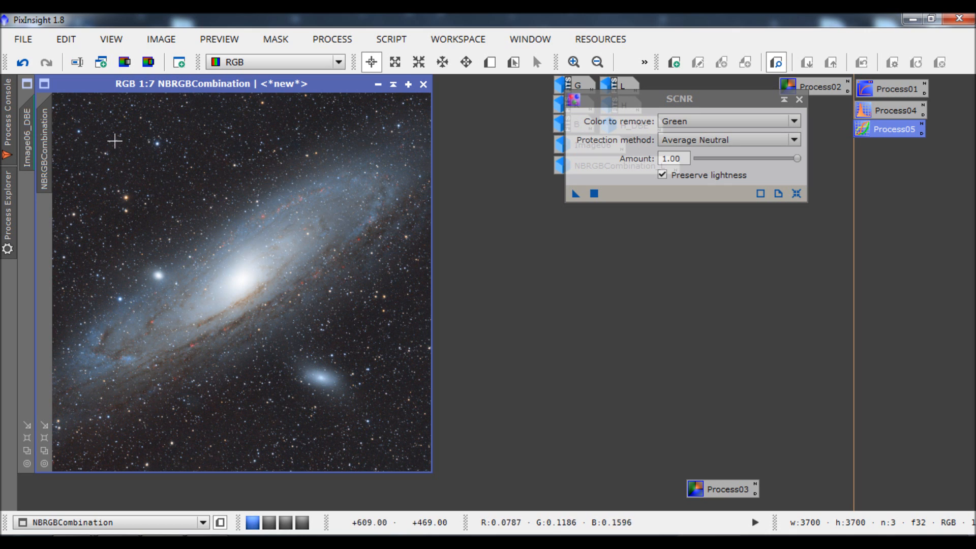
click(22, 62)
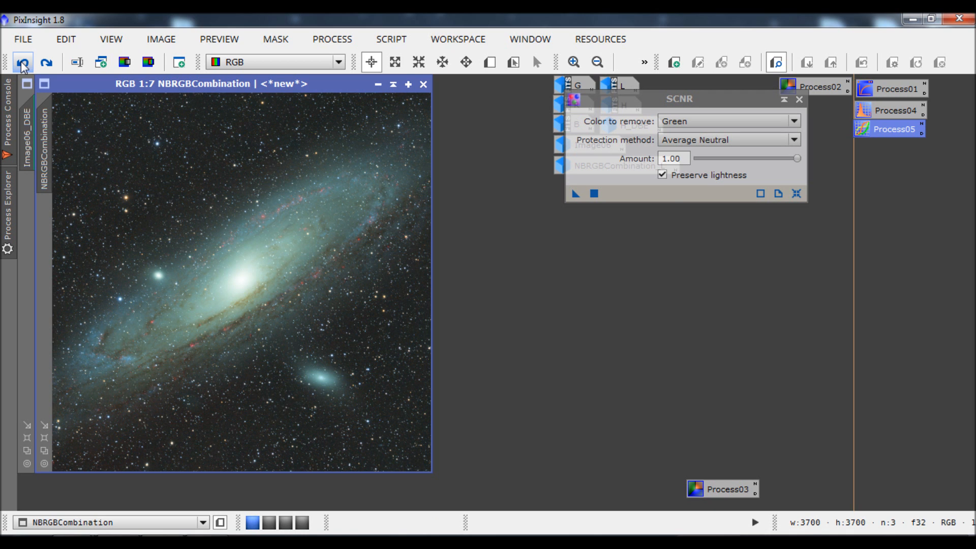
click(46, 63)
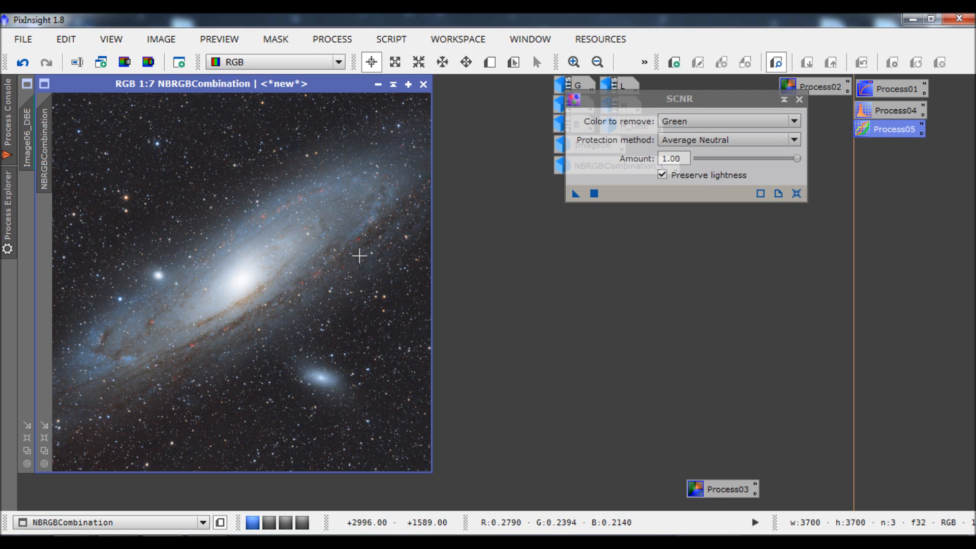
click(800, 101)
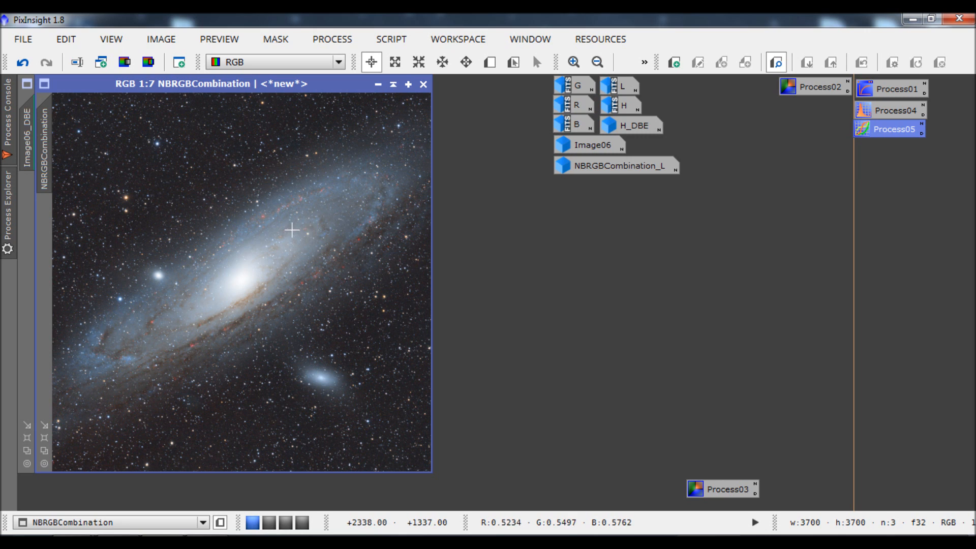
- Build a red chrominance mask from NBRGBCombination with the ColorMask script at strength 1.0000 and no blur layers removed
click(390, 41)
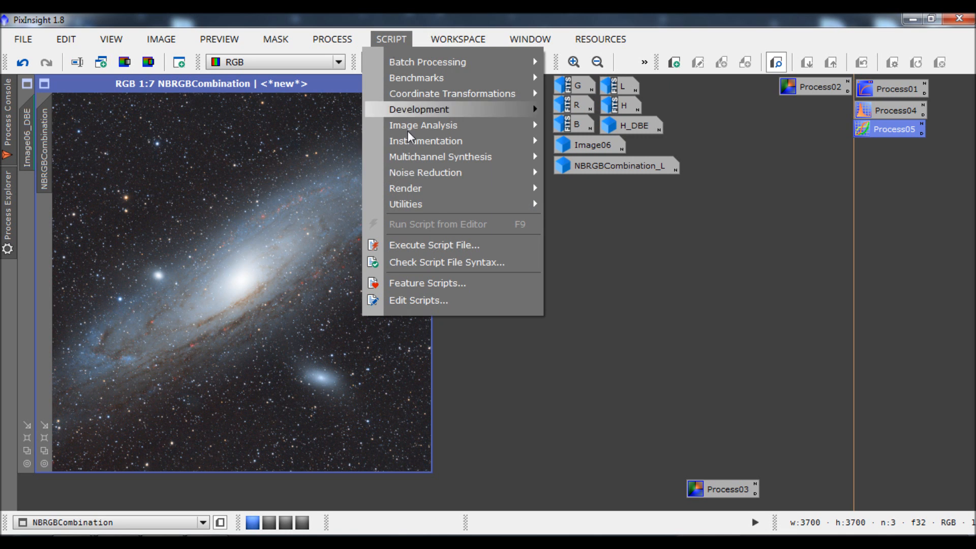
mouse_move(450, 209)
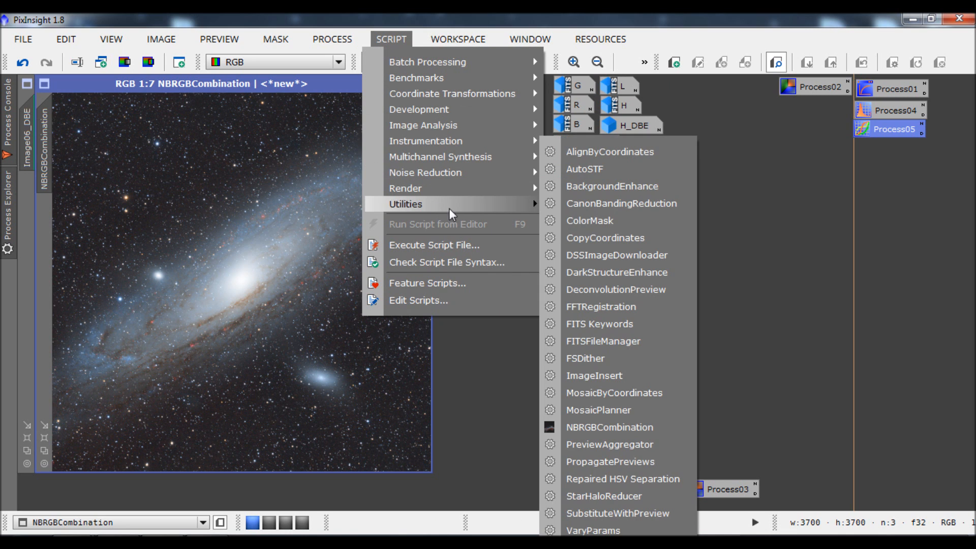
click(590, 221)
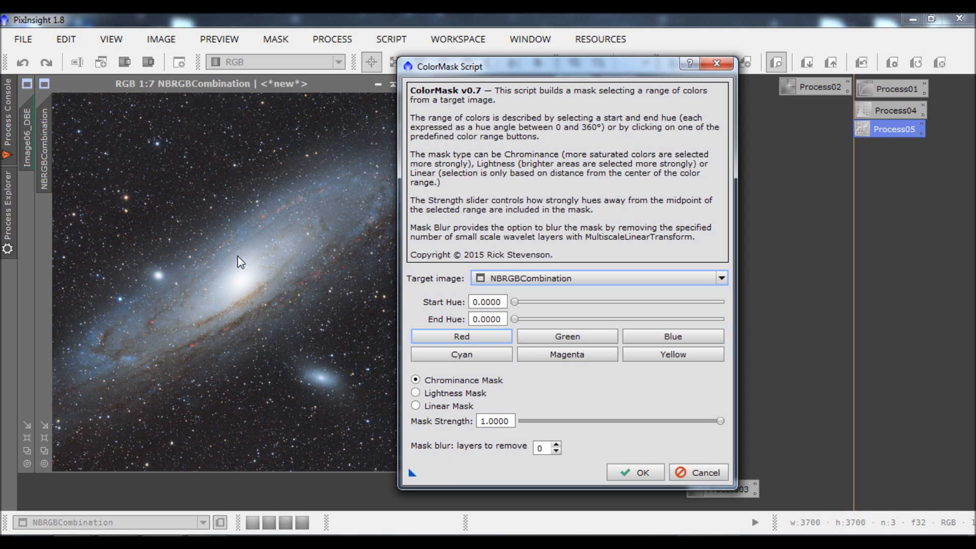
click(467, 338)
click(635, 473)
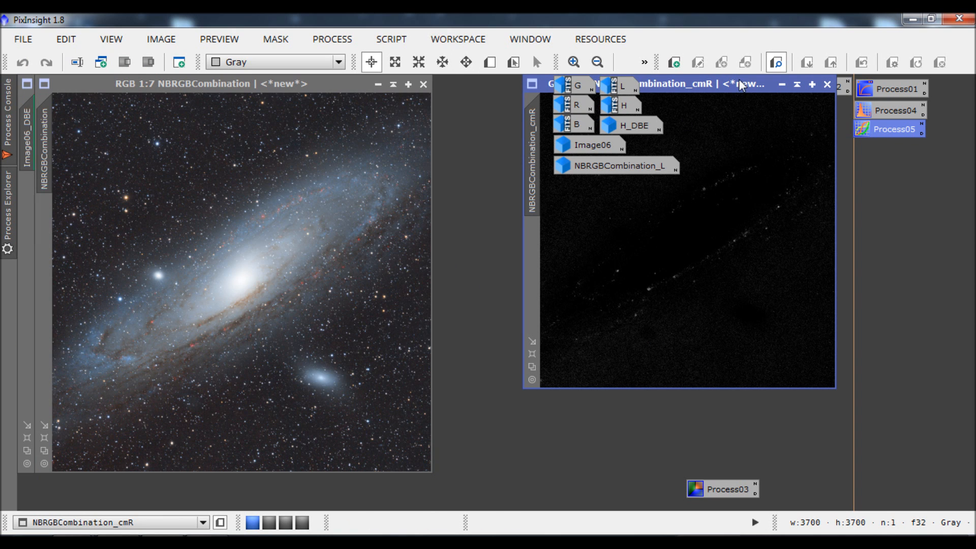
- Place the NBRGBCombination_cmR mask window over the RGB galaxy image and enlarge it to a 1:7 view
drag(736, 83, 415, 127)
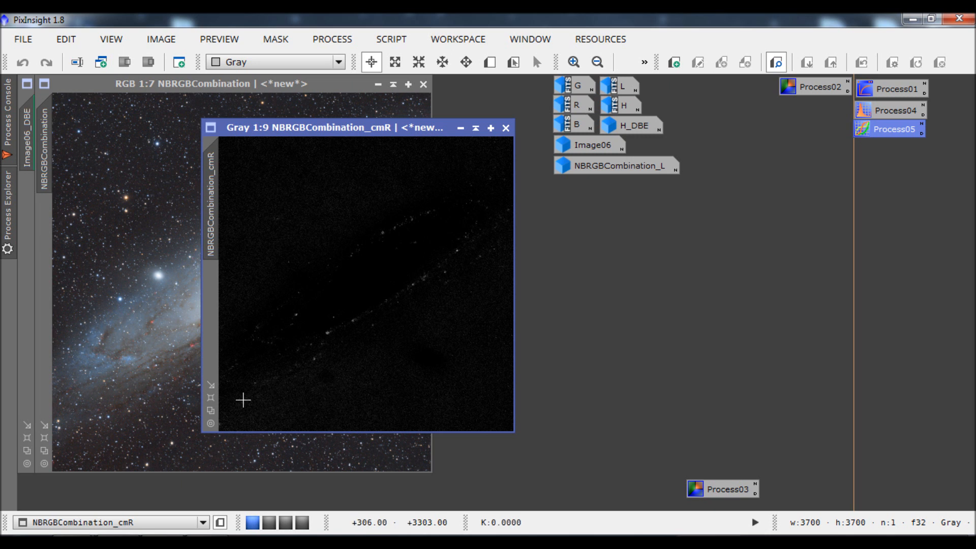
click(209, 400)
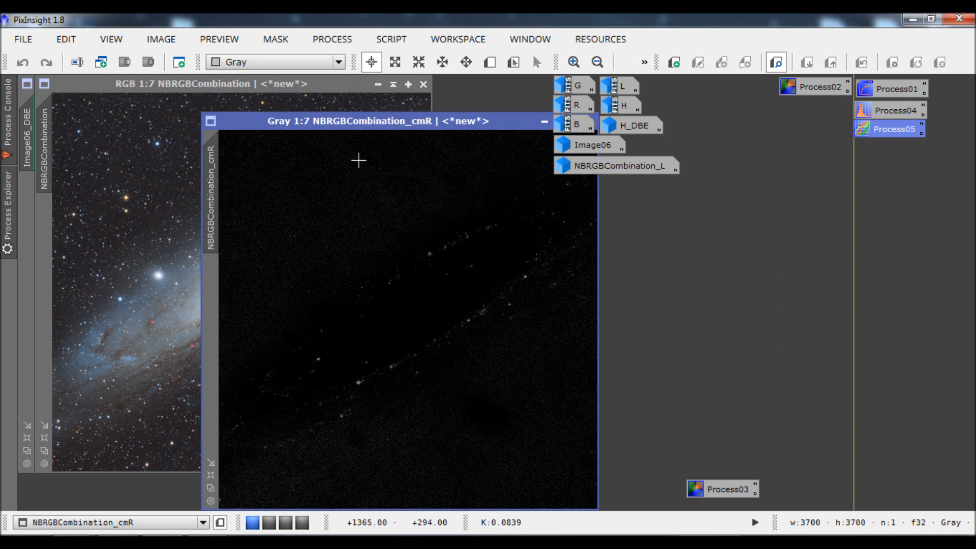
drag(362, 127, 310, 90)
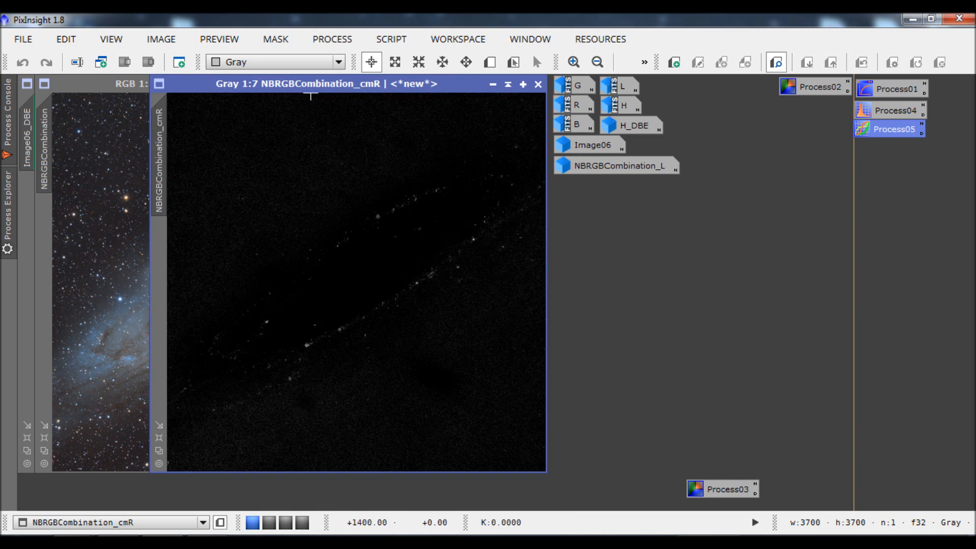
- Examine the bright spots along the galaxy's edges in the NBRGBCombination_cmR mask close up, ending with the whole mask in view
click(574, 62)
click(574, 62)
click(574, 62)
click(574, 63)
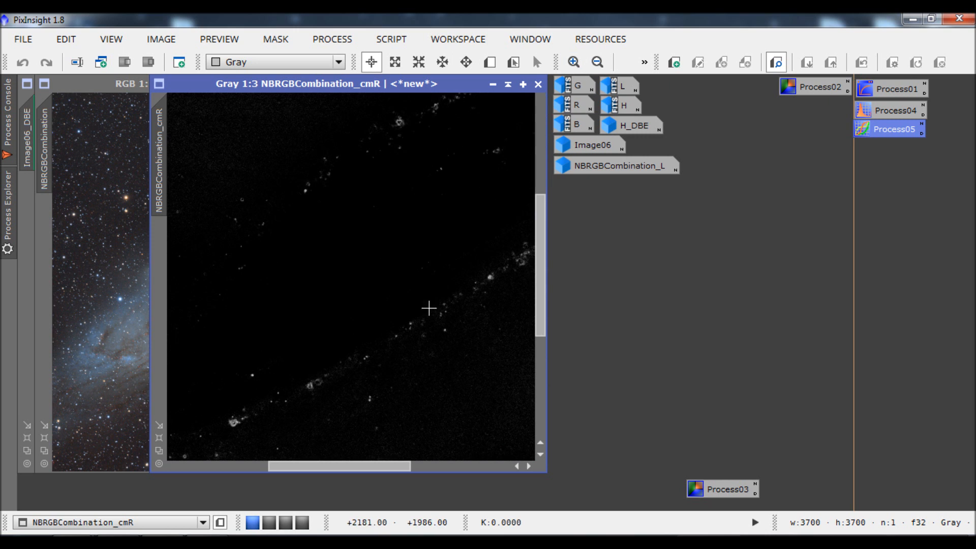
click(597, 62)
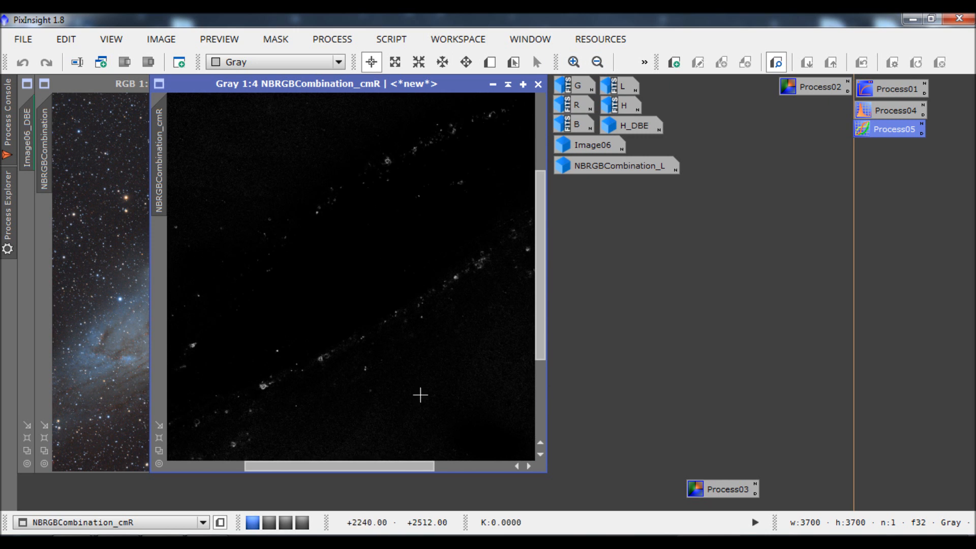
drag(540, 298, 537, 198)
drag(539, 239, 578, 398)
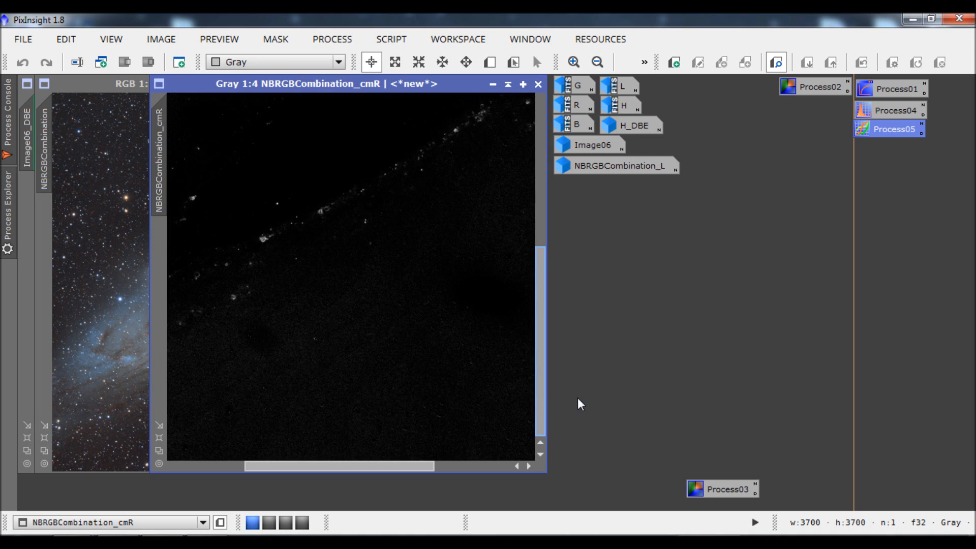
click(598, 63)
click(598, 63)
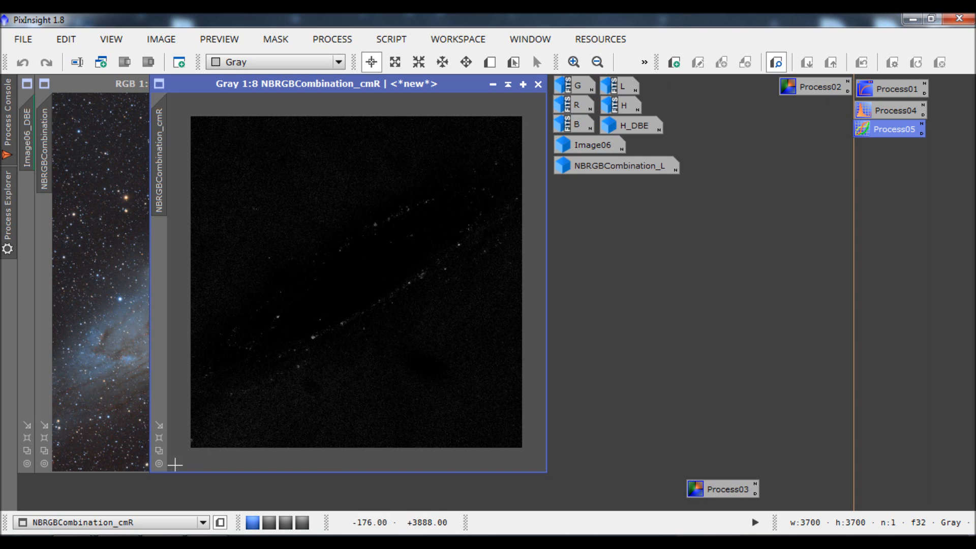
click(160, 438)
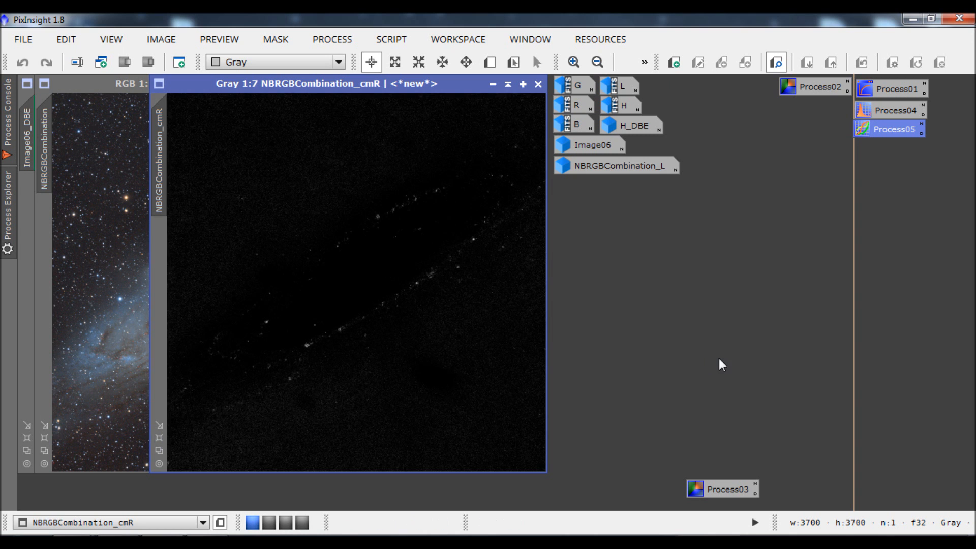
- Open the HistogramTransformation stored as Process04, target NBRGBCombination_cmR and start its real-time preview
double_click(877, 111)
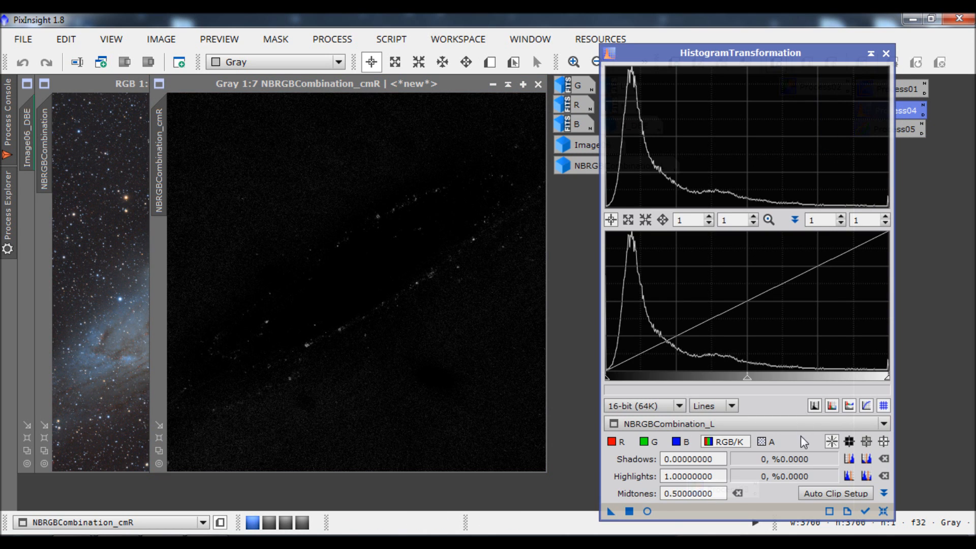
click(746, 424)
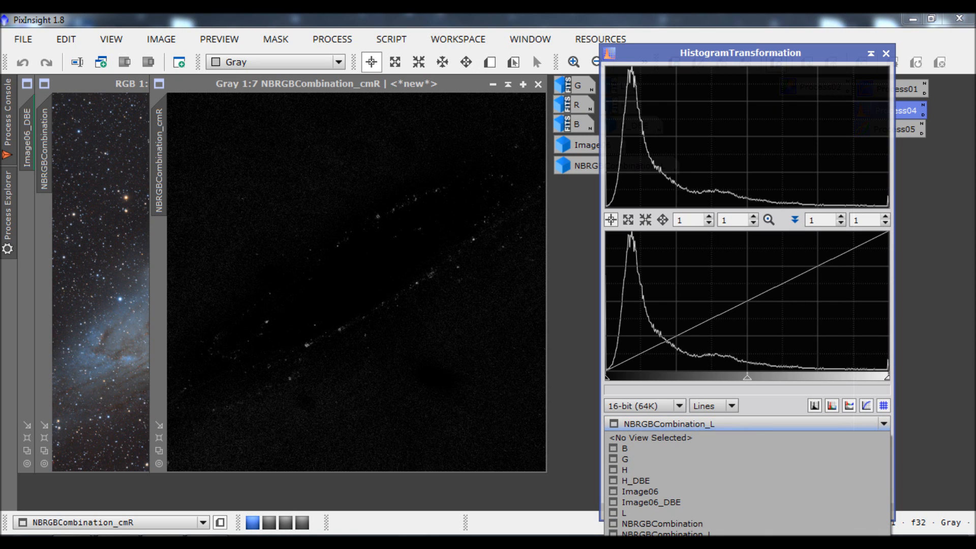
click(752, 545)
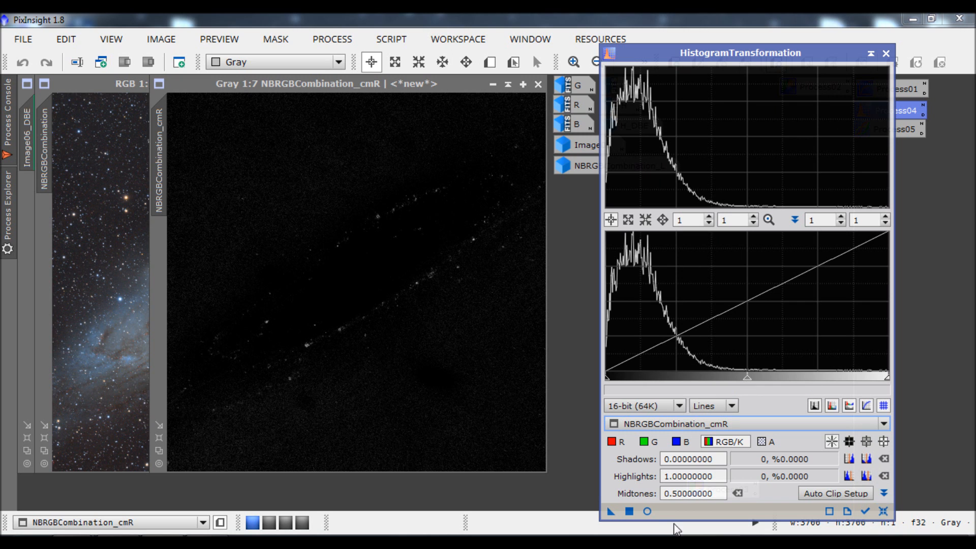
click(647, 511)
- Stretch the mask with a midtones value of 0.21772152, apply it, and close the preview and HistogramTransformation
drag(753, 378, 680, 379)
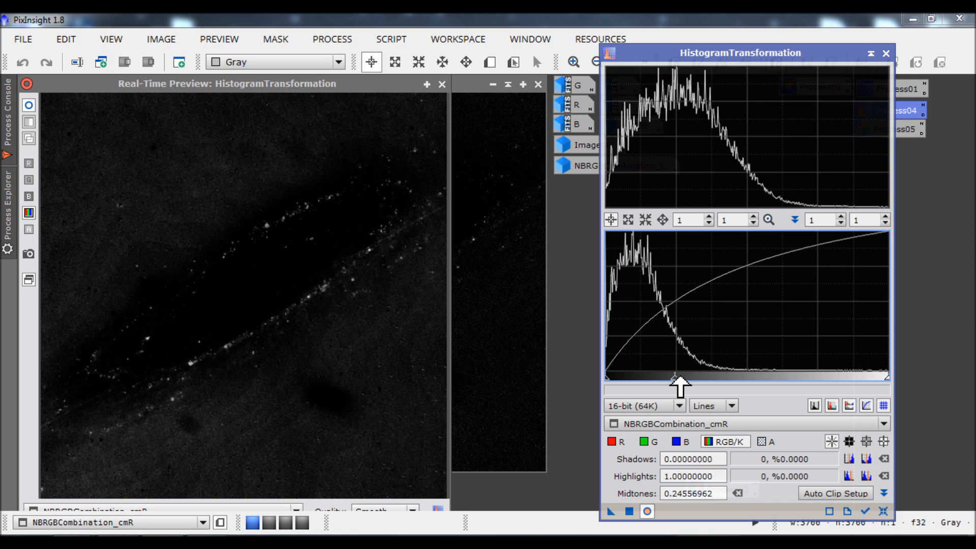
drag(680, 379, 672, 379)
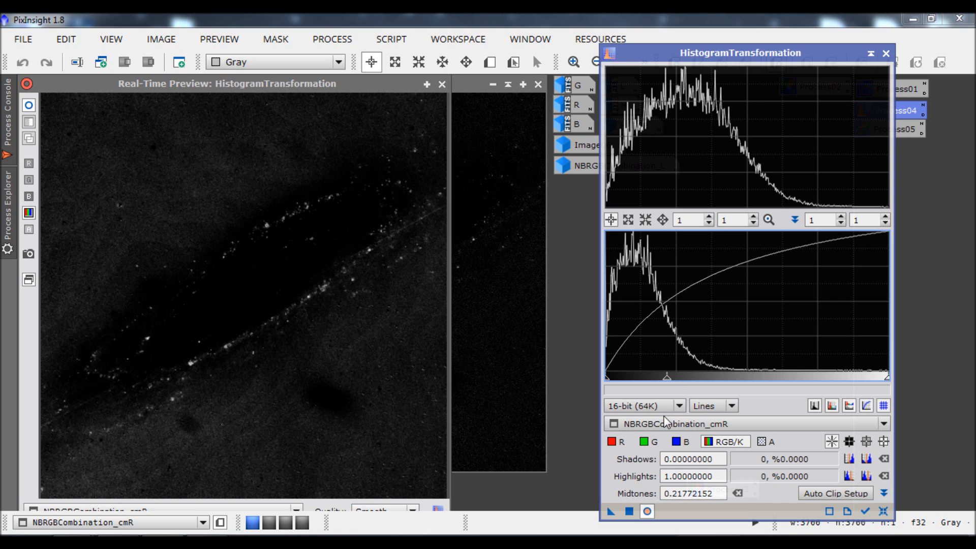
click(630, 512)
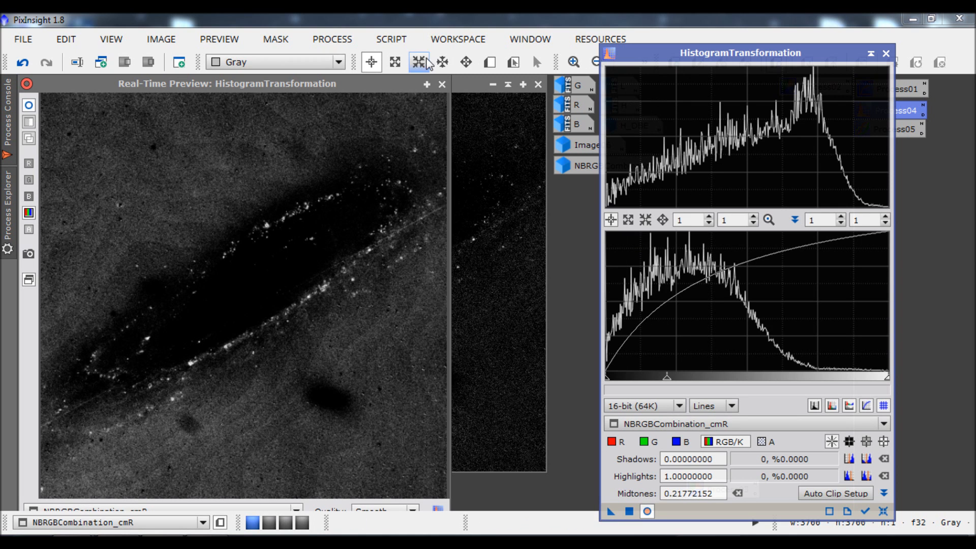
click(442, 84)
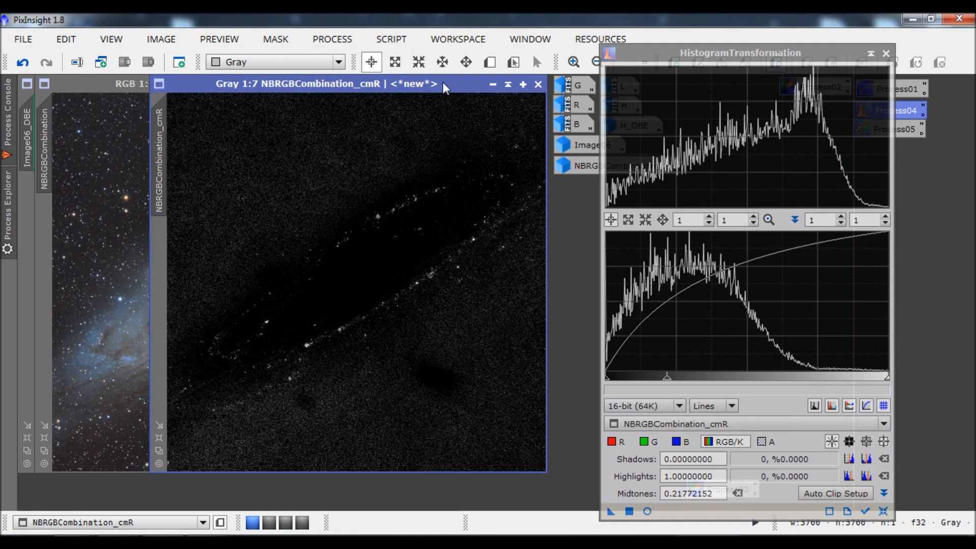
click(887, 53)
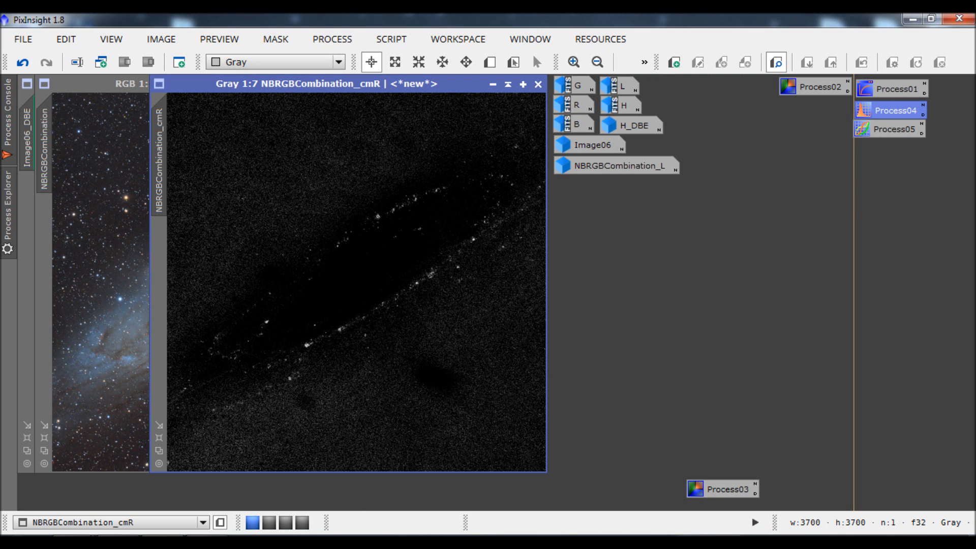
- Start saving the stretched mask as a new file, choosing the M31 folder inside Pixinsight as the destination
click(23, 39)
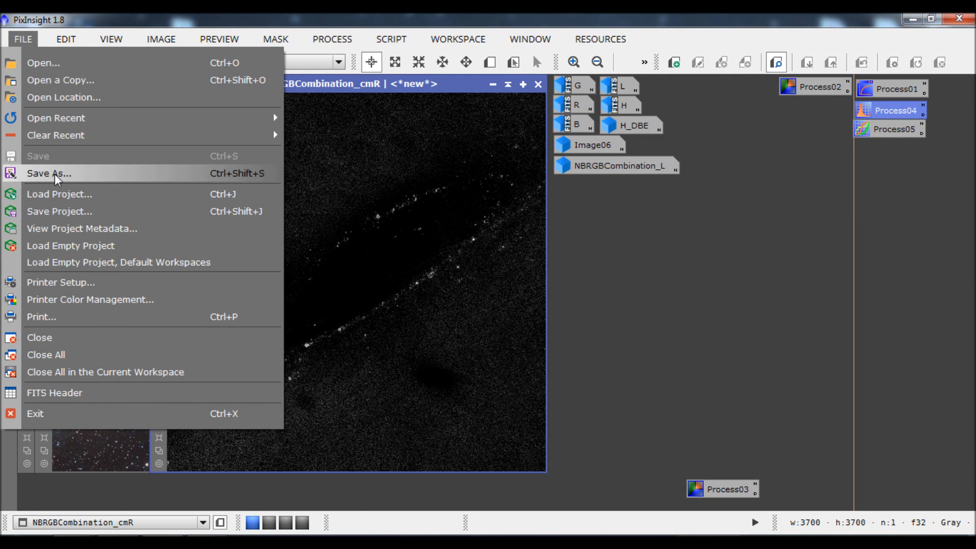
click(54, 174)
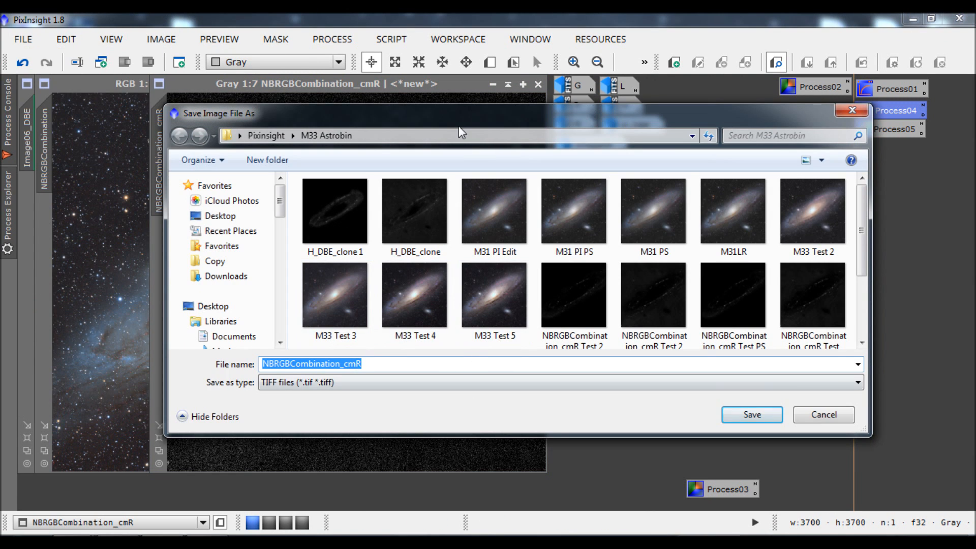
click(445, 136)
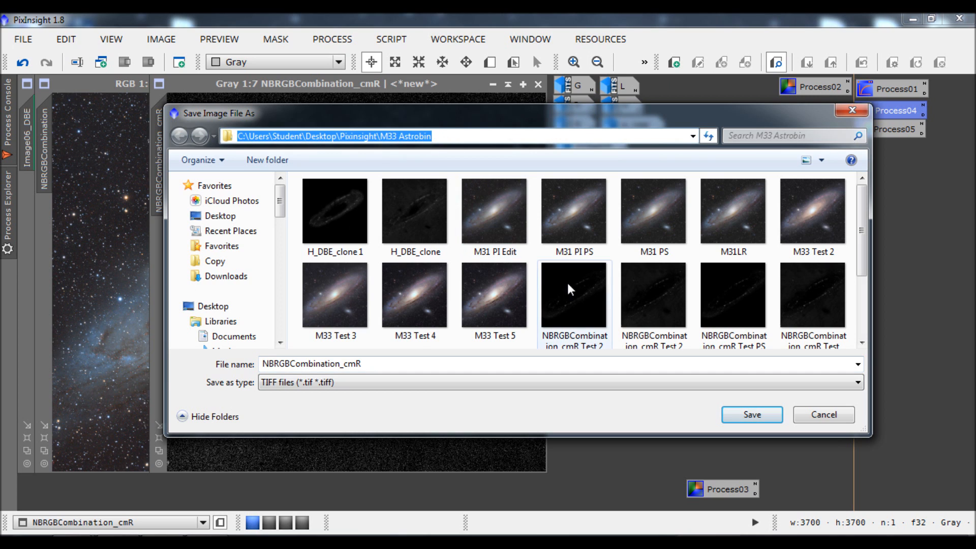
drag(279, 203, 288, 334)
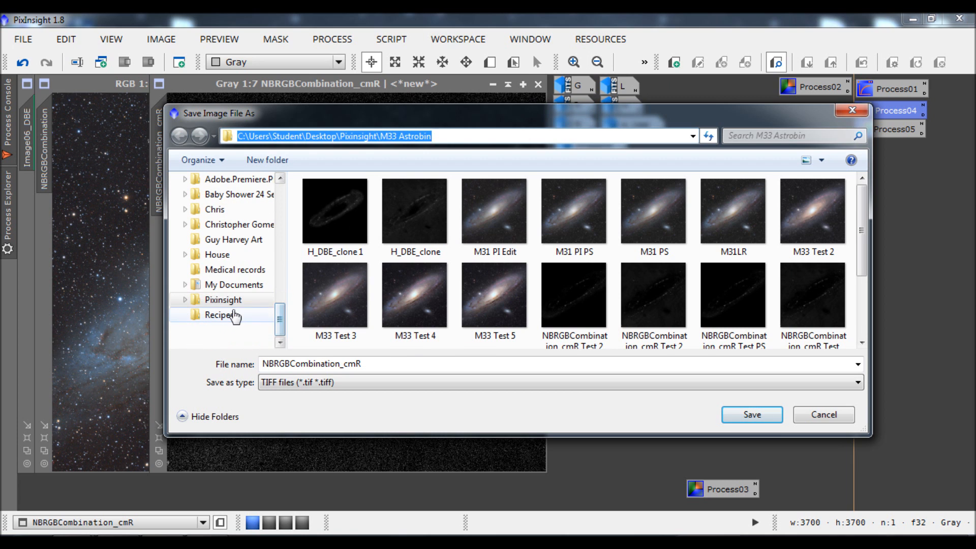
click(224, 300)
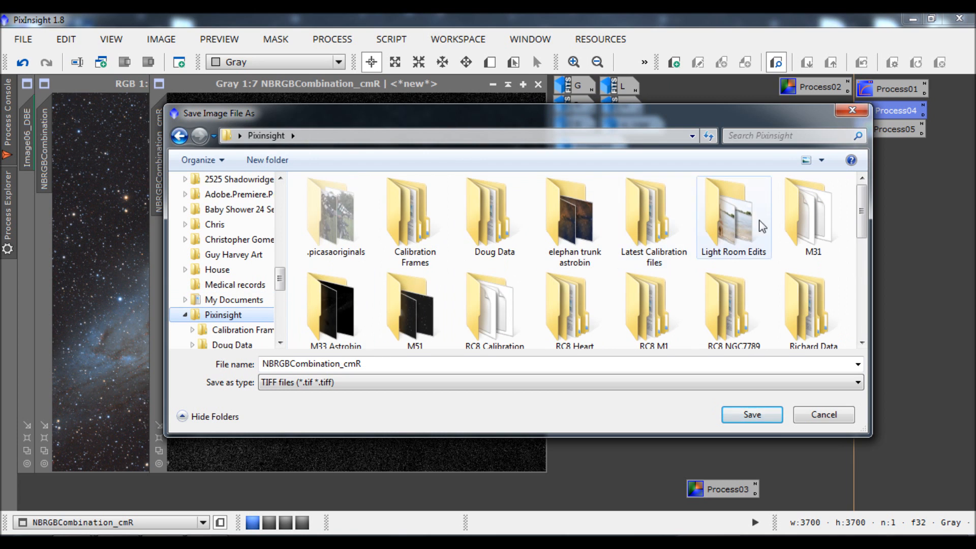
double_click(822, 231)
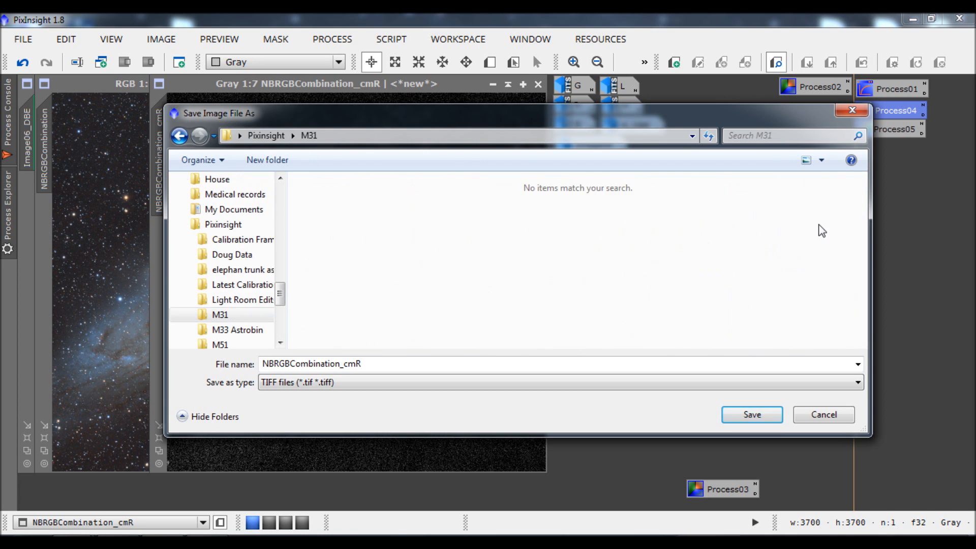
- Name the mask file Red Mask PI and save it as a TIFF
double_click(396, 364)
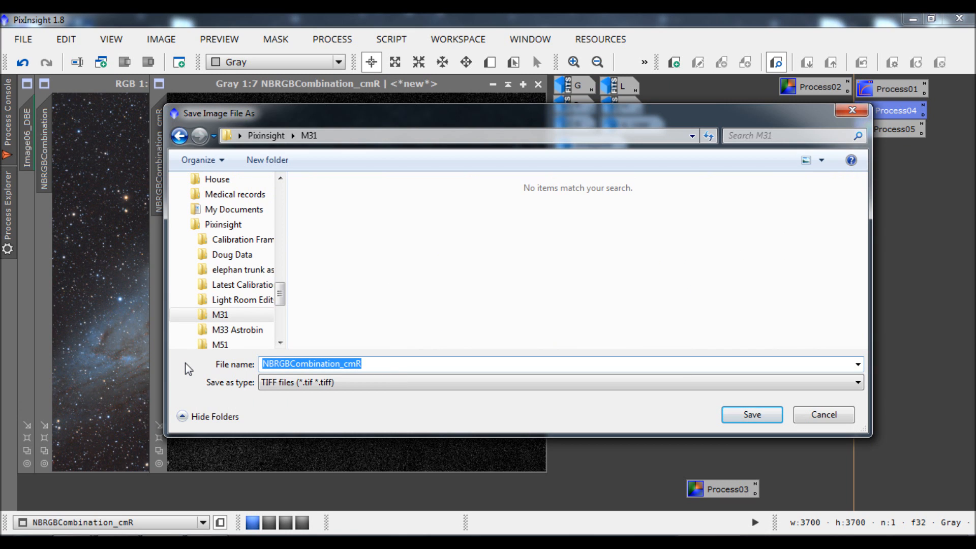
text(R)
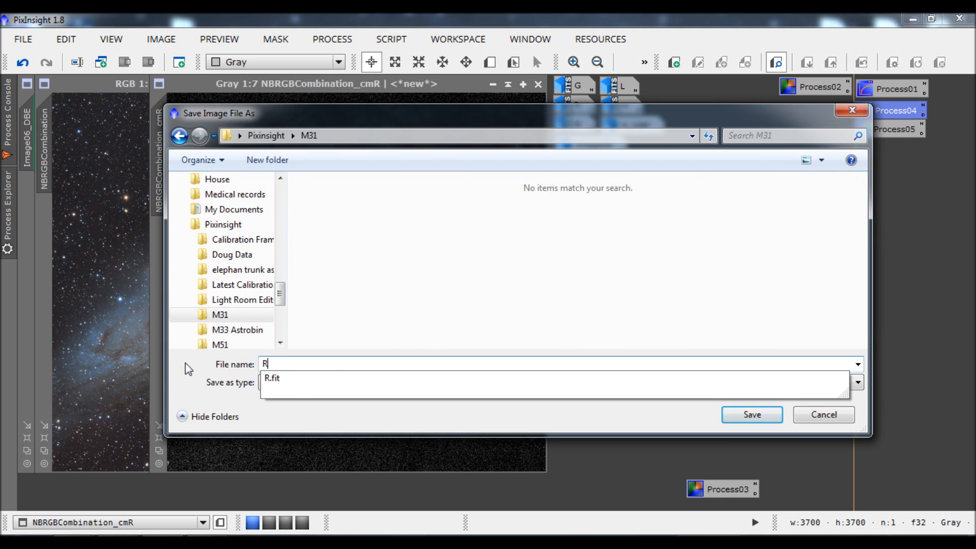
text(ed)
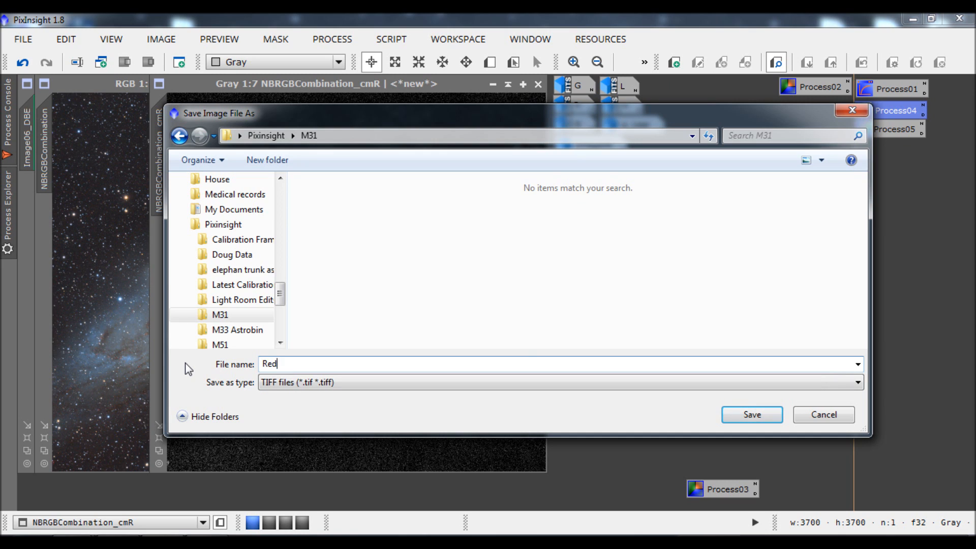
text( Mask PI)
click(757, 417)
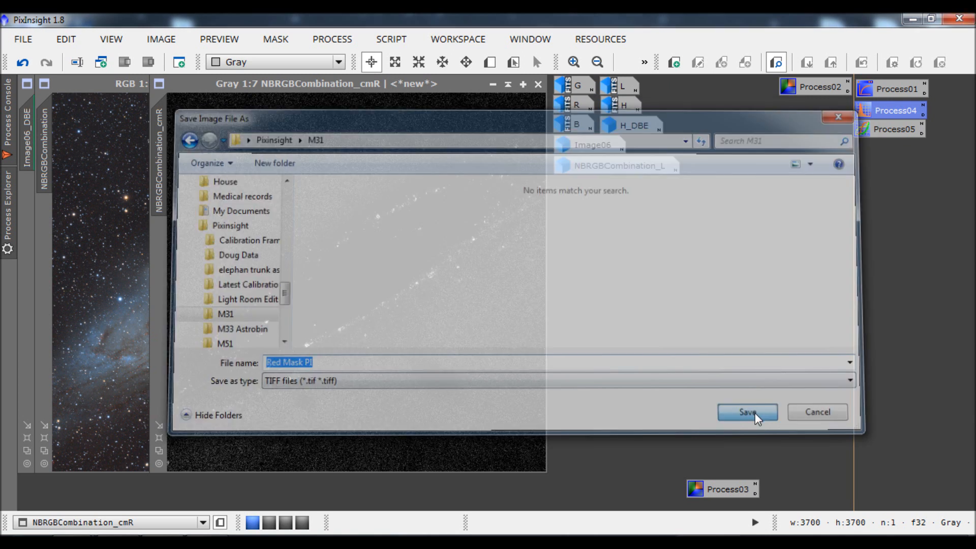
- Write the TIFF as 16-bit unsigned integer with the associated alpha channel option turned off
click(680, 324)
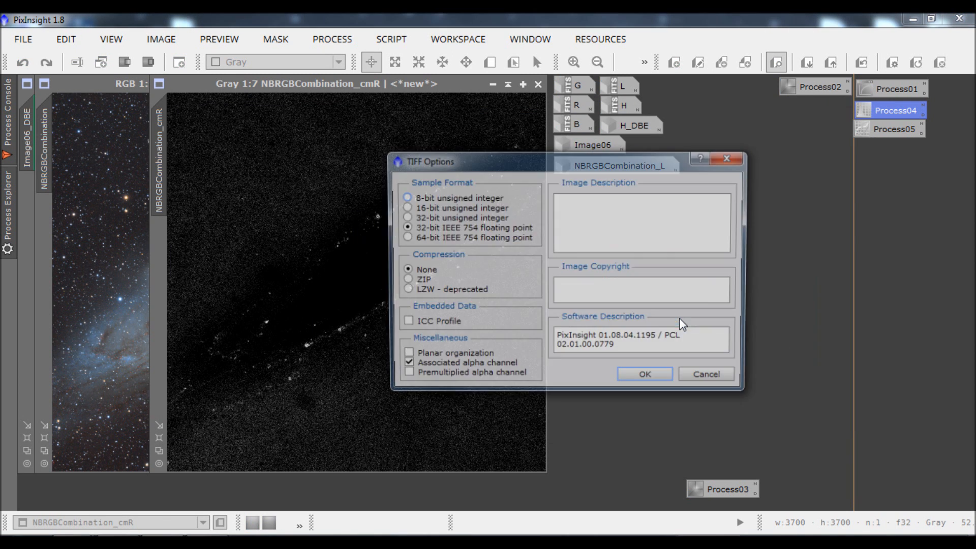
click(404, 207)
click(403, 366)
click(645, 378)
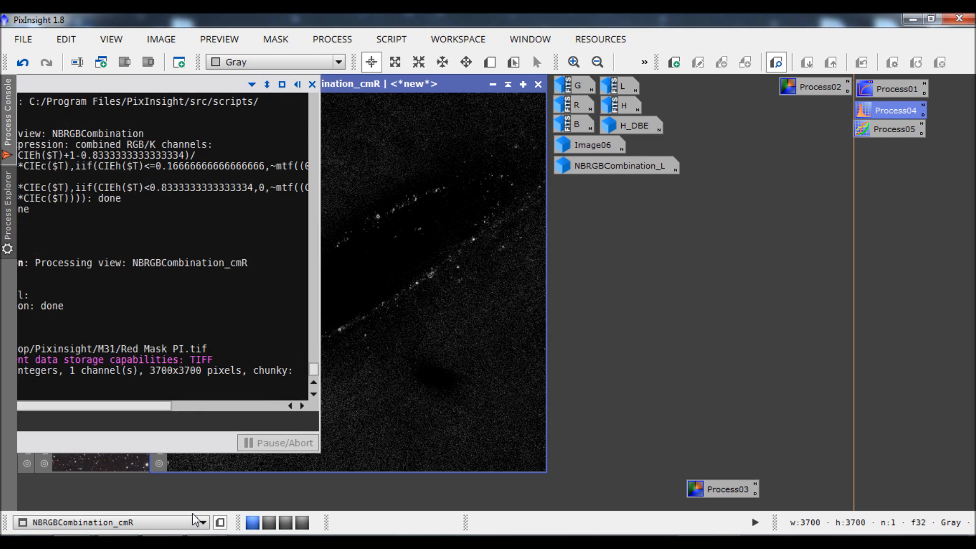
- Launch Adobe Photoshop CC (64 Bit) and open the Red Mask PI file from the Pixinsight M31 folder
key(super)
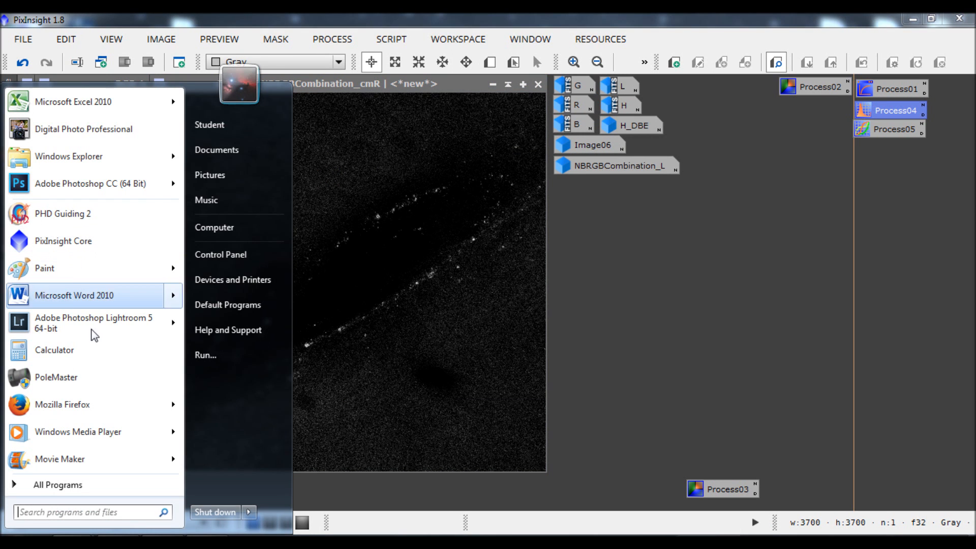
click(70, 188)
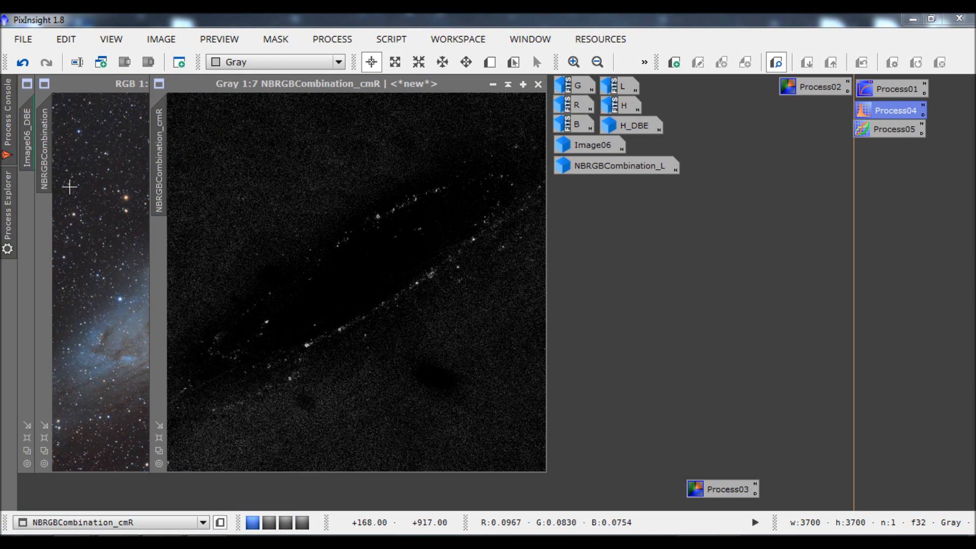
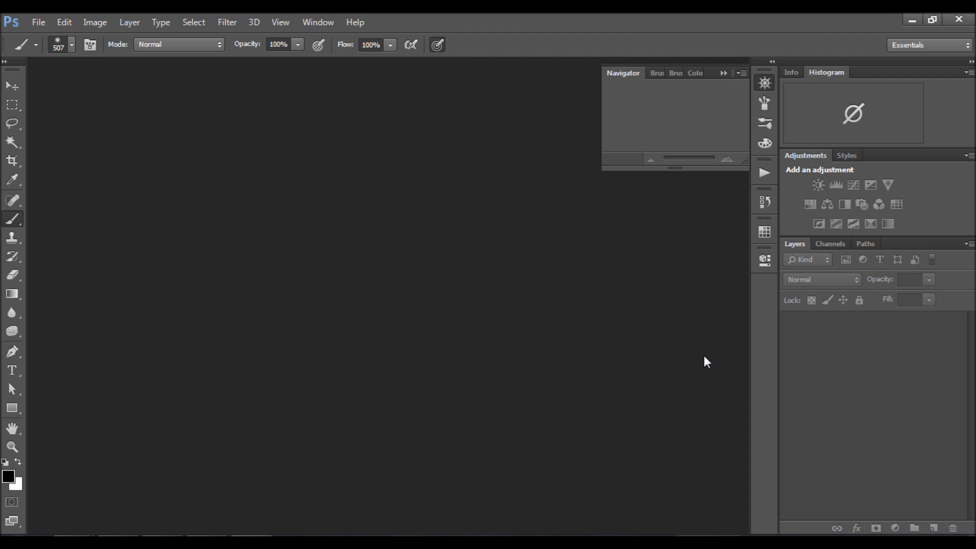
double_click(314, 225)
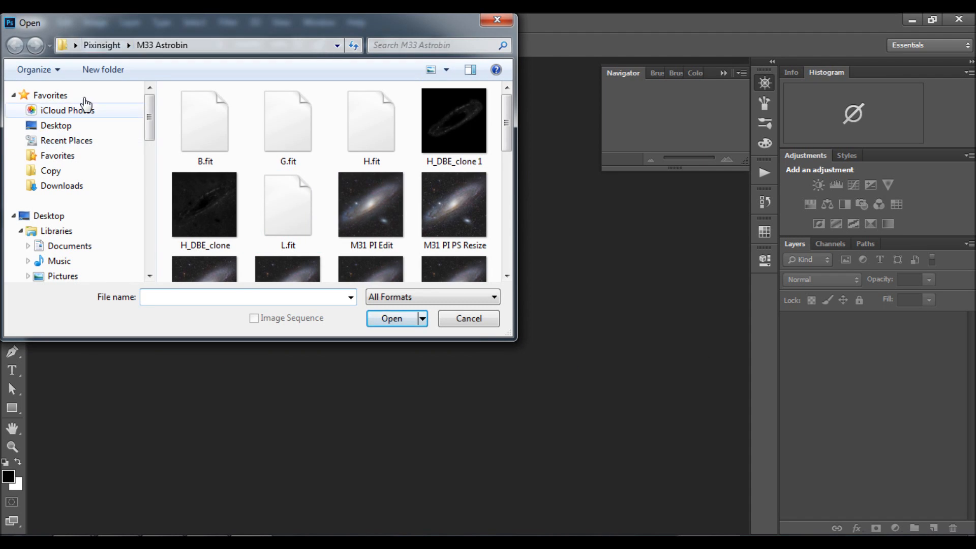
click(105, 45)
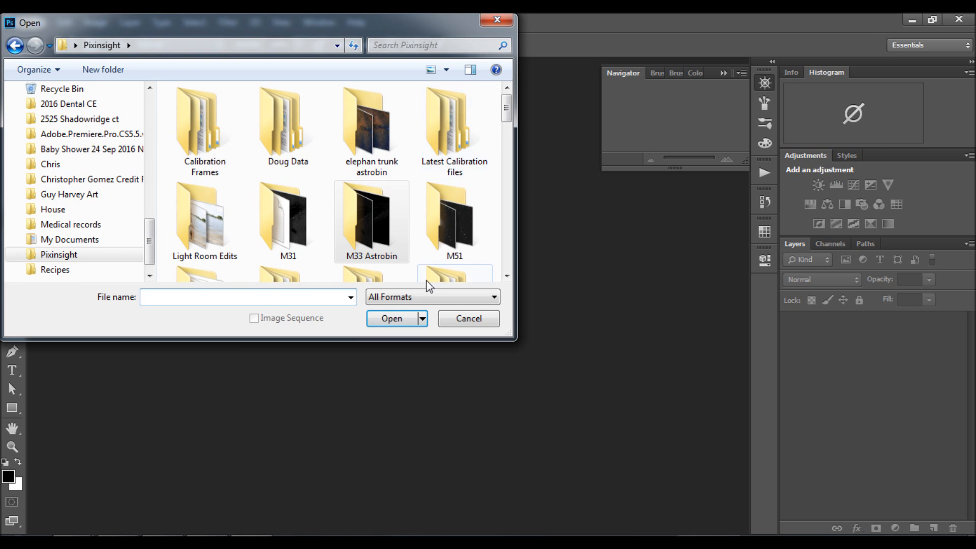
double_click(292, 236)
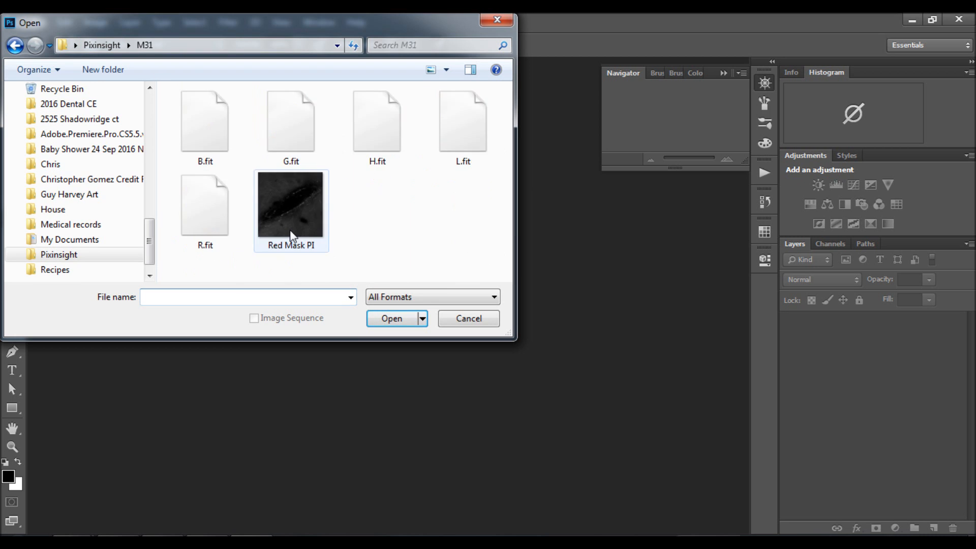
double_click(292, 236)
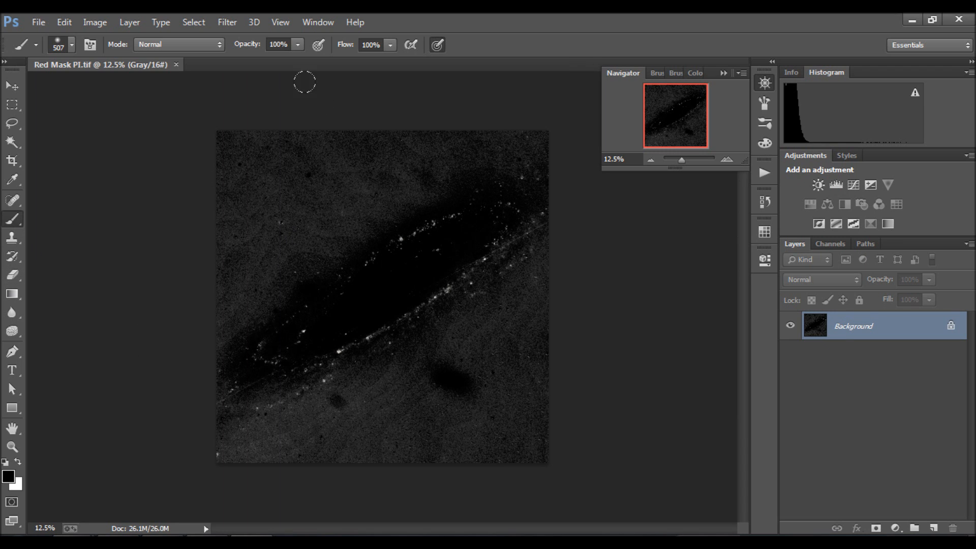
- Set the soft brush to 1053 px and paint the background around the galaxy black
click(74, 48)
drag(154, 91, 157, 91)
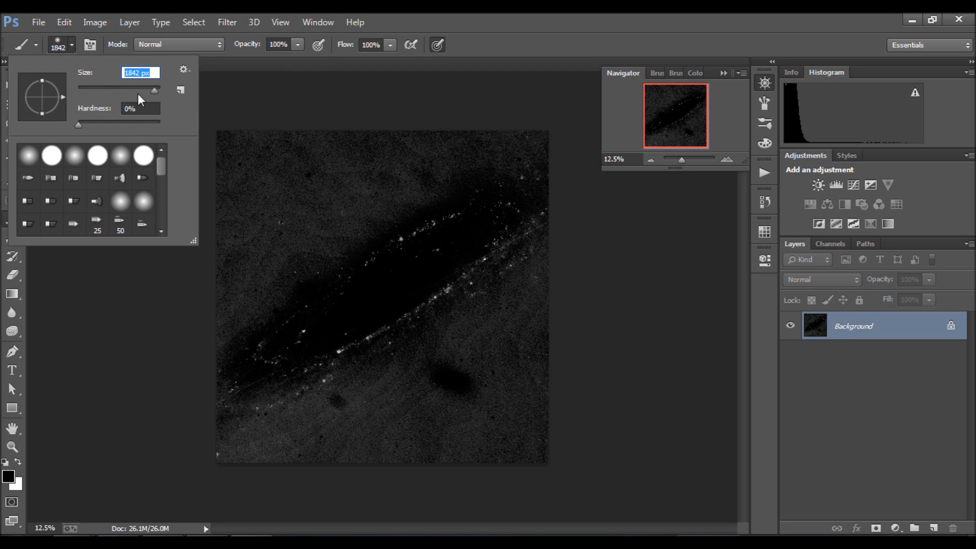
drag(154, 90, 154, 91)
mouse_move(233, 143)
mouse_down()
mouse_move(182, 161)
mouse_move(240, 157)
mouse_move(184, 188)
mouse_move(196, 178)
mouse_move(180, 237)
mouse_move(327, 130)
mouse_move(433, 85)
mouse_move(286, 183)
mouse_move(385, 150)
mouse_move(287, 194)
mouse_move(166, 284)
mouse_move(163, 330)
mouse_move(189, 433)
mouse_move(475, 407)
mouse_move(550, 385)
mouse_move(425, 468)
mouse_move(539, 329)
mouse_move(385, 433)
mouse_move(511, 325)
mouse_move(423, 385)
mouse_move(464, 335)
mouse_move(401, 369)
mouse_move(526, 276)
mouse_move(553, 237)
mouse_move(502, 307)
mouse_move(397, 371)
mouse_move(257, 424)
mouse_move(177, 429)
mouse_up()
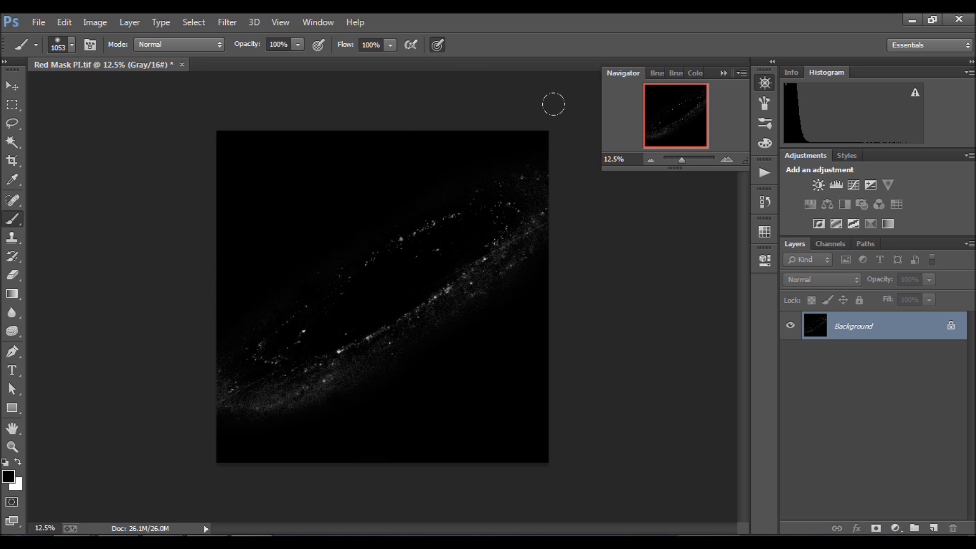
drag(370, 375, 308, 401)
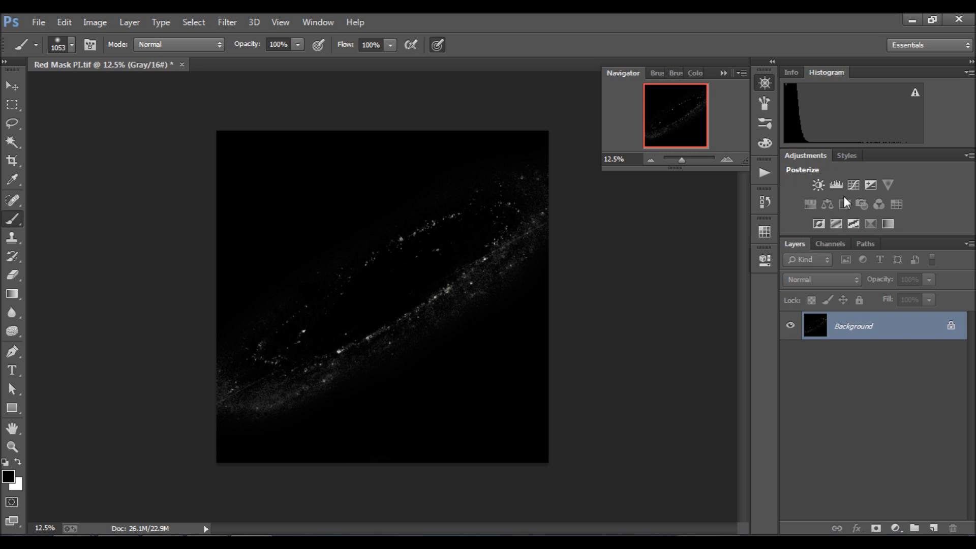
- Using a very steep Curves adjustment layer to expose residue, paint the leftover edge patches black on the Background layer and hide the Curves layer
click(854, 184)
drag(668, 387, 723, 405)
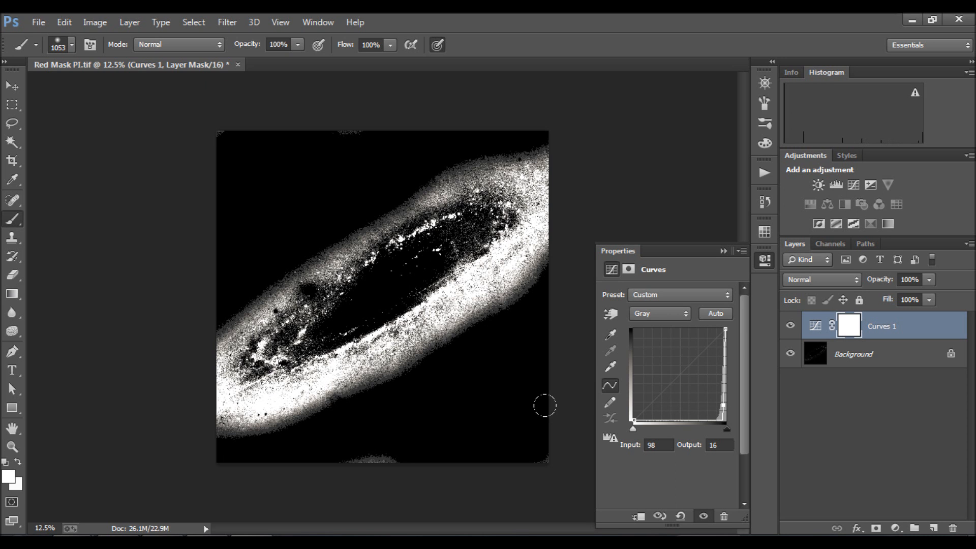
click(814, 362)
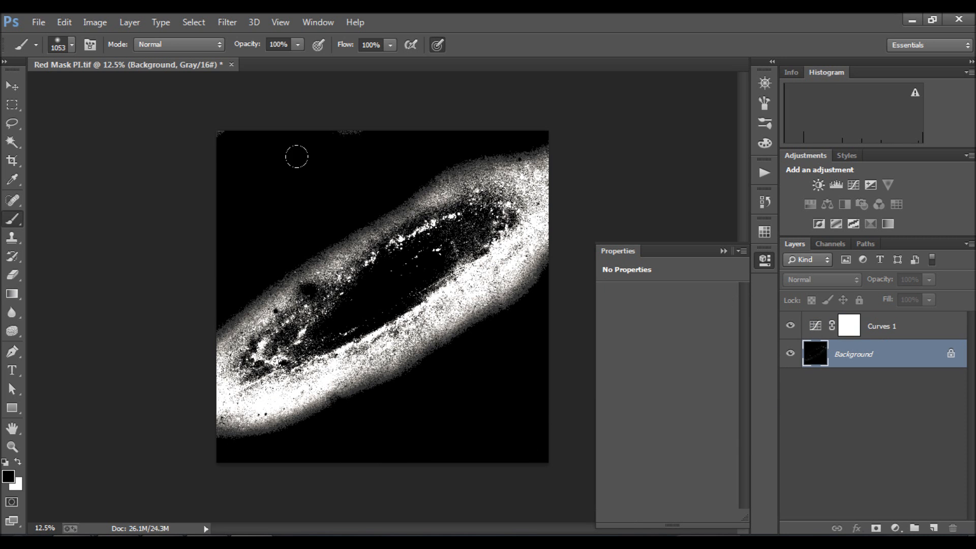
drag(340, 98, 96, 112)
drag(561, 107, 521, 89)
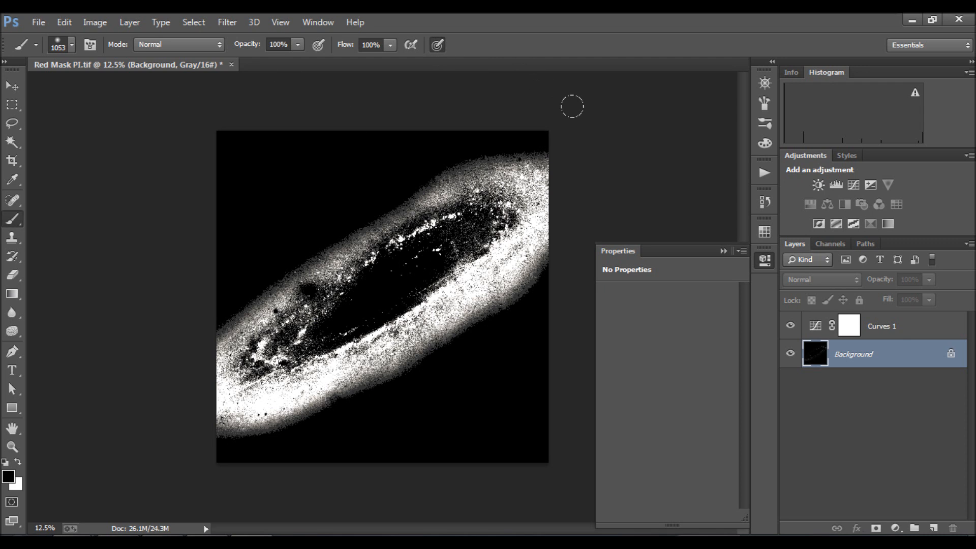
click(790, 326)
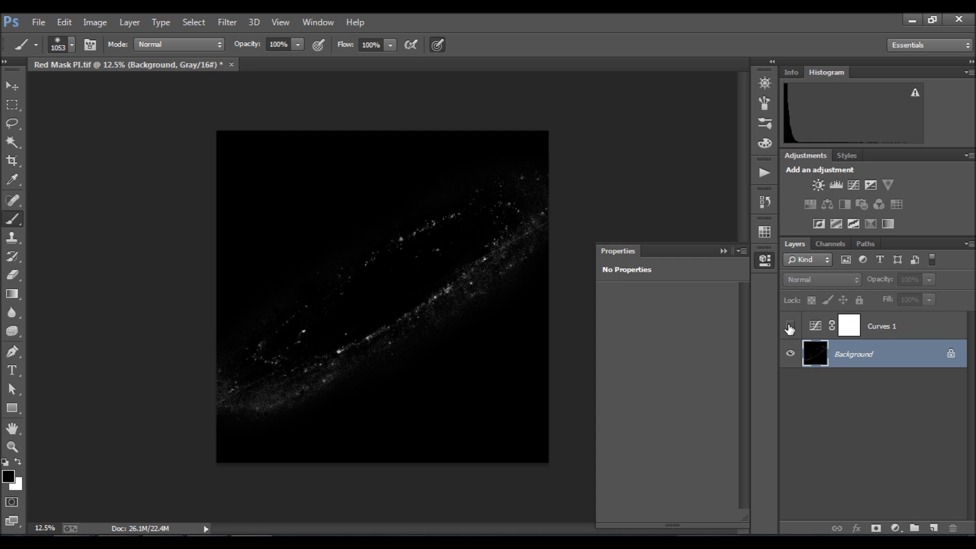
- Apply a Gaussian Blur with a 5.1-pixel radius to the Background layer while checking the lower spiral arm up close
click(766, 84)
drag(682, 161, 688, 163)
drag(670, 117, 676, 120)
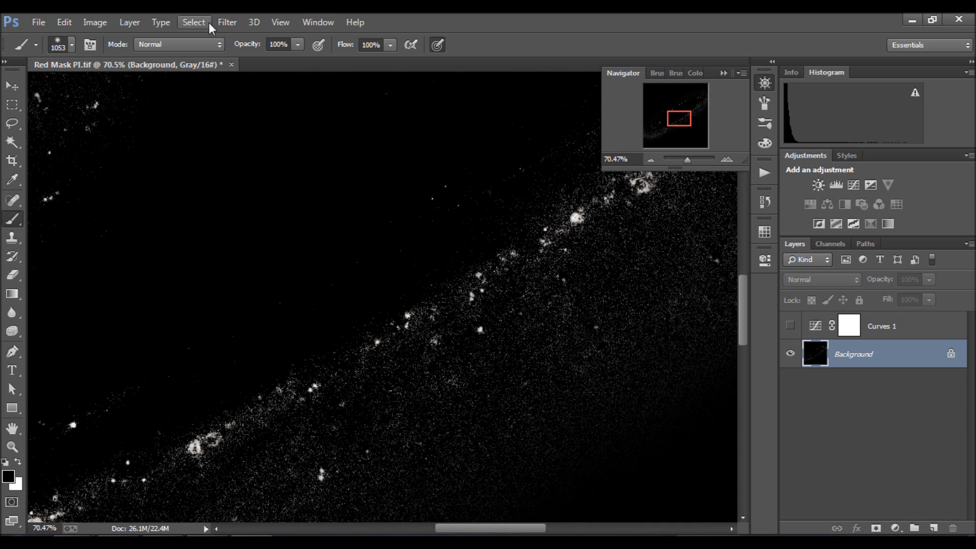
click(226, 22)
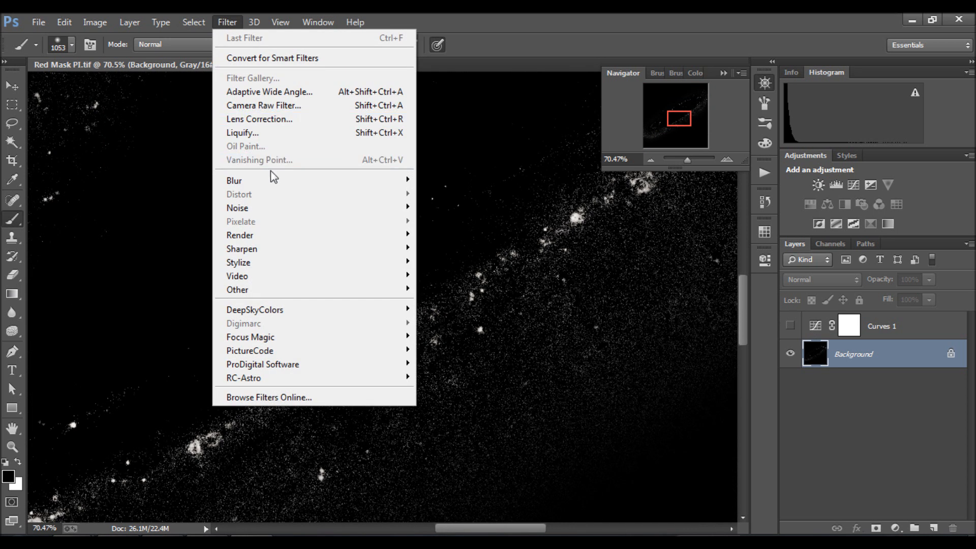
mouse_move(274, 179)
click(468, 282)
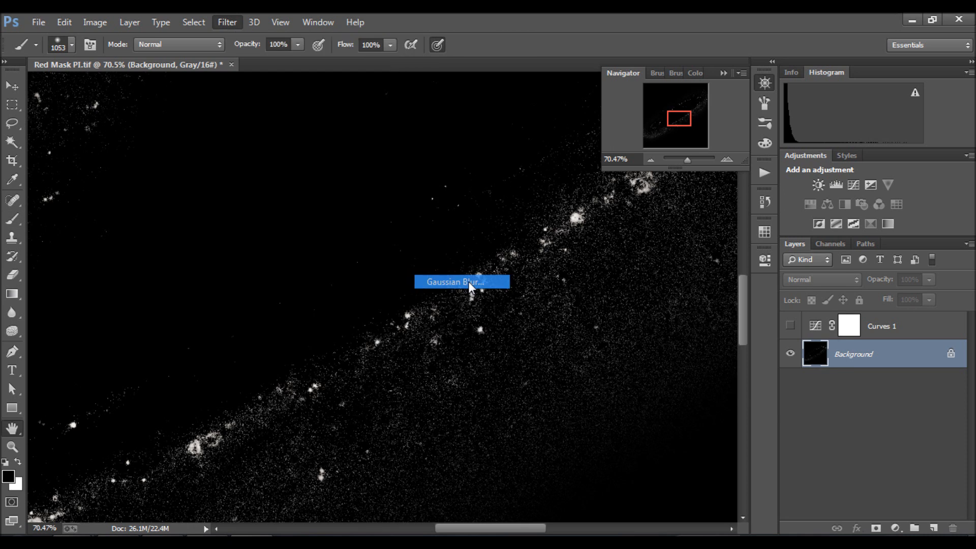
mouse_move(652, 388)
mouse_down()
mouse_move(636, 392)
mouse_move(650, 393)
mouse_up()
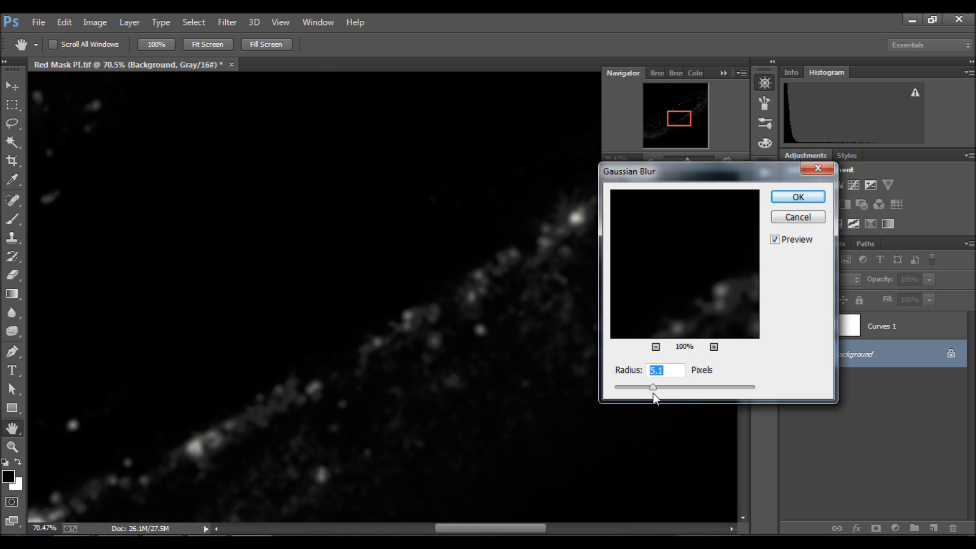
click(778, 197)
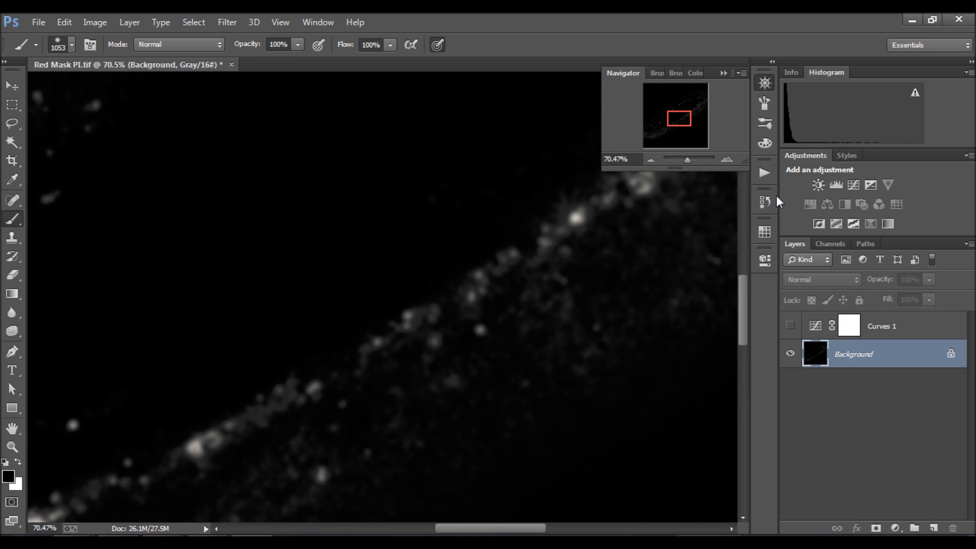
- Brighten the mask with a Levels adjustment layer at midtones 1.17 and compare it before and after
click(835, 186)
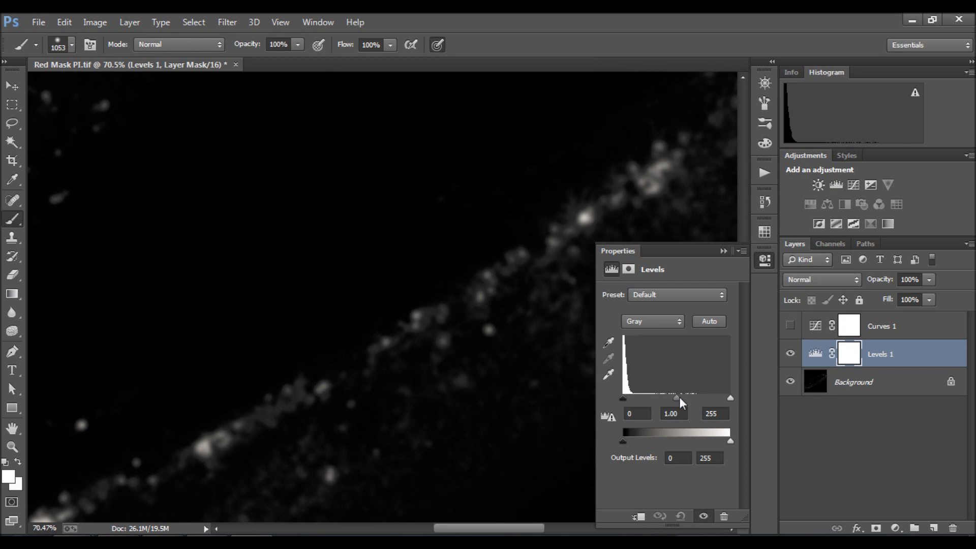
drag(677, 397, 666, 398)
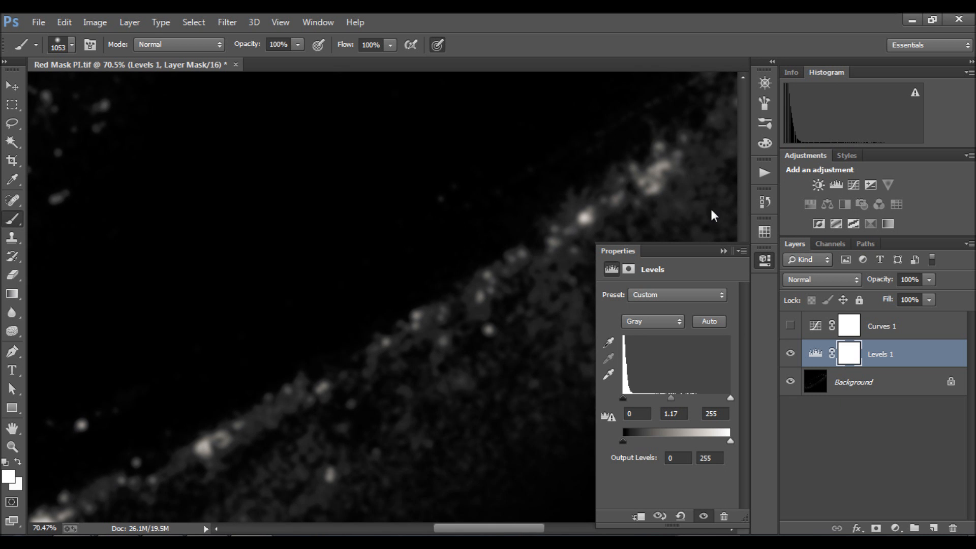
click(761, 88)
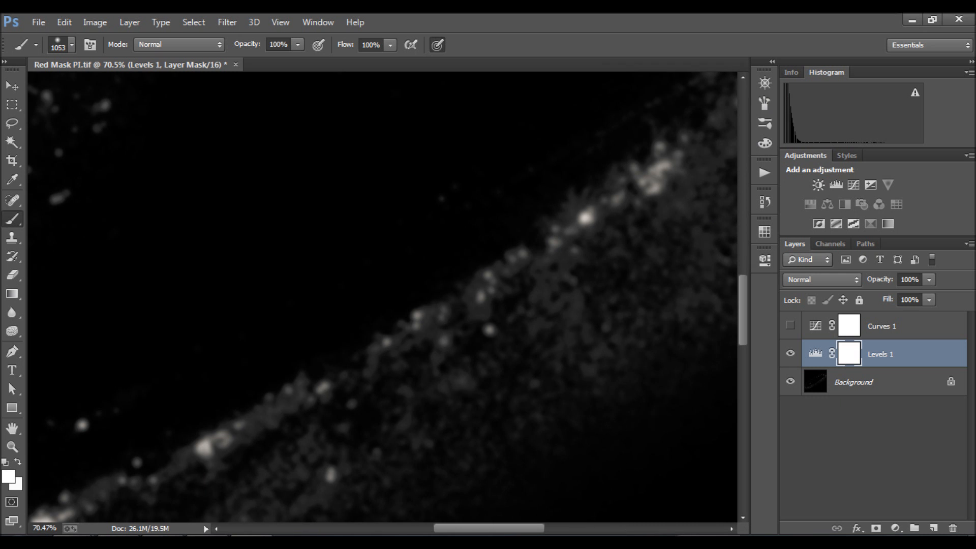
click(766, 82)
drag(679, 119, 685, 160)
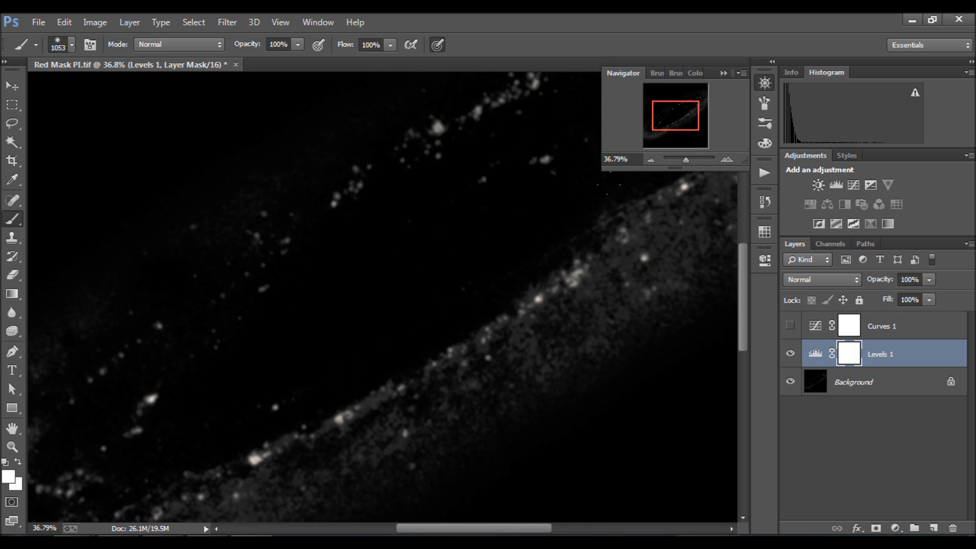
click(790, 354)
click(791, 355)
- Check the mask once more through the Curves 1 layer and delete that layer
click(791, 326)
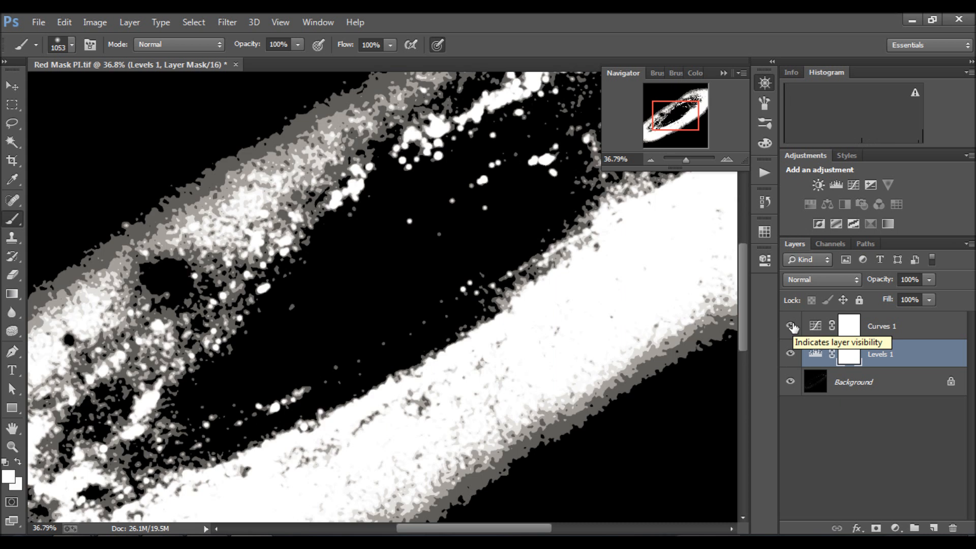
click(792, 327)
click(792, 327)
drag(816, 330, 953, 528)
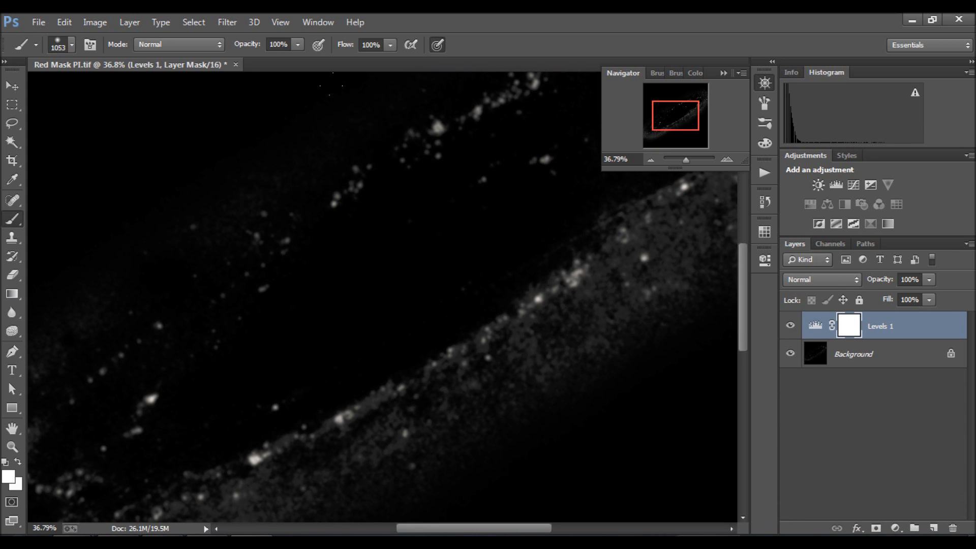
- Save a copy of the mask as the TIFF Red Mask PS in the M31 folder, without layers
click(39, 22)
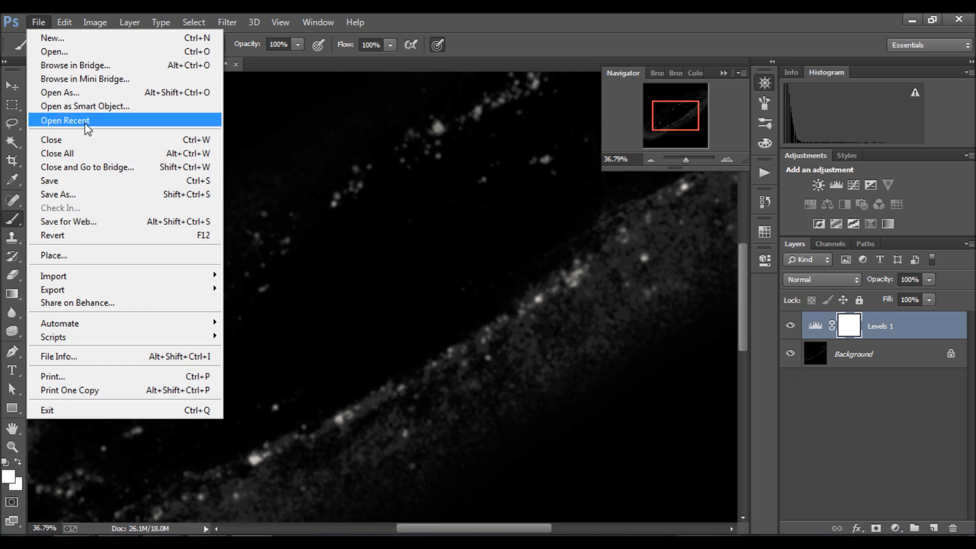
click(96, 189)
click(189, 148)
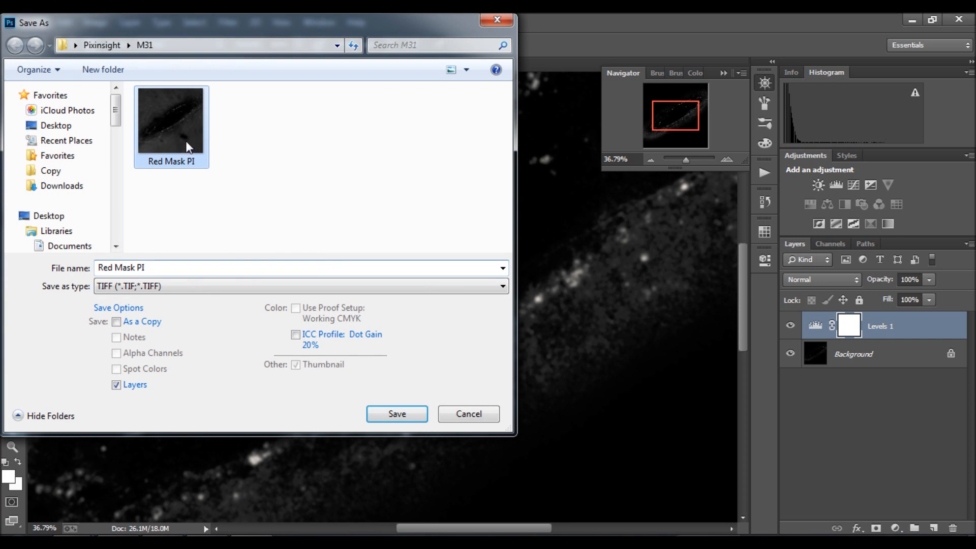
click(168, 268)
click(168, 268)
key(BackSpace)
text(S)
click(117, 384)
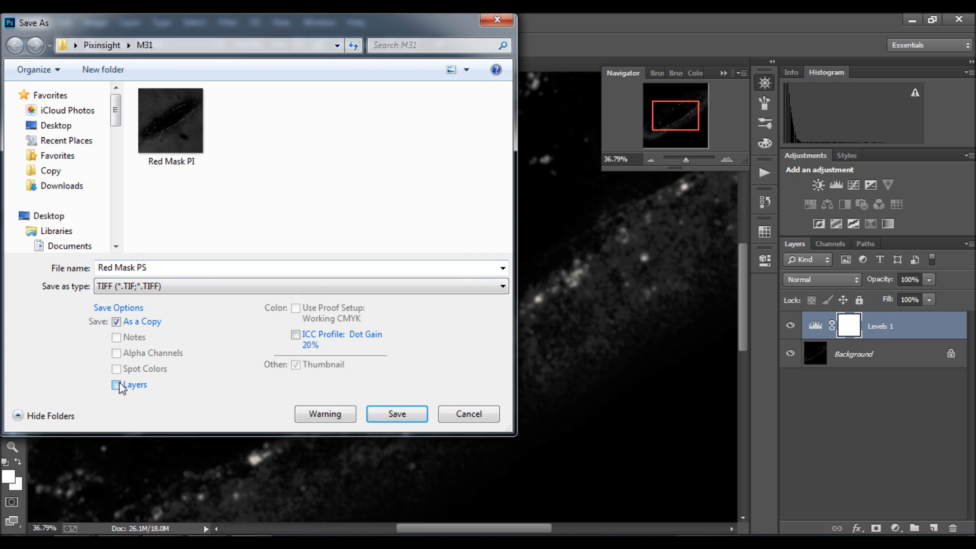
click(396, 414)
click(582, 79)
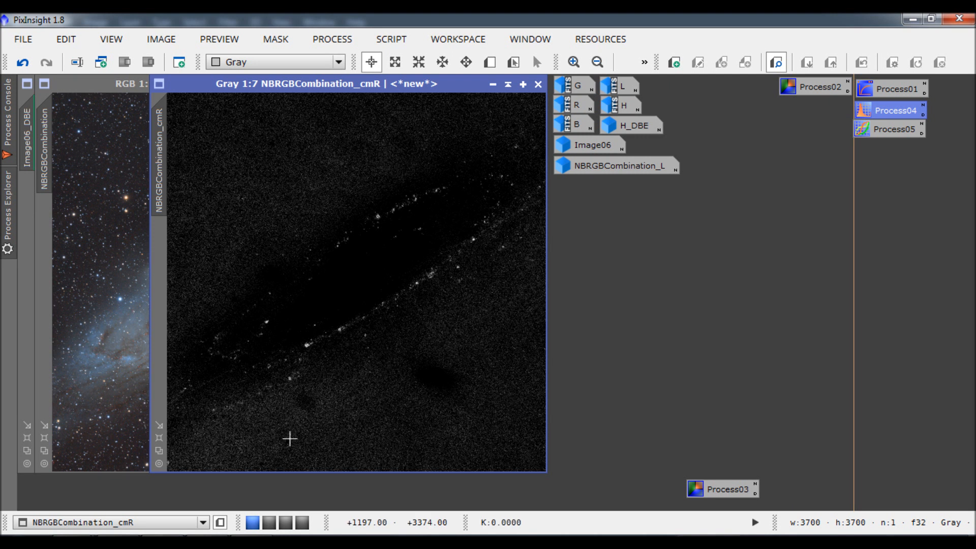
- In PixInsight, iconize the NBRGBCombination_cmR image and open Red Mask PS from the Pixinsight M31 folder
click(492, 84)
drag(420, 282, 627, 195)
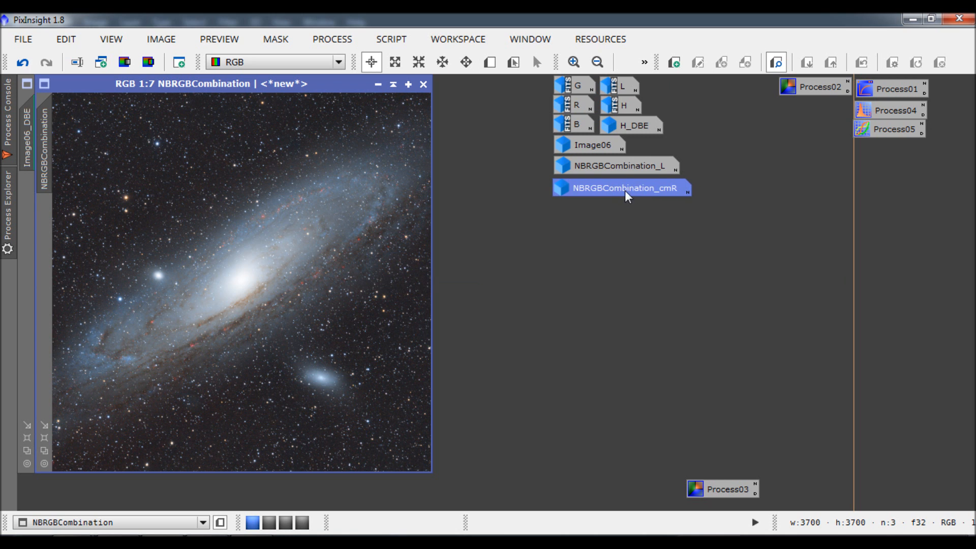
key(ctrl+o)
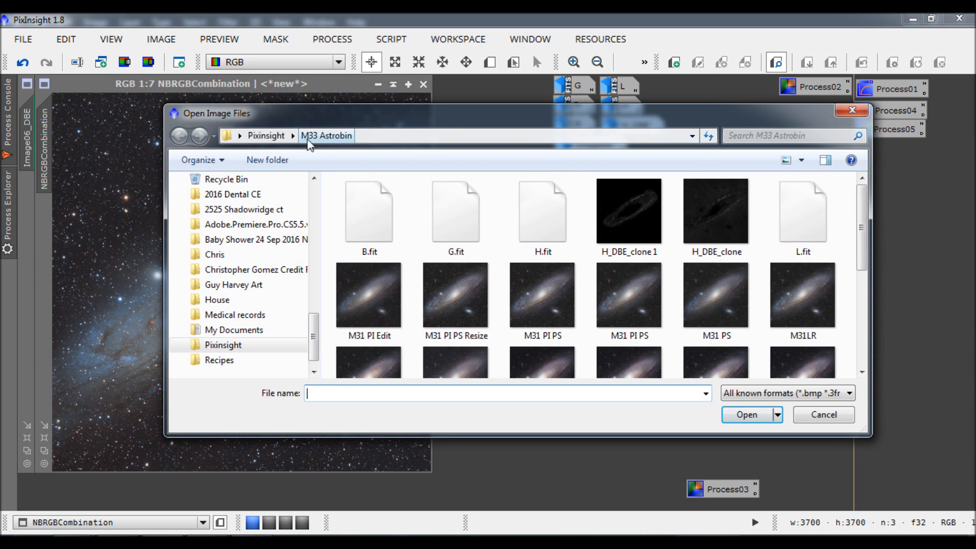
click(278, 138)
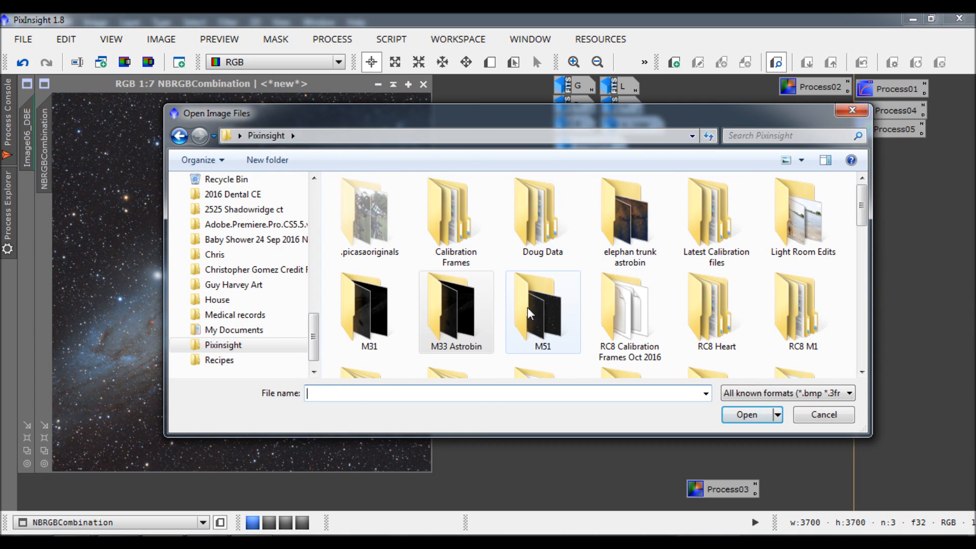
click(346, 338)
double_click(346, 338)
double_click(838, 212)
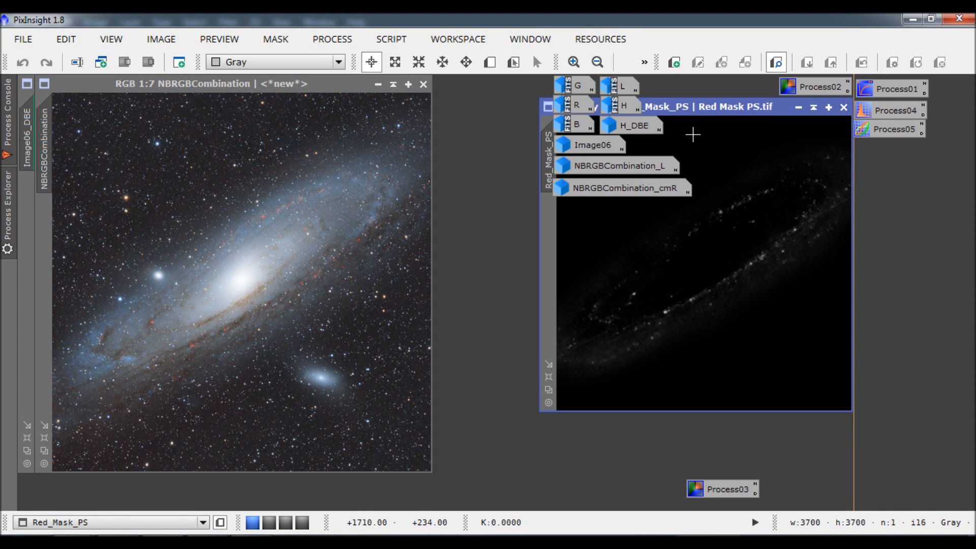
- Place the Red_Mask_PS window clear of the image icons and examine the bright regions along the galaxy's arms at 1:5
drag(695, 108, 468, 182)
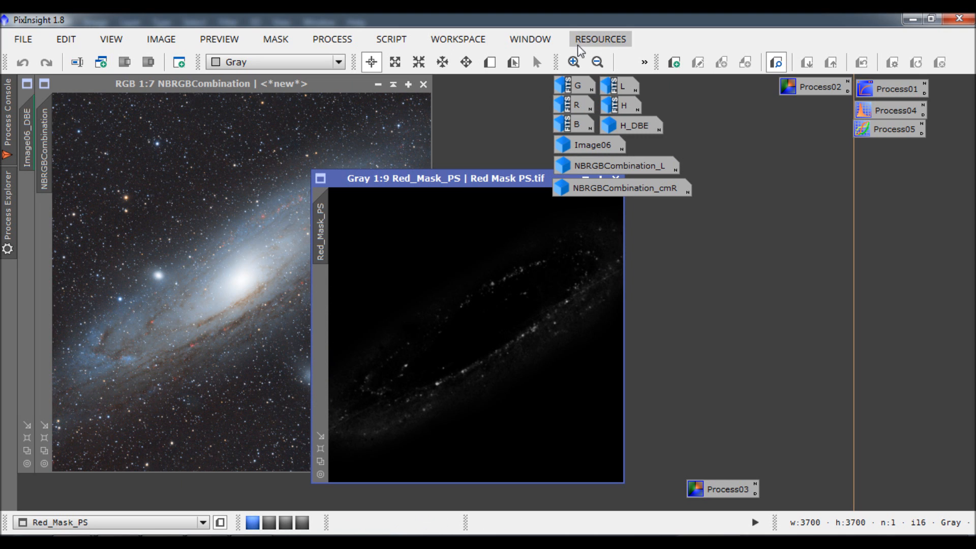
click(574, 61)
click(574, 62)
click(574, 61)
click(574, 61)
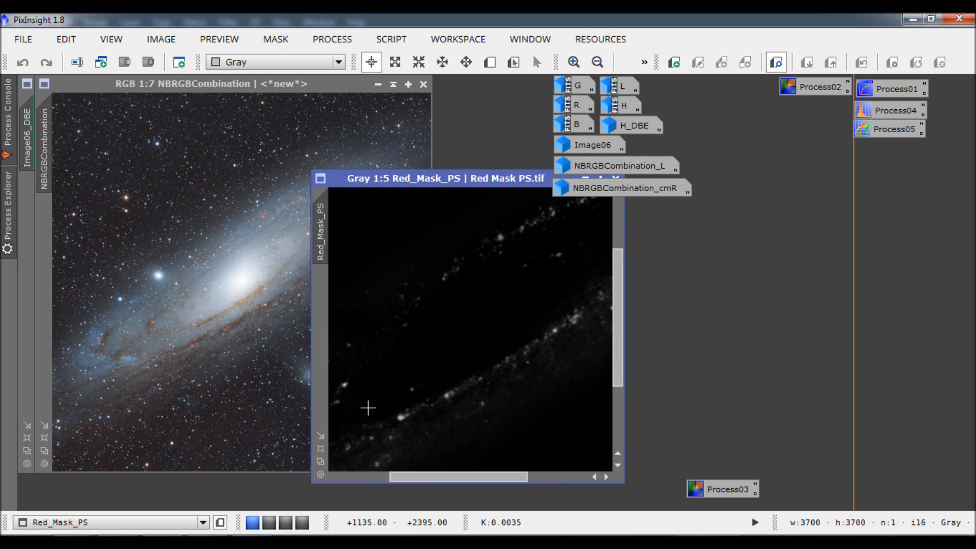
drag(445, 479, 497, 483)
drag(619, 358, 614, 319)
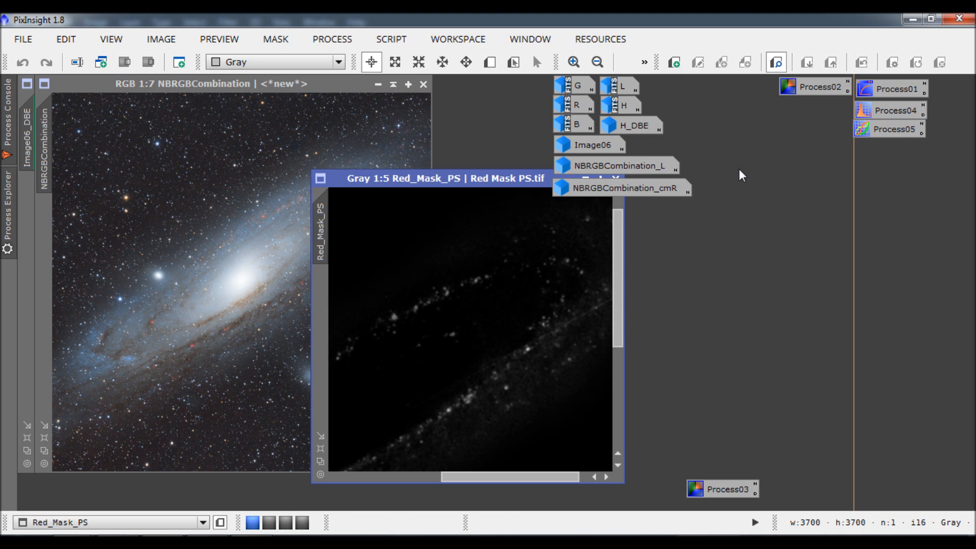
- Open the HistogramTransformation stored in Process04, choose Red_Mask_PS as its view and turn on the real-time preview
double_click(885, 130)
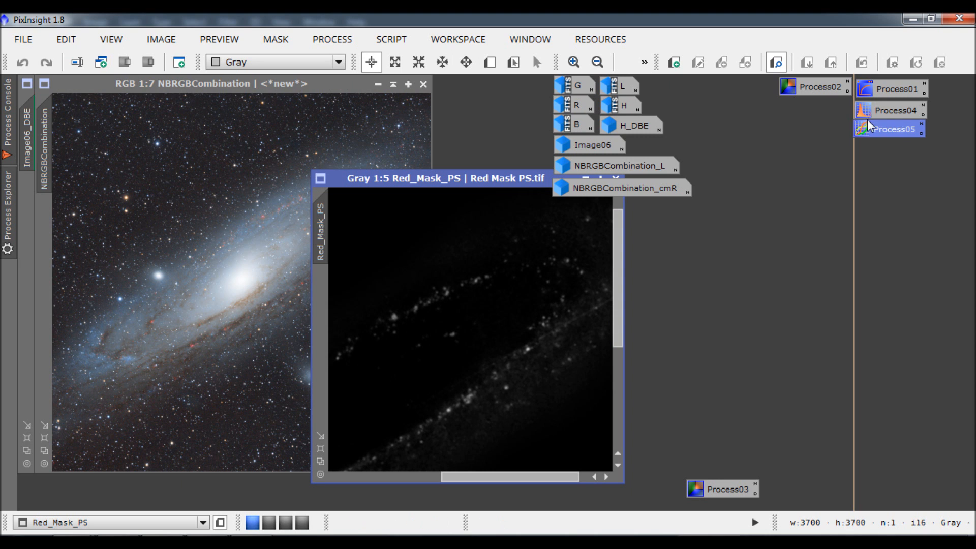
click(875, 114)
double_click(878, 108)
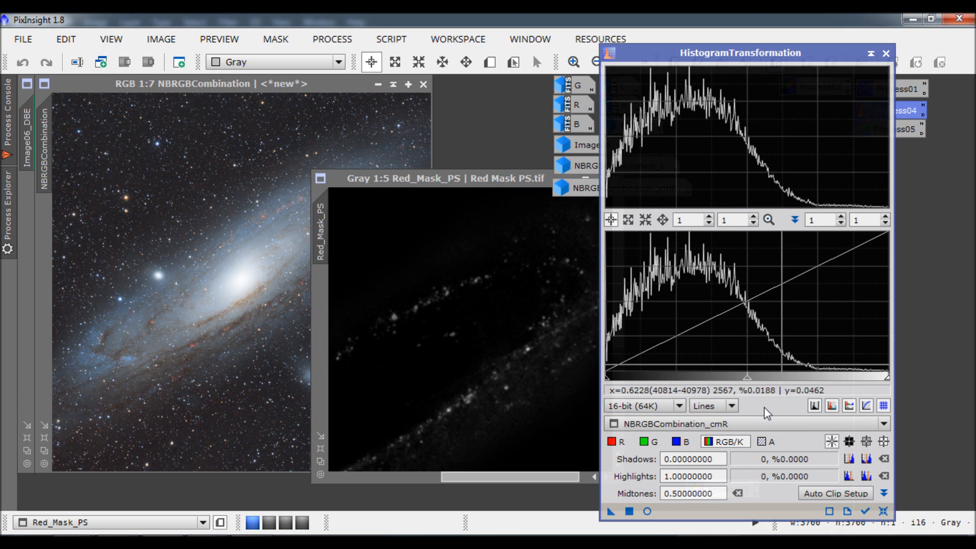
click(741, 423)
click(717, 410)
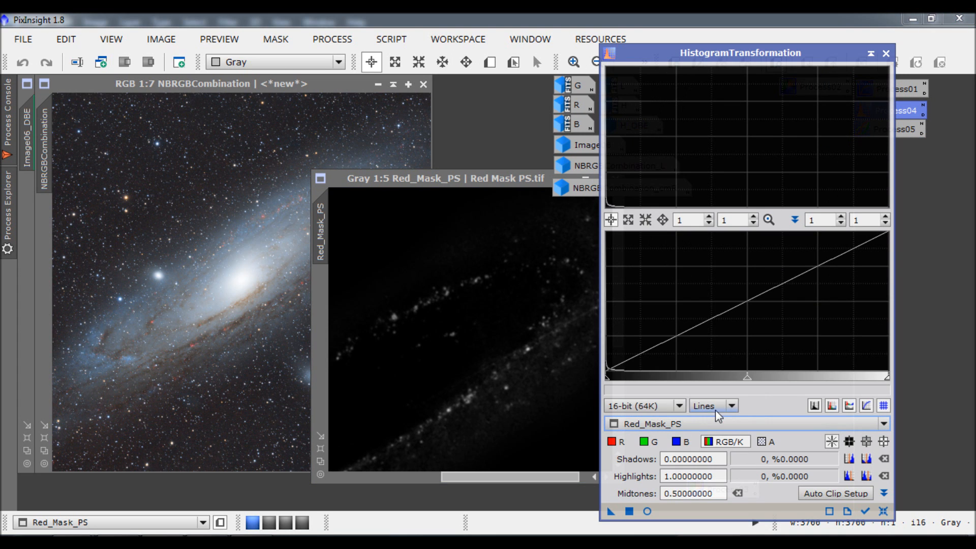
click(647, 511)
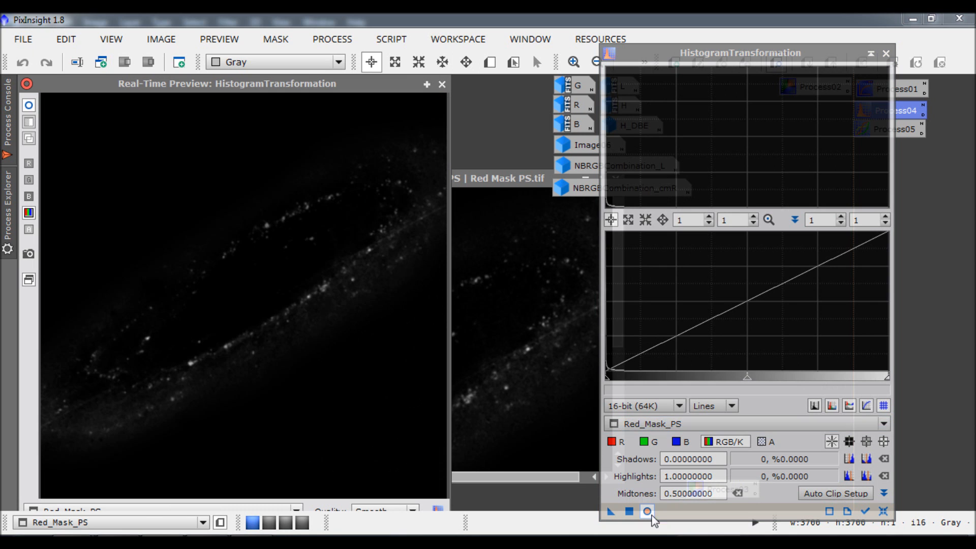
- Set the histogram shadows to about 0.0456 and midtones to about 0.326, compare with the original in the preview, and apply to Red_Mask_PS
drag(747, 377, 707, 379)
drag(612, 378, 623, 379)
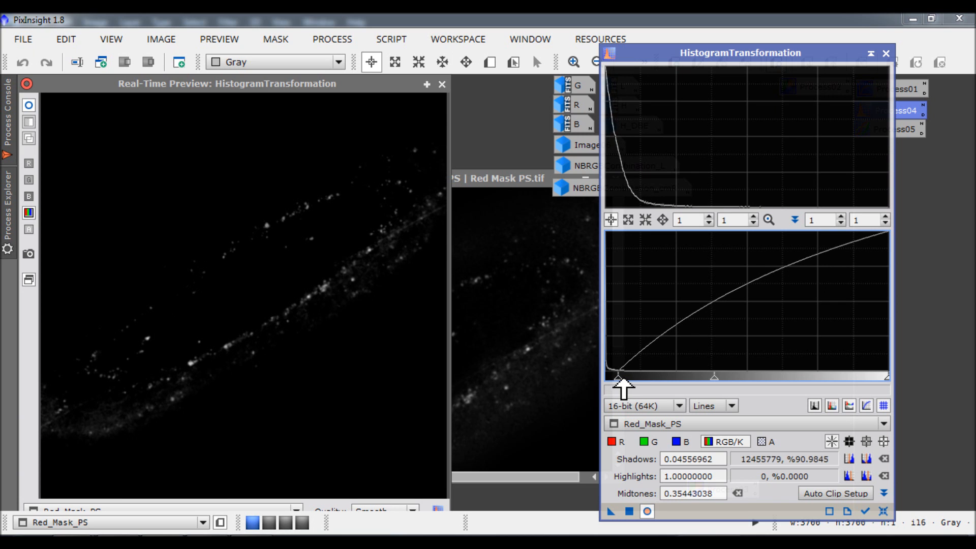
mouse_move(715, 379)
mouse_down()
mouse_move(698, 379)
mouse_move(707, 379)
mouse_up()
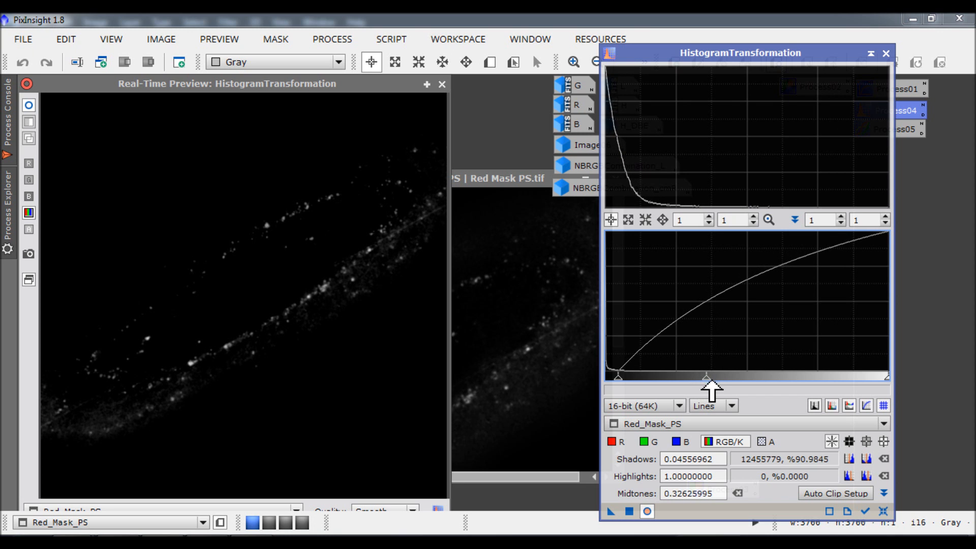
click(647, 512)
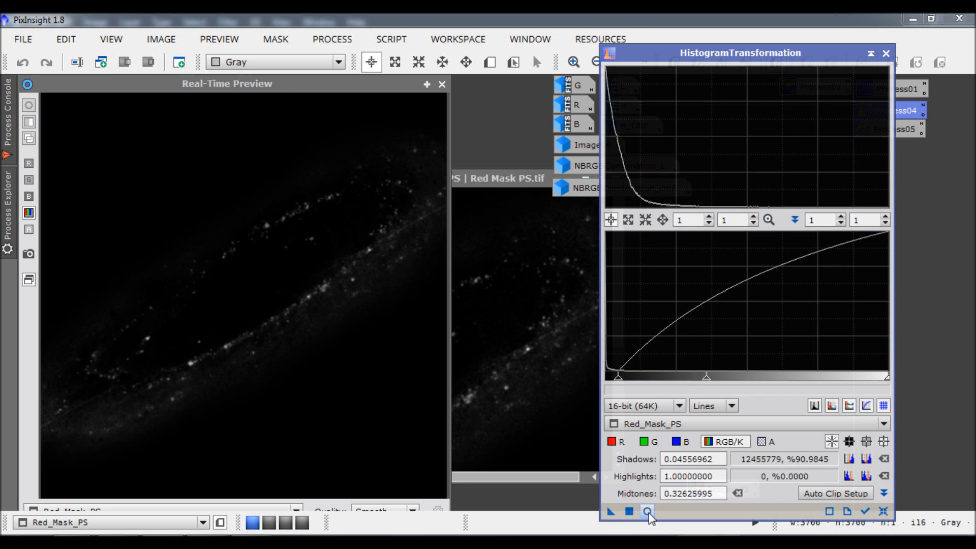
click(648, 512)
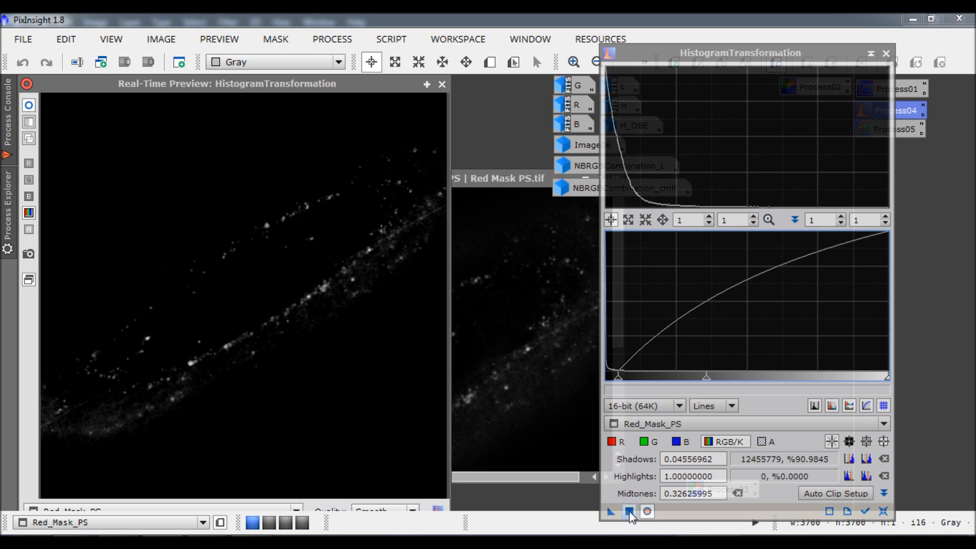
click(629, 511)
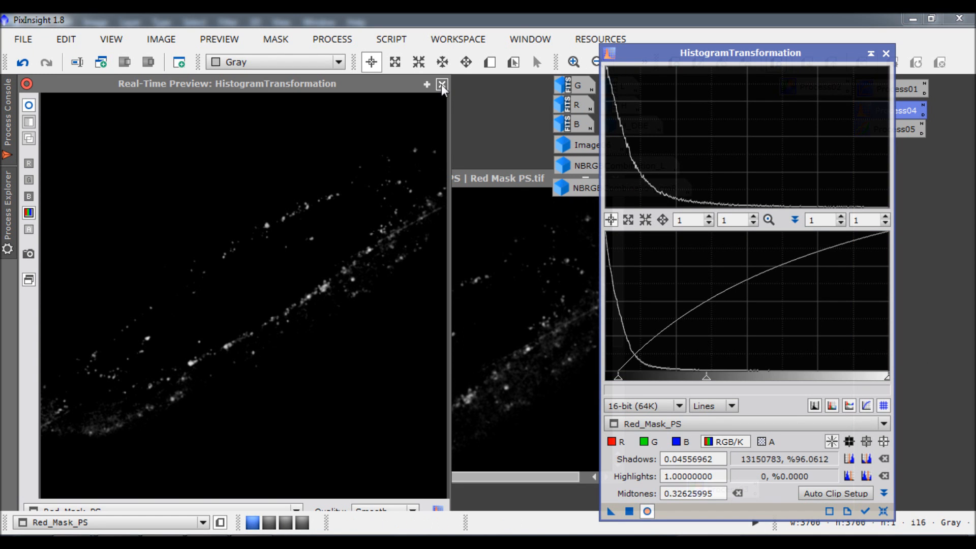
click(441, 84)
- Apply Red_Mask_PS as the mask of NBRGBCombination, close HistogramTransformation and park the rolled-up mask window below the image icons
drag(326, 237, 43, 254)
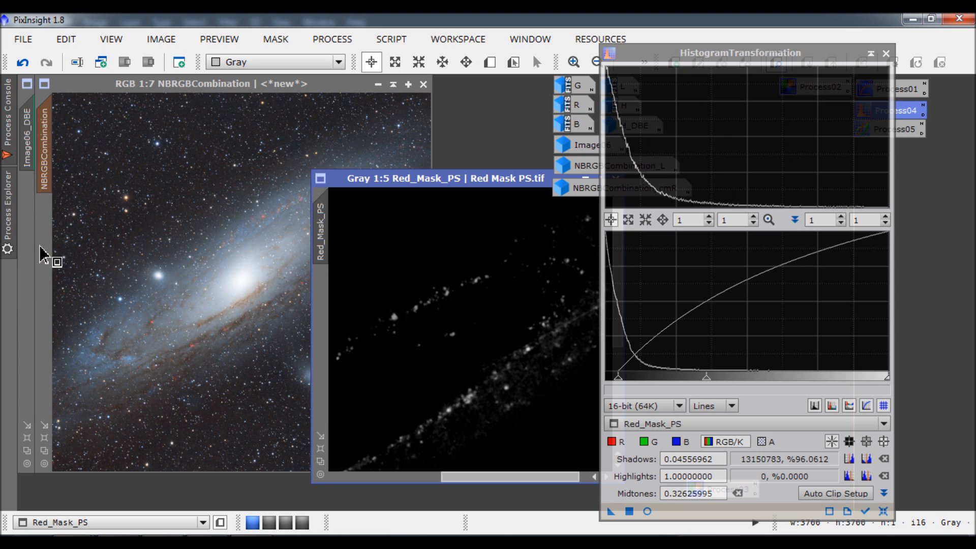
click(886, 53)
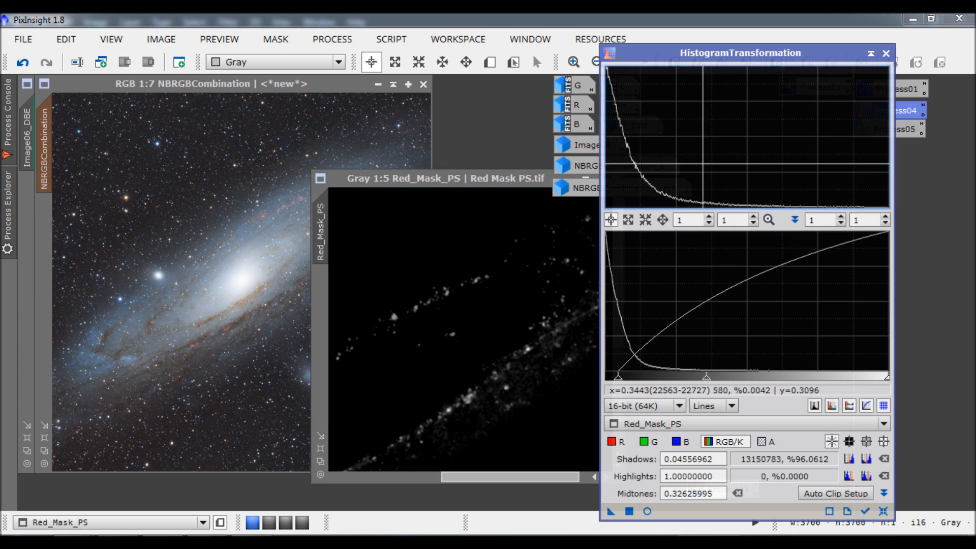
click(887, 54)
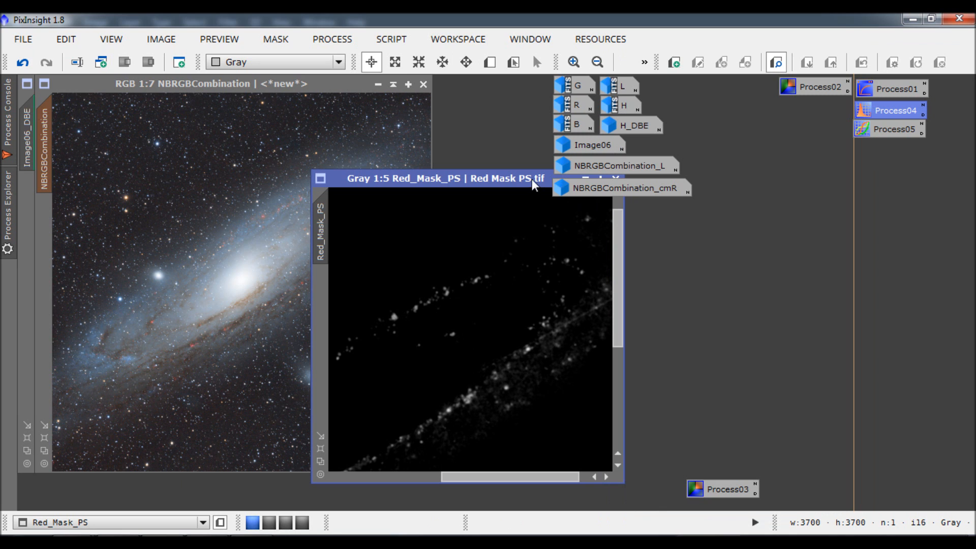
click(587, 176)
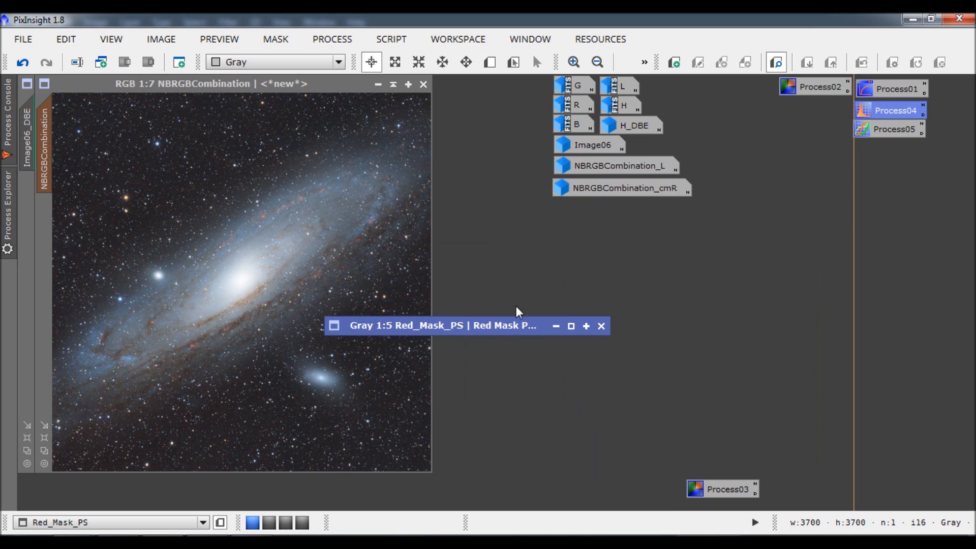
drag(480, 325, 705, 209)
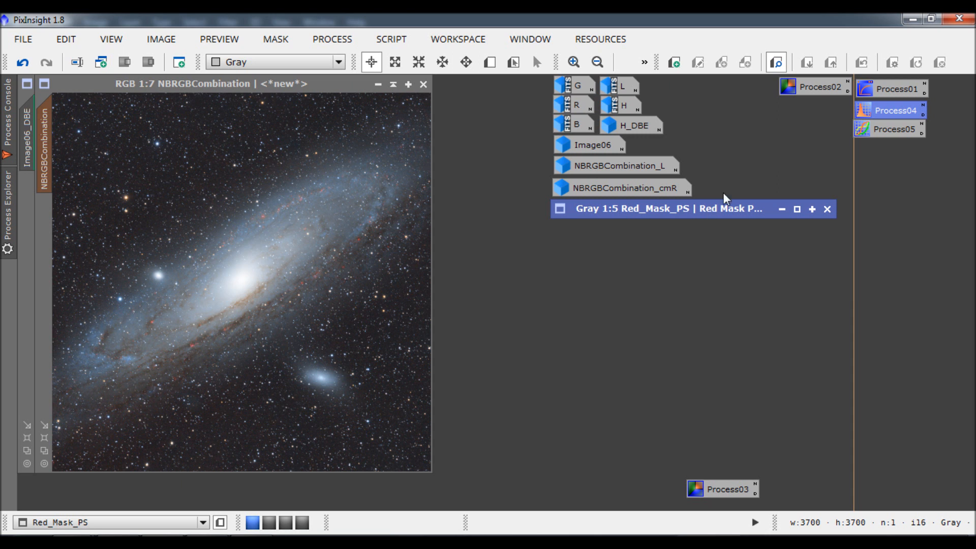
- Open the CurvesTransformation stored in Process05 and turn on its real-time preview for NBRGBCombination
double_click(884, 129)
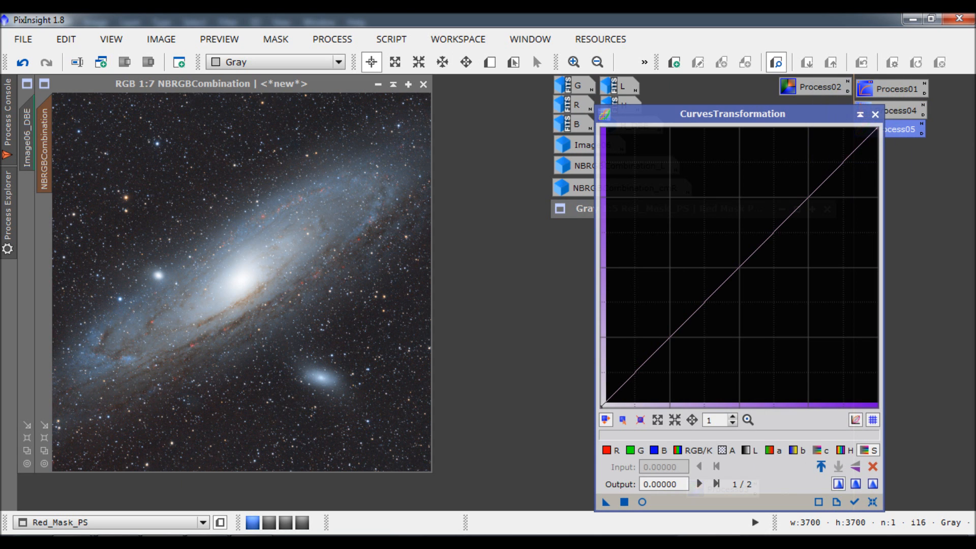
click(645, 502)
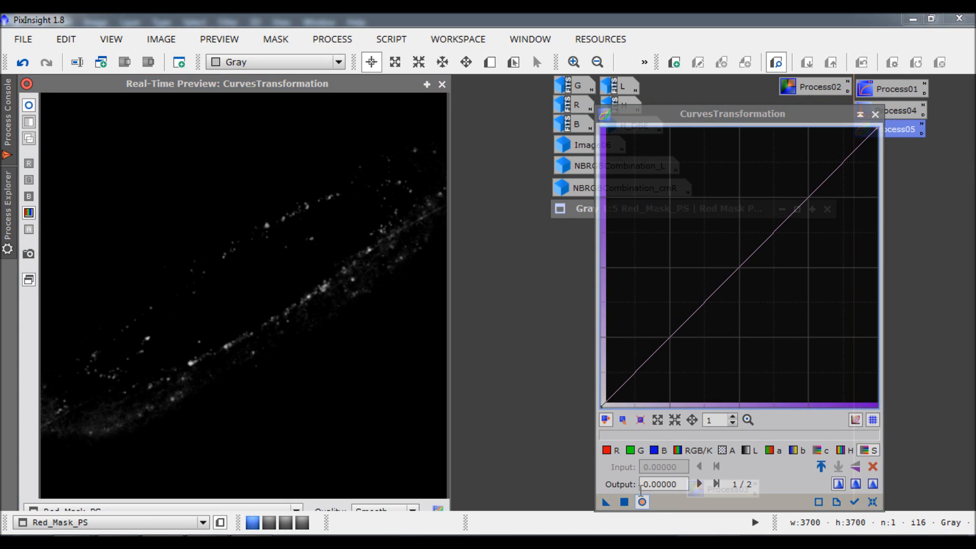
click(442, 84)
click(246, 84)
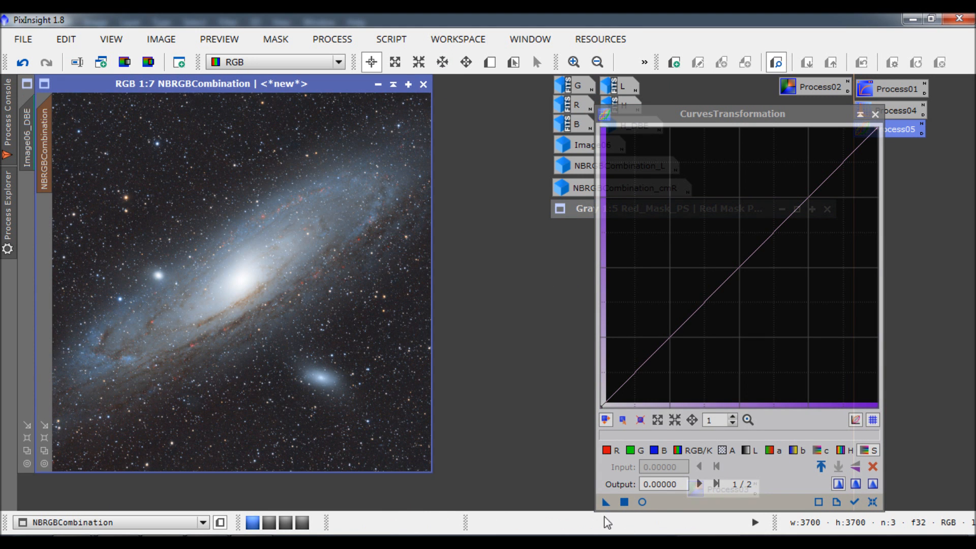
click(643, 502)
- Raise the red channel curve with one point at about input 0.385, output 0.621
click(608, 450)
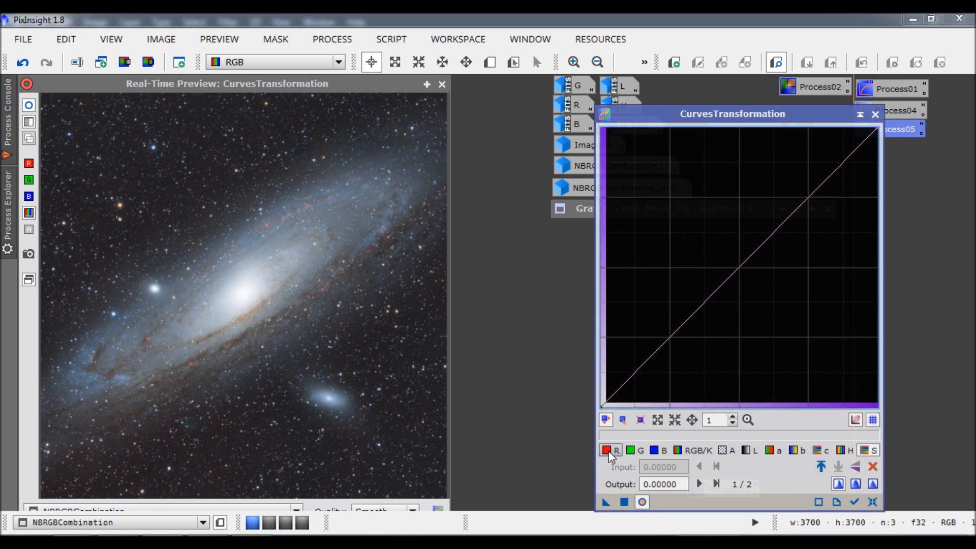
drag(736, 268, 813, 336)
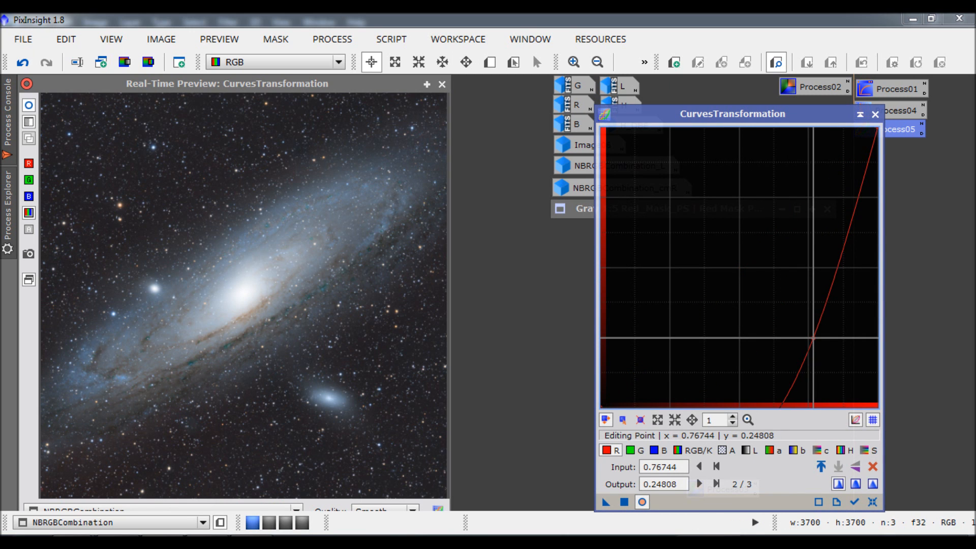
drag(814, 337, 690, 251)
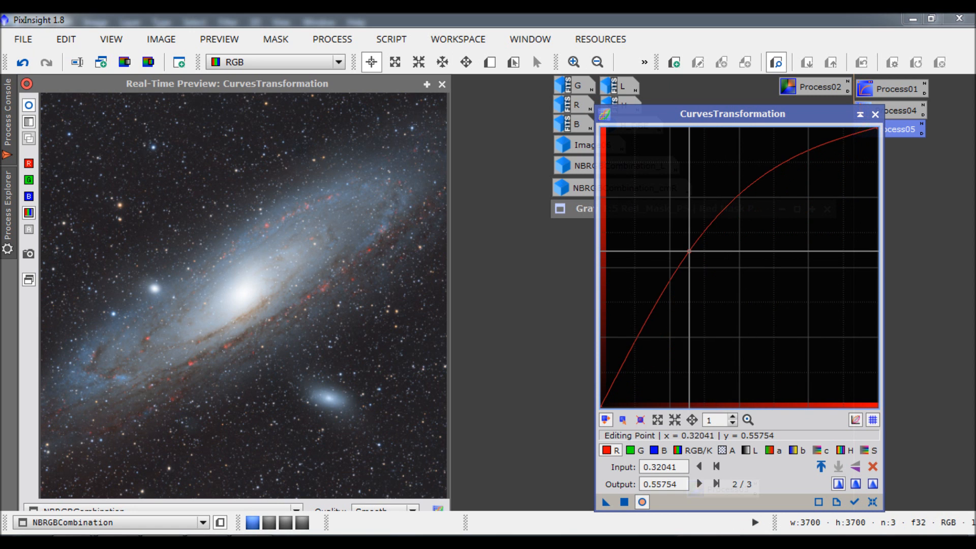
drag(690, 251, 707, 233)
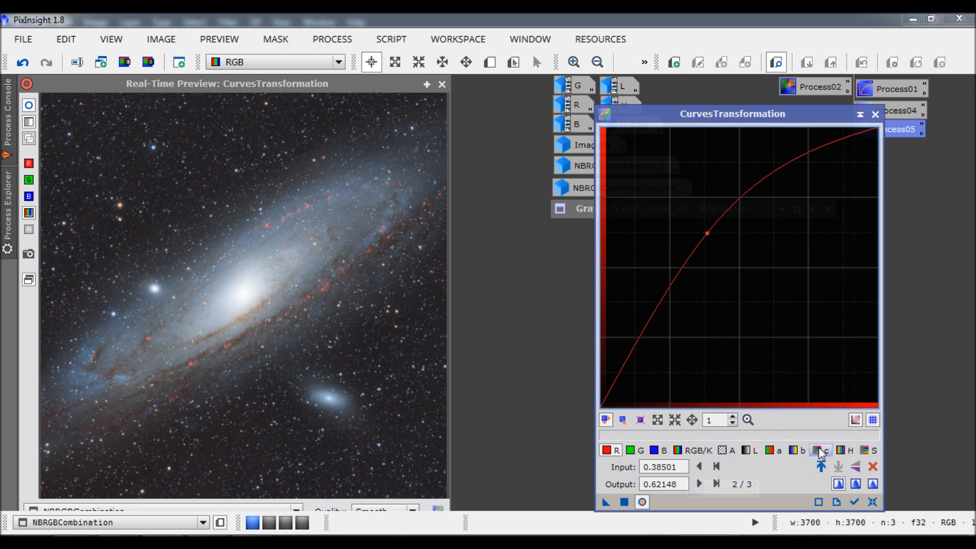
- Raise the lightness (L) curve slightly with a point at about input 0.455, output 0.540
click(746, 452)
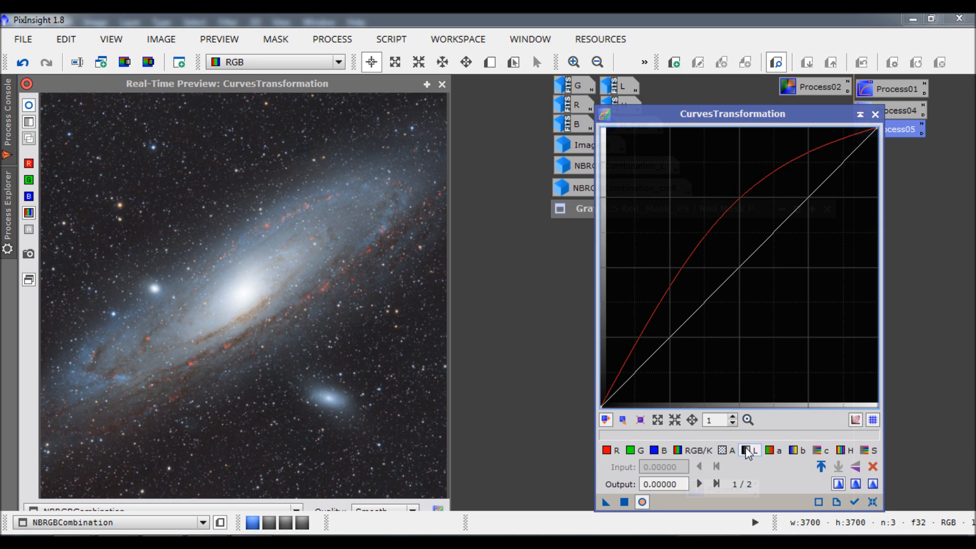
drag(741, 267, 726, 256)
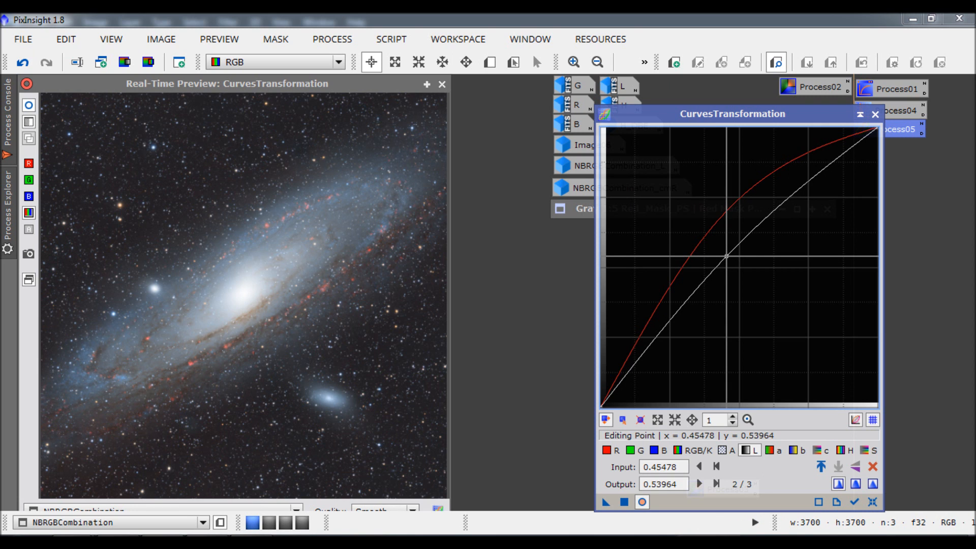
drag(727, 256, 726, 255)
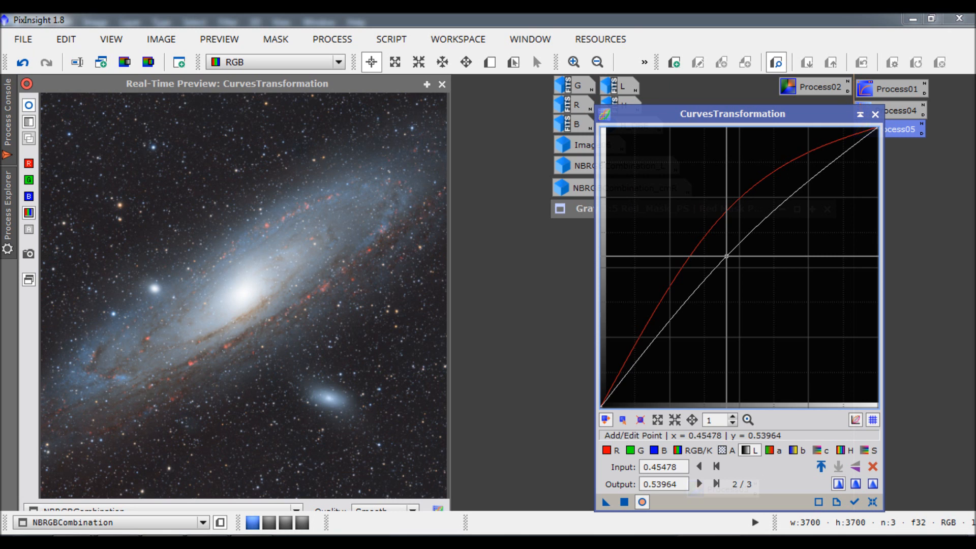
- Lower the b curve to about output 0.483 at input 0.517, close the preview and apply the curves to NBRGBCombination
click(797, 451)
click(742, 266)
mouse_move(742, 267)
mouse_down()
mouse_move(680, 219)
mouse_move(704, 154)
mouse_move(707, 214)
mouse_move(735, 274)
mouse_move(744, 272)
mouse_up()
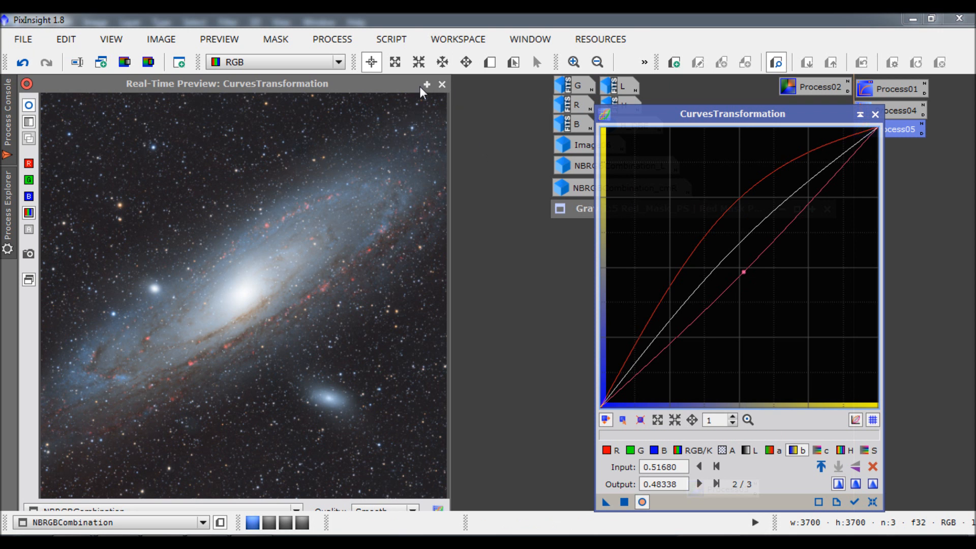
click(442, 84)
drag(606, 502, 623, 502)
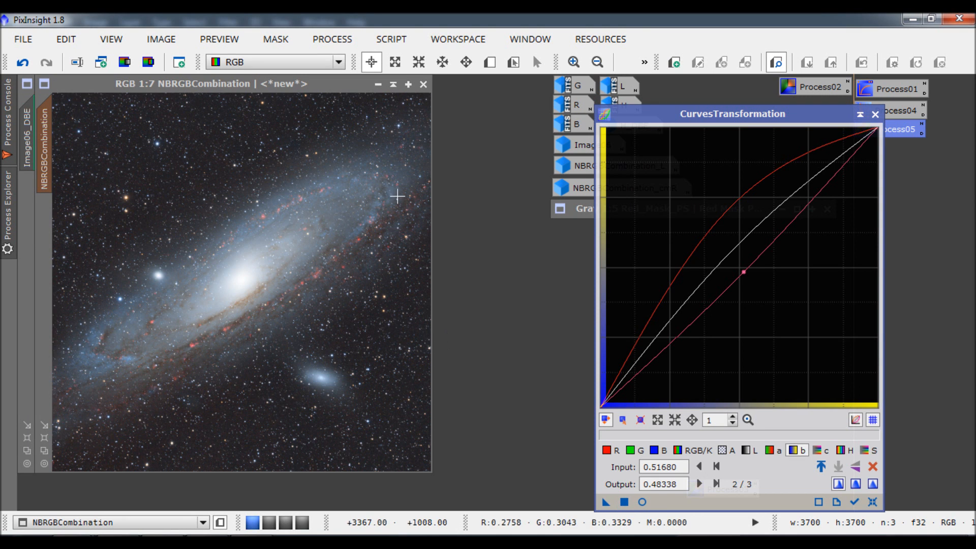
- Compare the red regions below the galaxy core at 1:2 before and after the curves adjustment, leaving the adjustment applied
click(573, 63)
click(573, 62)
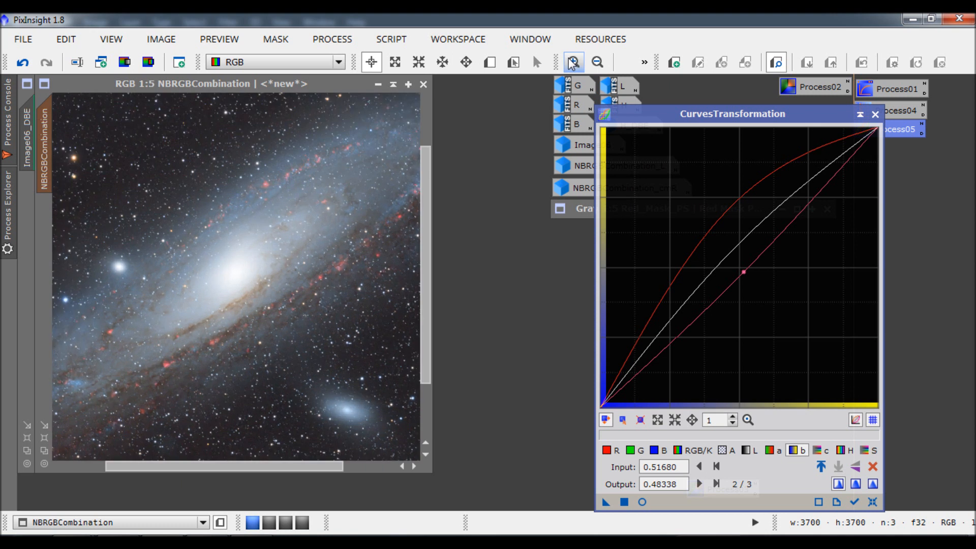
click(573, 62)
click(573, 62)
click(573, 62)
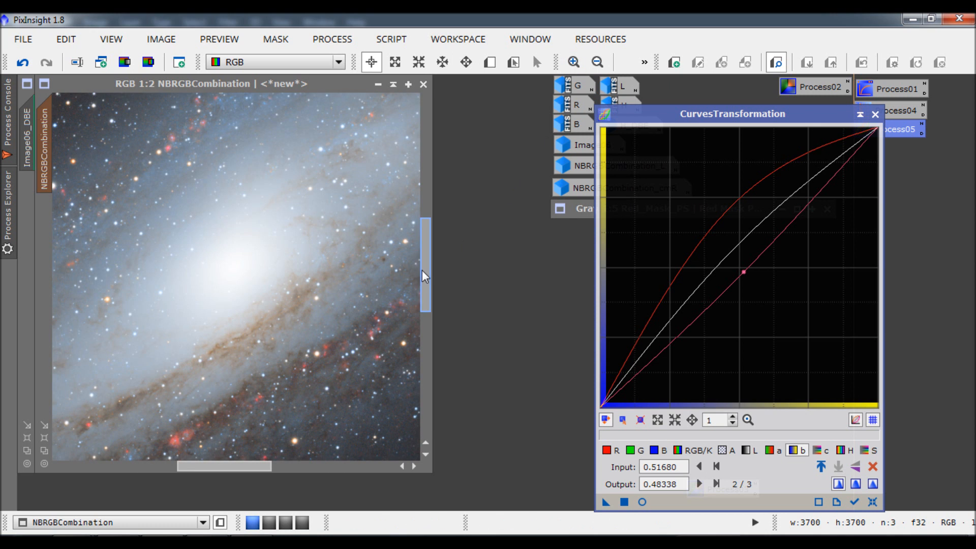
drag(423, 270, 429, 311)
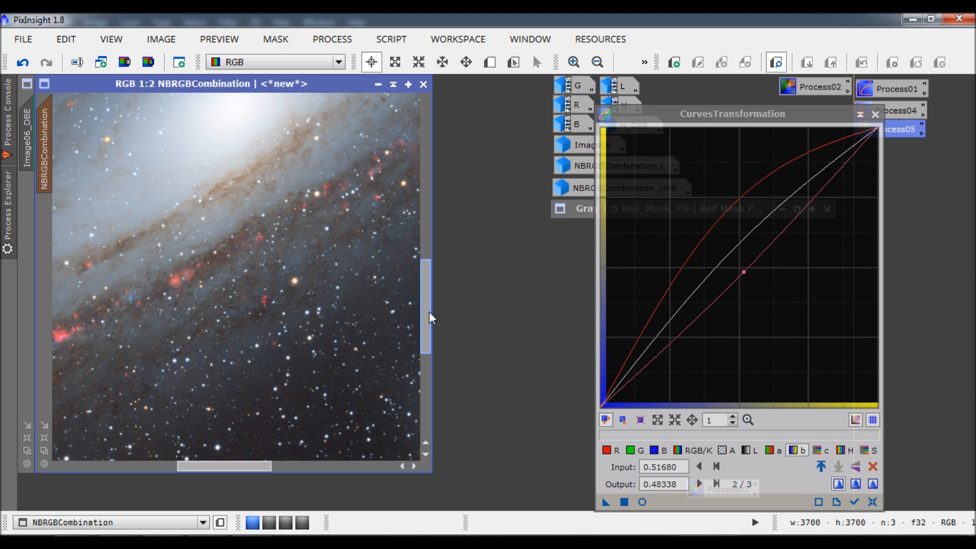
click(24, 62)
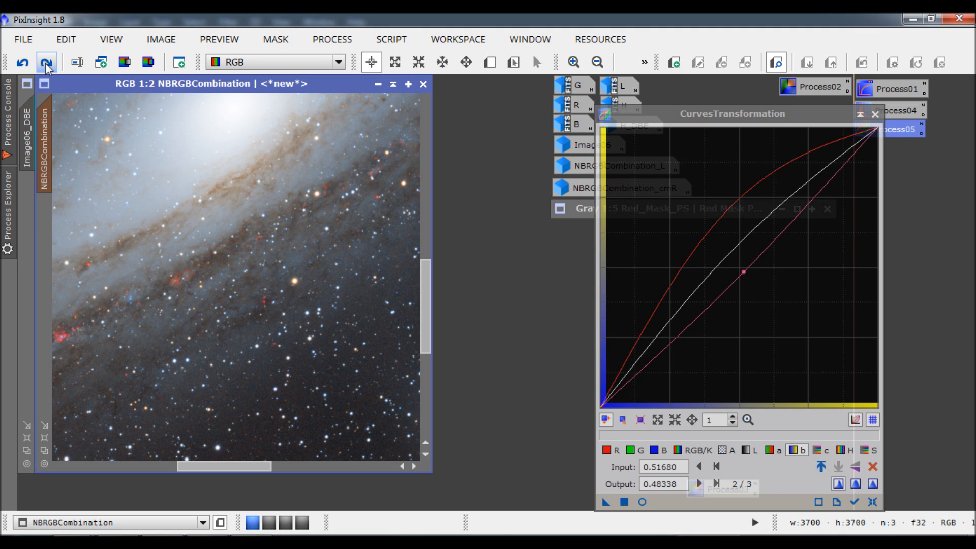
click(45, 62)
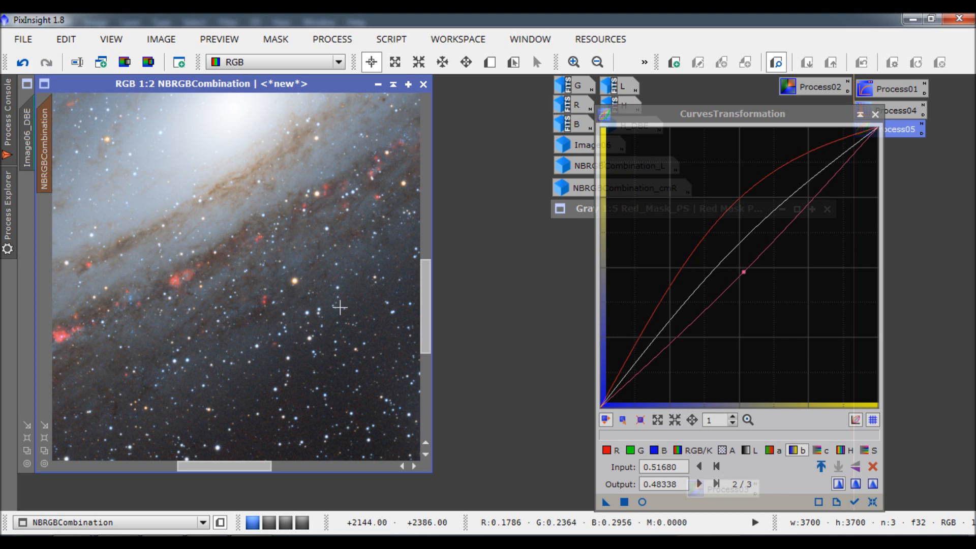
- Compare the red regions in the galaxy's outer arm before and after the curves, keep them applied, and review the whole image at 1:7
drag(425, 277, 425, 205)
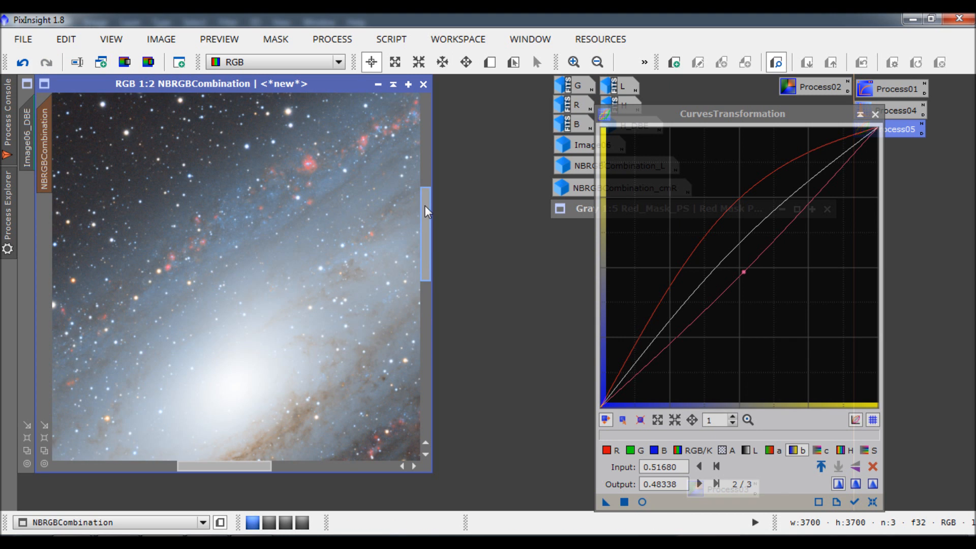
drag(218, 467, 331, 464)
mouse_move(425, 268)
mouse_down()
mouse_move(429, 233)
mouse_move(422, 273)
mouse_up()
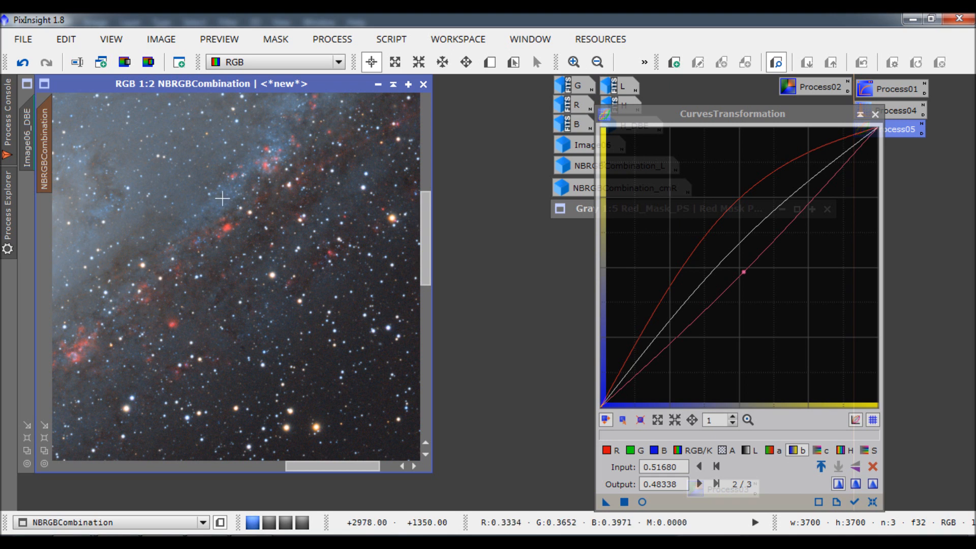
click(23, 63)
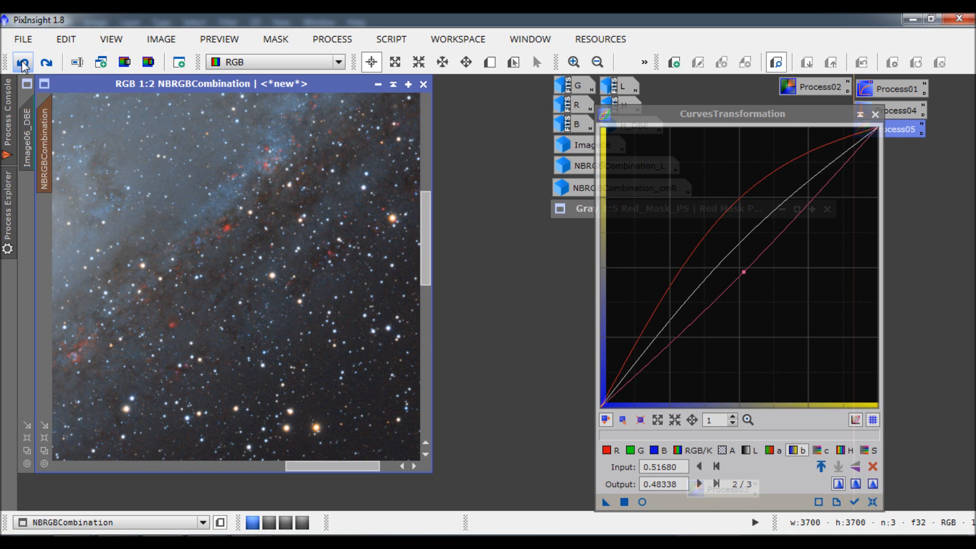
click(47, 63)
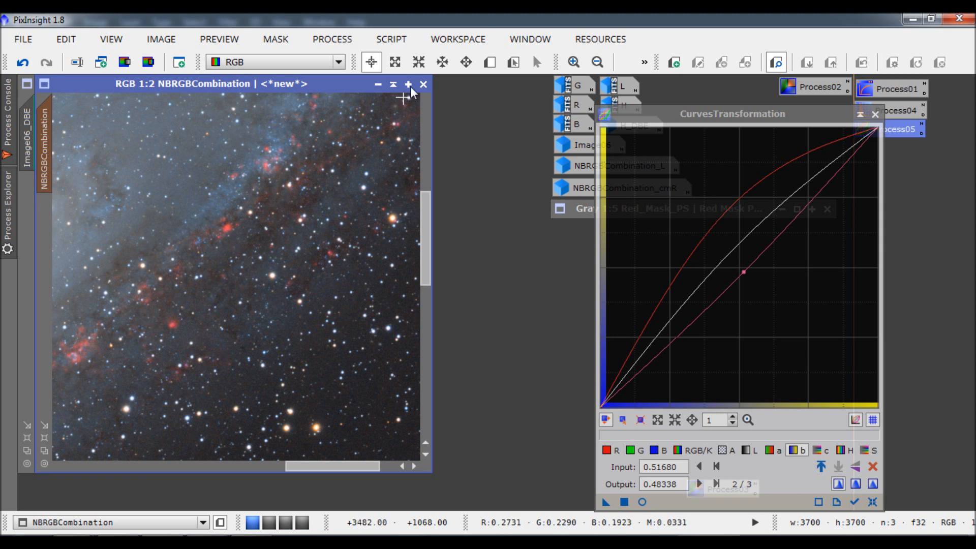
click(598, 63)
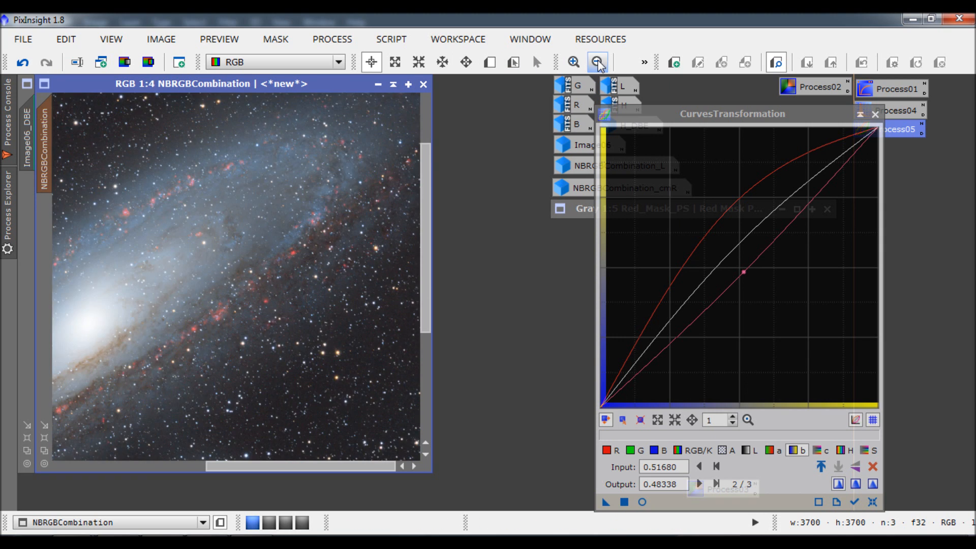
click(598, 62)
click(598, 63)
click(598, 63)
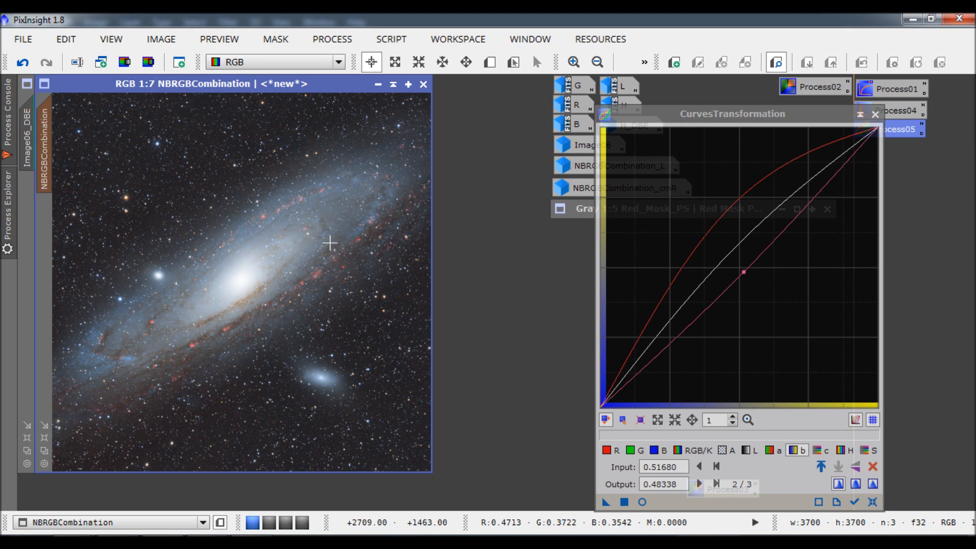
- Close CurvesTransformation and reopen the iconized L image
click(873, 116)
mouse_move(622, 89)
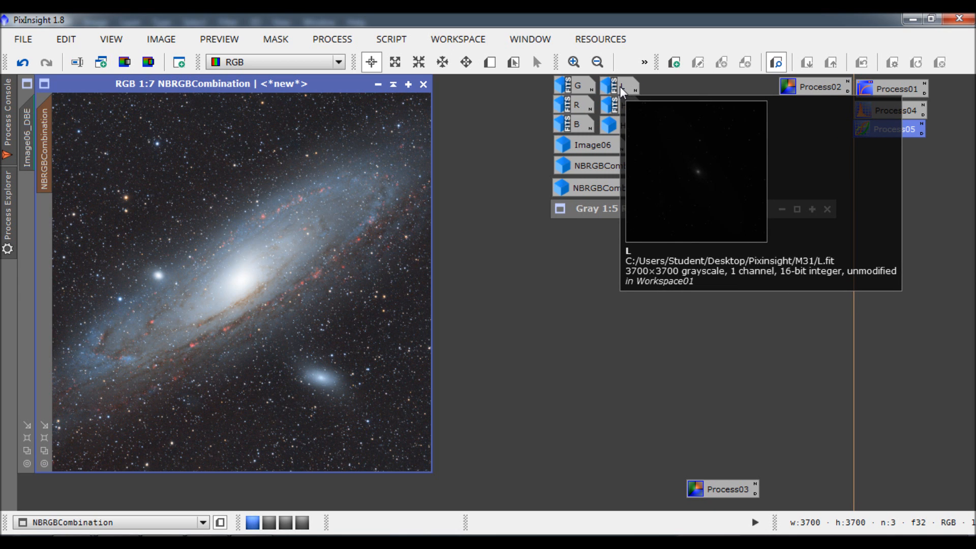
double_click(621, 86)
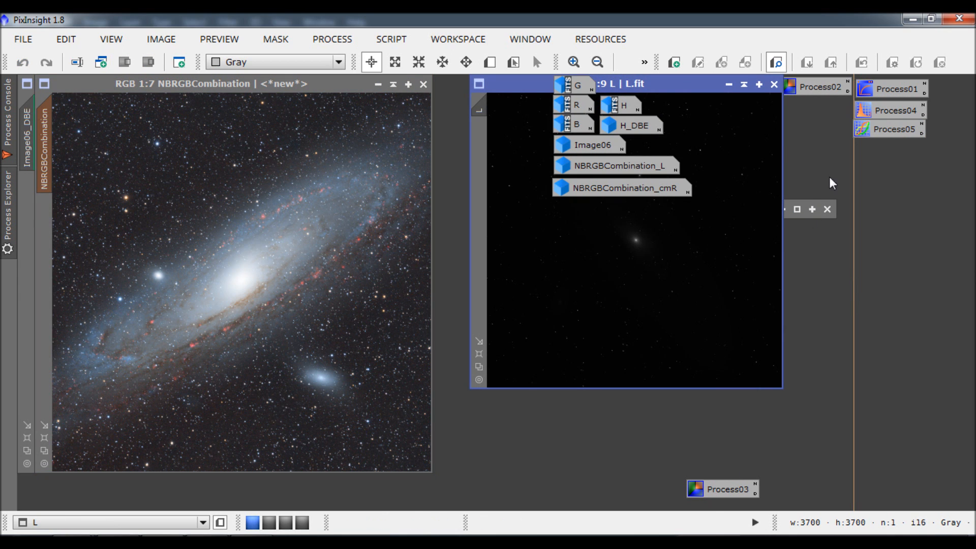
- Apply an automatic ScreenTransferFunction stretch to the L image and move its window over NBRGBCombination
double_click(872, 90)
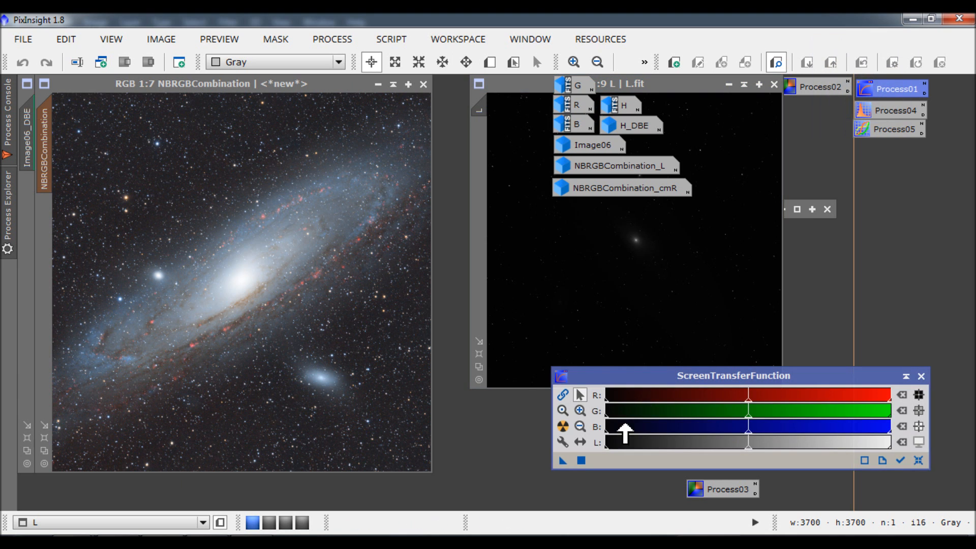
click(563, 426)
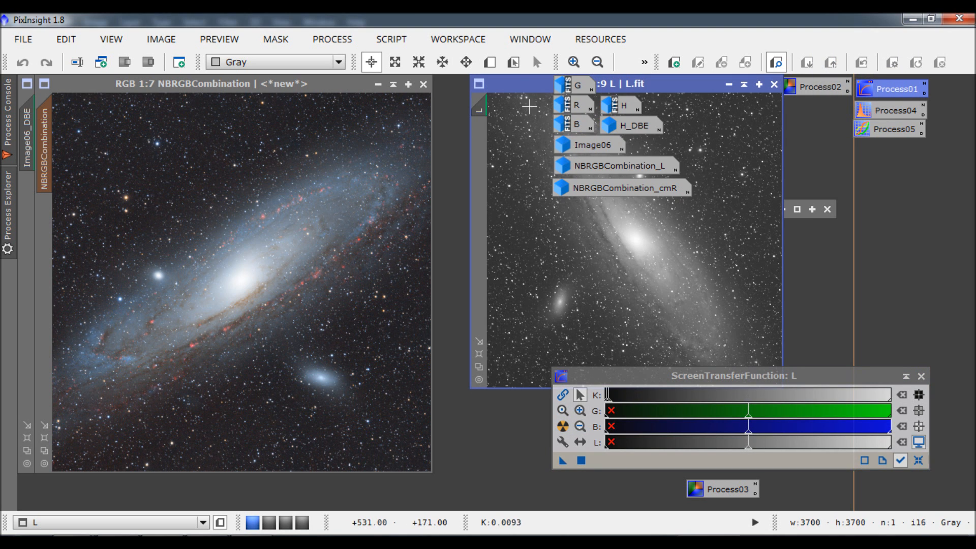
drag(517, 80, 223, 124)
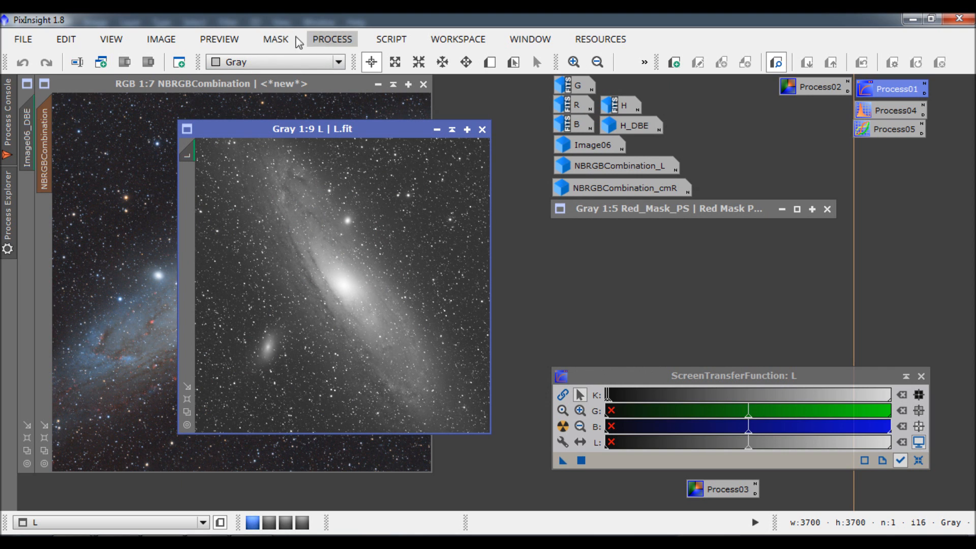
- Rotate the L image 90° counter-clockwise and show it whole at 1:7, overlapping the NBRGBCombination window
click(152, 47)
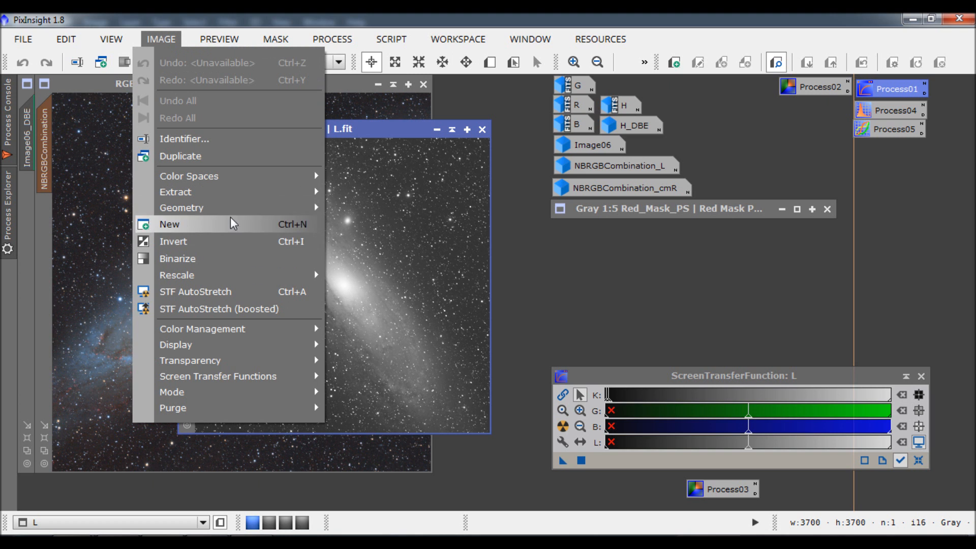
mouse_move(246, 207)
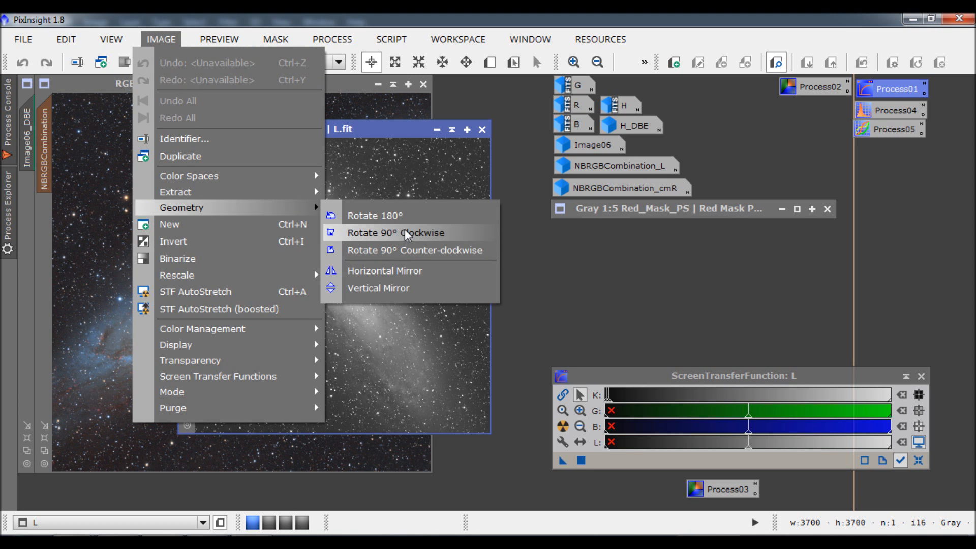
click(407, 250)
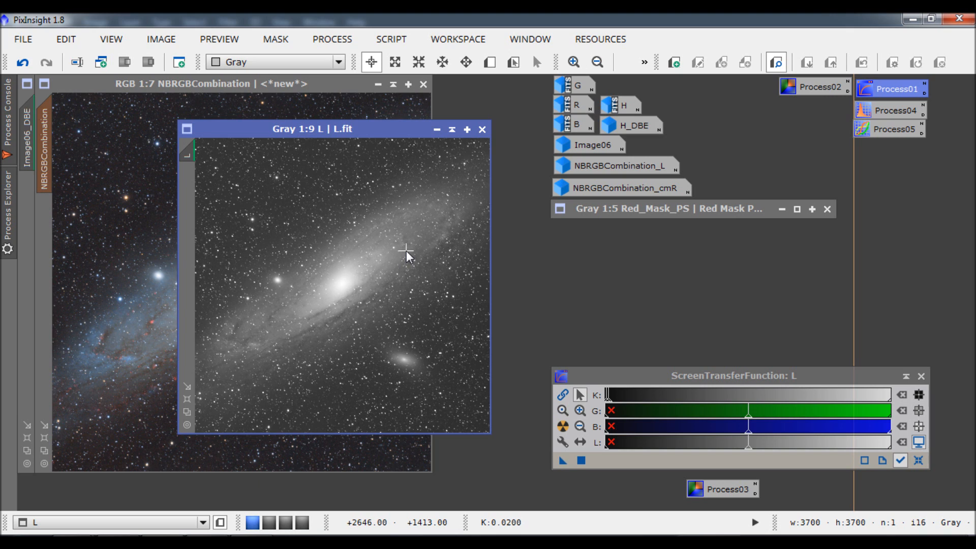
click(188, 406)
drag(335, 124, 356, 87)
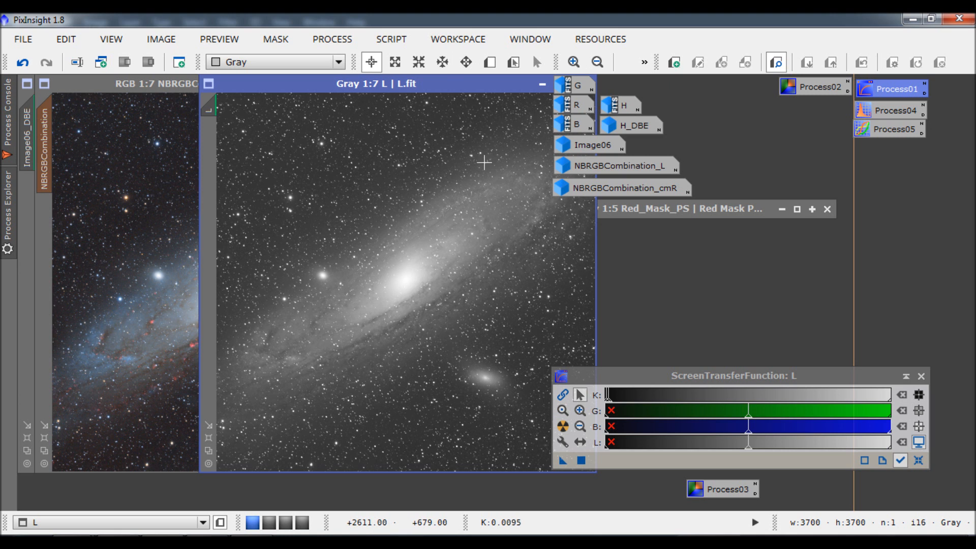
drag(445, 84, 366, 78)
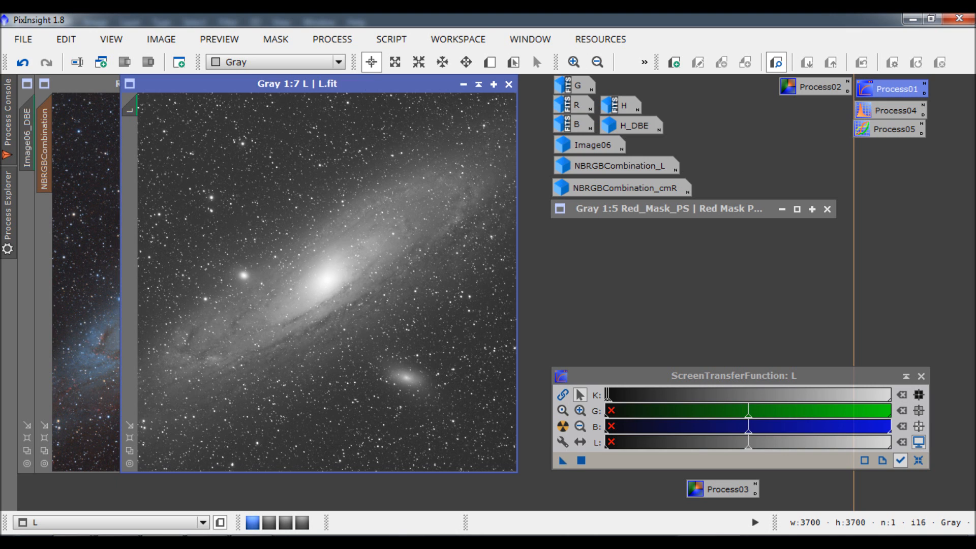
- Remove the screen stretch from L and apply a HistogramTransformation to it with midtones at about 0.0329
click(918, 460)
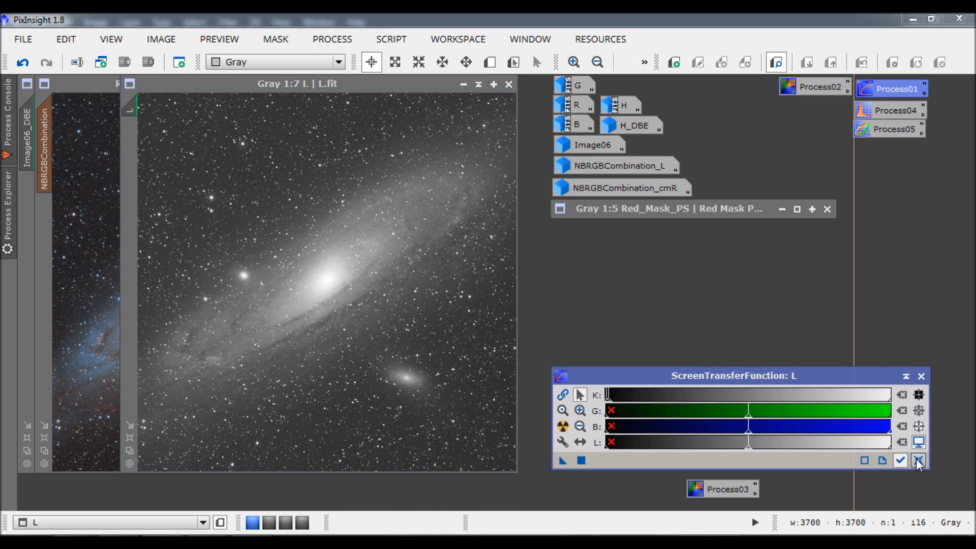
click(922, 376)
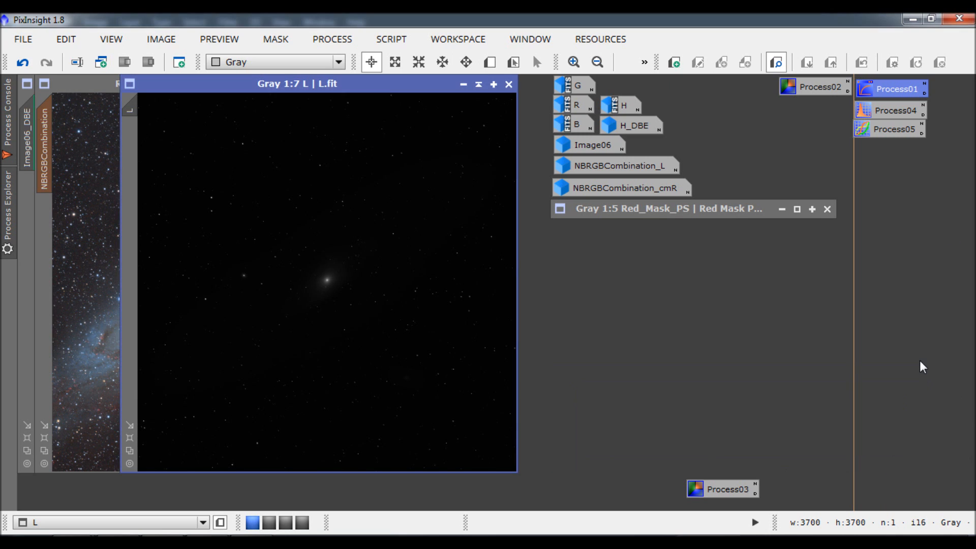
double_click(876, 109)
click(786, 421)
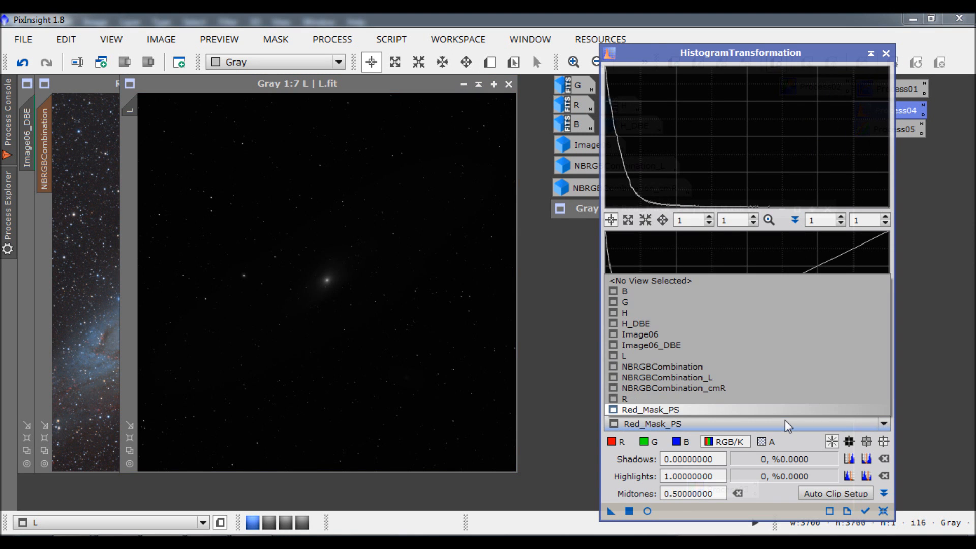
click(667, 355)
drag(750, 383, 614, 385)
click(632, 513)
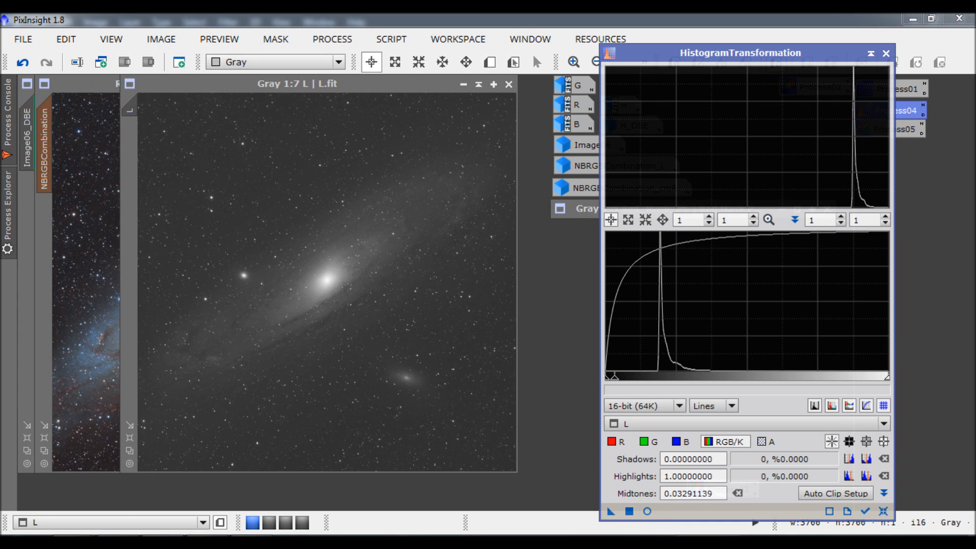
- Apply a second histogram stretch to L with shadows at about 0.1797 and midtones at about 0.1142, and reset the histogram settings
click(883, 511)
drag(611, 382, 662, 384)
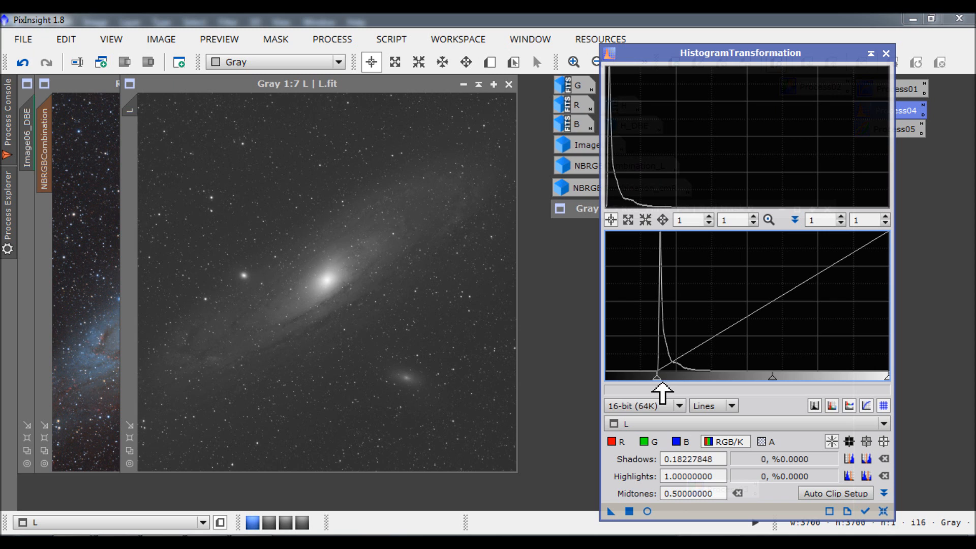
mouse_move(778, 386)
mouse_down()
mouse_move(684, 393)
mouse_move(663, 379)
mouse_move(658, 388)
mouse_move(692, 388)
mouse_up()
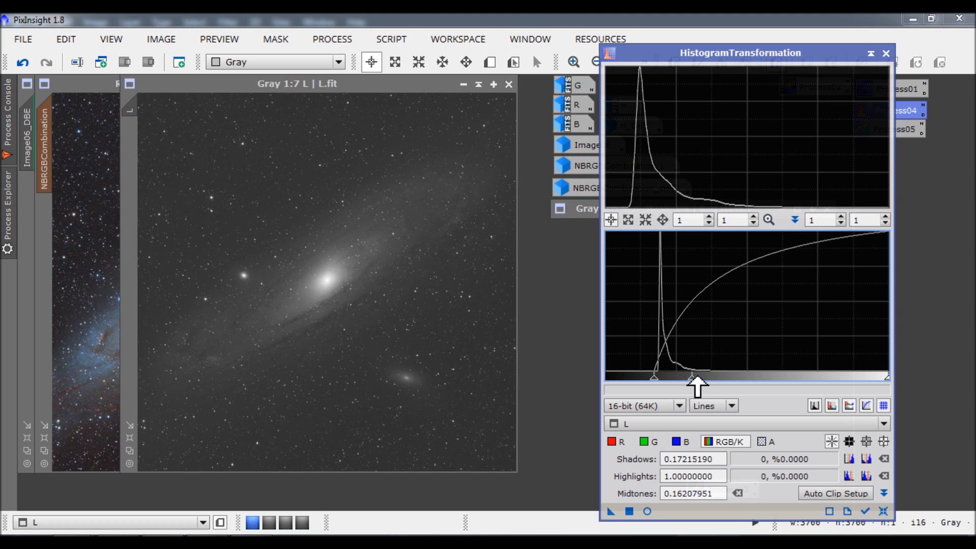
drag(658, 380, 688, 383)
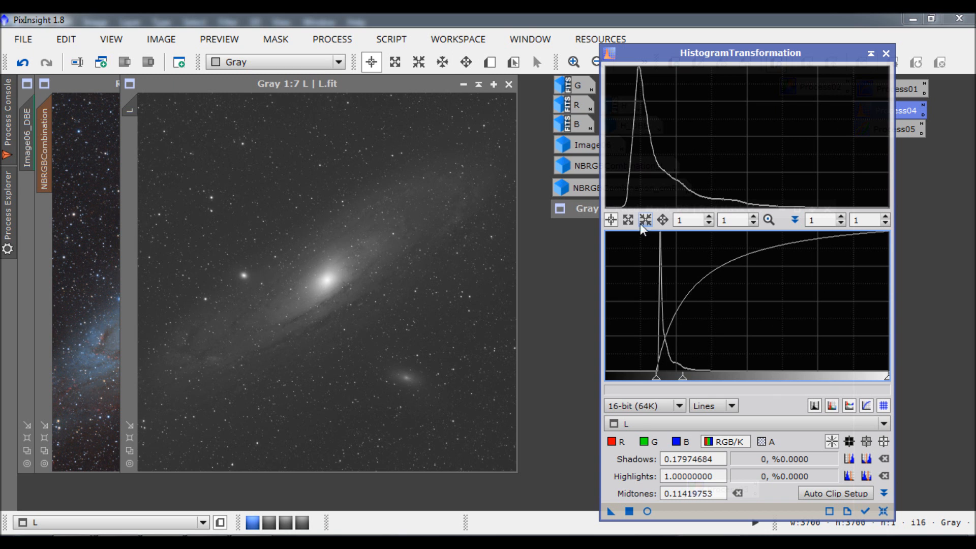
click(630, 512)
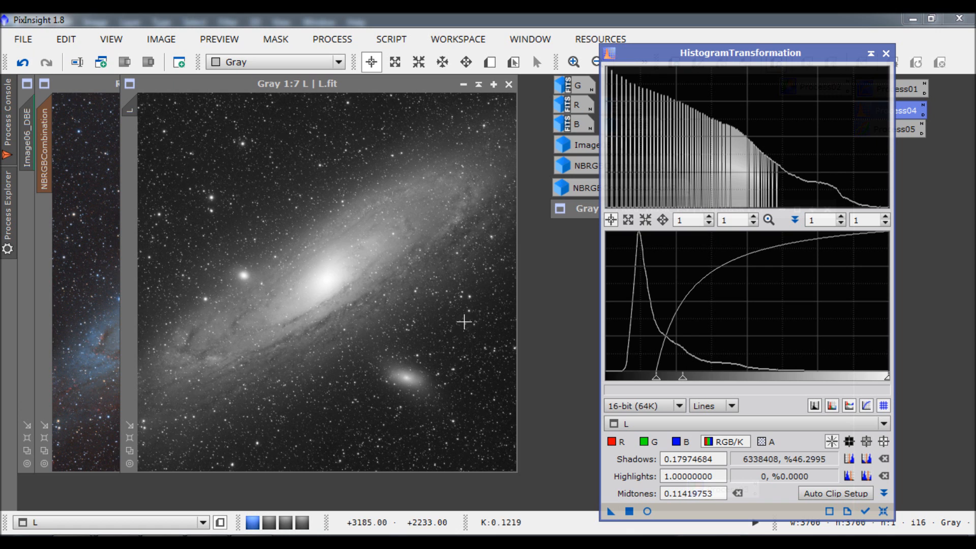
click(884, 512)
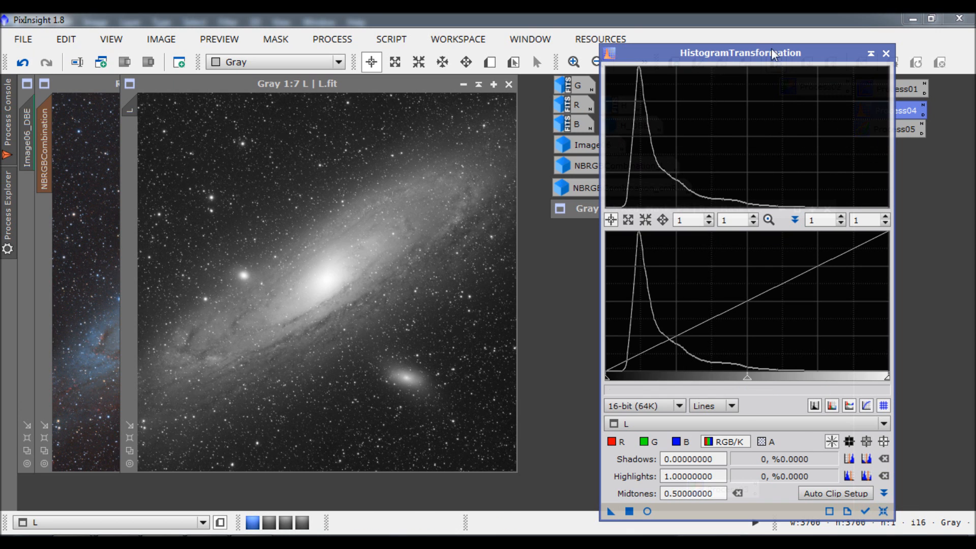
- Collapse HistogramTransformation and reopen the iconized H_DBE image
click(871, 53)
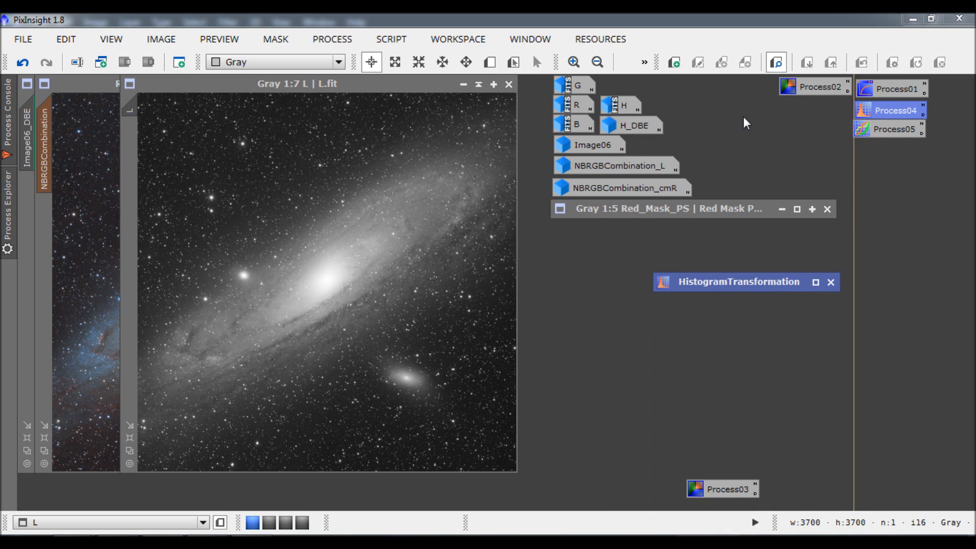
double_click(629, 123)
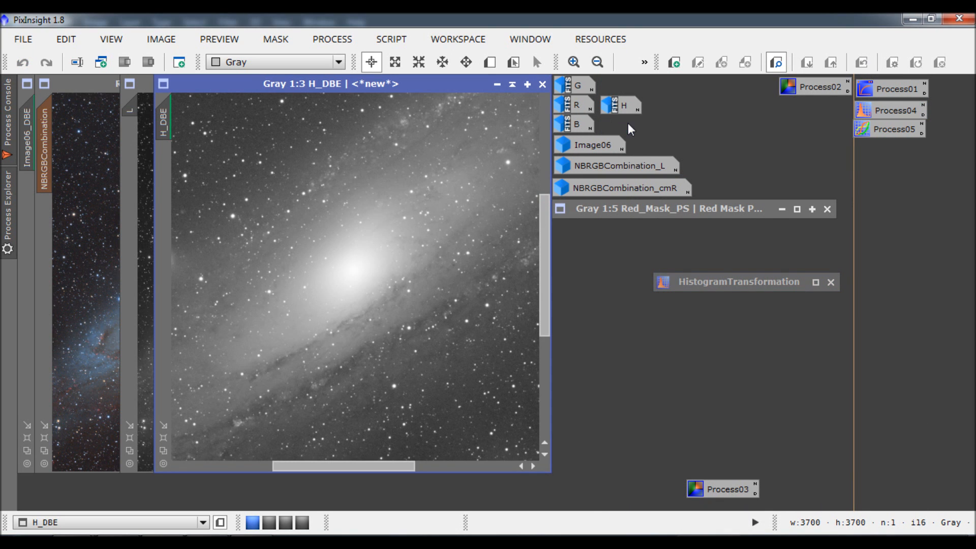
double_click(728, 491)
click(949, 452)
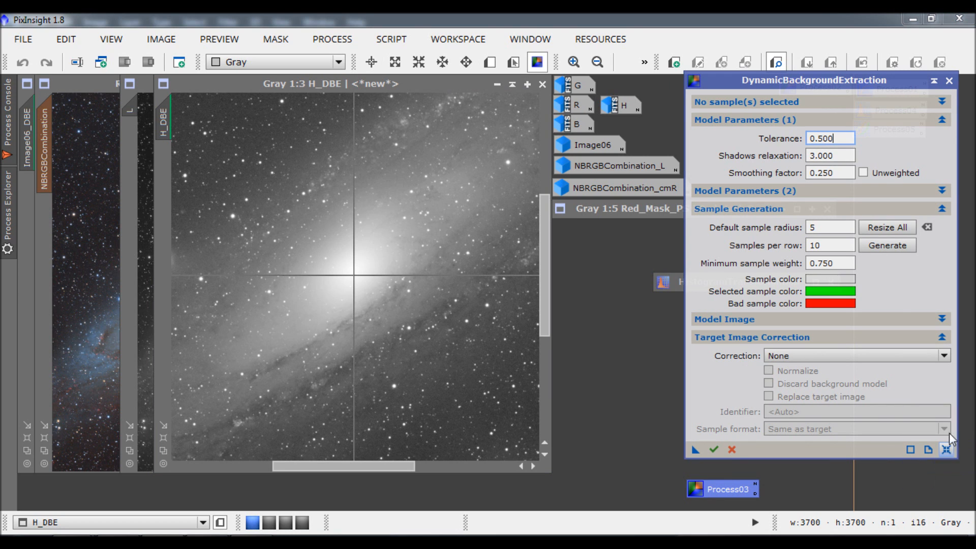
click(949, 81)
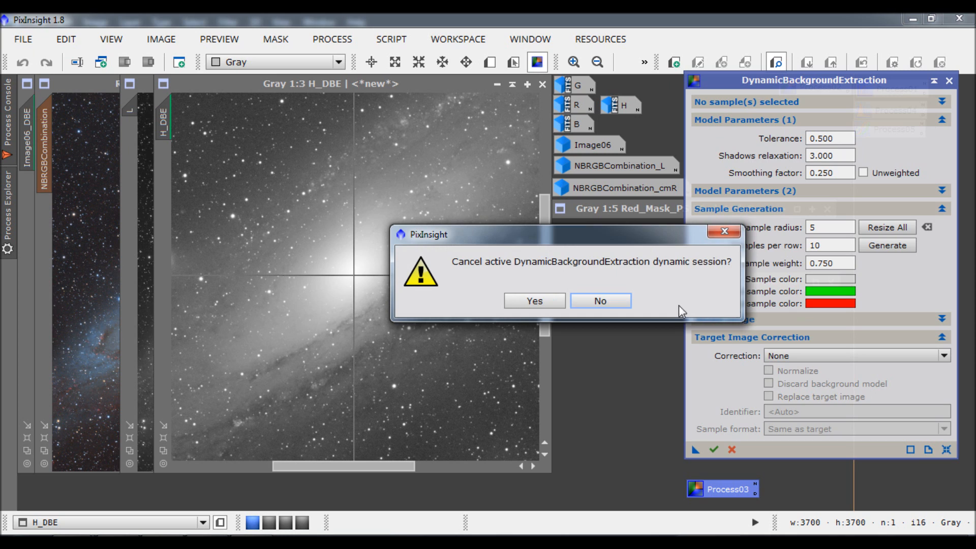
click(534, 300)
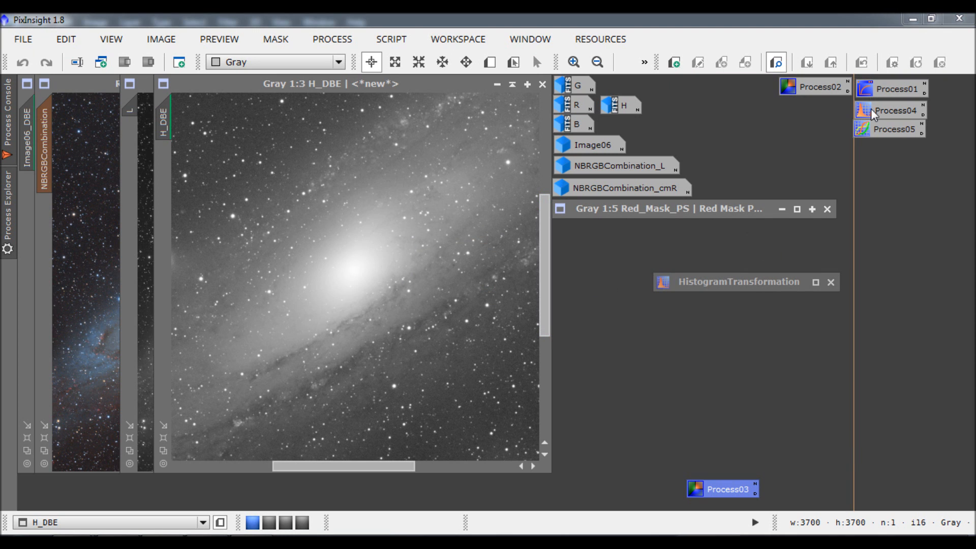
- Remove the screen stretch from the H_DBE image and close ScreenTransferFunction
double_click(888, 90)
drag(919, 460, 920, 464)
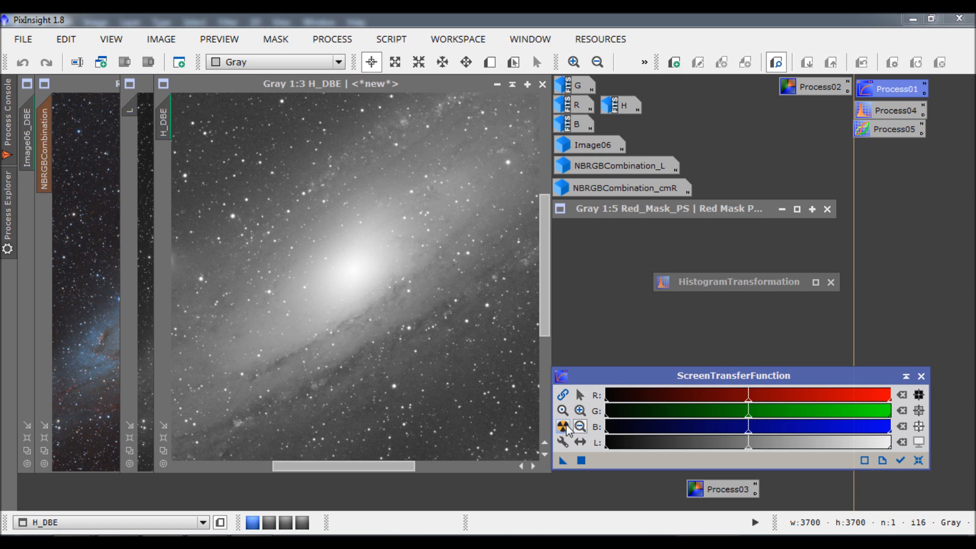
click(565, 429)
click(919, 461)
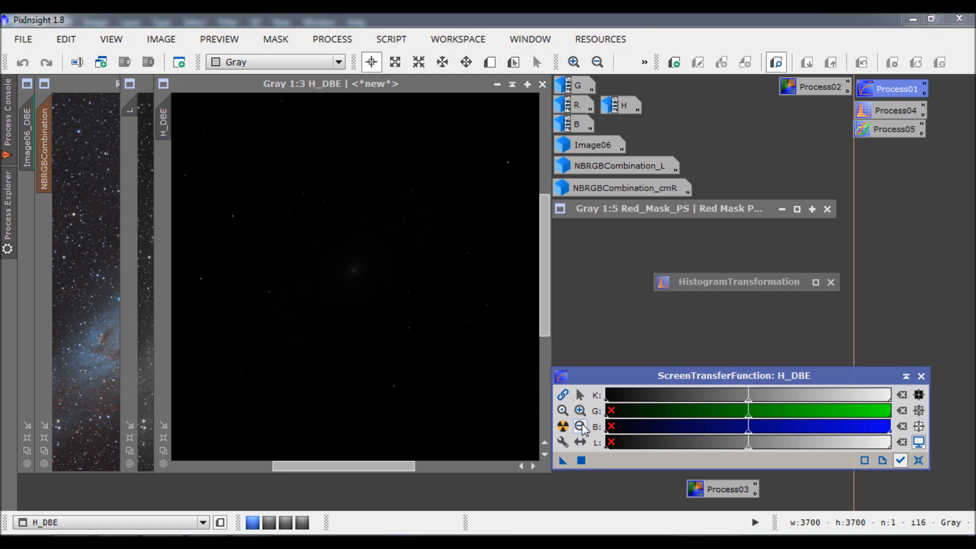
drag(920, 369, 921, 371)
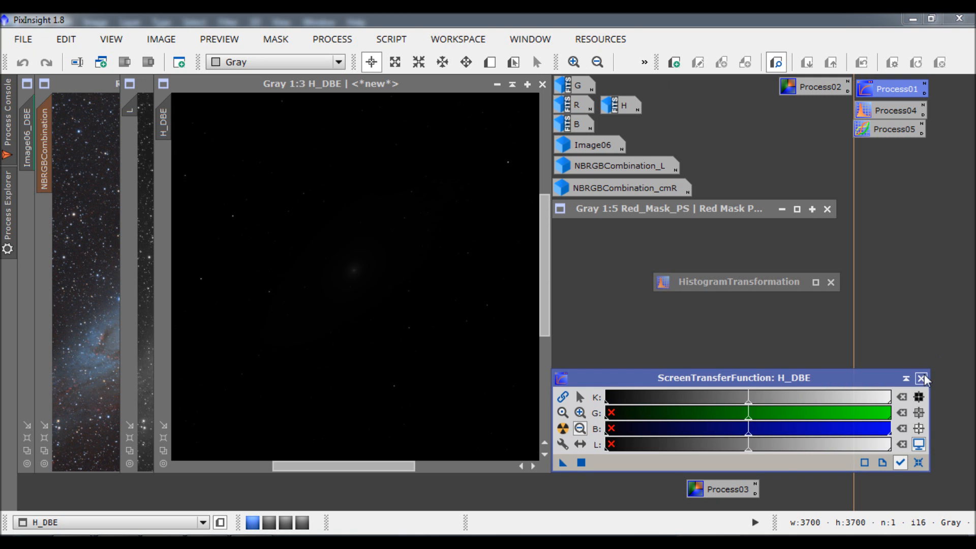
click(922, 378)
key(ctrl+o)
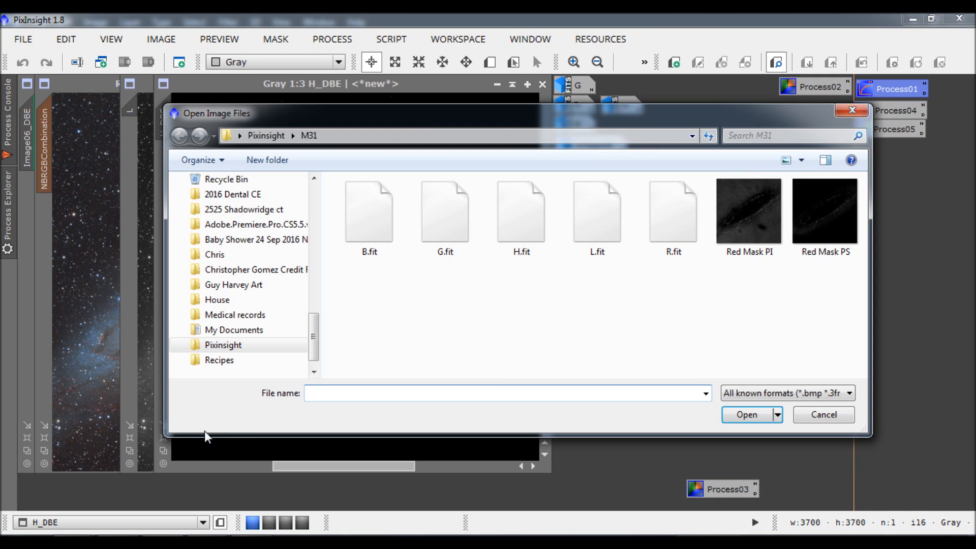
click(848, 413)
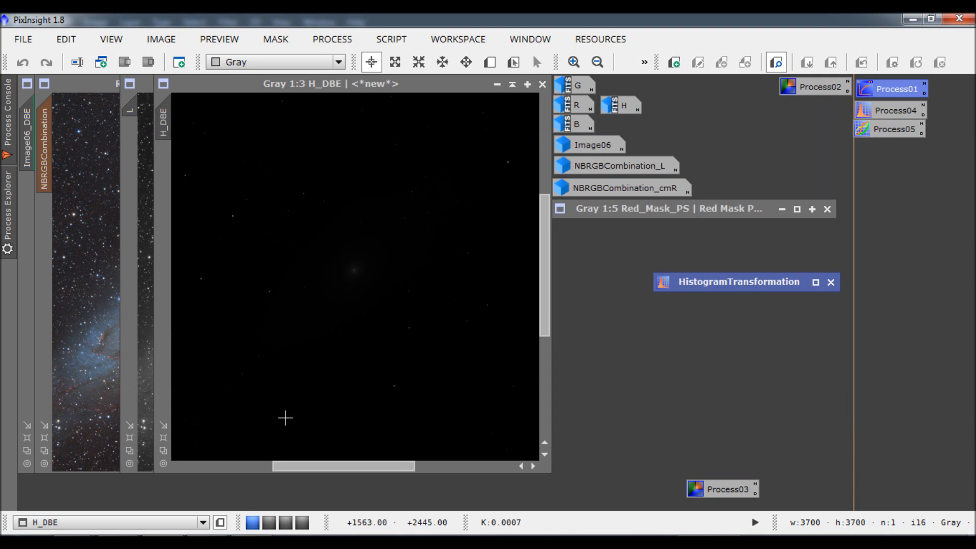
- Show H_DBE whole at 1:7, apply a histogram stretch to it with midtones at about 0.0076, and reset the histogram settings
click(162, 450)
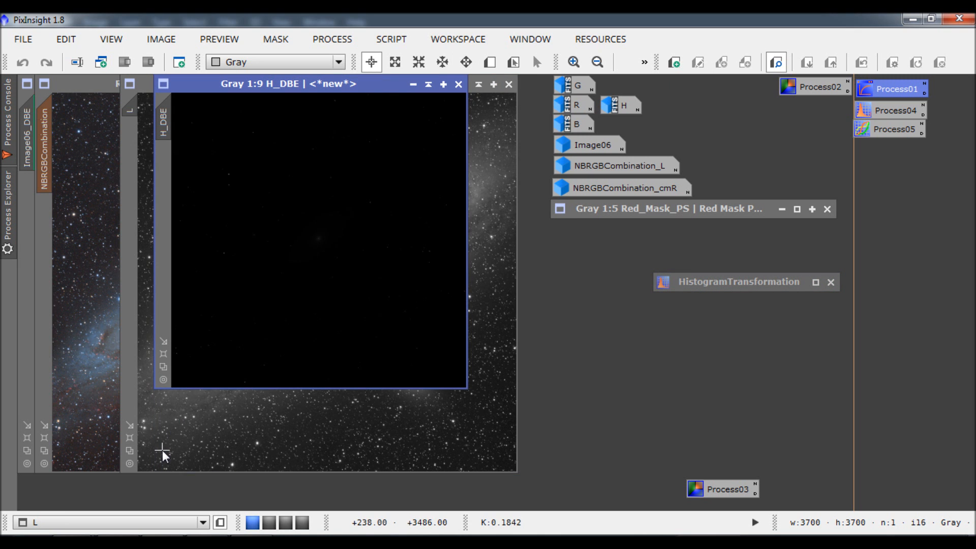
click(164, 353)
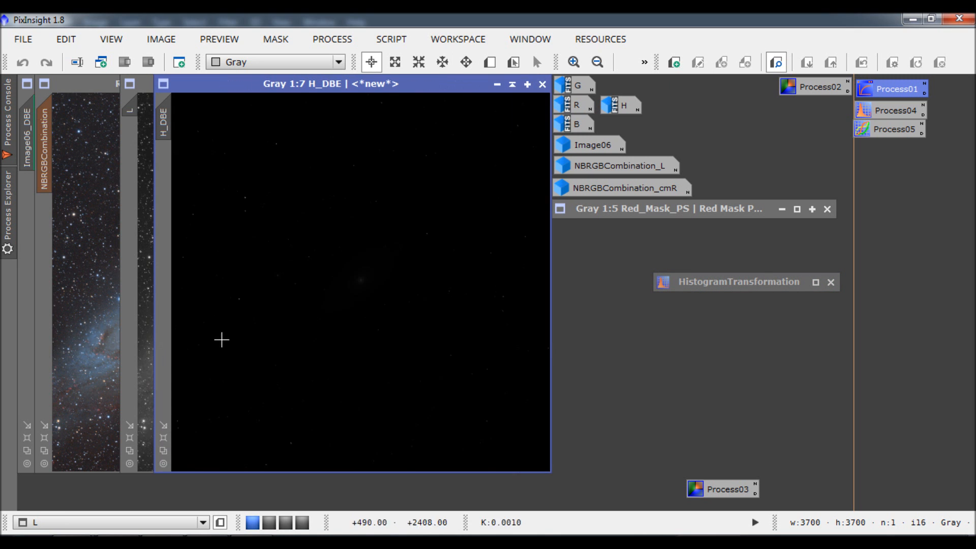
double_click(873, 107)
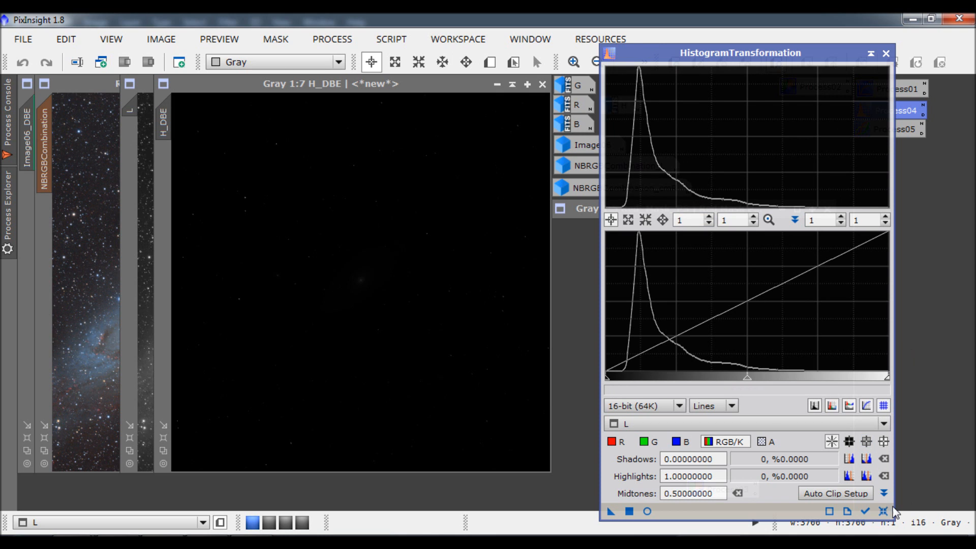
click(823, 425)
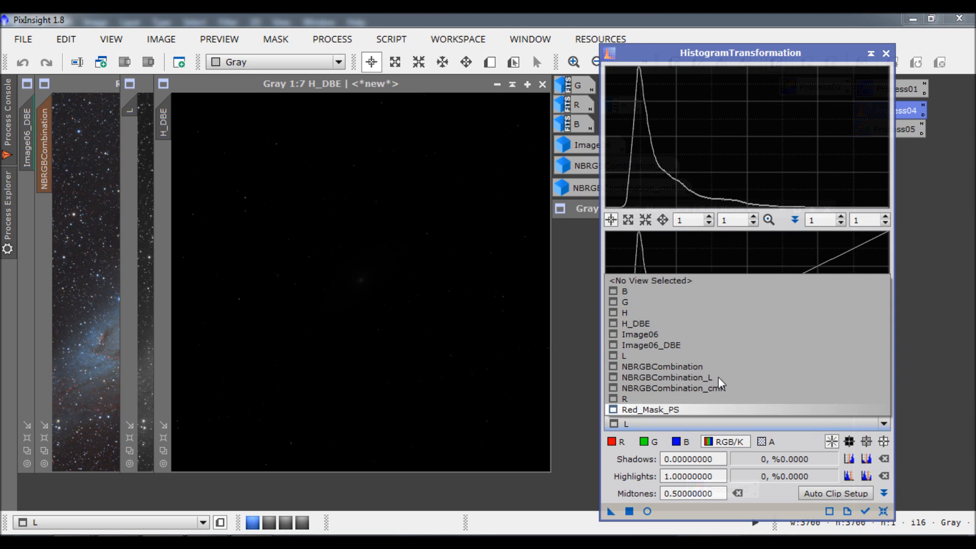
click(651, 324)
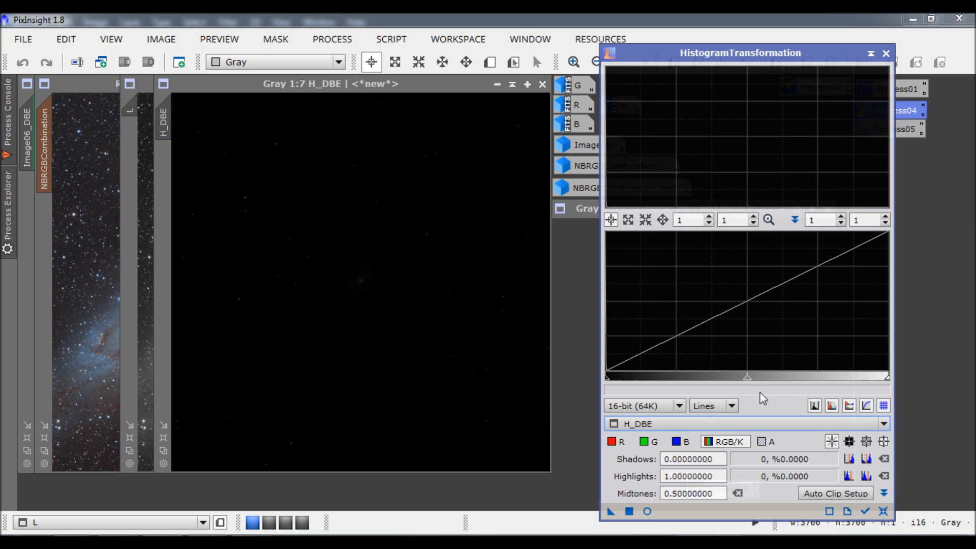
drag(750, 387, 612, 381)
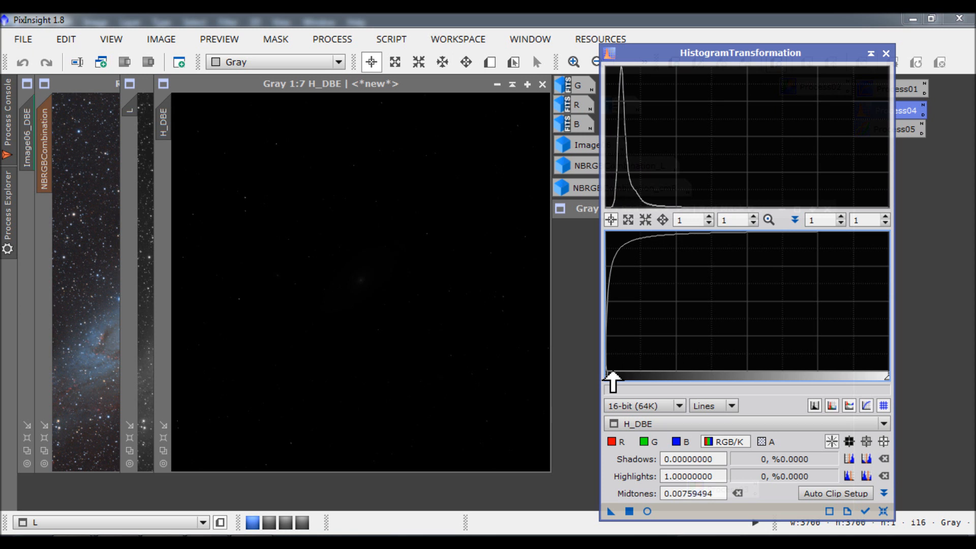
click(630, 511)
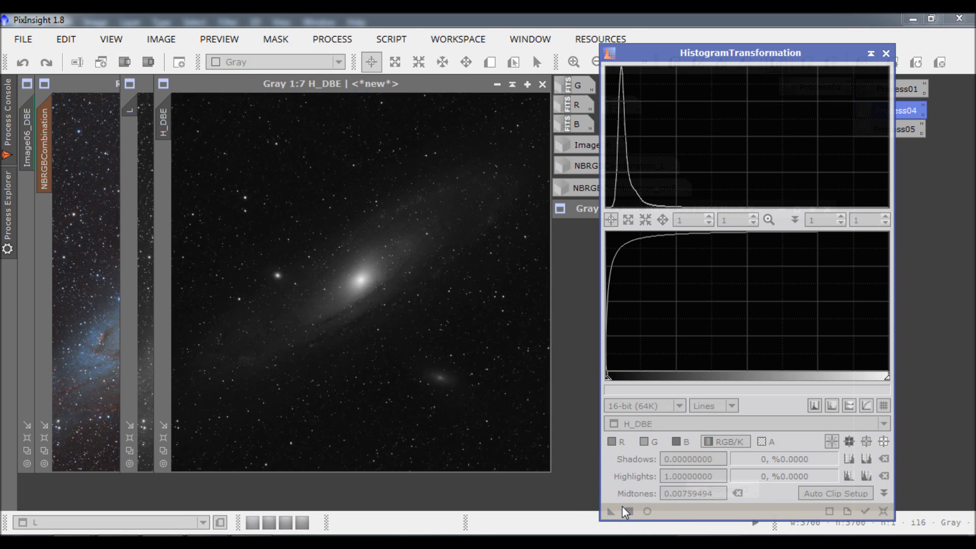
click(878, 511)
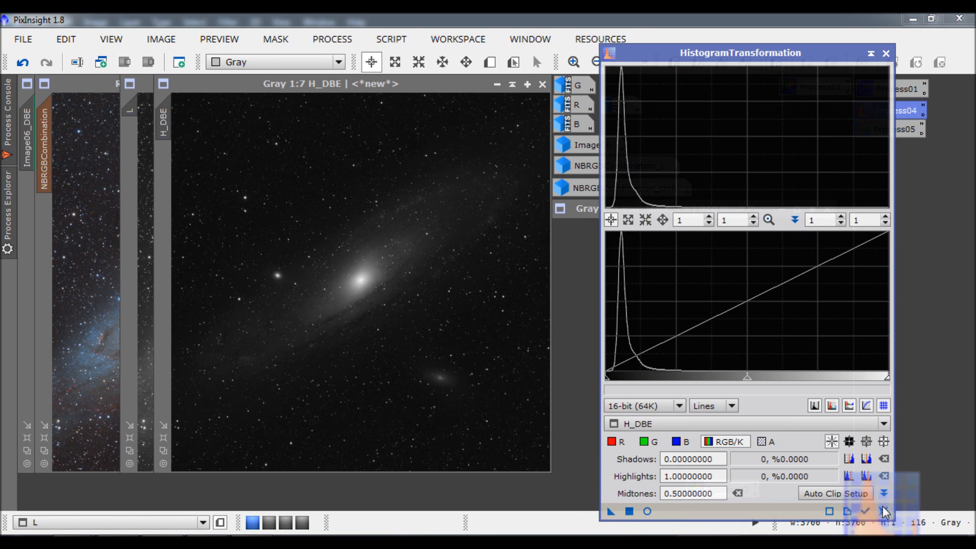
- Apply a second histogram stretch to H_DBE with shadows at 0 and midtones at about 0.3013, and reset the histogram settings
click(751, 386)
drag(751, 387, 701, 385)
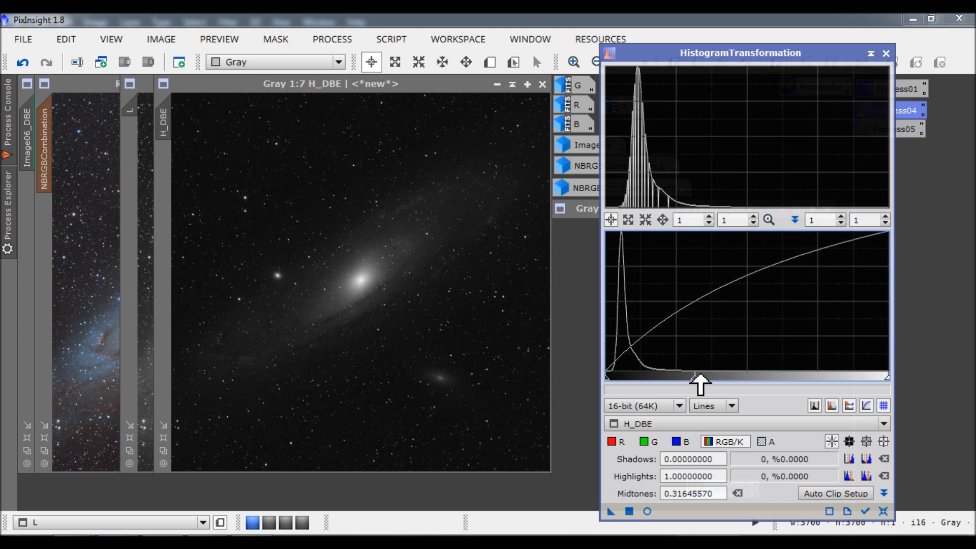
click(612, 392)
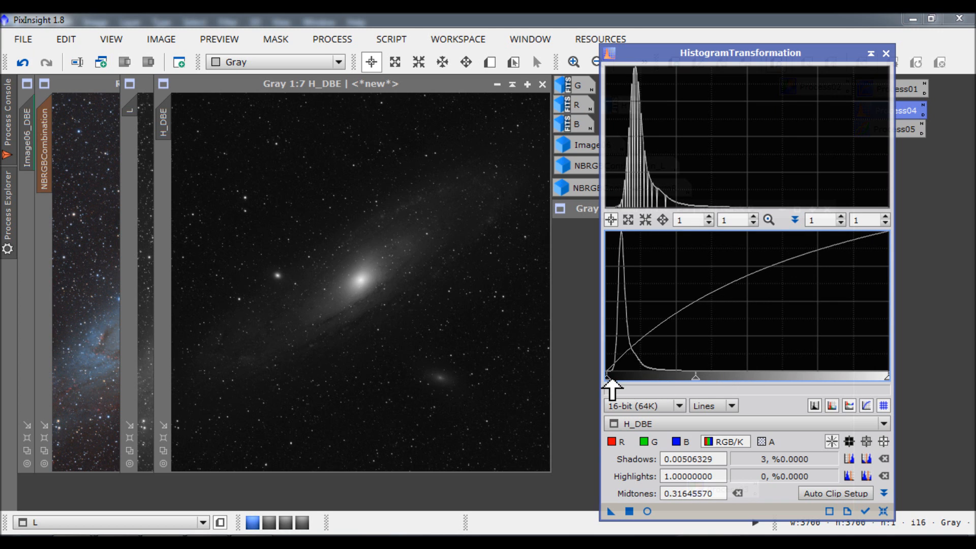
drag(611, 382, 603, 380)
mouse_move(701, 379)
mouse_down()
mouse_move(717, 379)
mouse_move(696, 380)
mouse_up()
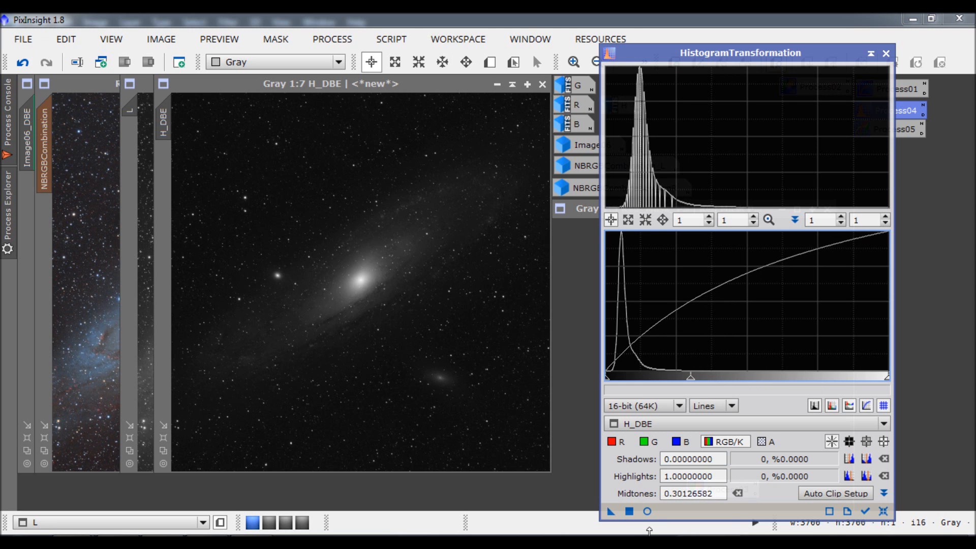
click(630, 512)
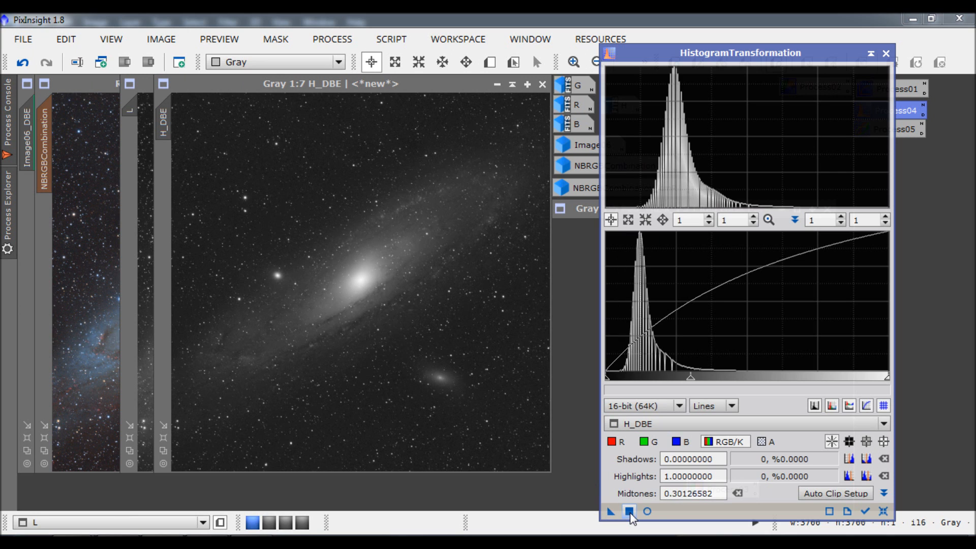
click(883, 512)
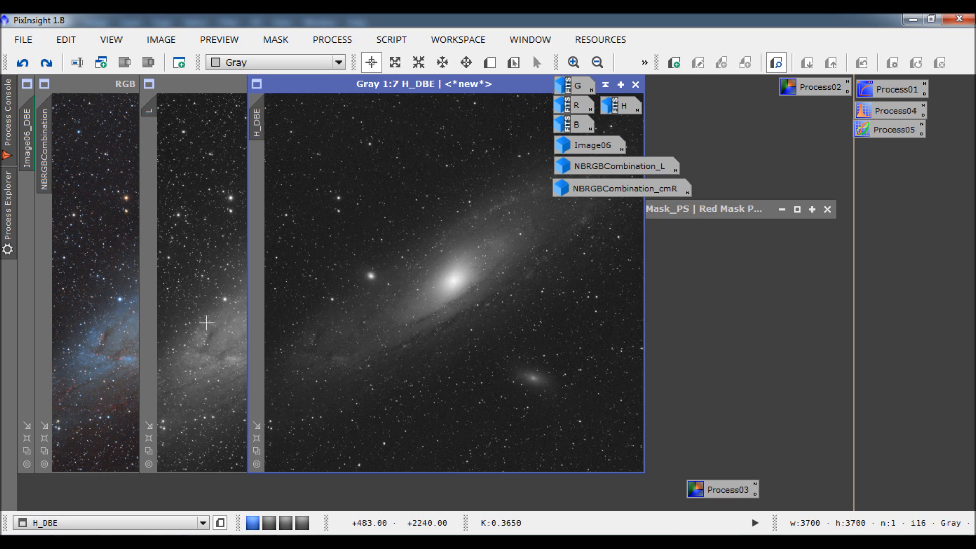
- Apply the iconized Red_Mask_PS image as a mask to L, and iconize the mask again in the empty workspace area
click(204, 272)
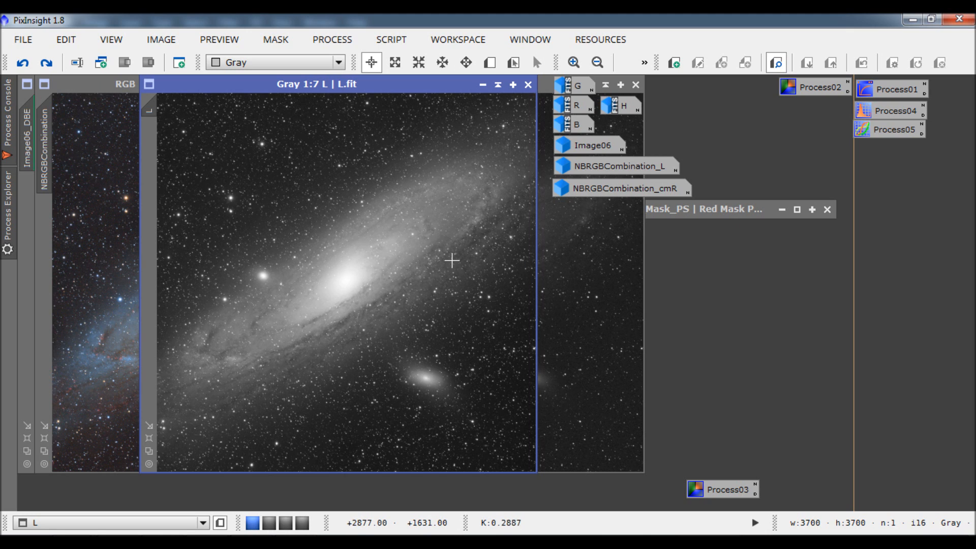
double_click(678, 208)
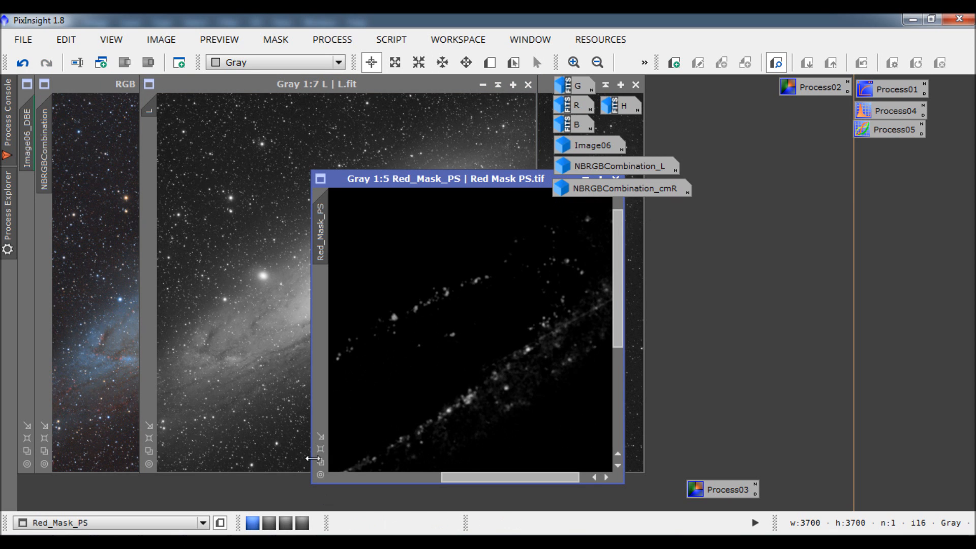
click(321, 449)
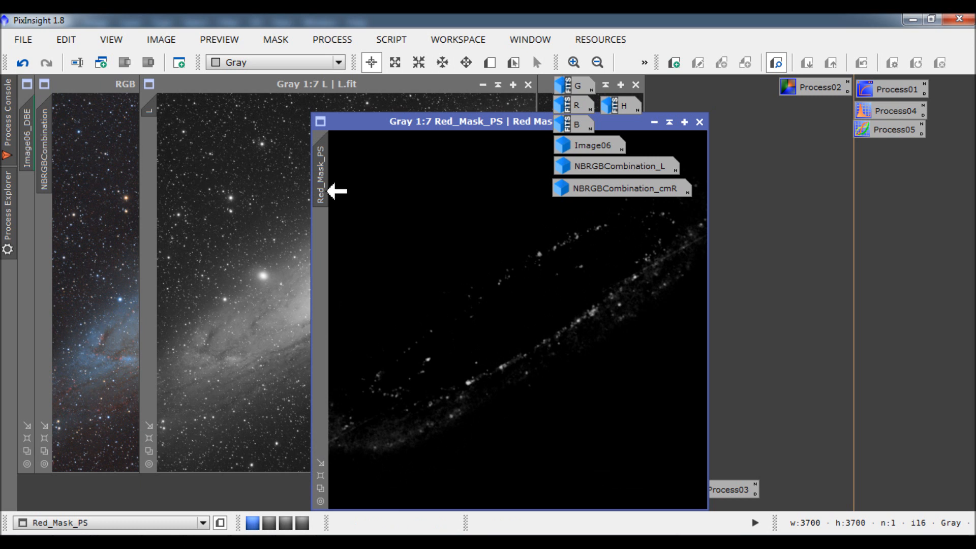
click(321, 488)
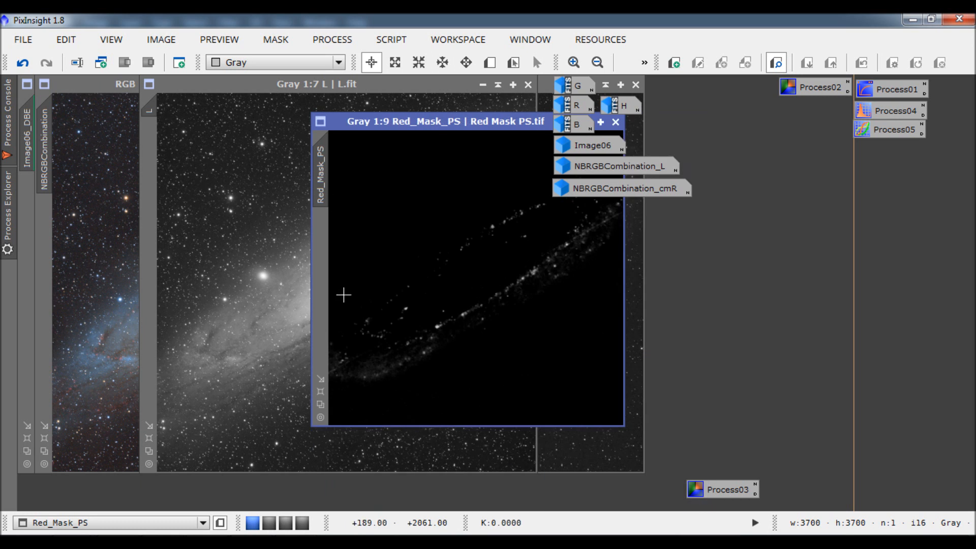
mouse_move(328, 194)
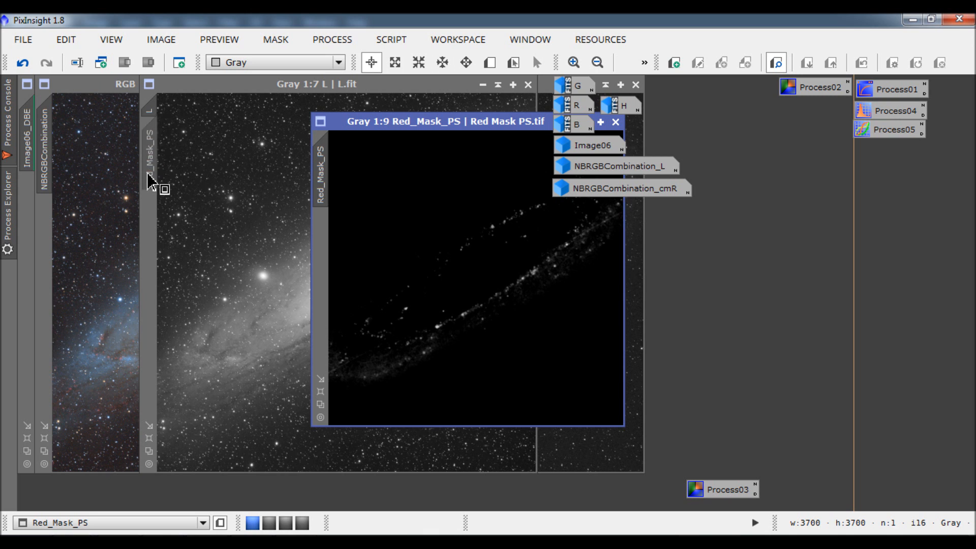
drag(429, 126, 343, 201)
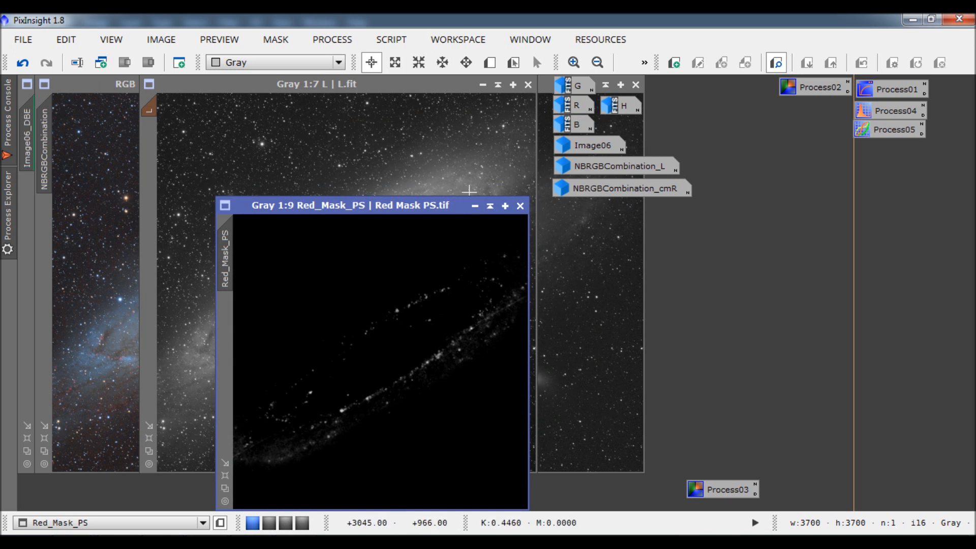
click(476, 206)
drag(409, 360, 722, 312)
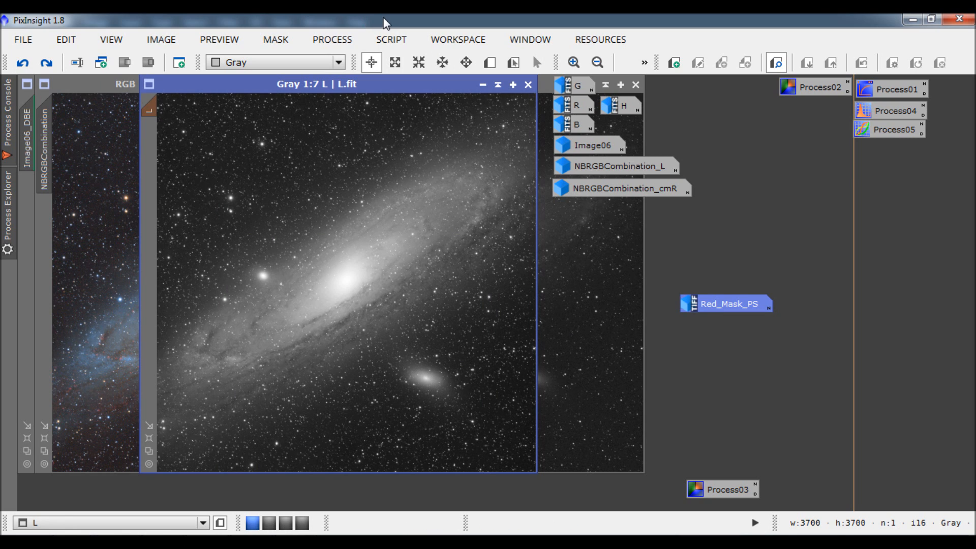
- Open PixelMath with reset settings, replacing the target image, and disable the single RGB/K expression option
click(322, 41)
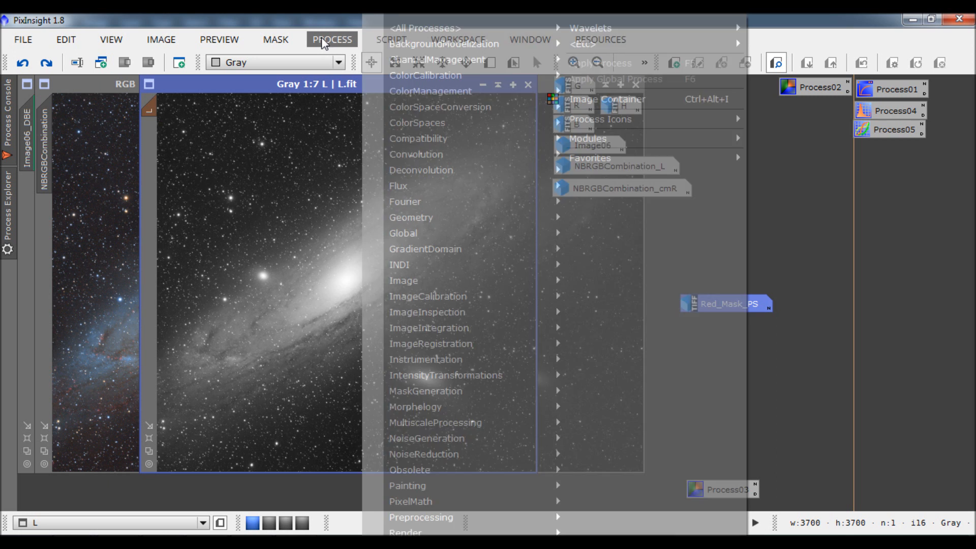
mouse_move(415, 28)
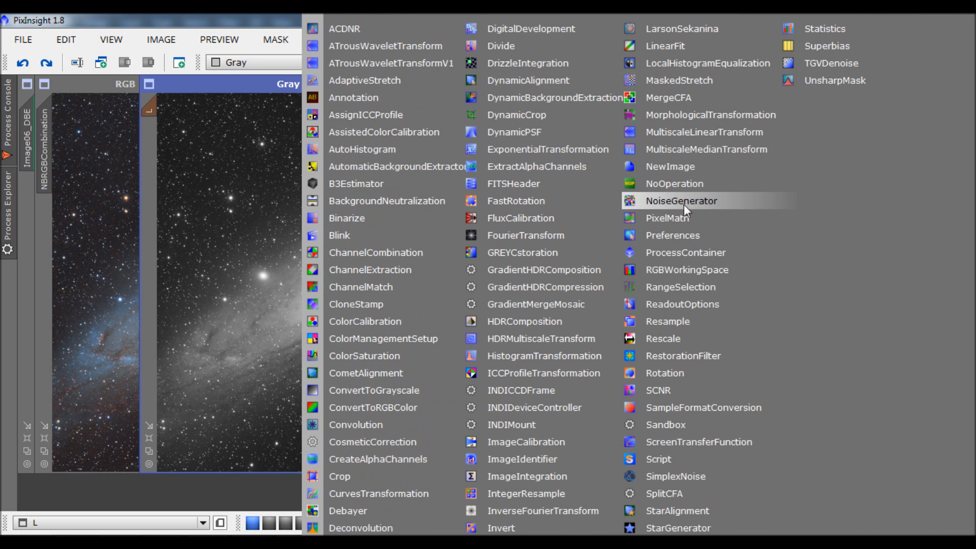
click(676, 218)
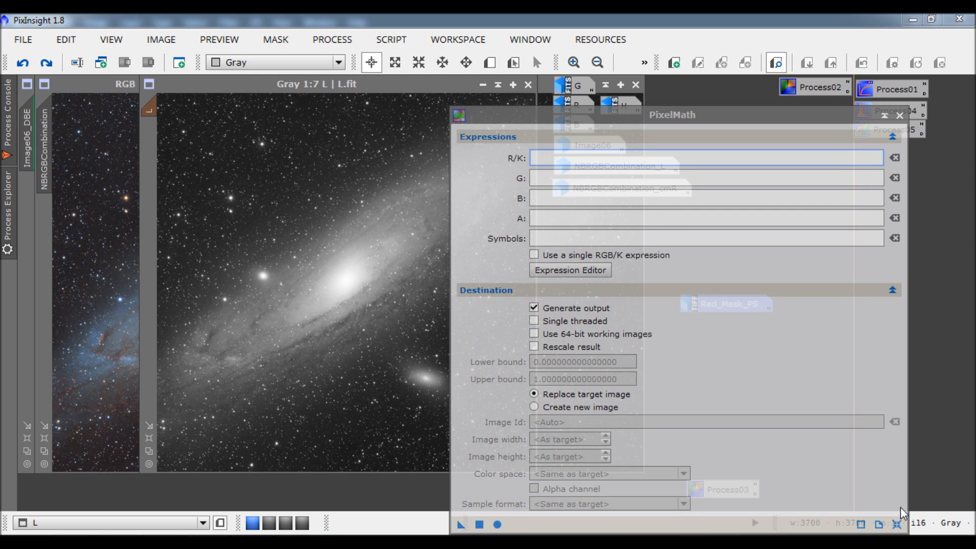
click(897, 525)
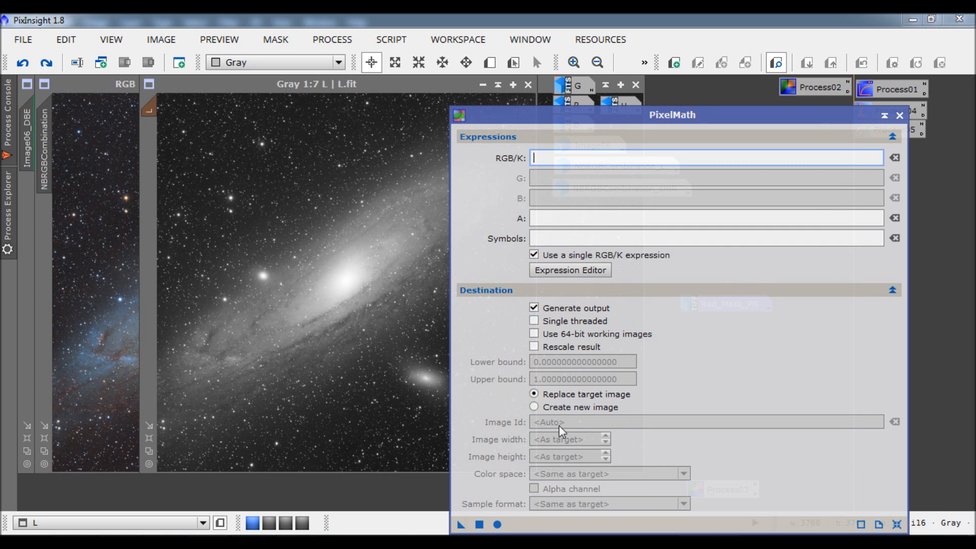
click(892, 290)
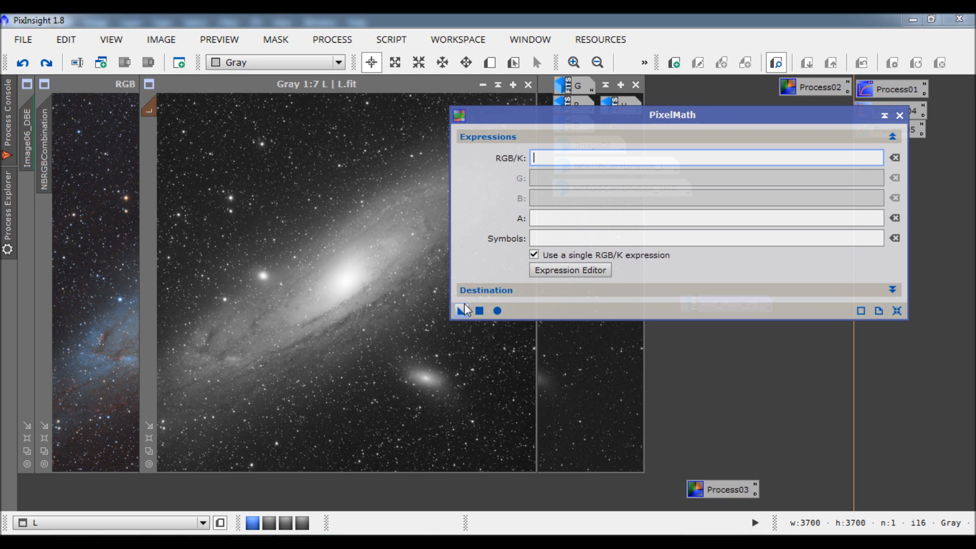
click(484, 290)
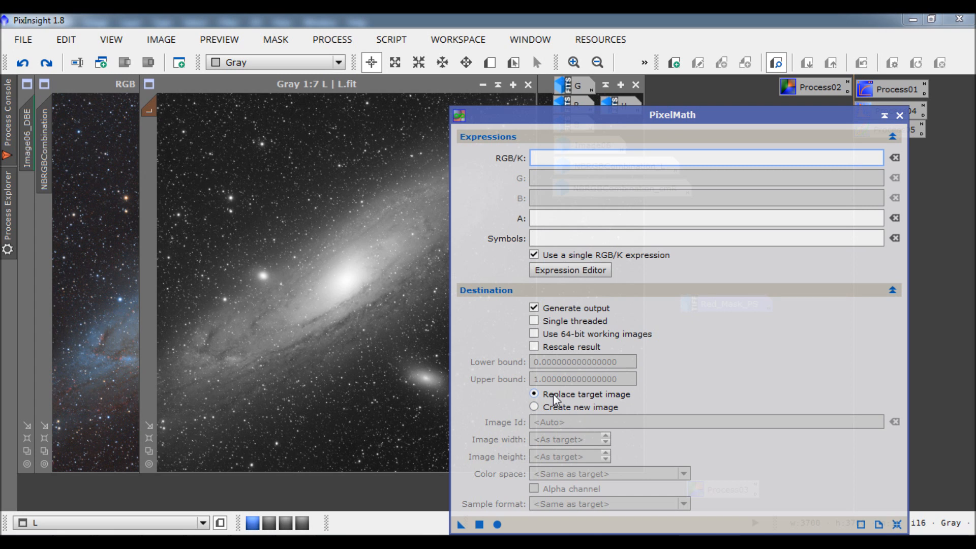
click(534, 255)
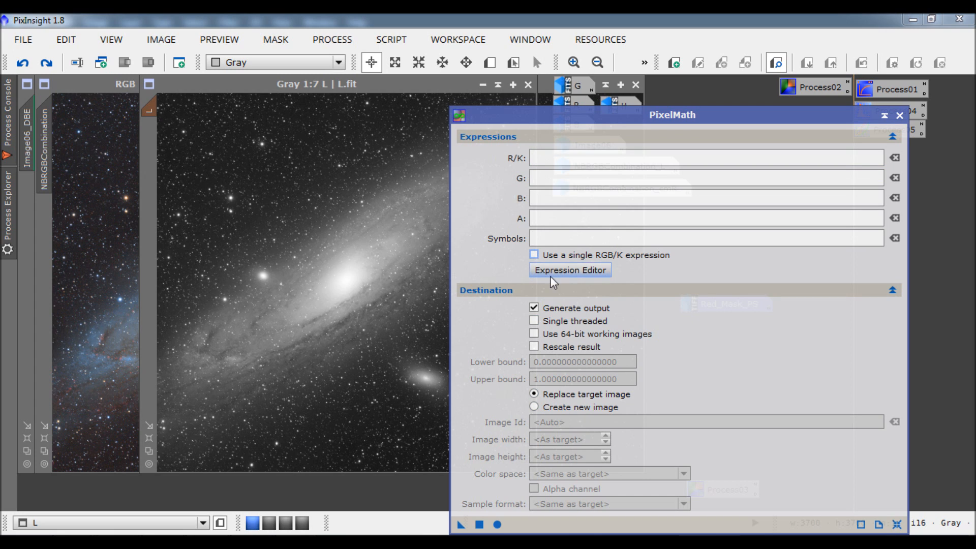
- Build the R/K expression L+H_DBE in the PixelMath Expression Editor and accept it
click(552, 274)
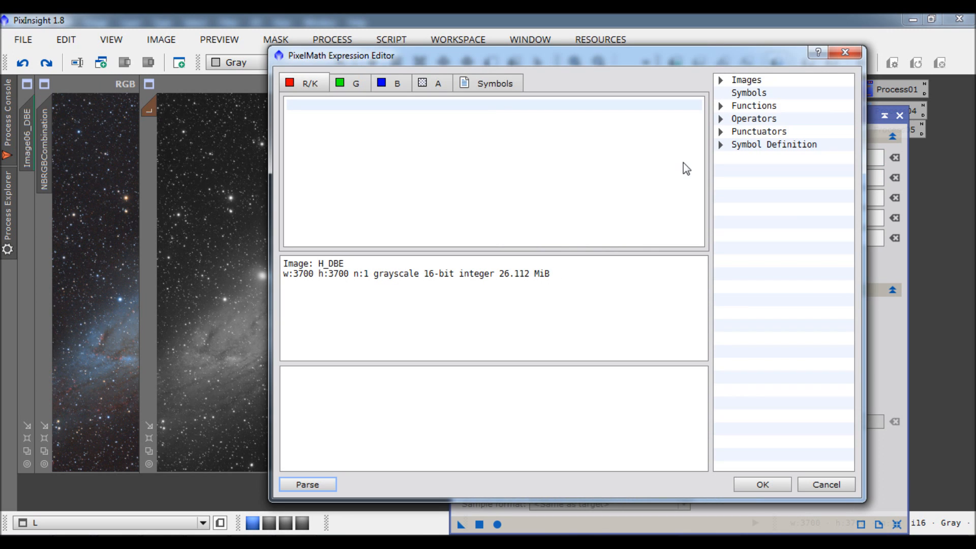
double_click(728, 81)
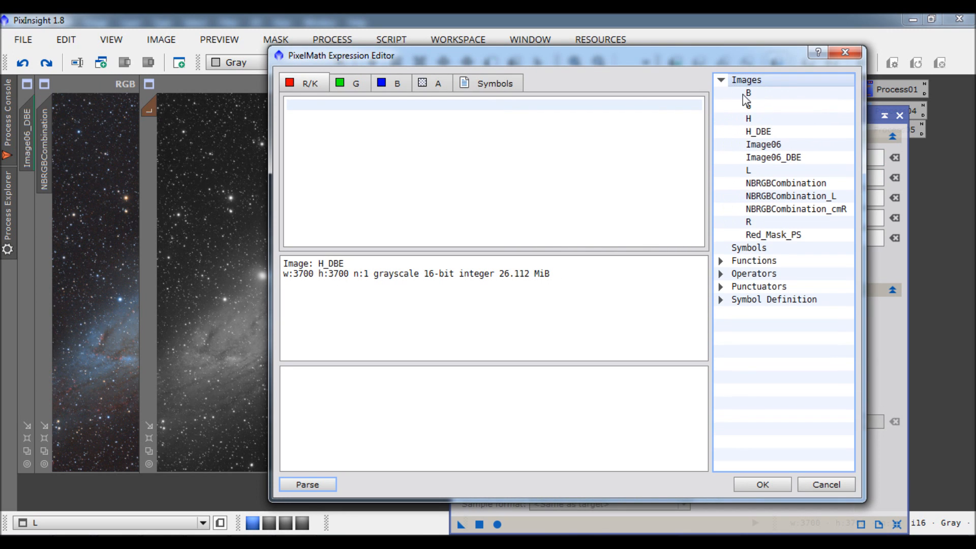
double_click(759, 170)
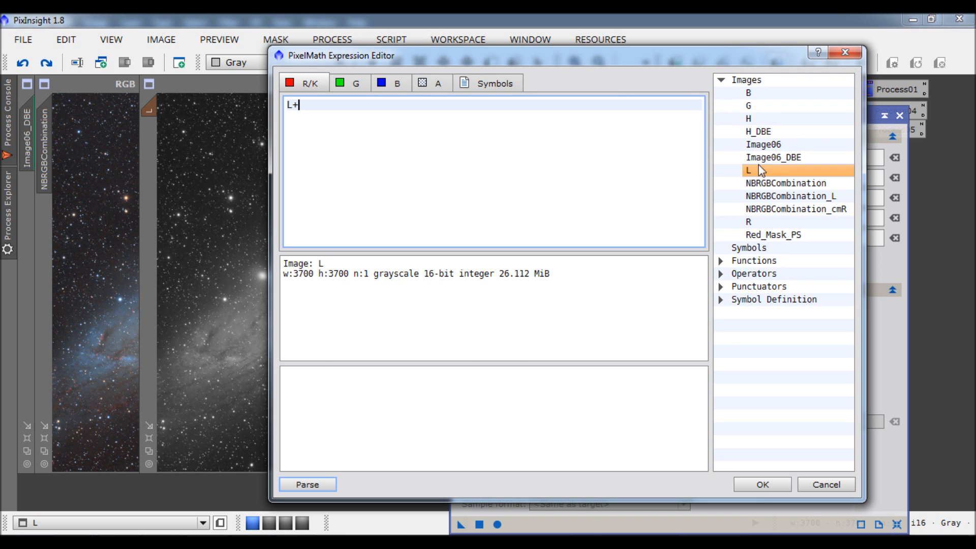
text(+)
double_click(765, 133)
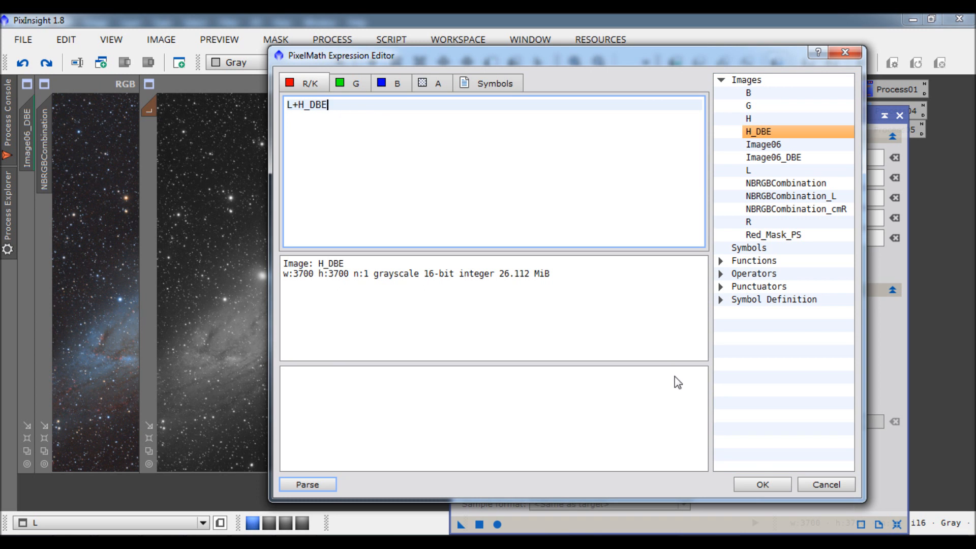
click(761, 482)
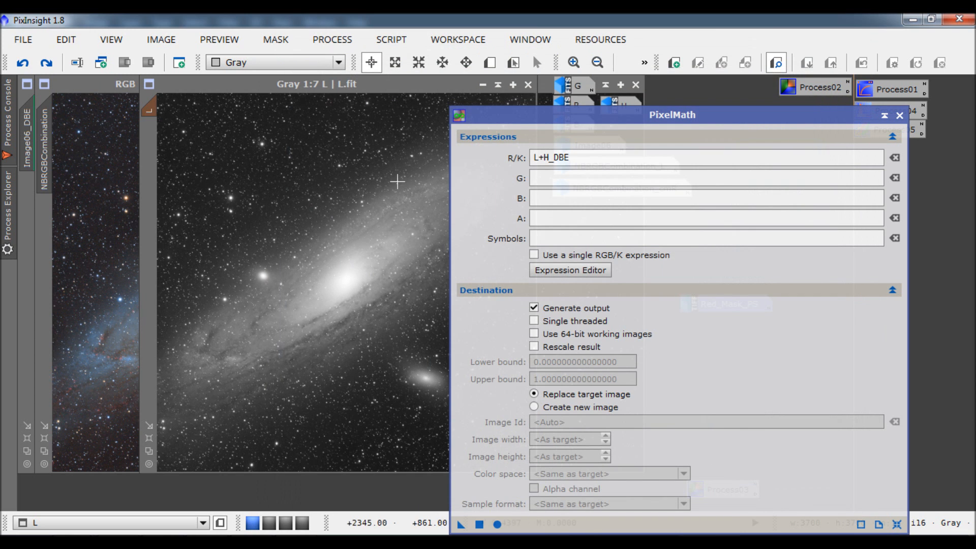
- Show the mask overlay on L to check which areas are protected, and hide it again
click(276, 39)
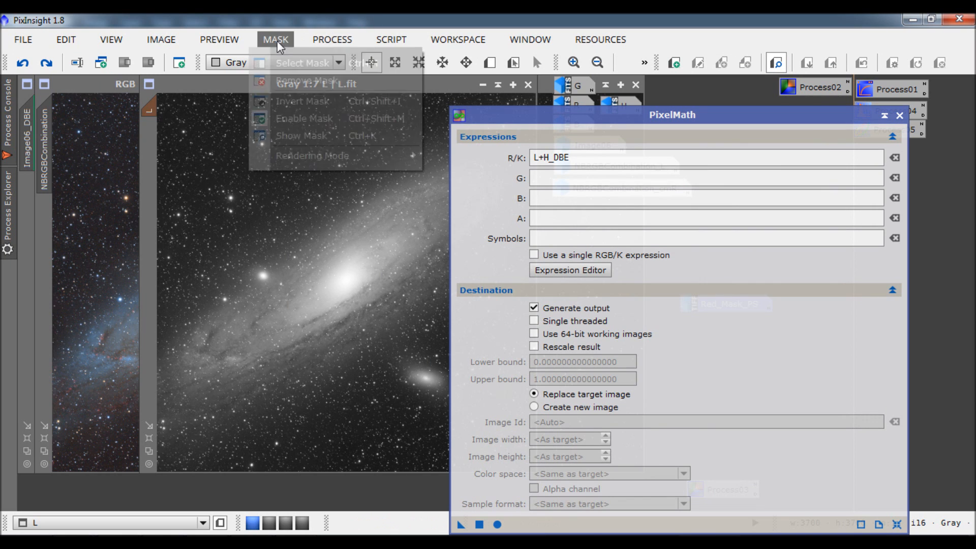
click(303, 136)
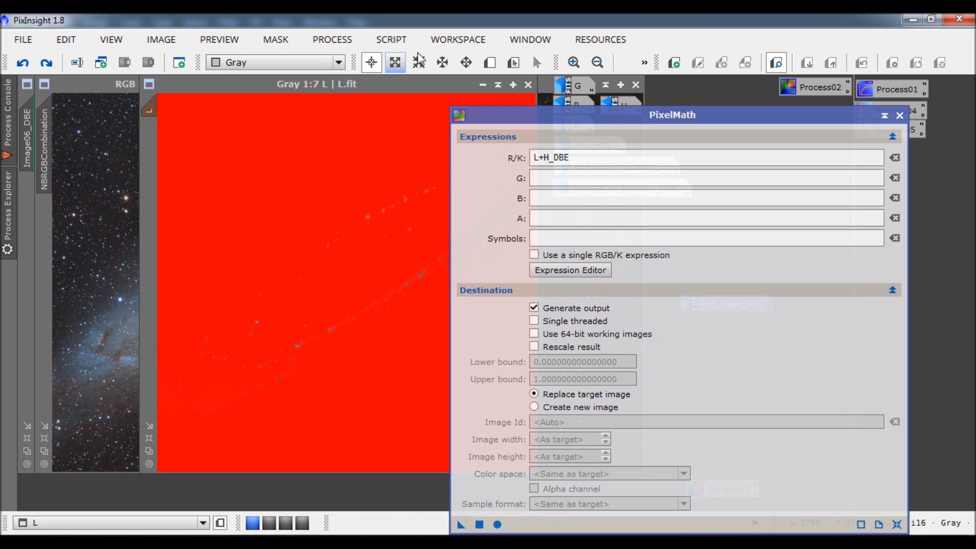
click(276, 40)
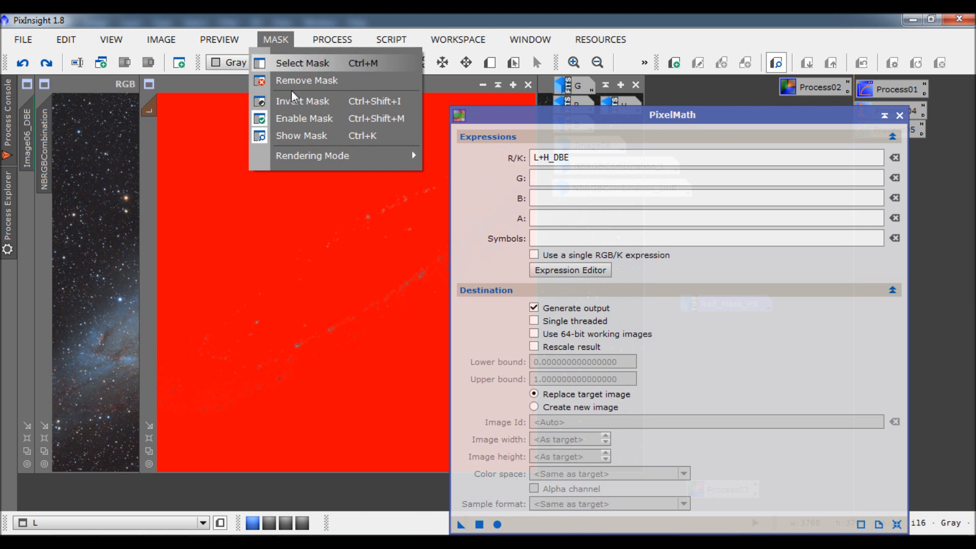
click(307, 136)
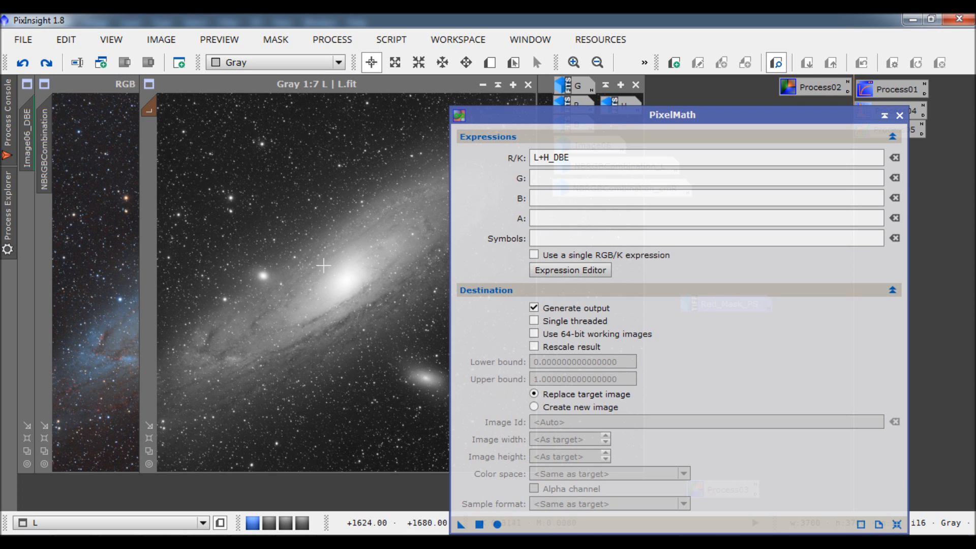
- Apply the L+H_DBE PixelMath expression to the masked L image and close PixelMath
drag(461, 526, 277, 279)
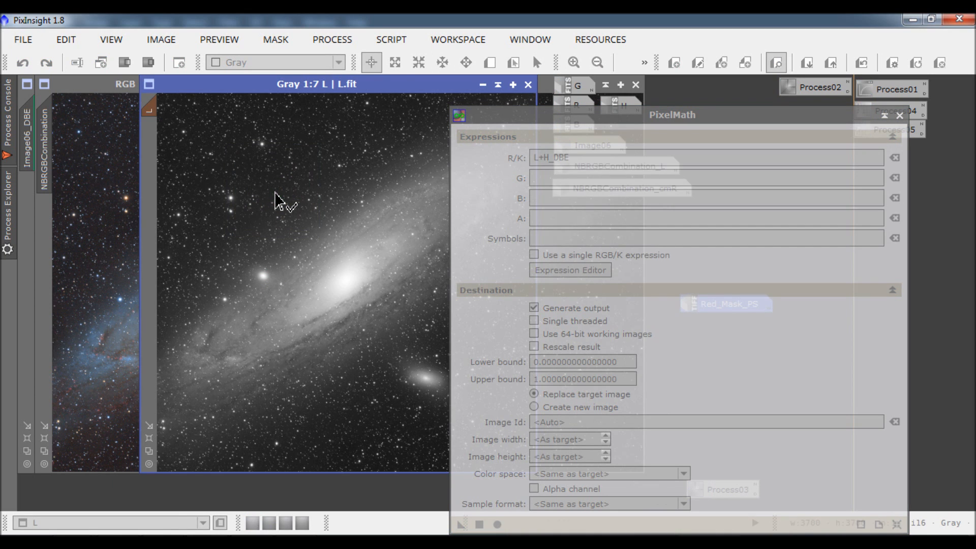
click(899, 115)
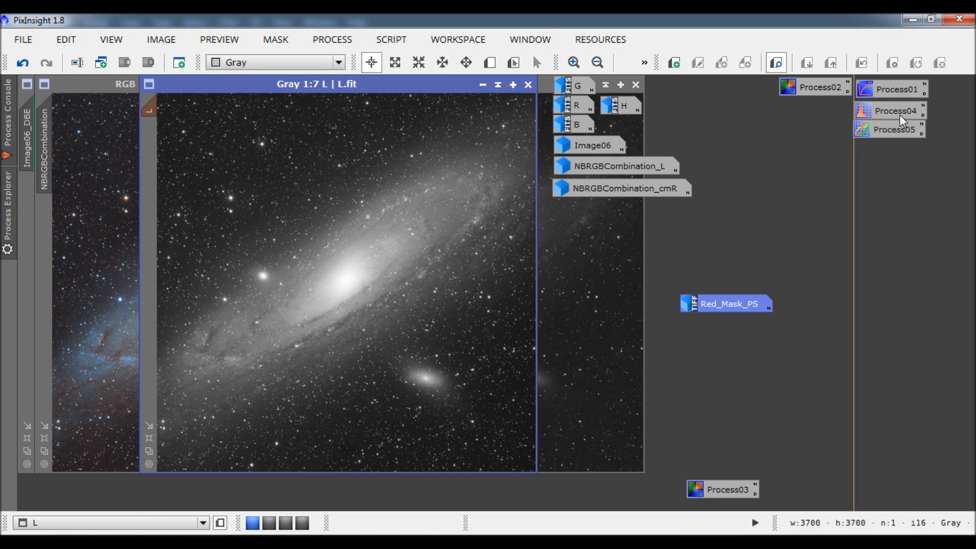
- Compare L with and without the PixelMath addition at 1:4 and at 1:7 by undoing and redoing it, leaving it applied
click(573, 62)
click(573, 62)
click(573, 62)
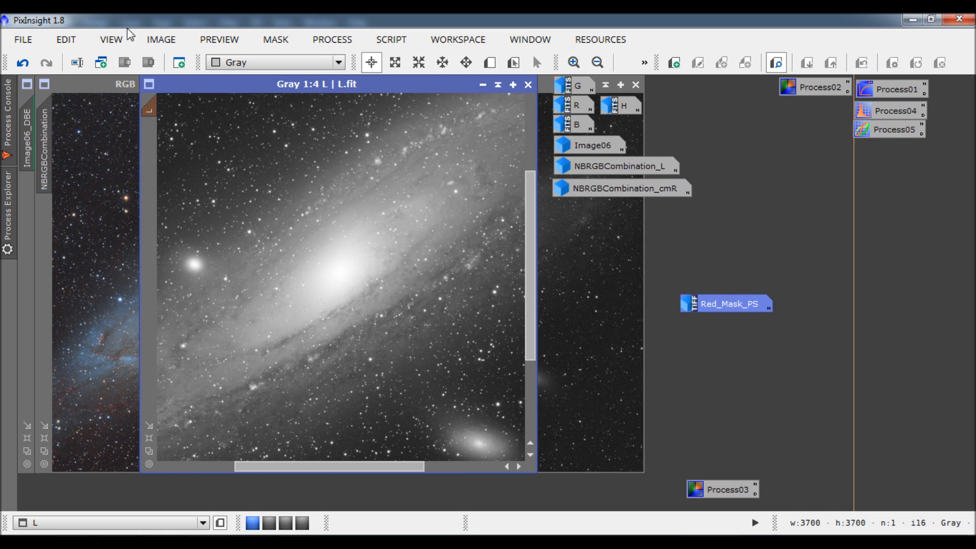
click(22, 62)
click(45, 62)
click(46, 64)
click(23, 62)
click(148, 450)
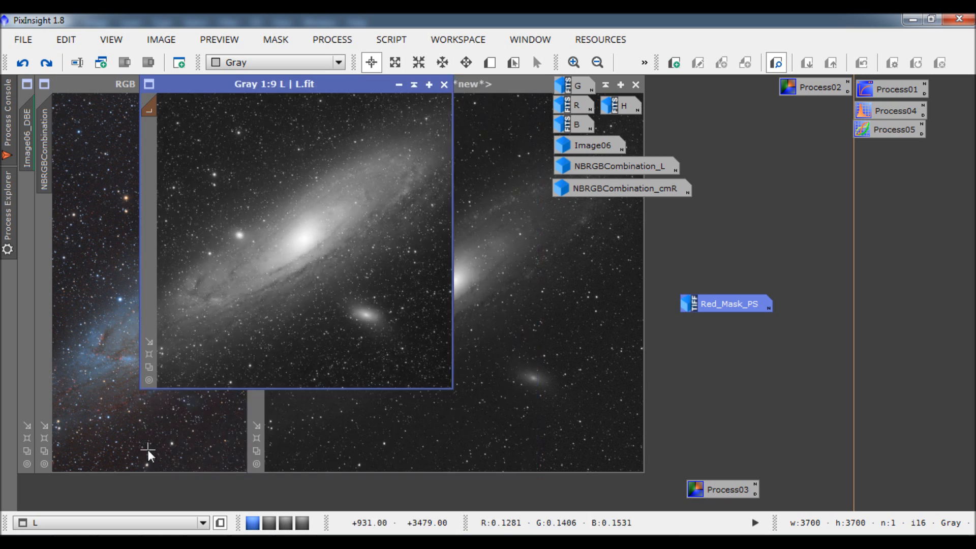
click(149, 354)
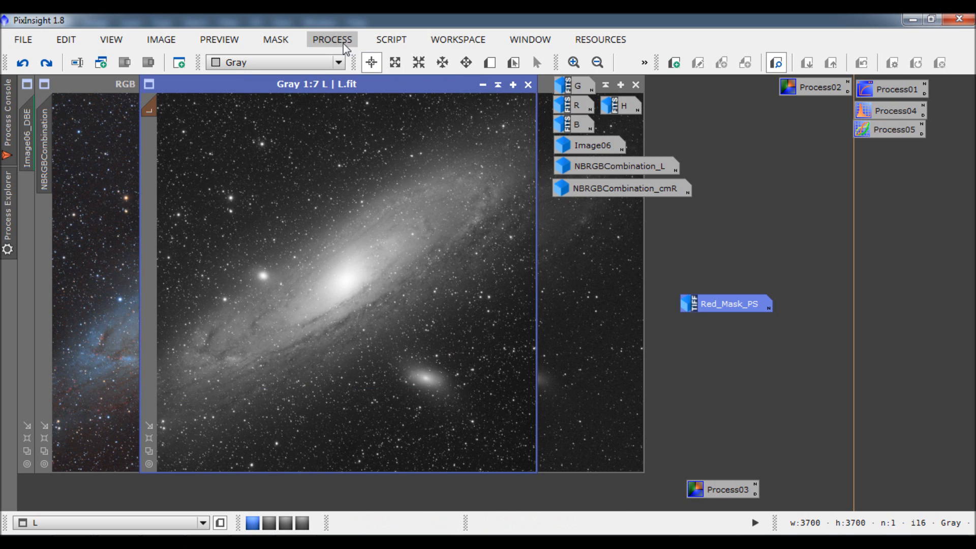
mouse_move(4, 90)
click(46, 65)
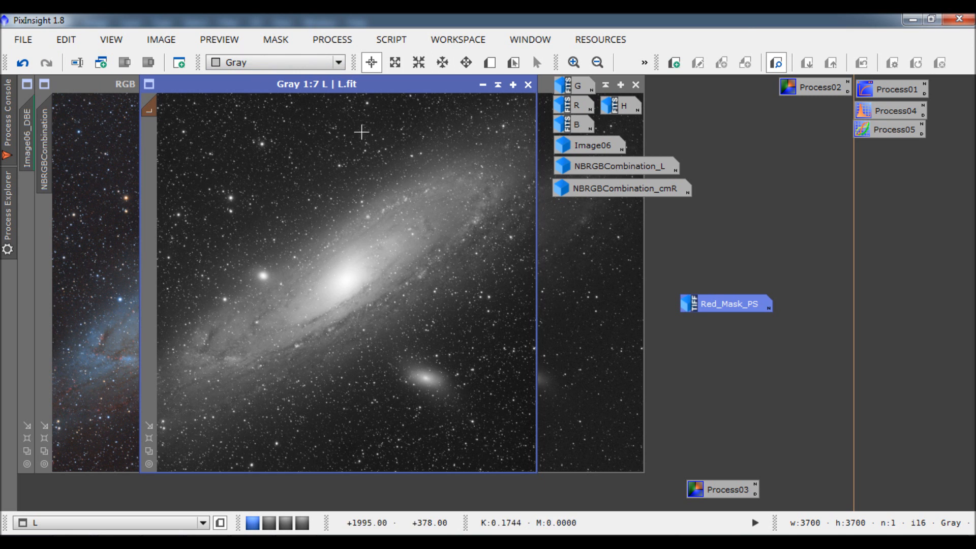
- Open LRGBCombination, keep only the L channel enabled by disabling R, G and B, and turn on Chrominance Noise Reduction
click(351, 42)
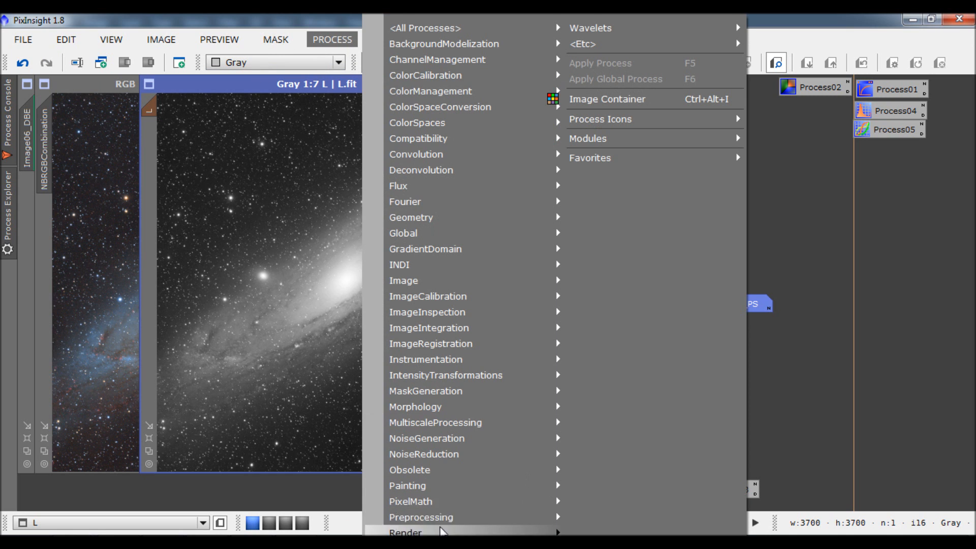
mouse_move(424, 35)
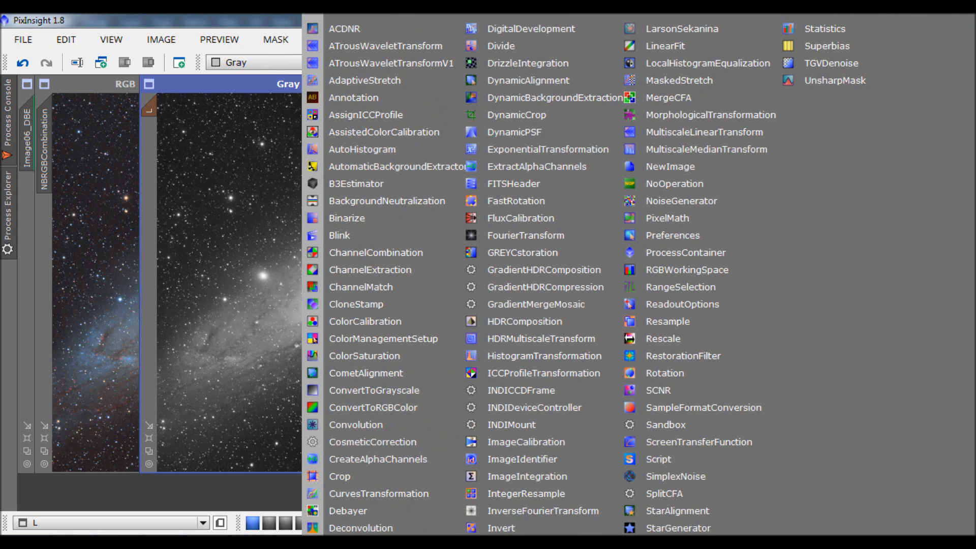
click(522, 544)
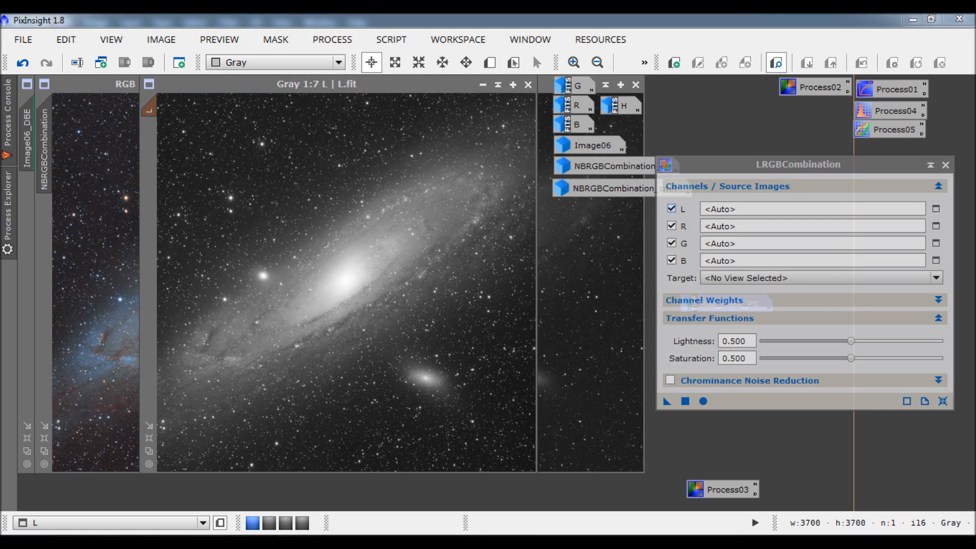
click(672, 226)
click(672, 243)
click(672, 260)
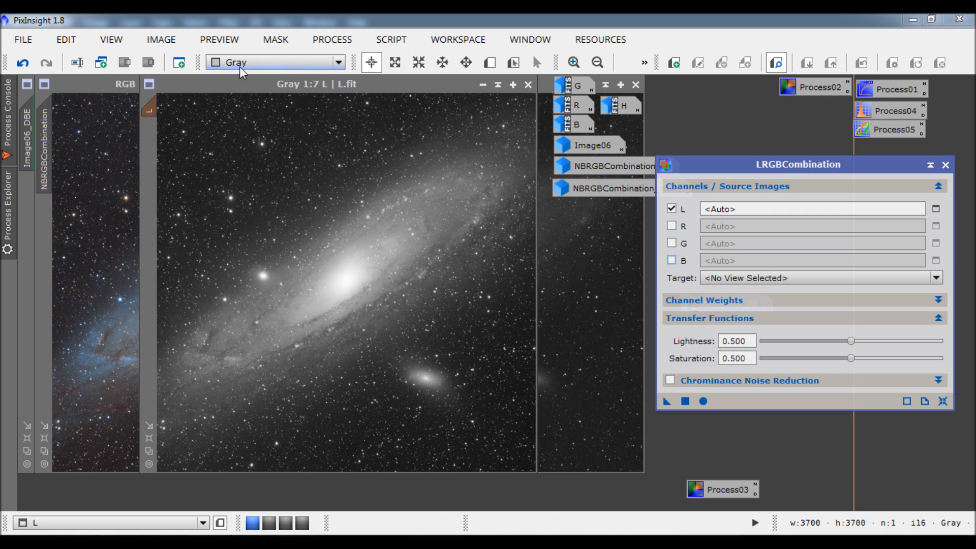
double_click(111, 84)
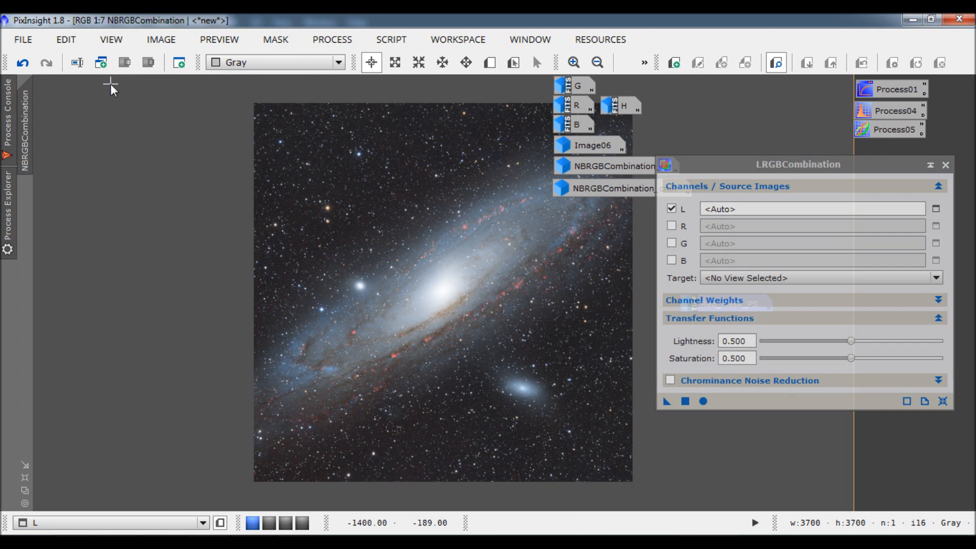
click(25, 479)
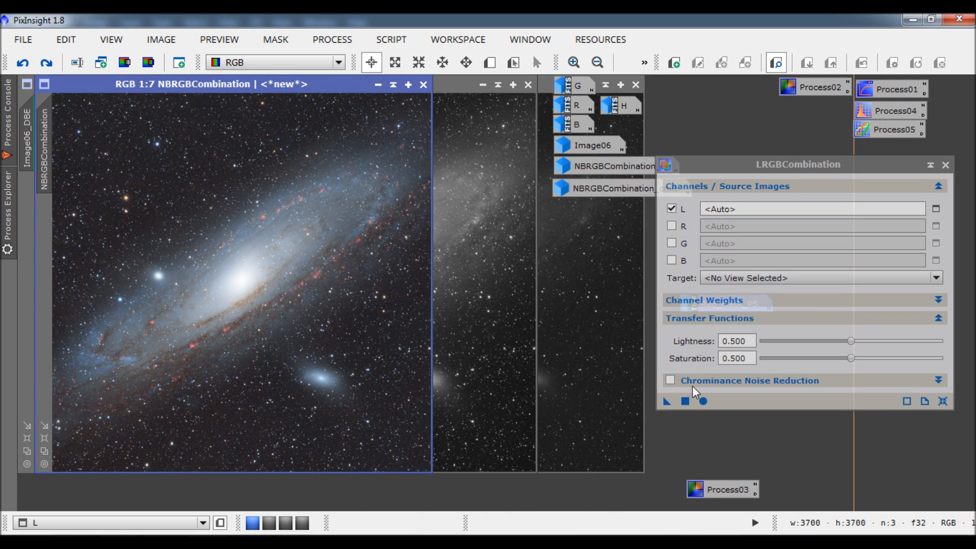
click(671, 380)
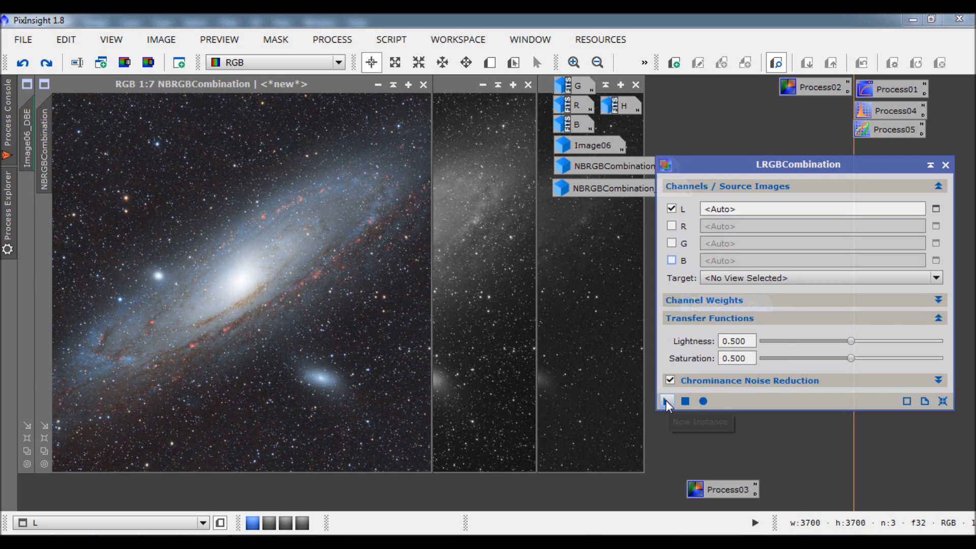
- Try LRGBCombination on NBRGBCombination with the automatic L source, compare it by undoing and redoing, and leave it undone
drag(666, 400, 148, 216)
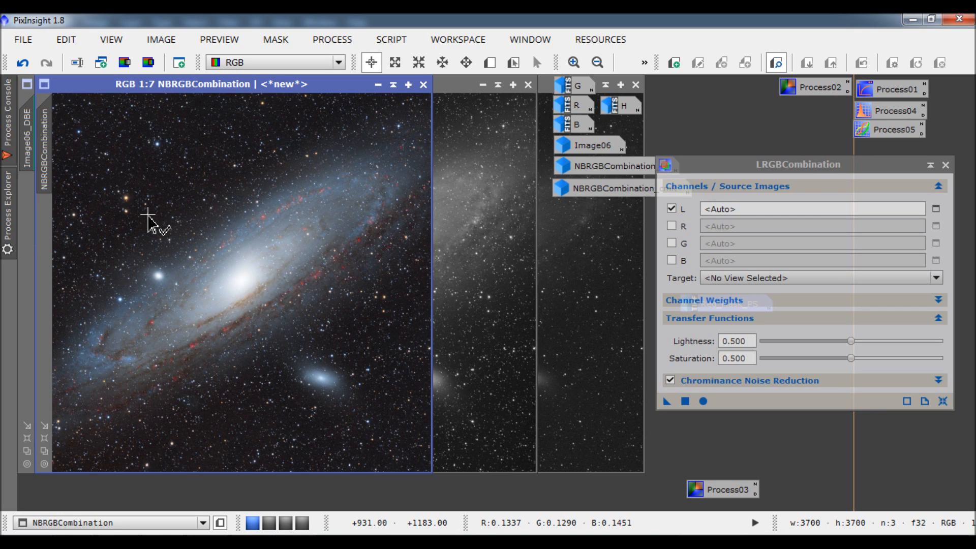
click(21, 64)
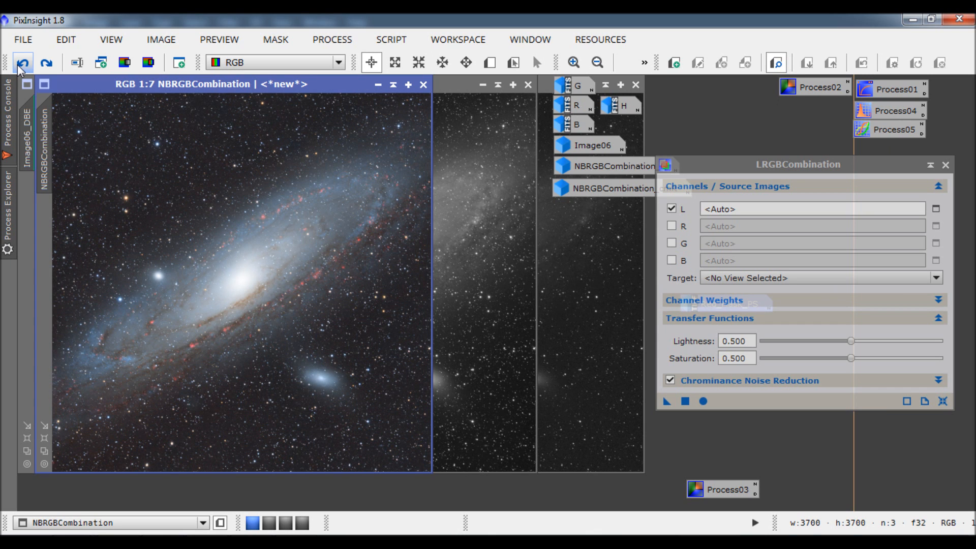
click(41, 68)
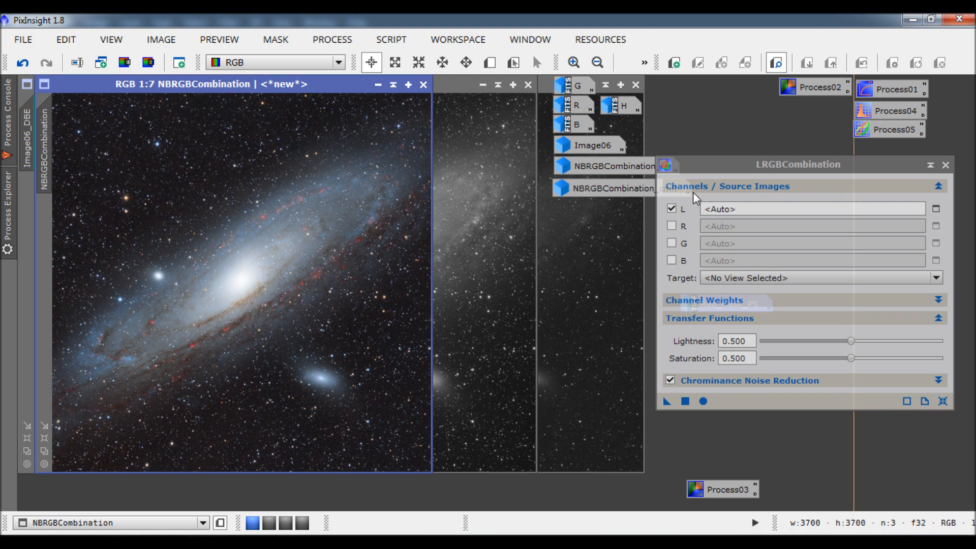
click(23, 63)
- Set the lightness source image to L and apply LRGBCombination to the NBRGBCombination image
click(935, 209)
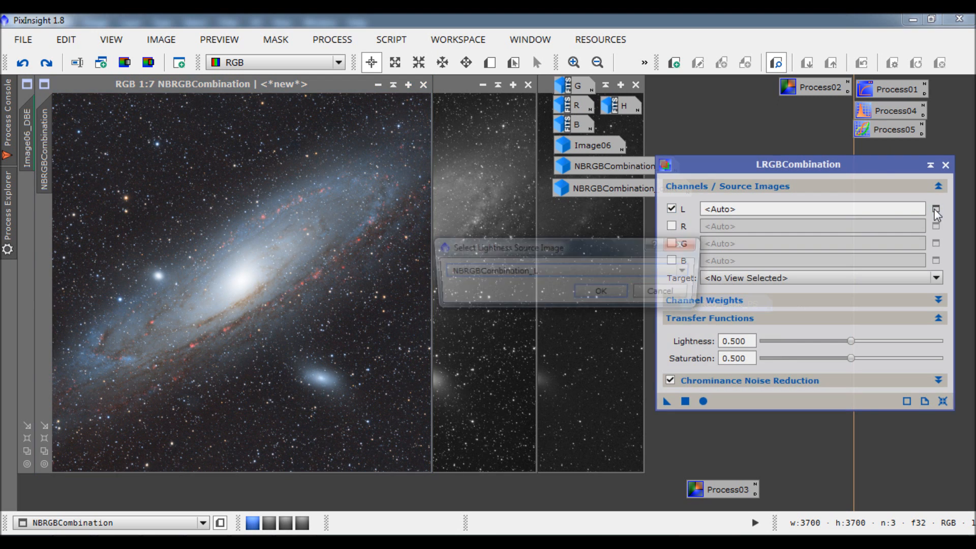
click(603, 271)
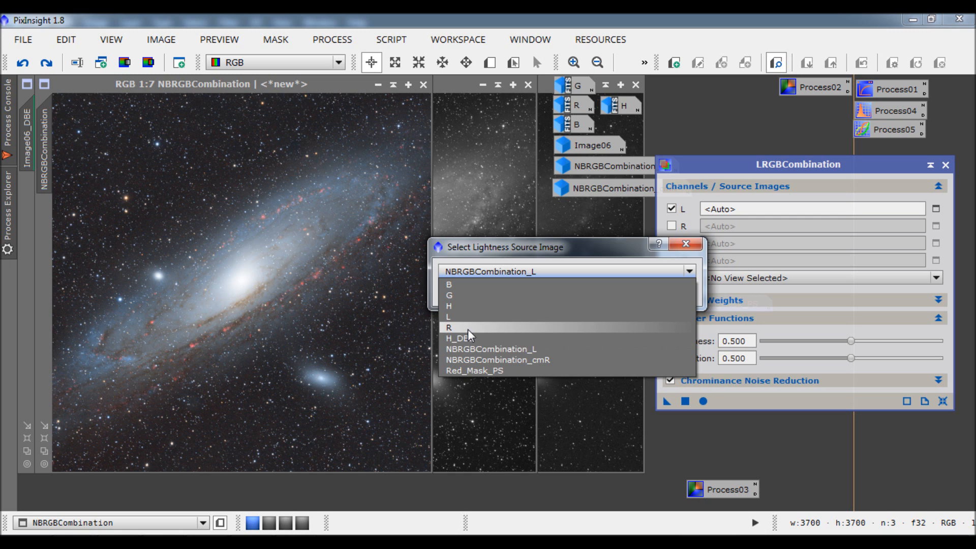
click(466, 316)
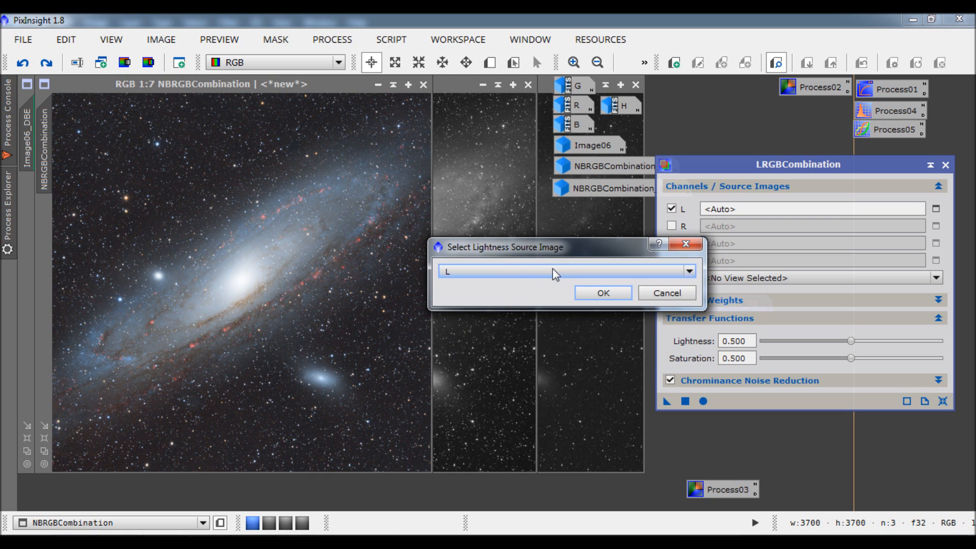
click(603, 293)
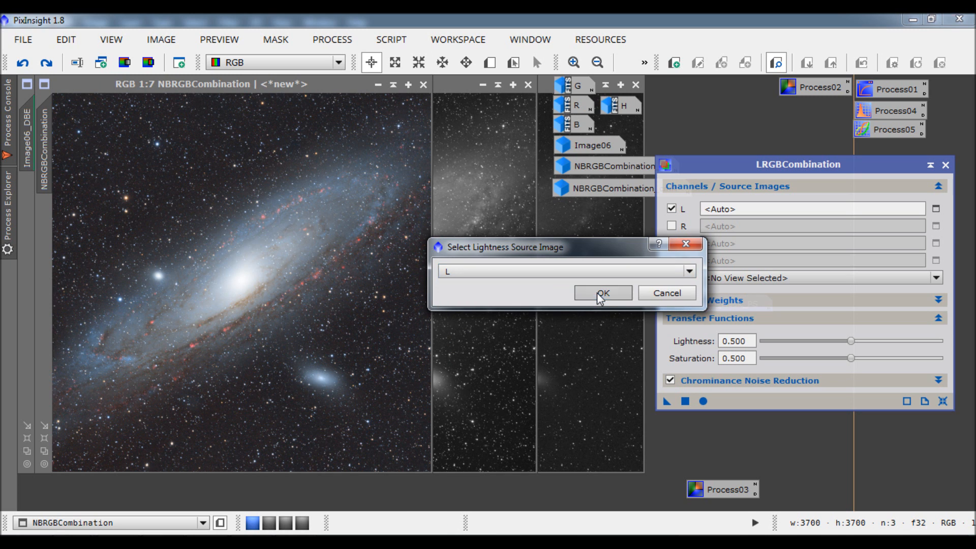
click(489, 156)
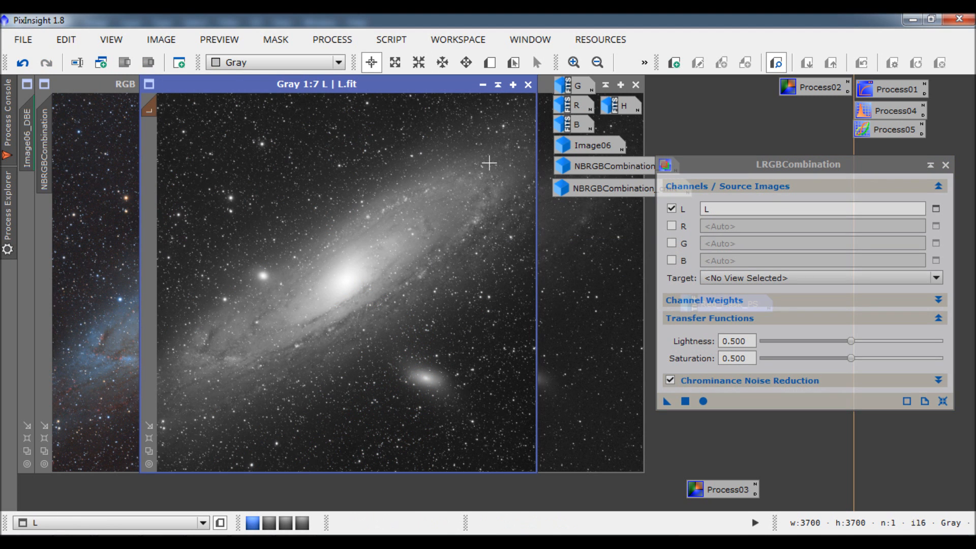
click(117, 83)
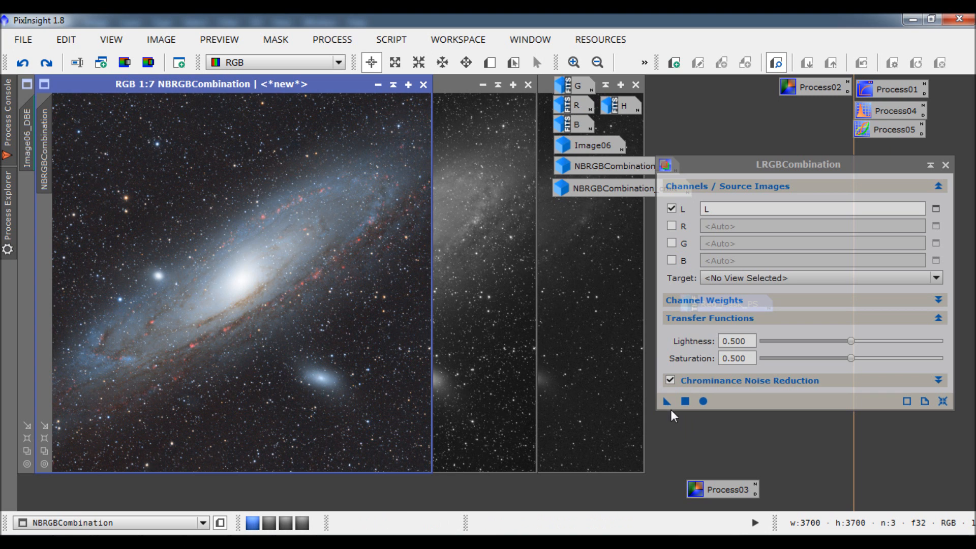
click(667, 401)
drag(667, 402, 356, 346)
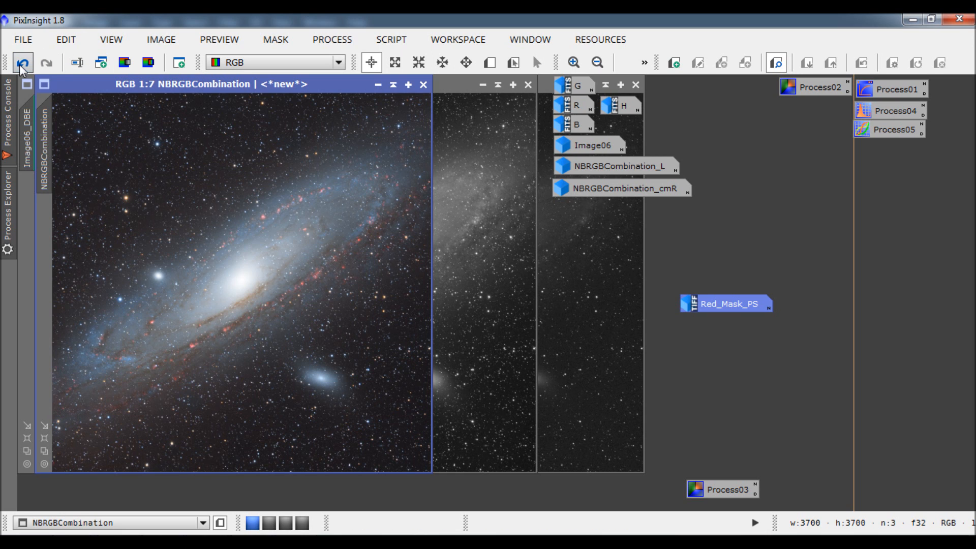
- Compare NBRGBCombination with and without the L combination at 1:7 by undoing and redoing it, leaving it applied
click(22, 64)
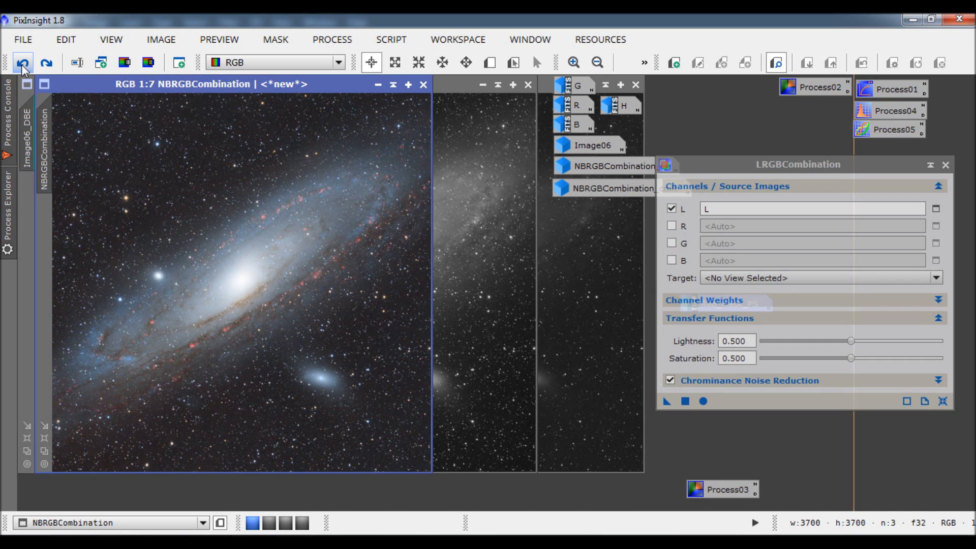
click(45, 65)
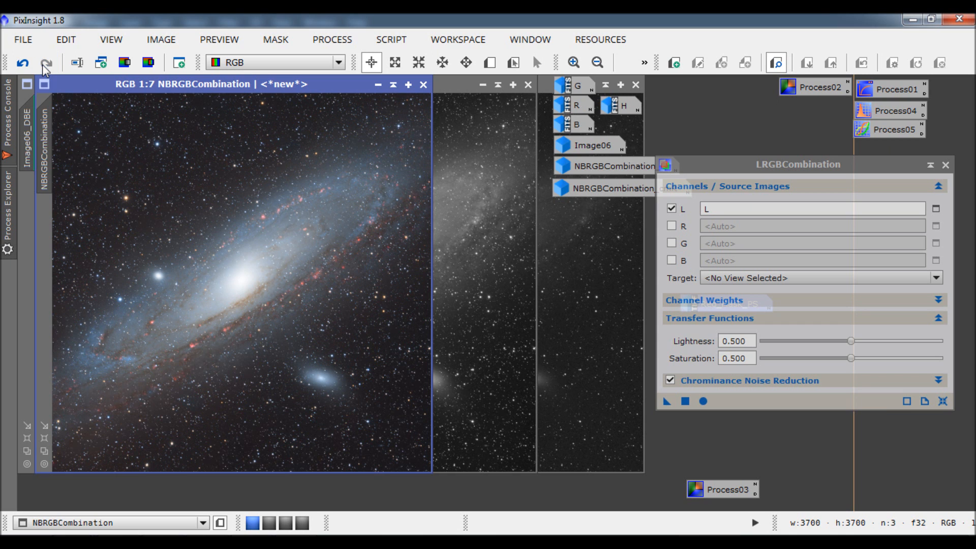
click(23, 64)
click(46, 63)
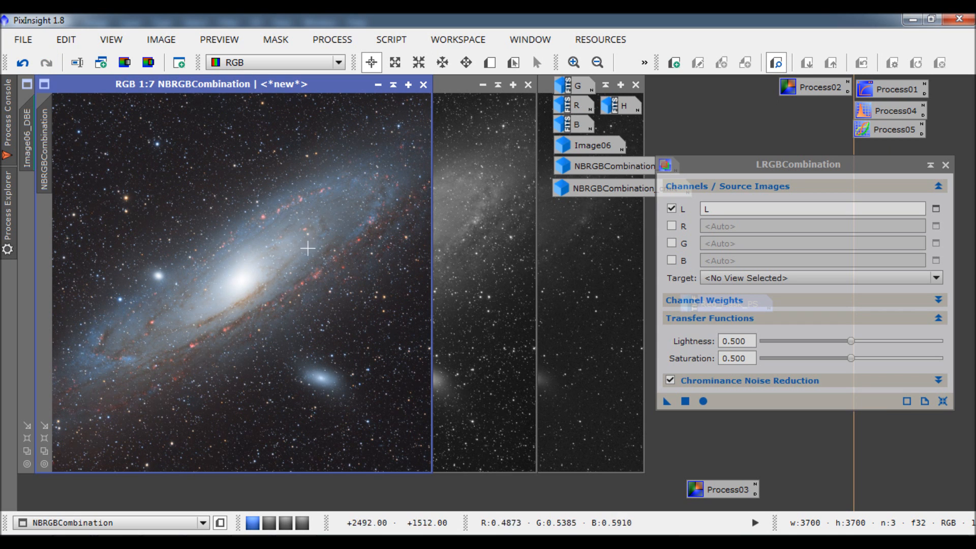
- Compare the galaxy core at 1:3 with and without the L combination, leaving it applied, and return to the 1:7 view
click(575, 63)
click(575, 63)
click(575, 63)
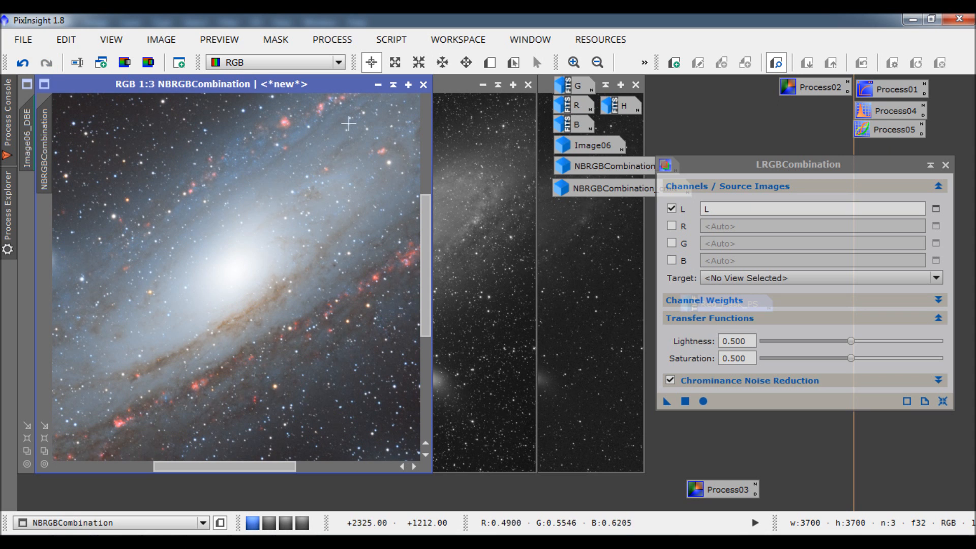
click(22, 63)
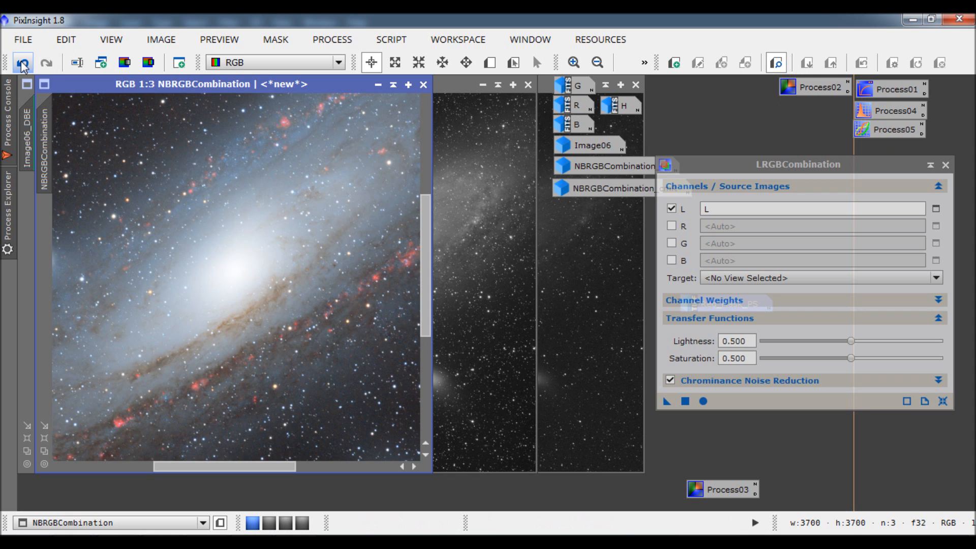
click(45, 63)
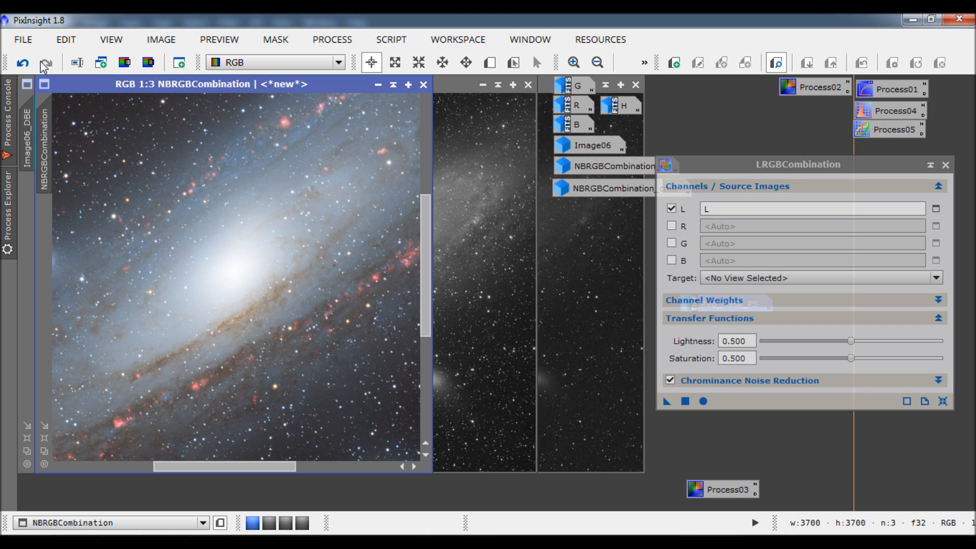
click(23, 63)
click(46, 63)
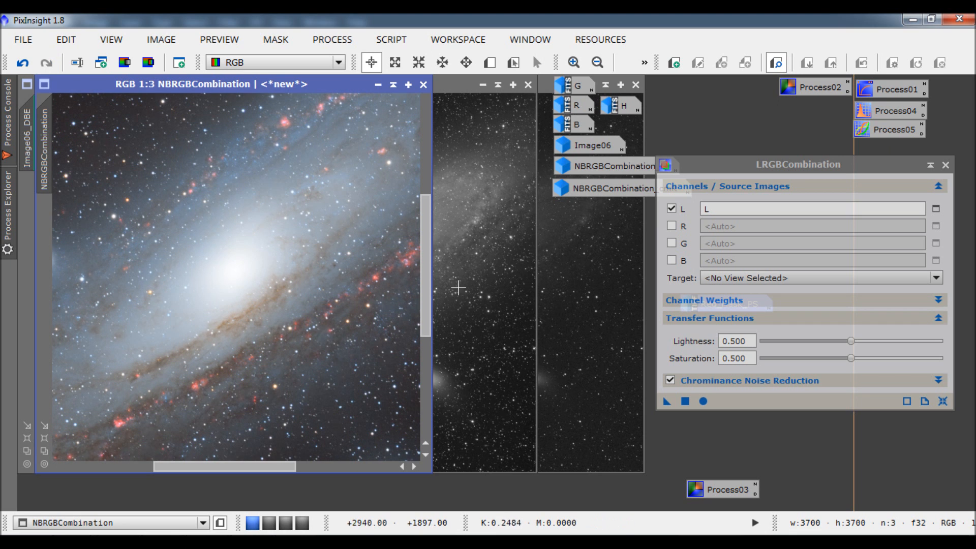
mouse_move(245, 465)
mouse_down()
mouse_move(335, 466)
mouse_move(234, 465)
mouse_up()
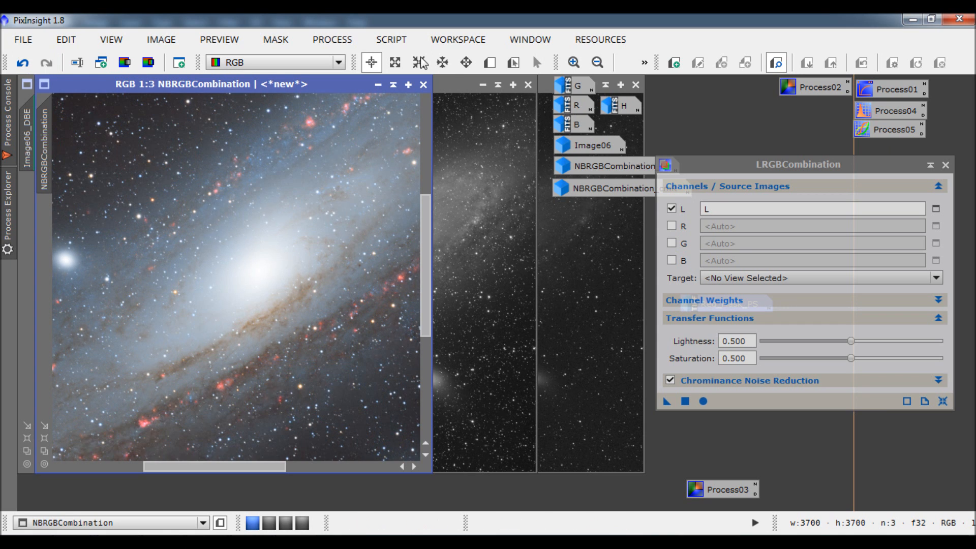
click(599, 65)
click(599, 64)
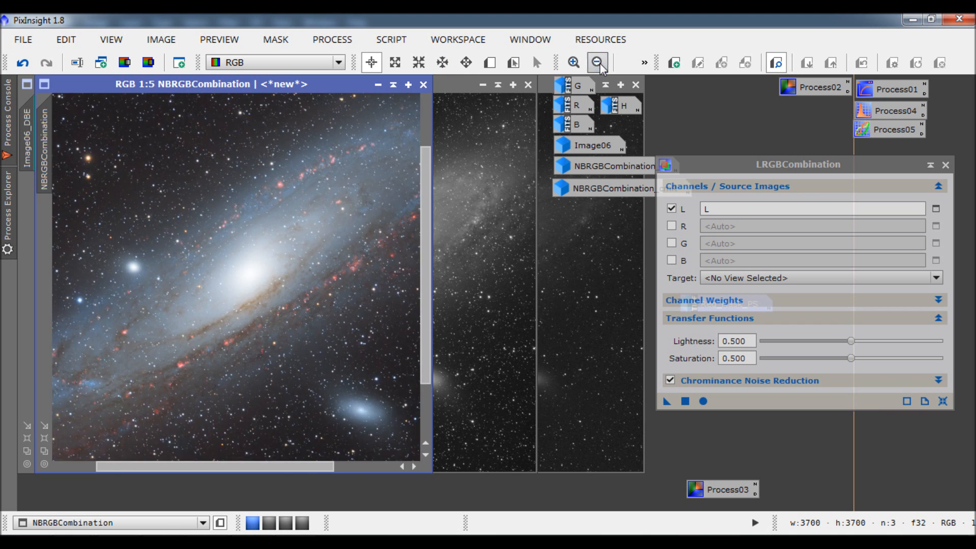
click(599, 65)
click(599, 65)
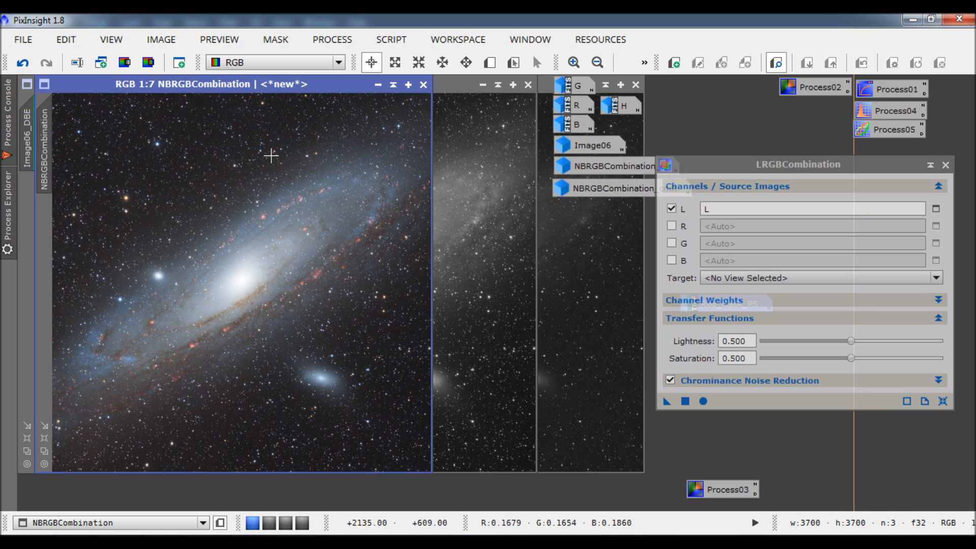
- Create a chrominance mask of the Blue hue range from NBRGBCombination with the ColorMask script
click(330, 41)
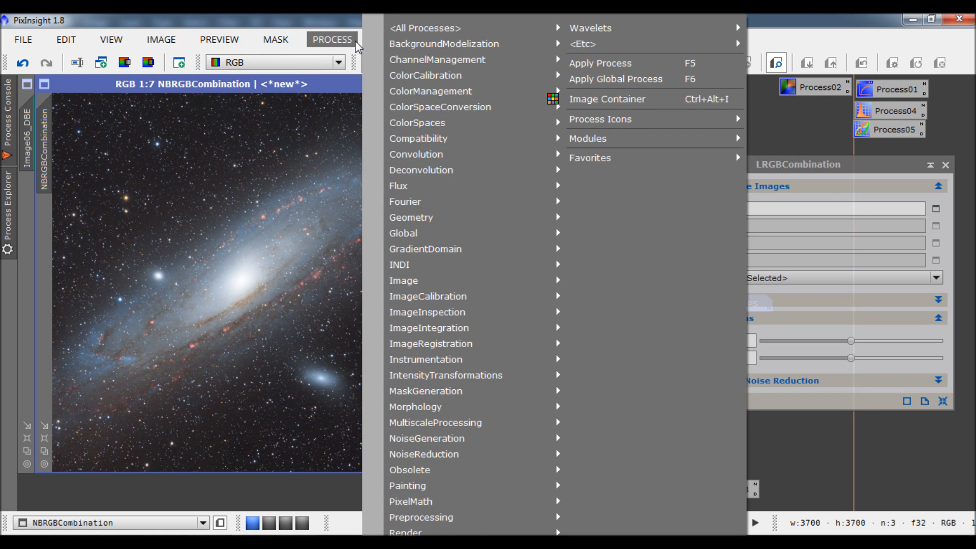
click(347, 46)
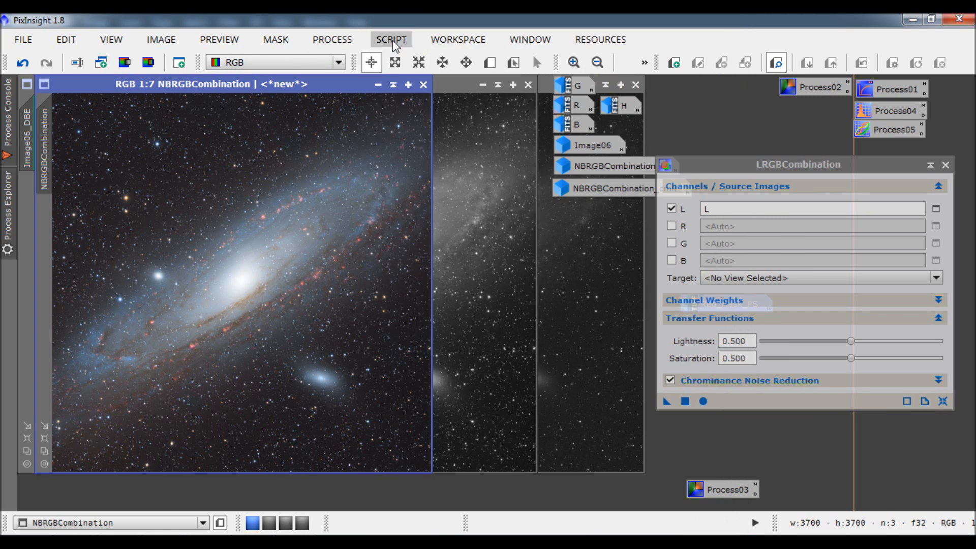
click(392, 40)
mouse_move(450, 204)
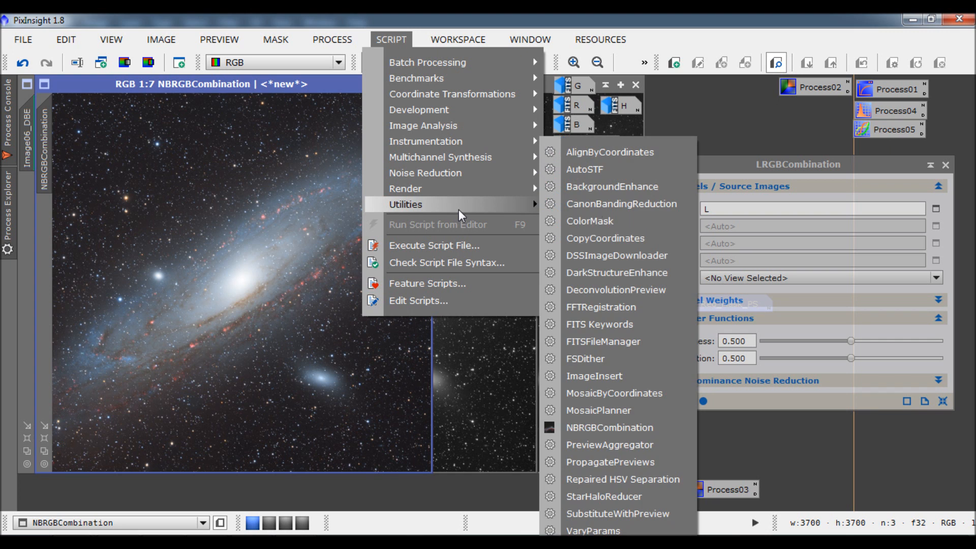
click(614, 222)
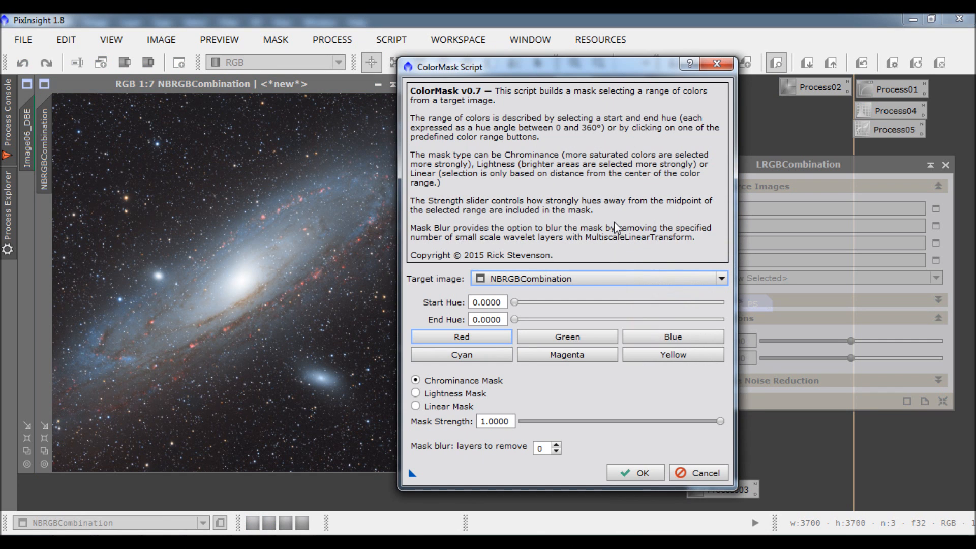
click(684, 337)
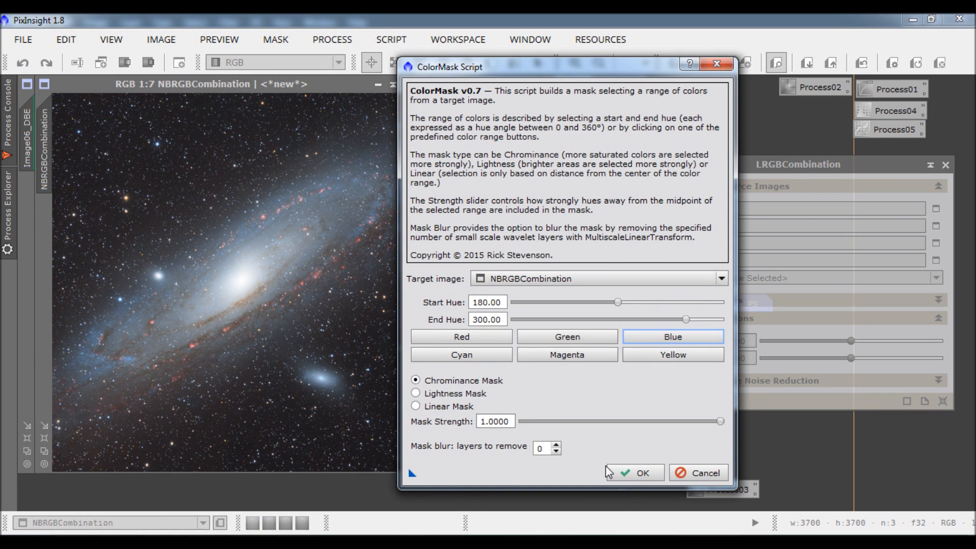
click(626, 472)
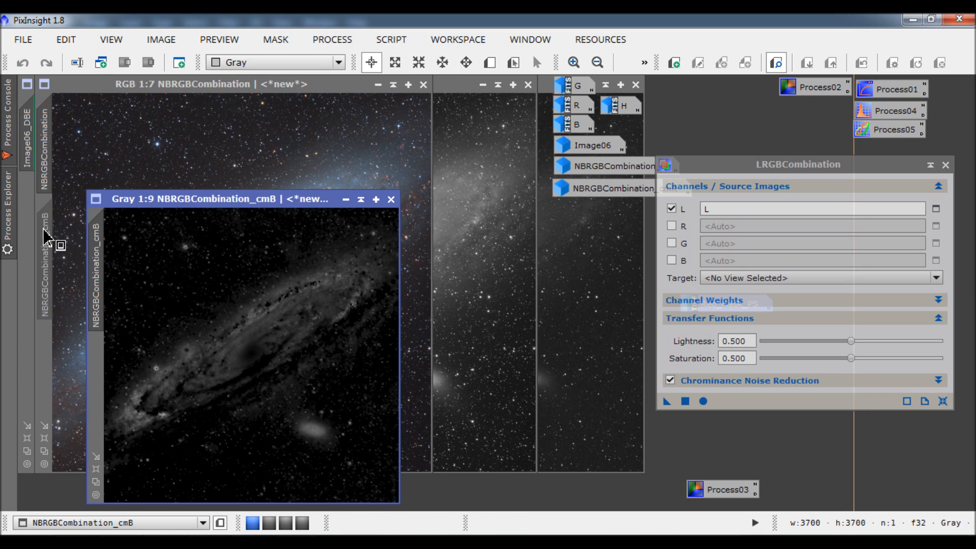
- Mask NBRGBCombination with the blue mask and tidy the workspace by closing LRGBCombination and placing the minimised mask below Red_Mask_PS
click(343, 198)
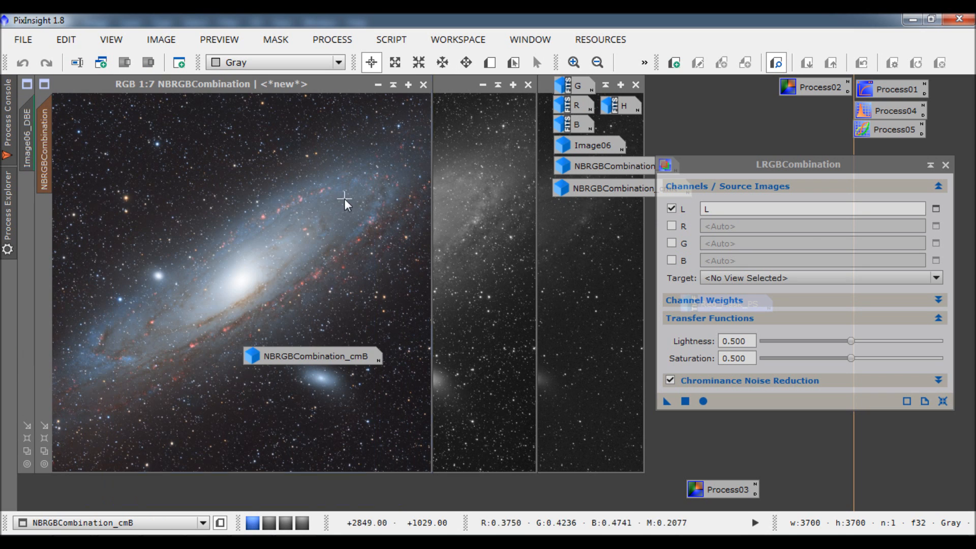
click(945, 166)
drag(339, 356, 750, 339)
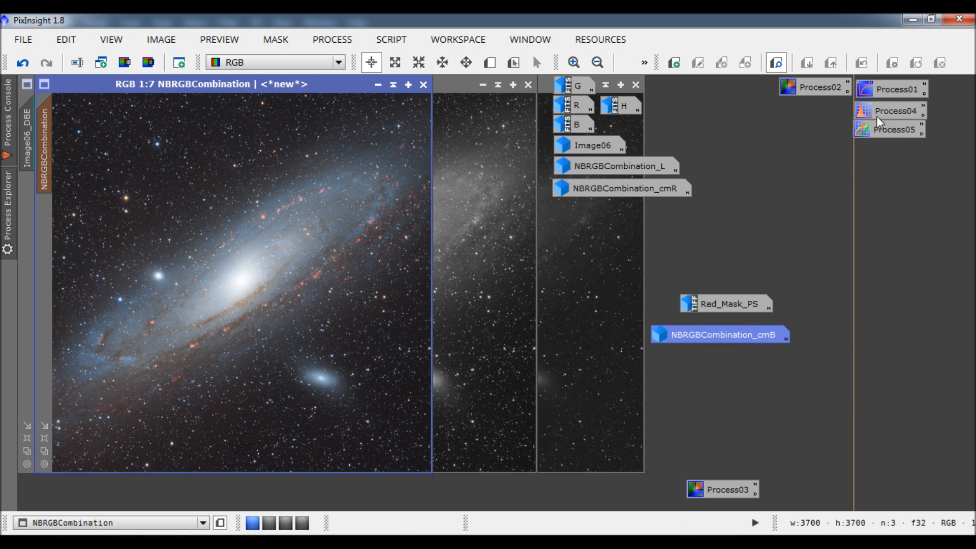
- Set a CurvesTransformation L curve point at input 0.40052, output 0.58056, and show its real-time preview for NBRGBCombination
double_click(872, 129)
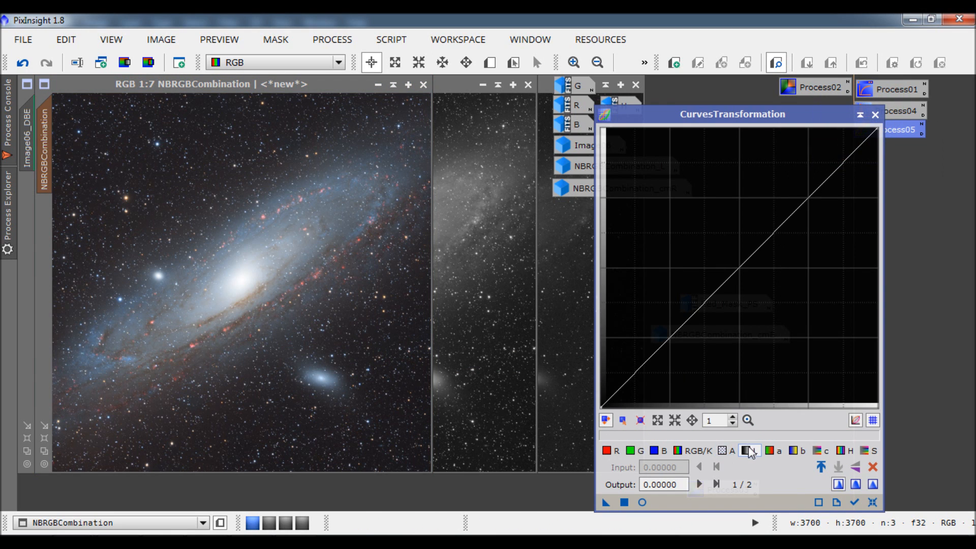
drag(740, 268, 711, 245)
click(642, 502)
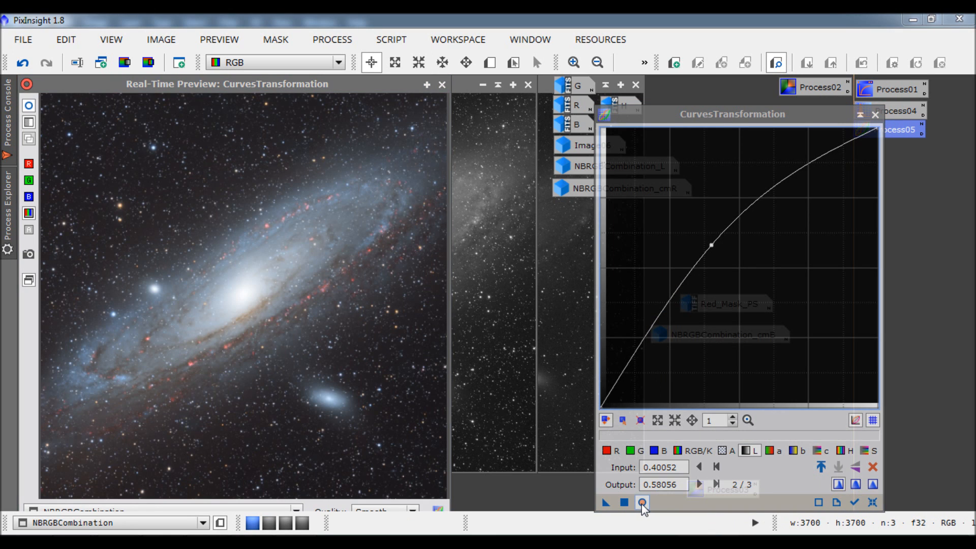
- Compare the image with the real-time preview off and on, close the preview, and apply the L curve to the masked NBRGBCombination
click(642, 503)
click(642, 503)
click(642, 503)
click(642, 502)
click(624, 503)
click(624, 503)
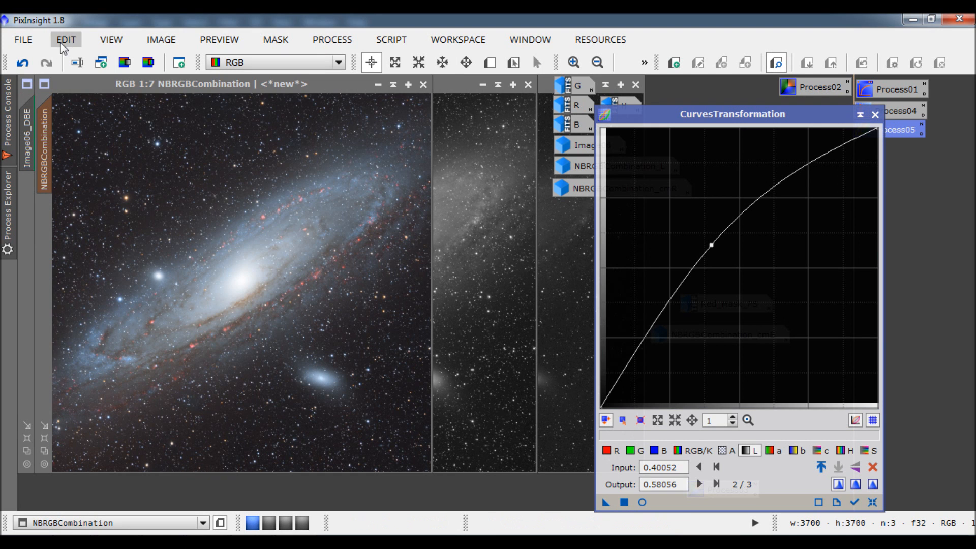
- Compare NBRGBCombination at 1:7 with and without the L curve by undoing and redoing it, leaving it applied
click(23, 64)
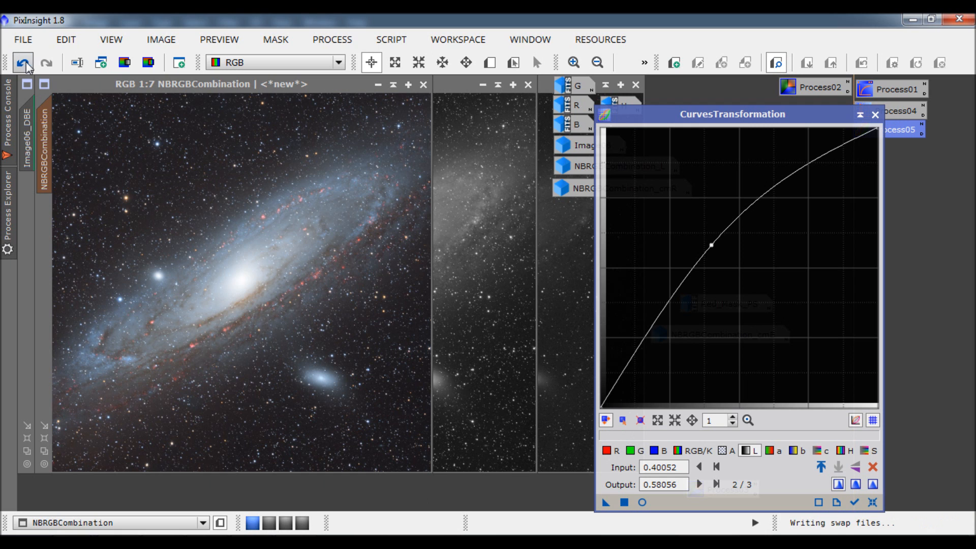
click(45, 64)
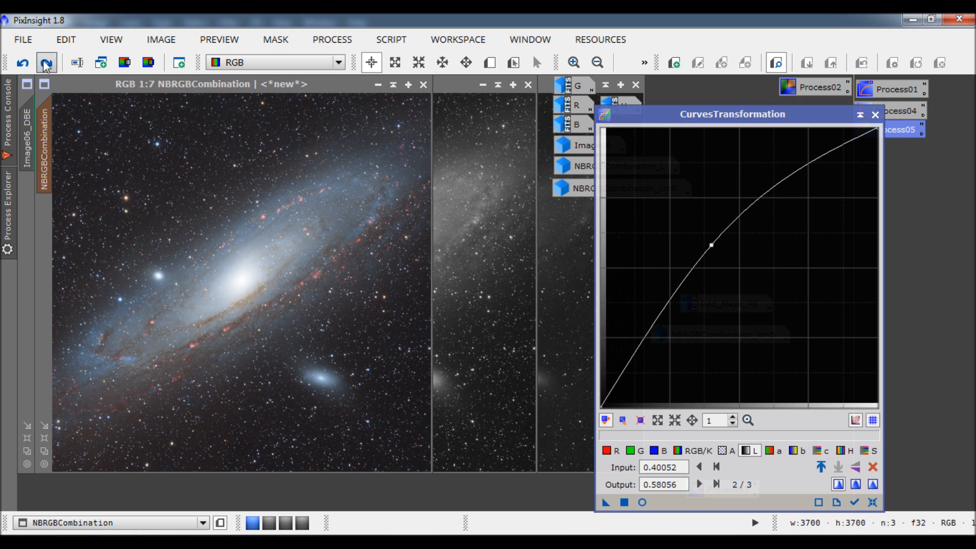
click(23, 63)
click(46, 64)
- Examine the galaxy's blue outer arms, both ends of the disk and the companion galaxy at 1:3, and return to the 1:7 view
click(575, 63)
click(574, 63)
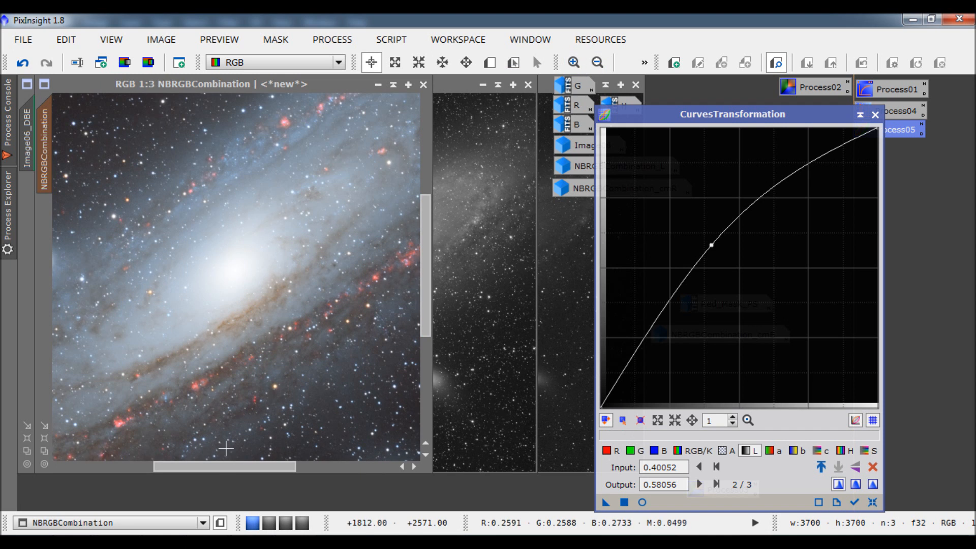
drag(215, 467, 315, 468)
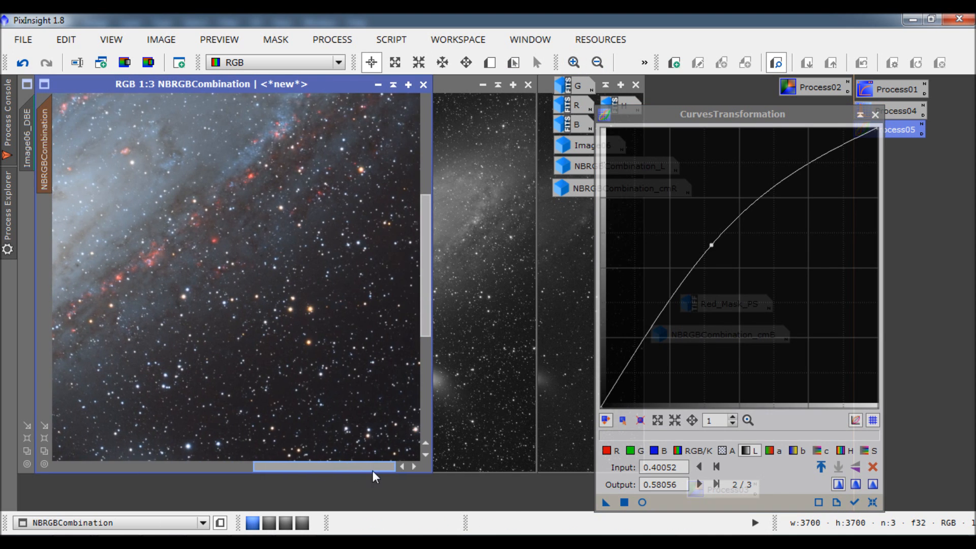
drag(427, 304, 429, 270)
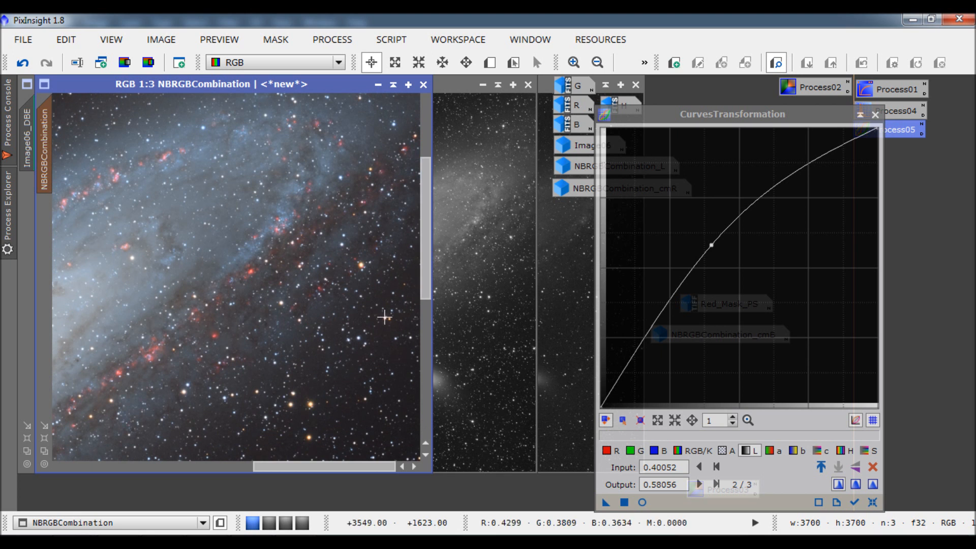
drag(309, 466, 99, 475)
drag(421, 257, 437, 370)
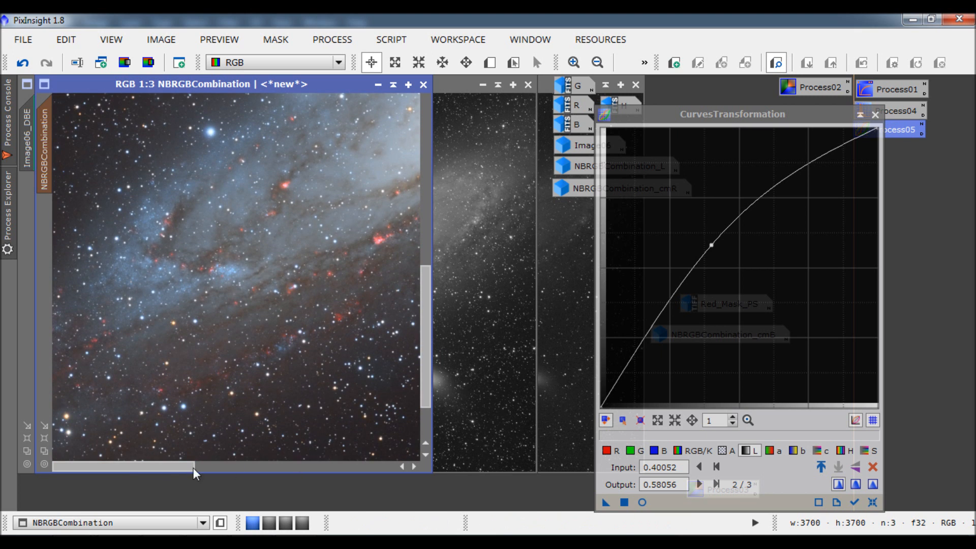
drag(167, 466, 344, 471)
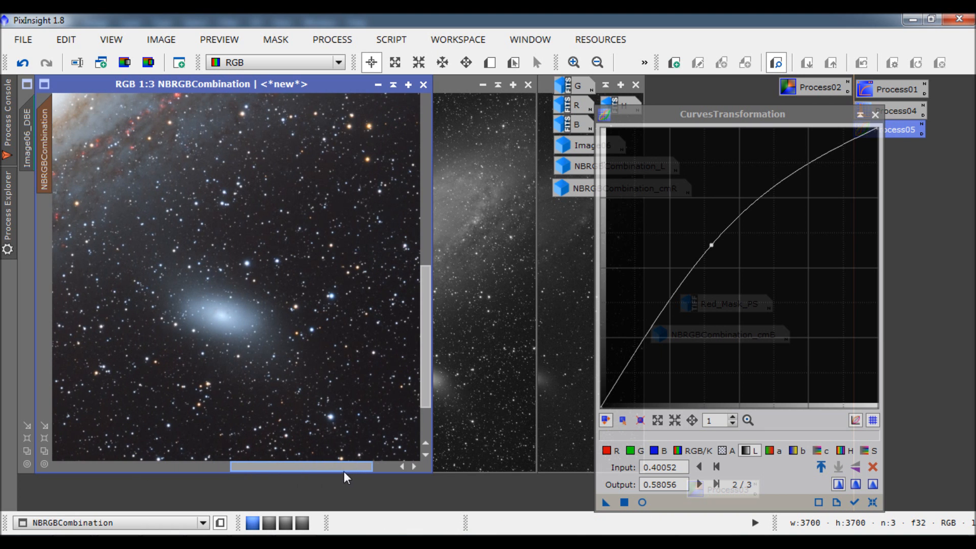
drag(423, 332, 416, 236)
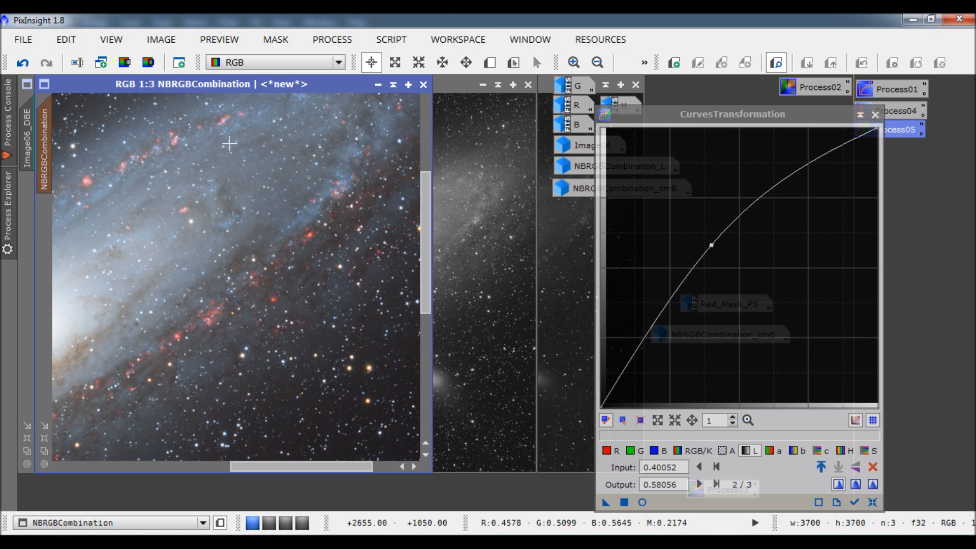
click(597, 72)
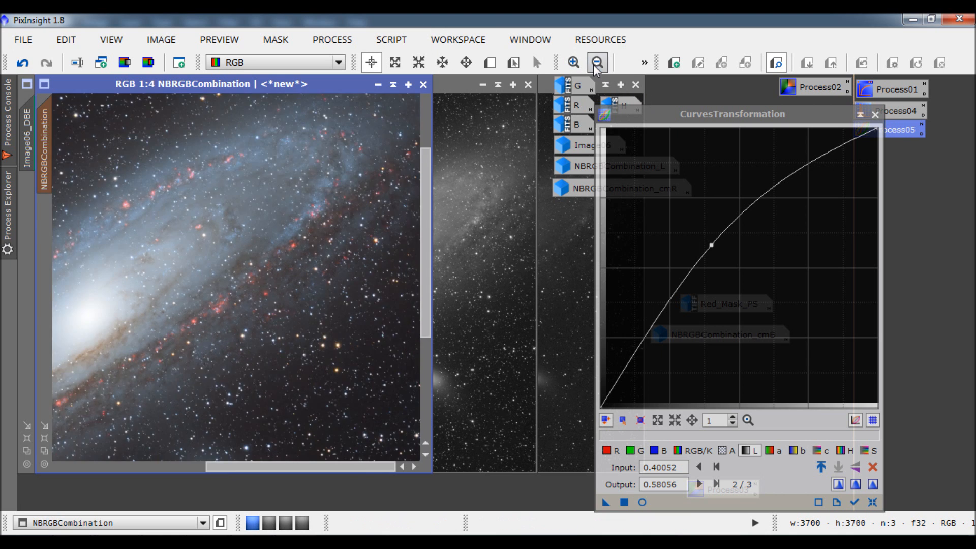
click(597, 72)
click(597, 72)
click(597, 73)
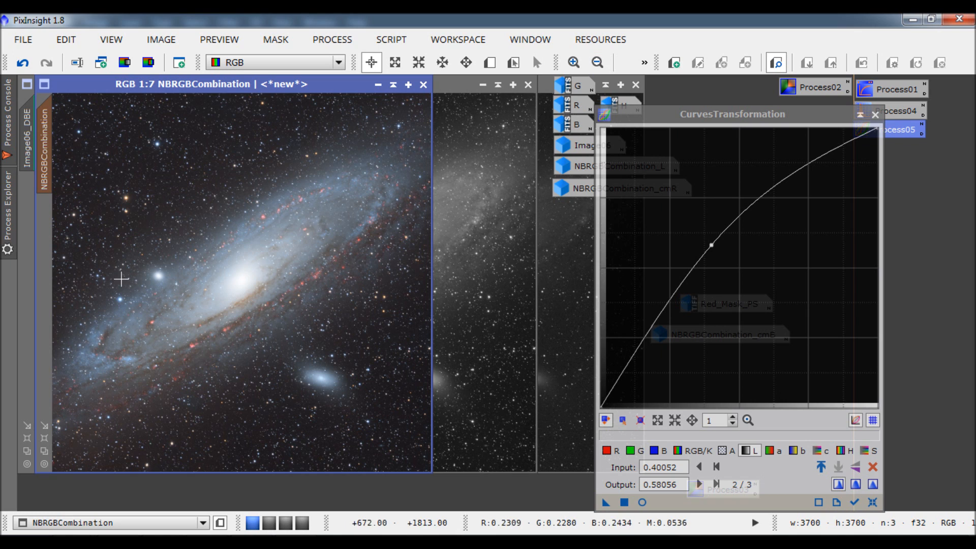